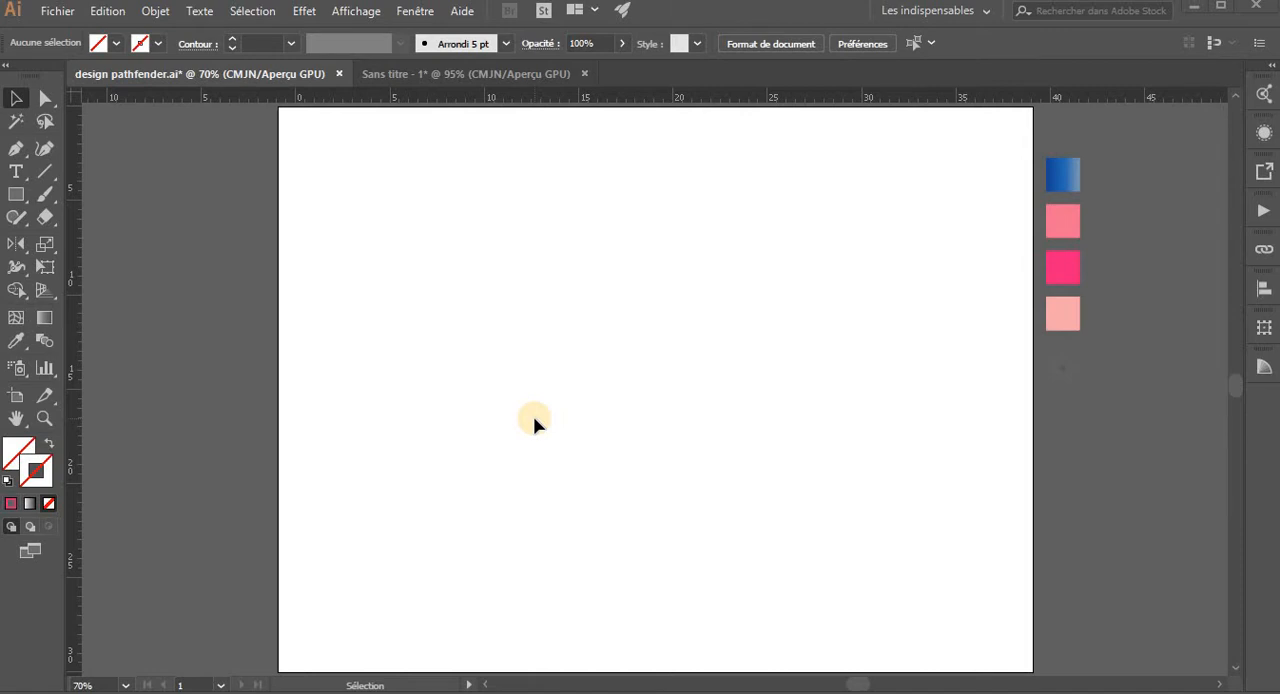
- Show the Pathfinder panel and draw a circle about 14 cm in diameter on the left half of the artboard
{"action": "left_click", "coordinate": [415, 11]}
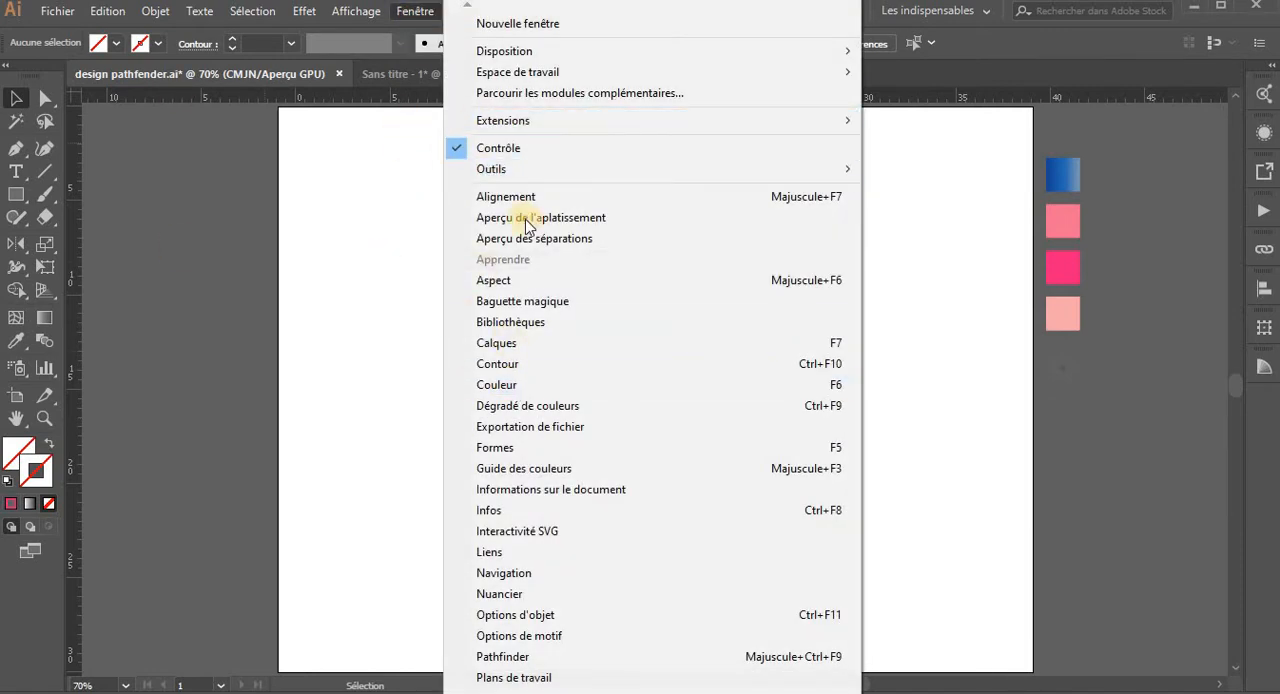
{"action": "left_click", "coordinate": [495, 657]}
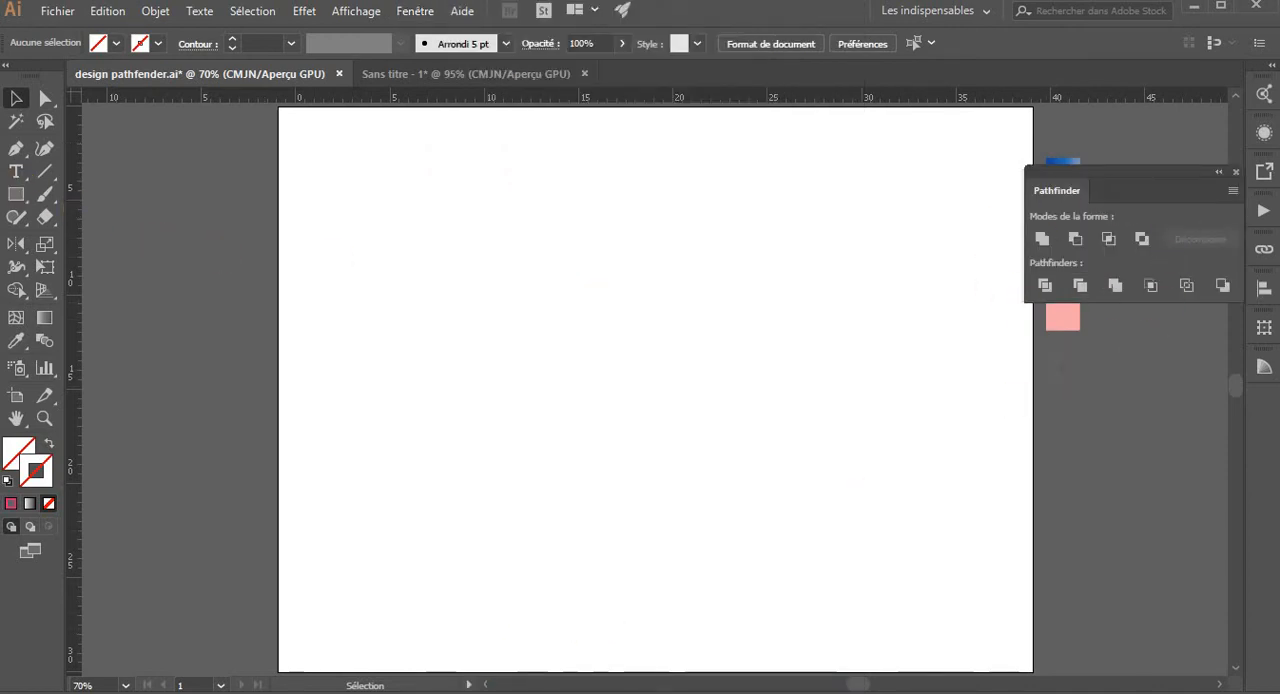
{"action": "left_click_drag", "start_coordinate": [16, 193], "coordinate": [83, 238]}
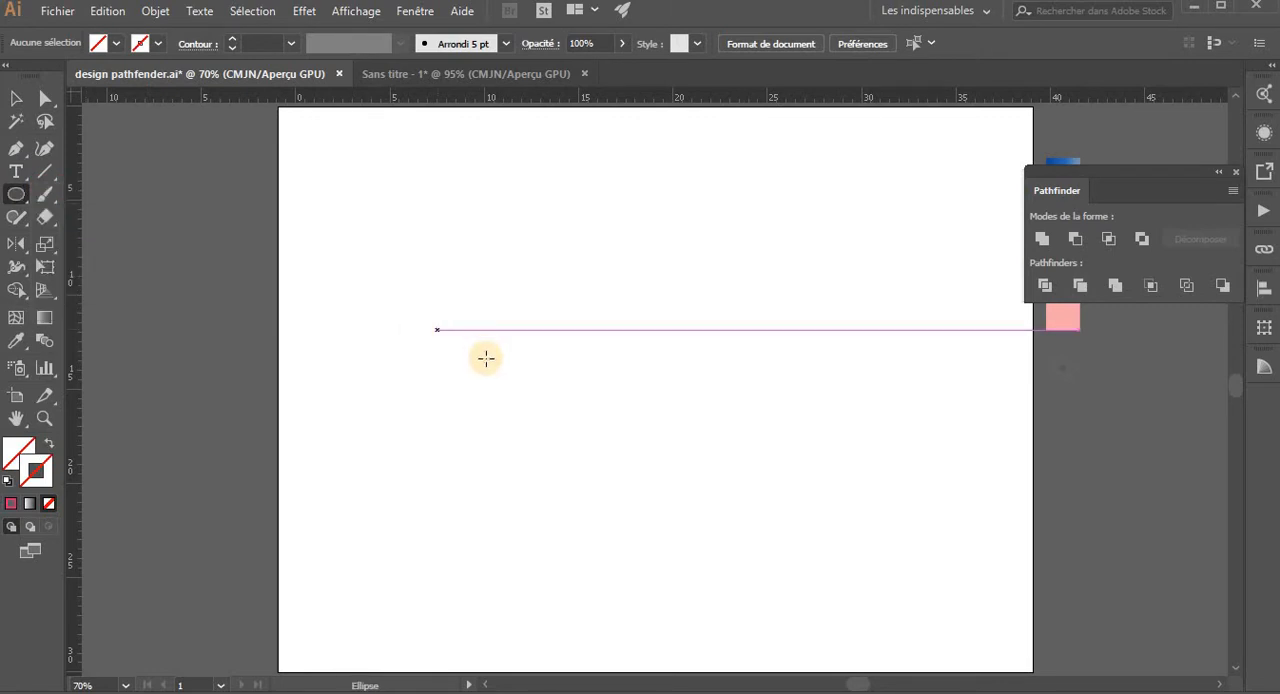
{"action": "left_click_drag", "start_coordinate": [531, 366], "coordinate": [667, 500]}
{"action": "key", "text": "v"}
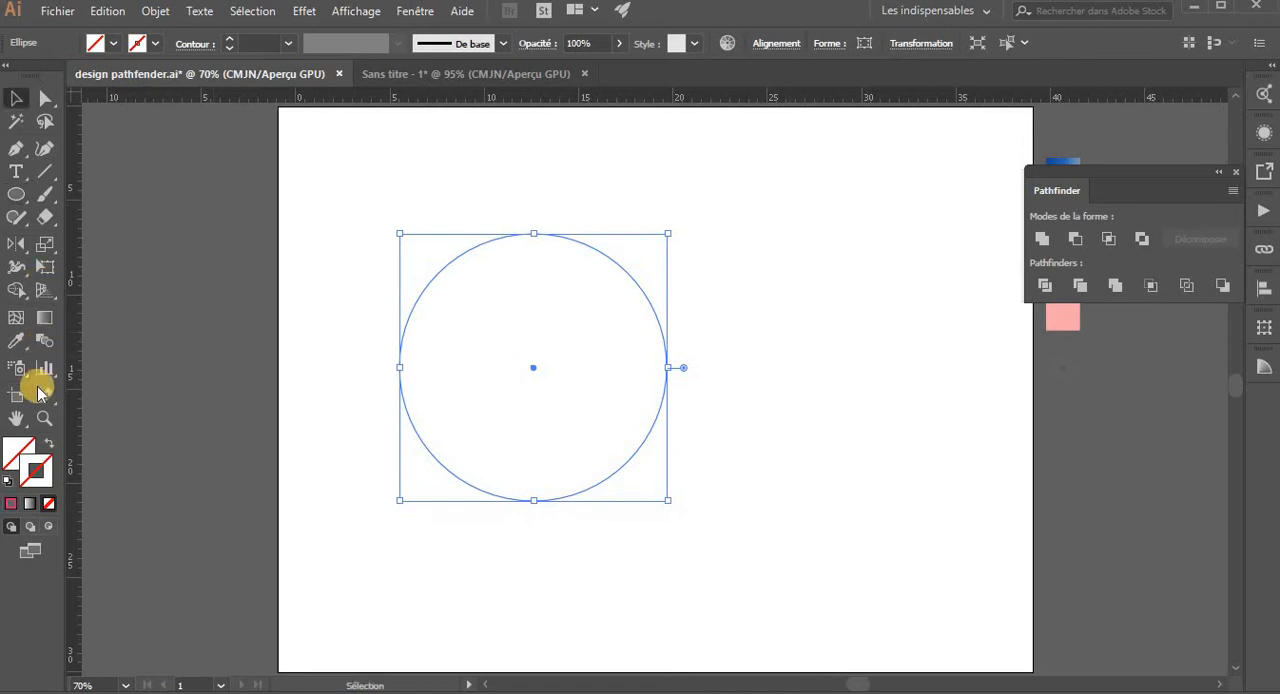
- Give the circle a black stroke and deselect it
{"action": "left_click", "coordinate": [155, 44]}
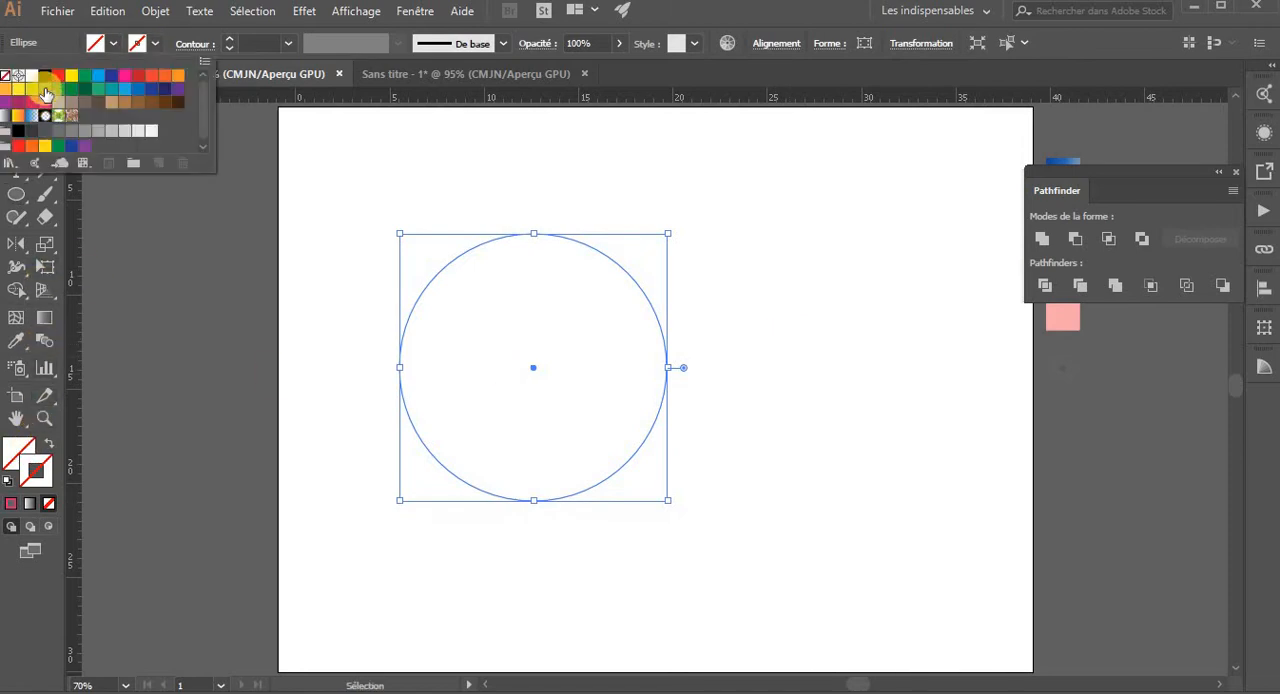
{"action": "left_click", "coordinate": [44, 77]}
{"action": "left_click", "coordinate": [787, 360]}
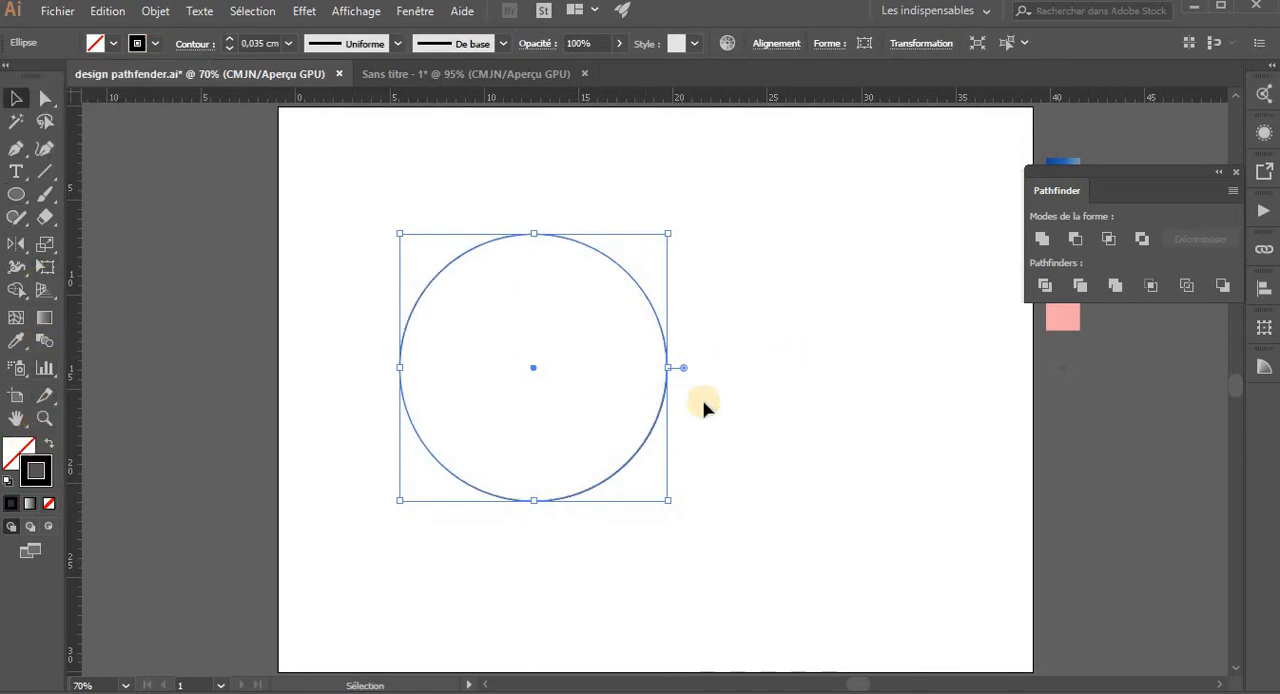
{"action": "left_click", "coordinate": [740, 378]}
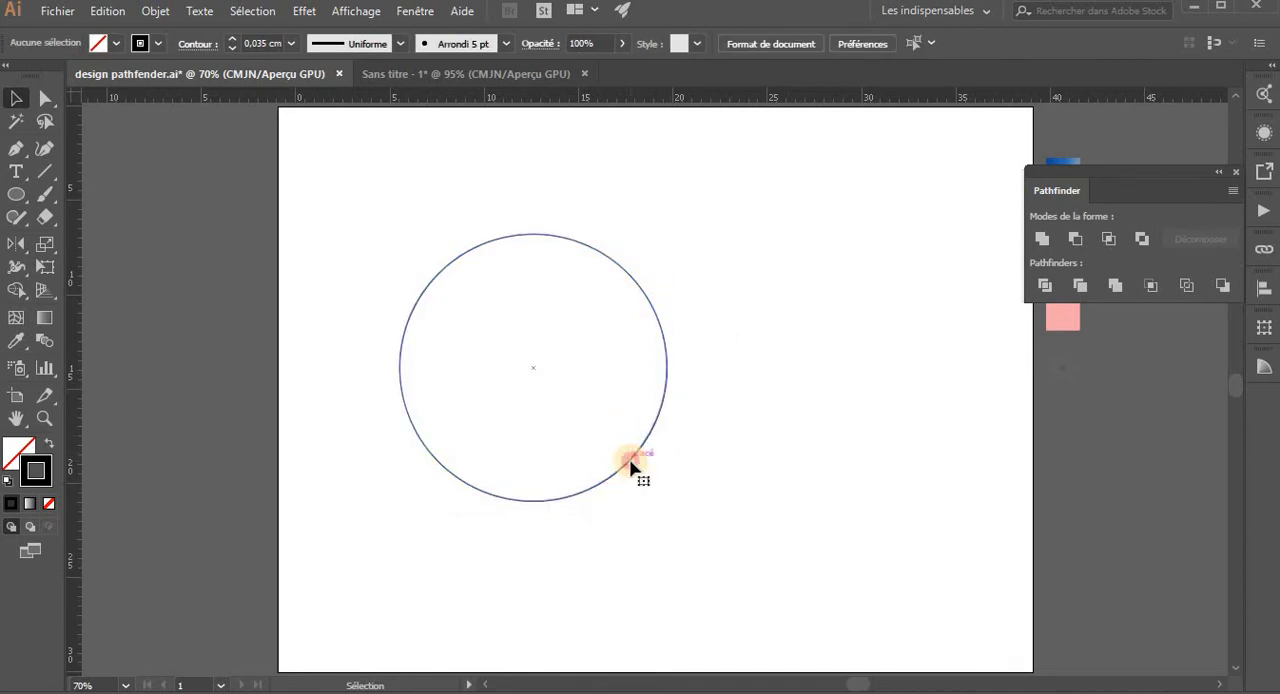
- Duplicate the circle three times, offsetting the overlapping copies to its lower left, lower right and above
{"action": "left_click", "coordinate": [632, 466]}
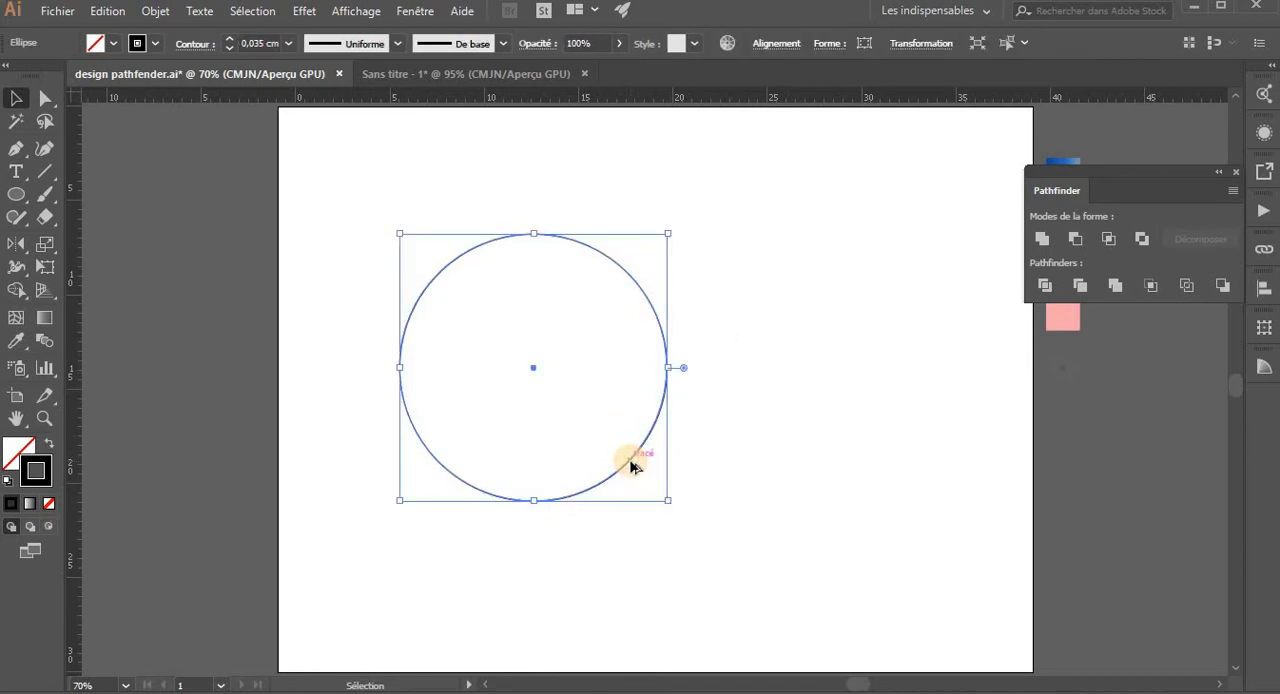
{"action": "left_click_drag", "start_coordinate": [632, 466], "coordinate": [695, 497]}
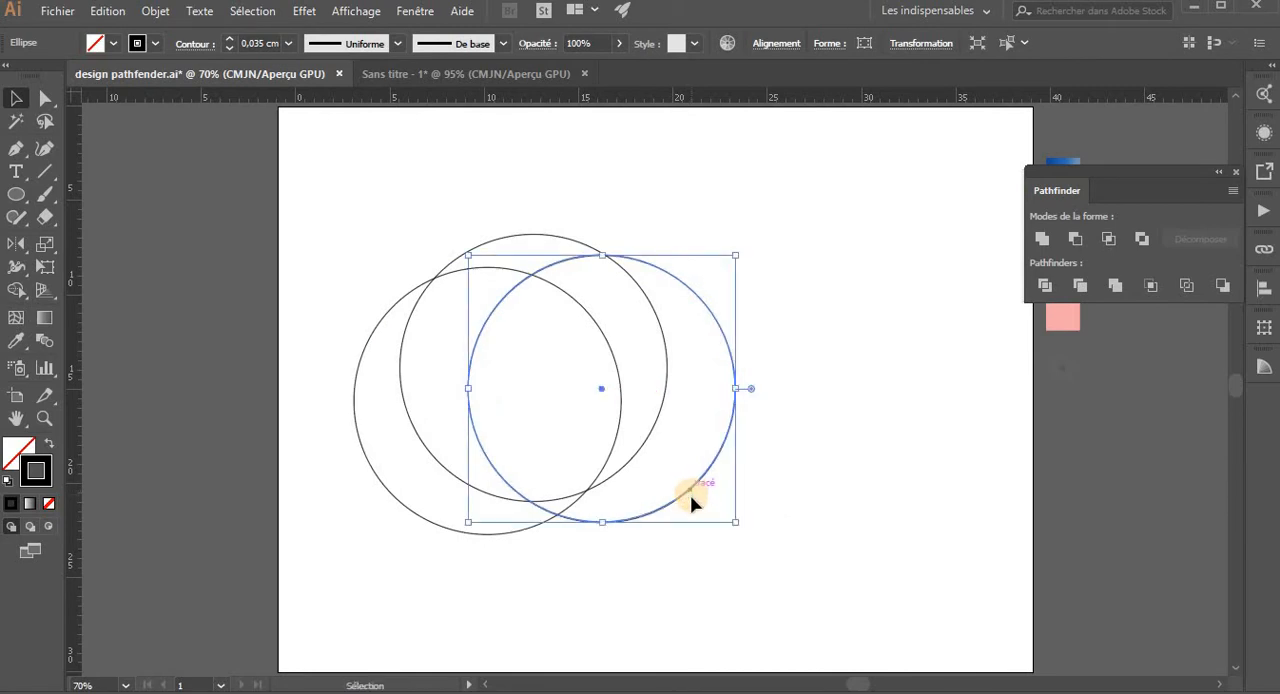
{"action": "left_click_drag", "start_coordinate": [684, 503], "coordinate": [624, 417]}
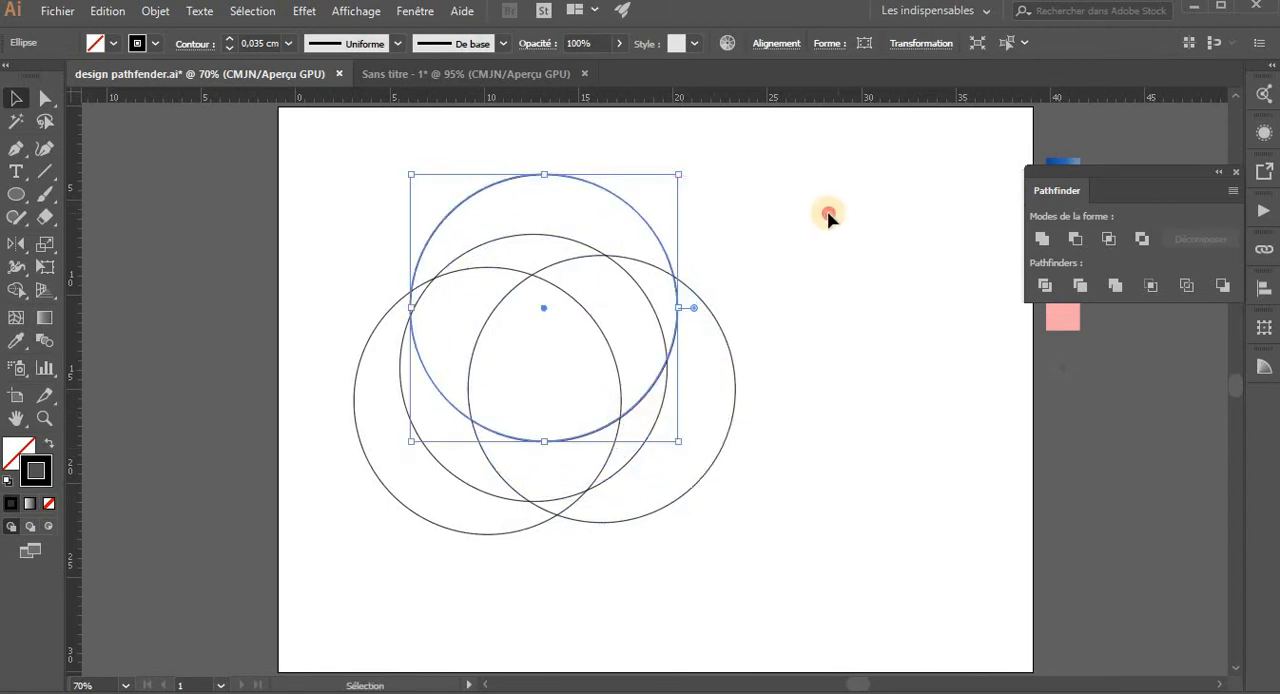
{"action": "left_click", "coordinate": [427, 239]}
- Select all four overlapping circles and split them with the Pathfinder Divide operation
{"action": "left_click_drag", "start_coordinate": [314, 180], "coordinate": [766, 591]}
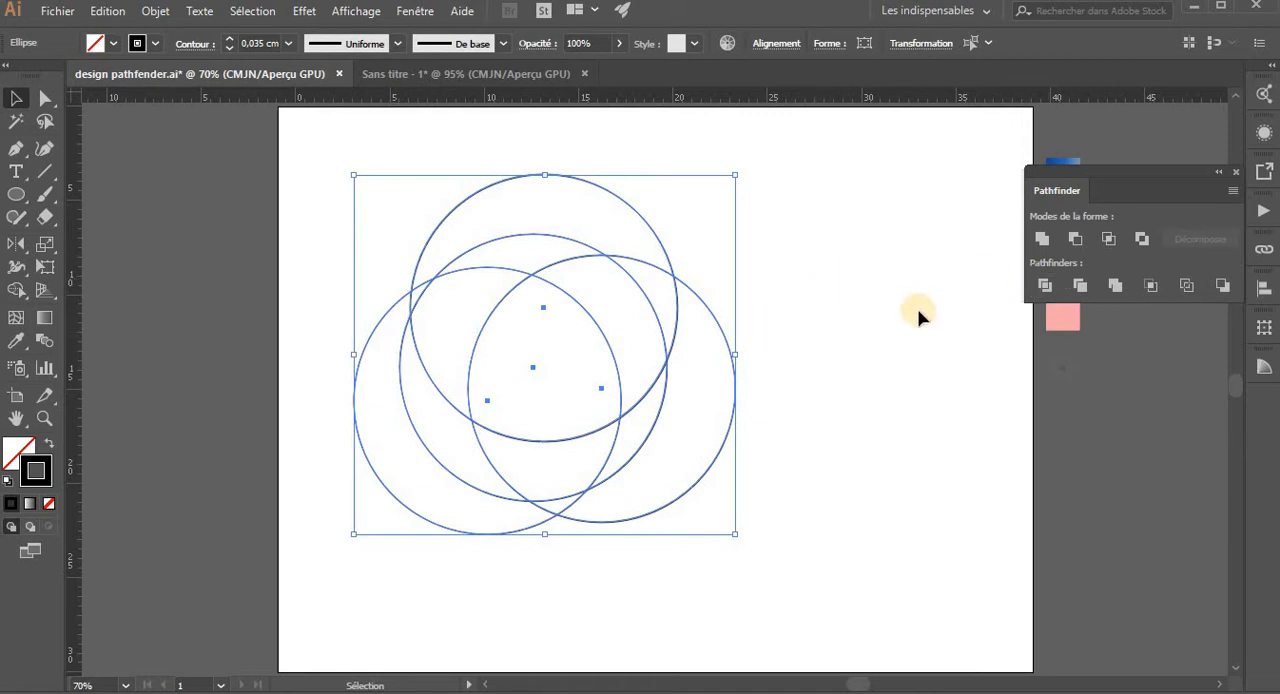
{"action": "left_click", "coordinate": [1045, 286]}
{"action": "left_click", "coordinate": [814, 331]}
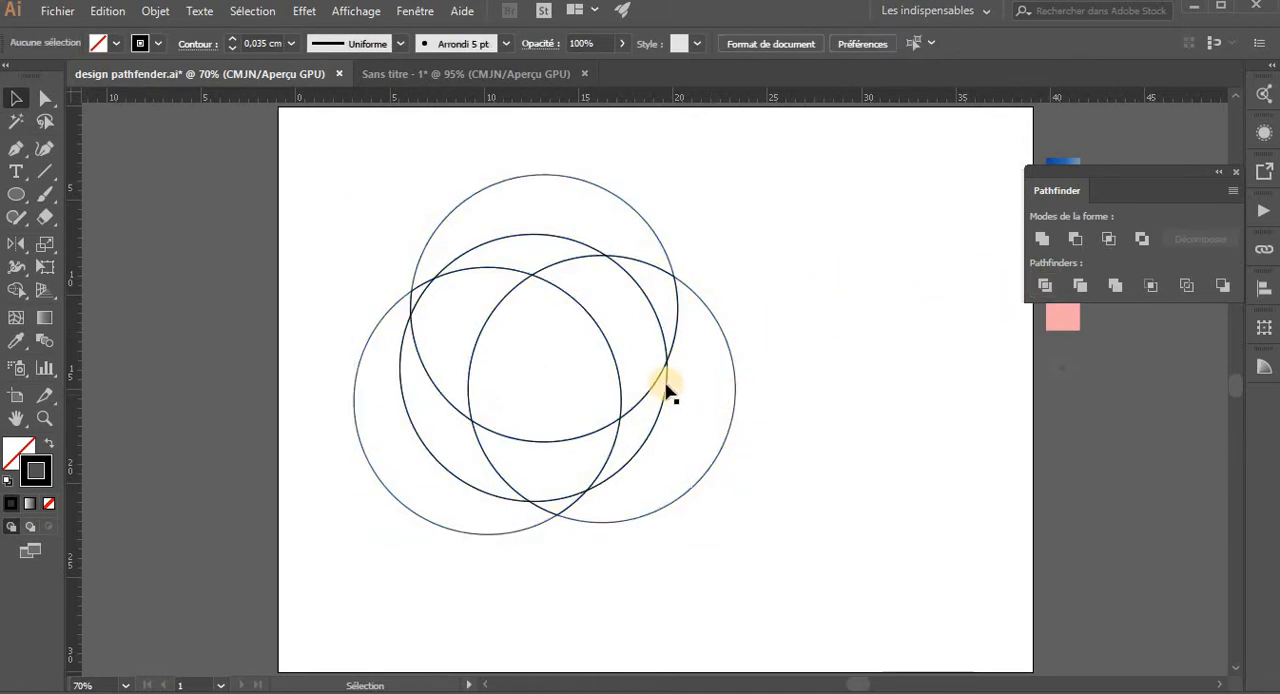
- Ungroup the divided circles and pull the outer pieces on the right and top away from the figure
{"action": "left_click", "coordinate": [664, 386]}
{"action": "right_click", "coordinate": [664, 386]}
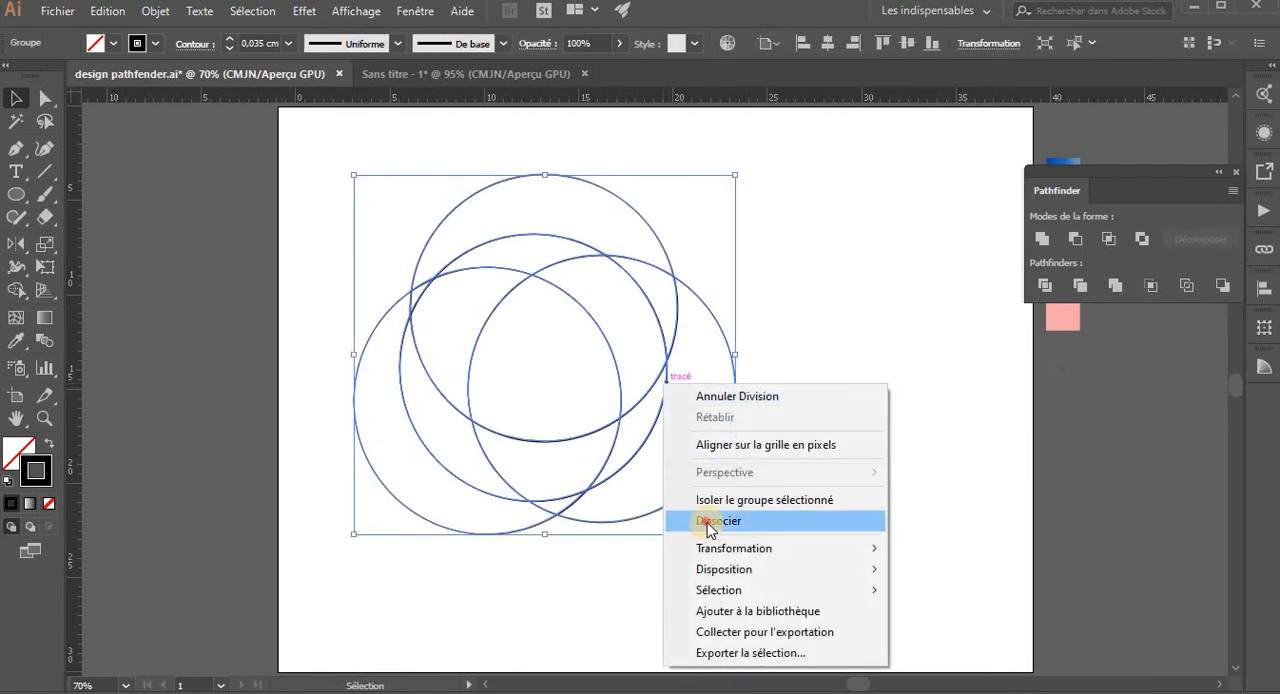
{"action": "left_click", "coordinate": [710, 524]}
{"action": "left_click", "coordinate": [735, 428]}
{"action": "left_click_drag", "start_coordinate": [733, 427], "coordinate": [823, 429]}
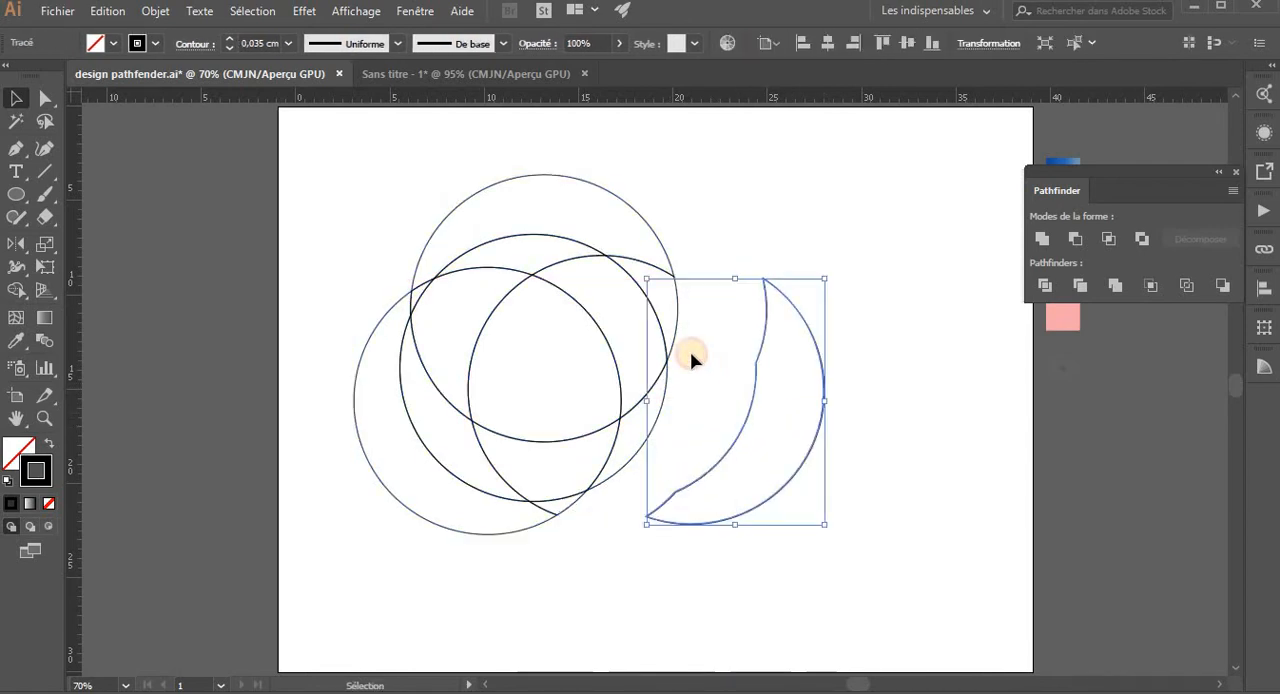
{"action": "left_click_drag", "start_coordinate": [676, 328], "coordinate": [661, 170]}
{"action": "key", "text": "a"}
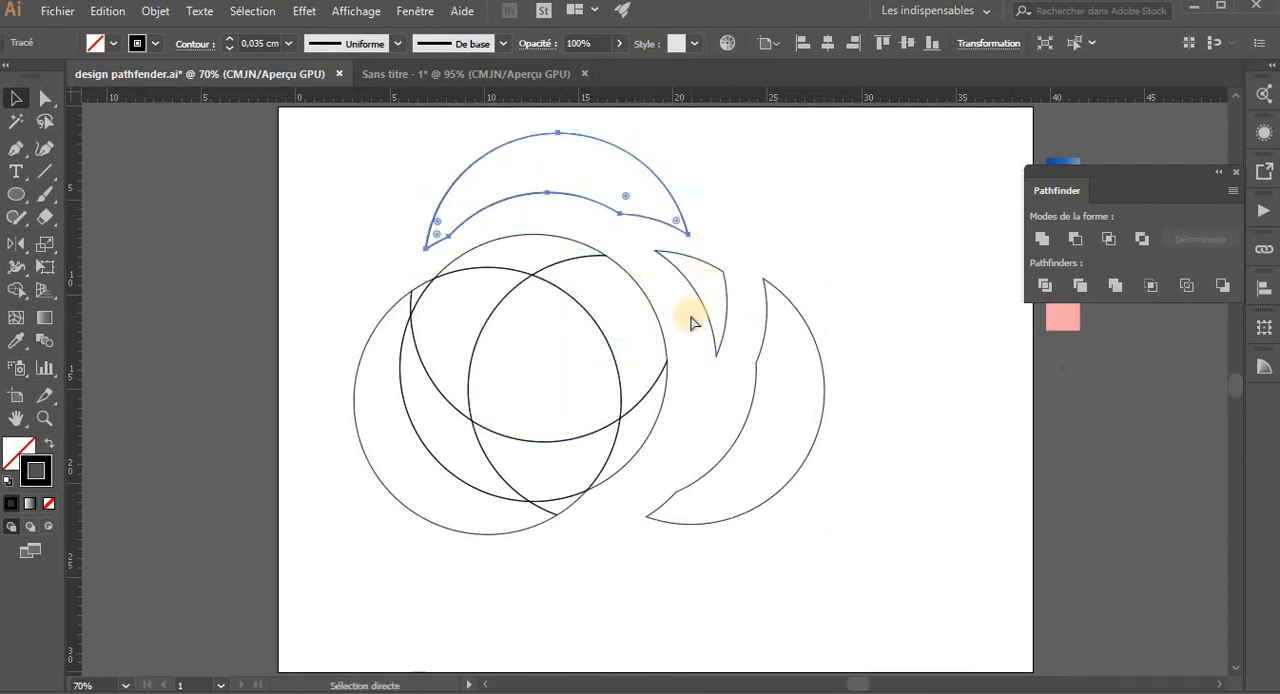
- Undo the piece moves and the ungrouping of the divided circles
{"action": "key", "text": "ctrl+z"}
{"action": "key", "text": "ctrl+z"}
{"action": "key", "text": "ctrl+z"}
{"action": "key", "text": "ctrl+z"}
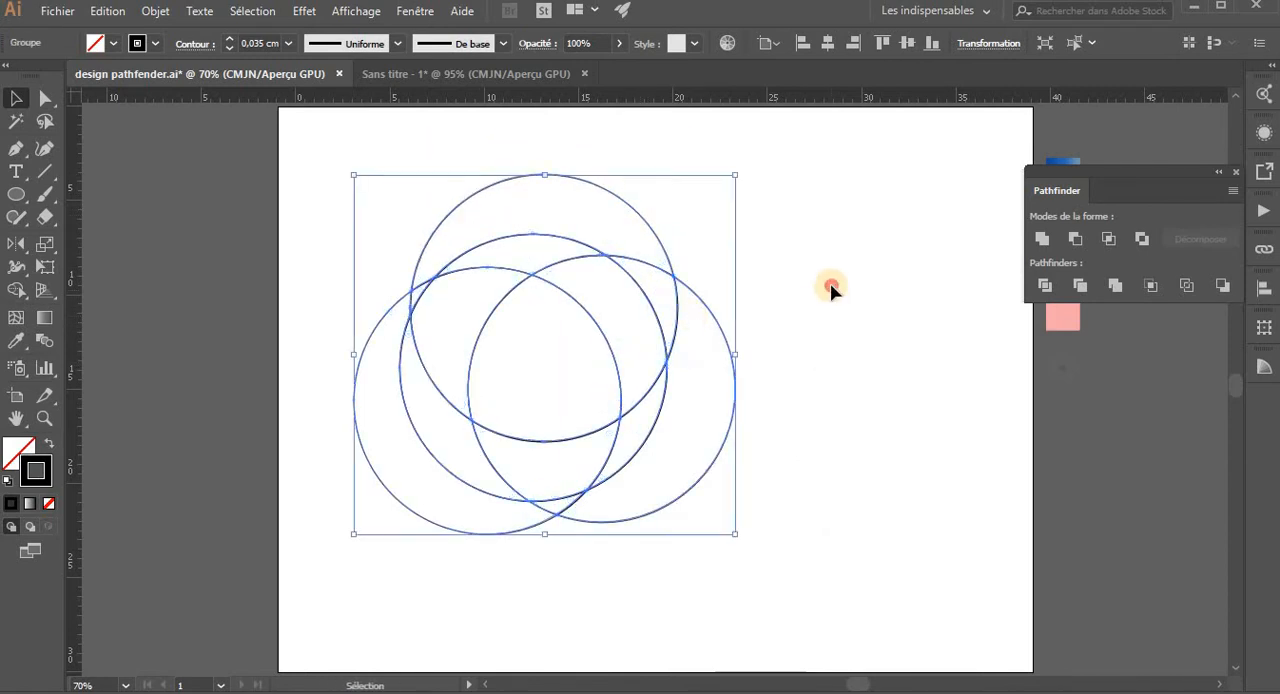
- Ungroup the divided circles into separate pieces and deselect them
{"action": "left_click", "coordinate": [831, 286]}
{"action": "left_click_drag", "start_coordinate": [309, 195], "coordinate": [639, 527]}
{"action": "left_click", "coordinate": [757, 409]}
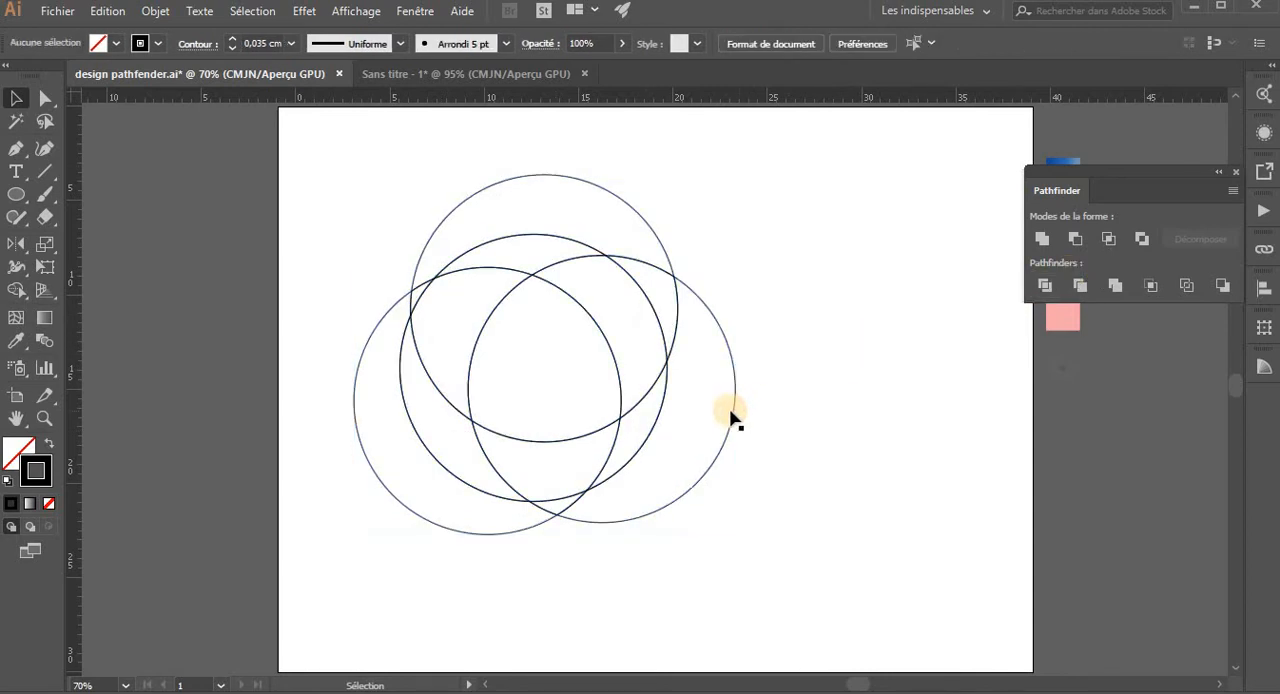
{"action": "left_click", "coordinate": [731, 415]}
{"action": "right_click", "coordinate": [731, 415]}
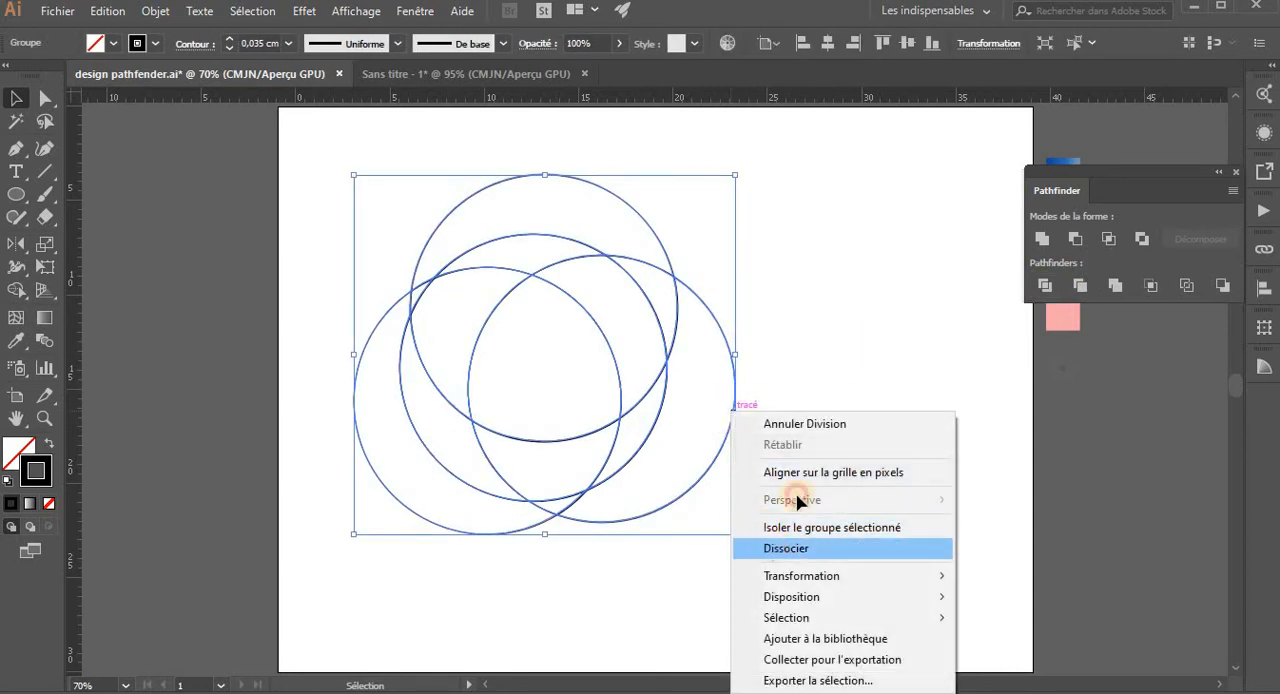
{"action": "left_click", "coordinate": [770, 548]}
{"action": "left_click", "coordinate": [800, 484]}
- Delete the left and right outer crescents and the small tip protruding below the original circle
{"action": "left_click_drag", "start_coordinate": [476, 557], "coordinate": [577, 519]}
{"action": "key", "text": "Delete"}
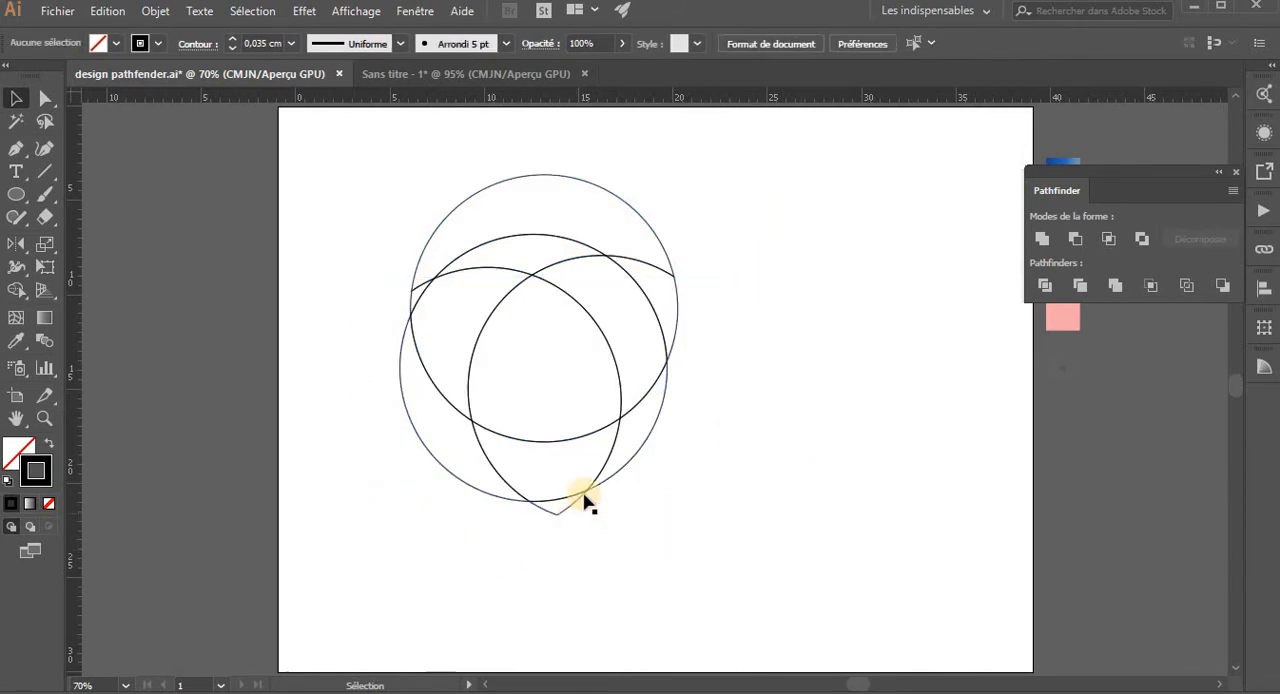
{"action": "left_click", "coordinate": [553, 517]}
{"action": "key", "text": "Delete"}
- Delete the top outer crescent and the small leftover pieces at the original circle's upper left and upper right
{"action": "left_click_drag", "start_coordinate": [451, 178], "coordinate": [529, 208]}
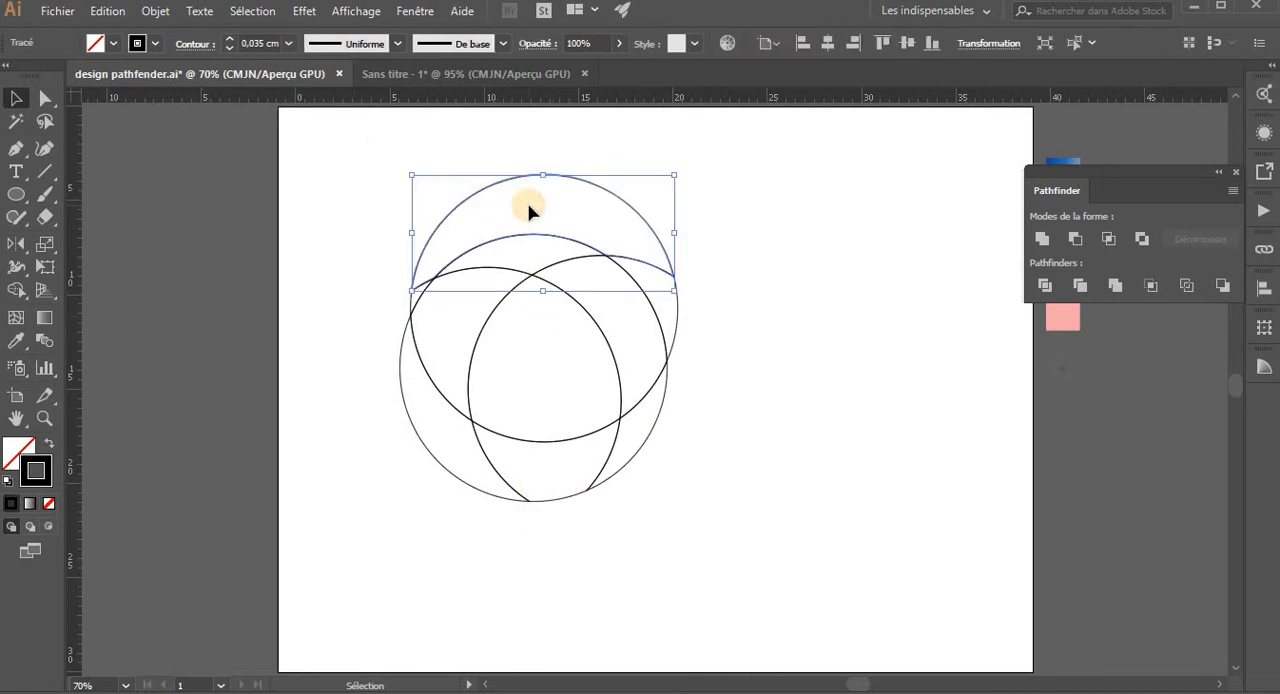
{"action": "key", "text": "Delete"}
{"action": "left_click_drag", "start_coordinate": [408, 289], "coordinate": [413, 296]}
{"action": "left_click", "coordinate": [680, 272]}
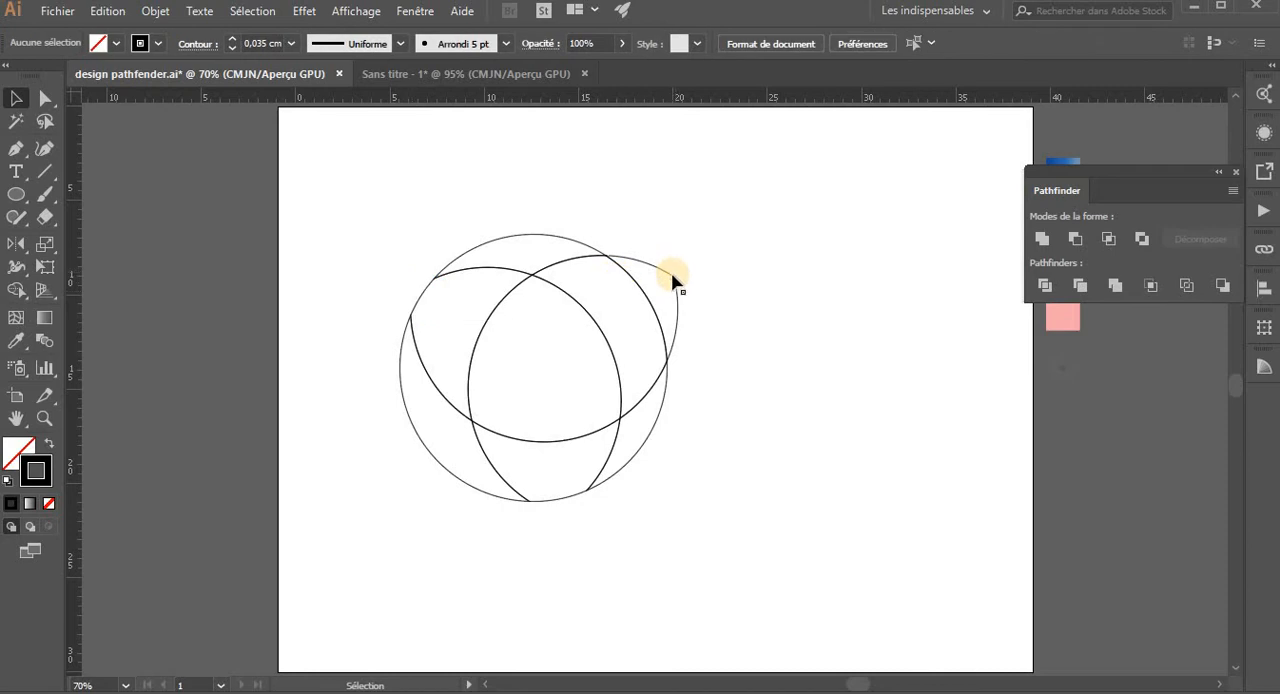
{"action": "left_click", "coordinate": [675, 283]}
{"action": "key", "text": "Delete"}
- Unite the pieces along the circle's top and right side into one curved band
{"action": "left_click", "coordinate": [532, 240]}
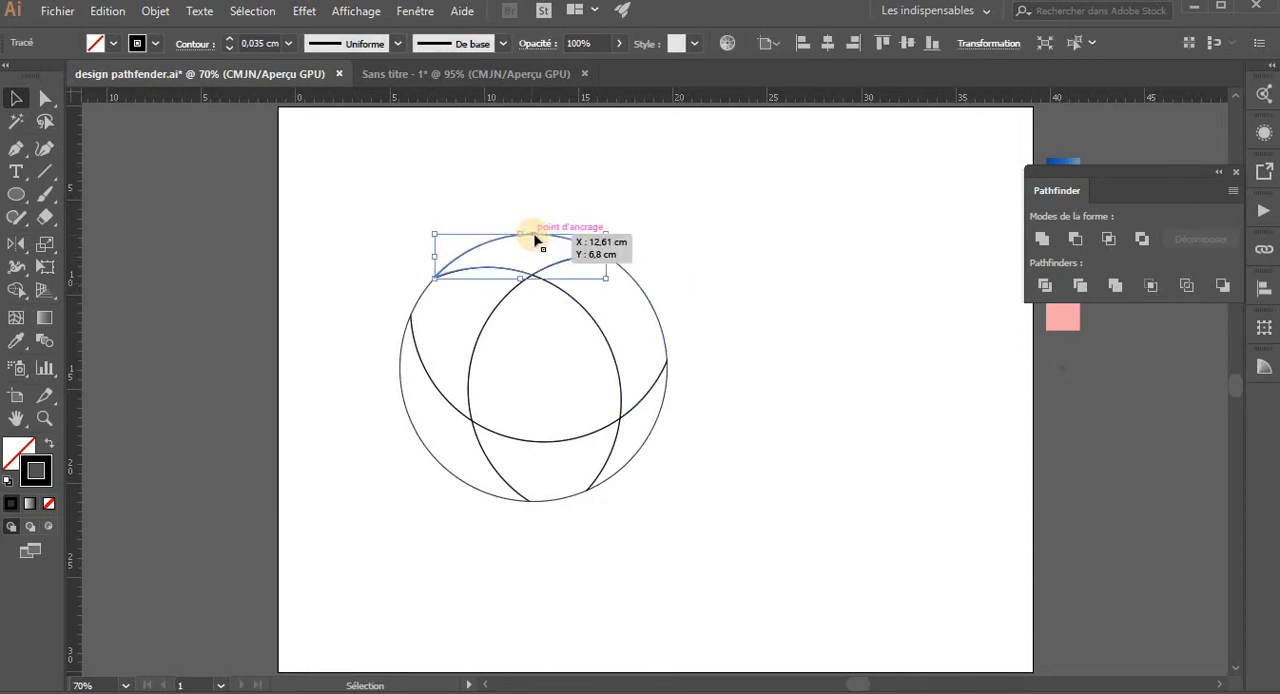
{"action": "left_click", "coordinate": [660, 318], "text": "shift"}
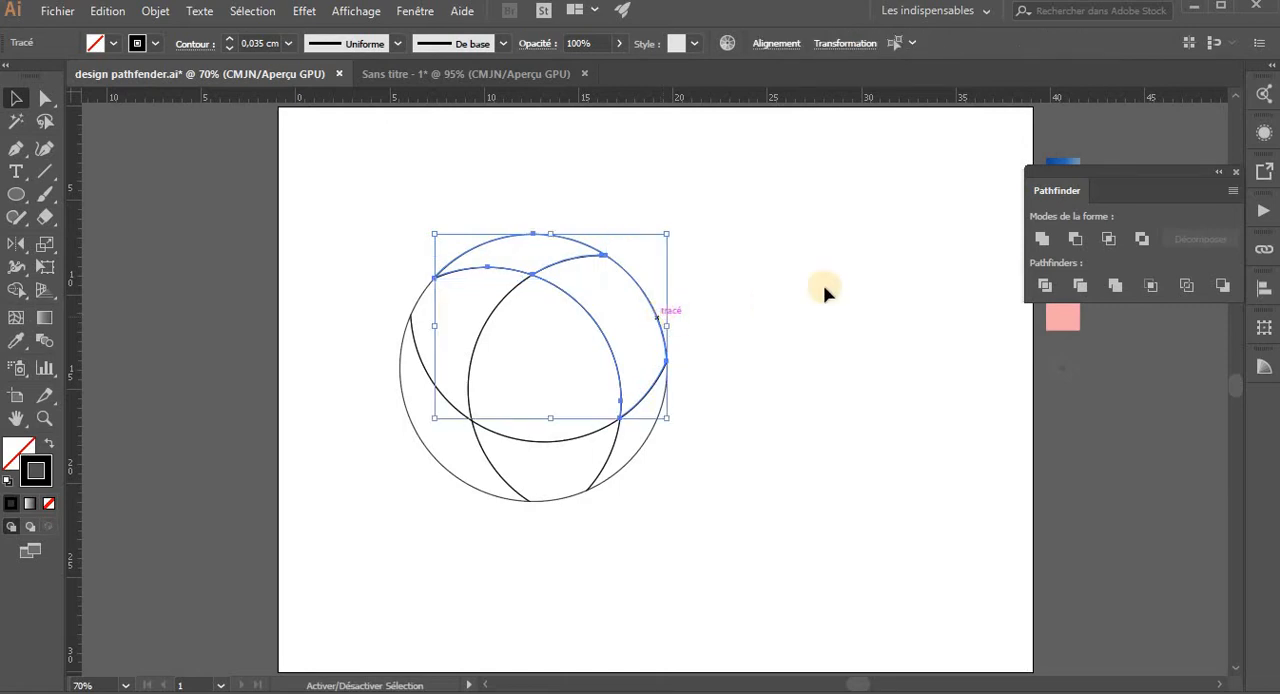
{"action": "left_click", "coordinate": [1042, 241]}
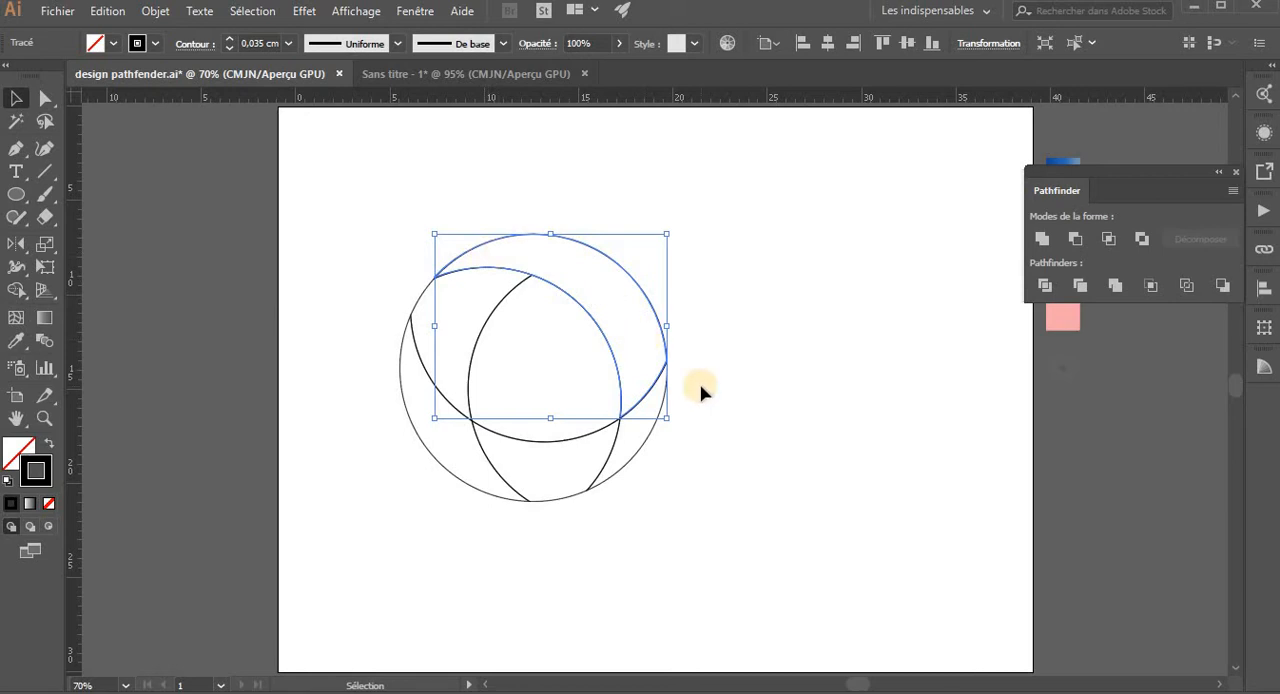
{"action": "left_click", "coordinate": [516, 407]}
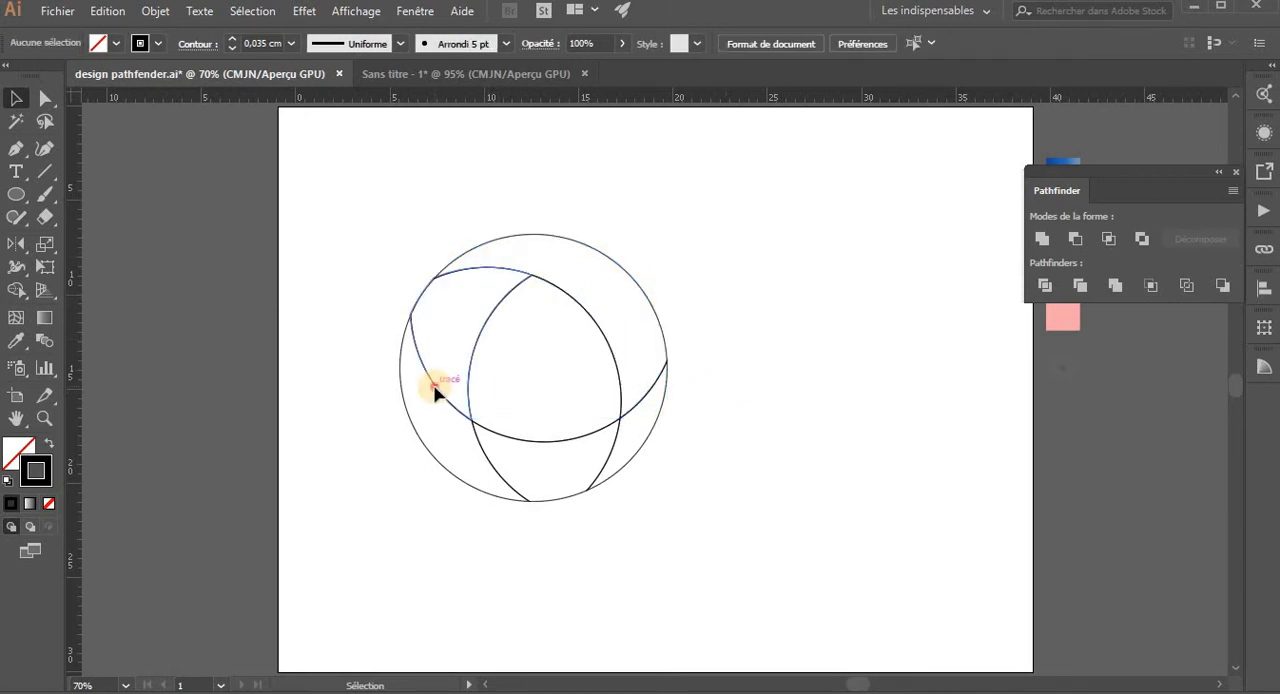
- Unite the pieces along the circle's left side into a second curved band
{"action": "left_click", "coordinate": [436, 388]}
{"action": "left_click", "coordinate": [440, 466], "text": "shift"}
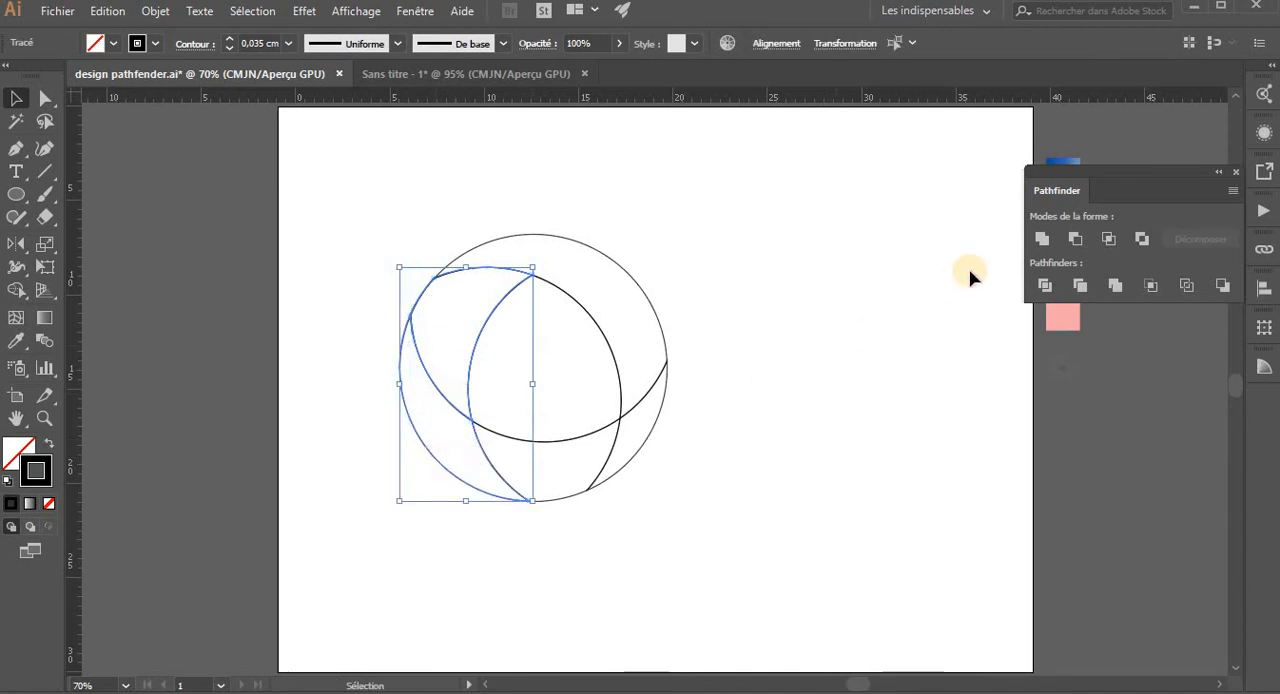
{"action": "left_click", "coordinate": [1041, 239]}
{"action": "left_click", "coordinate": [486, 466]}
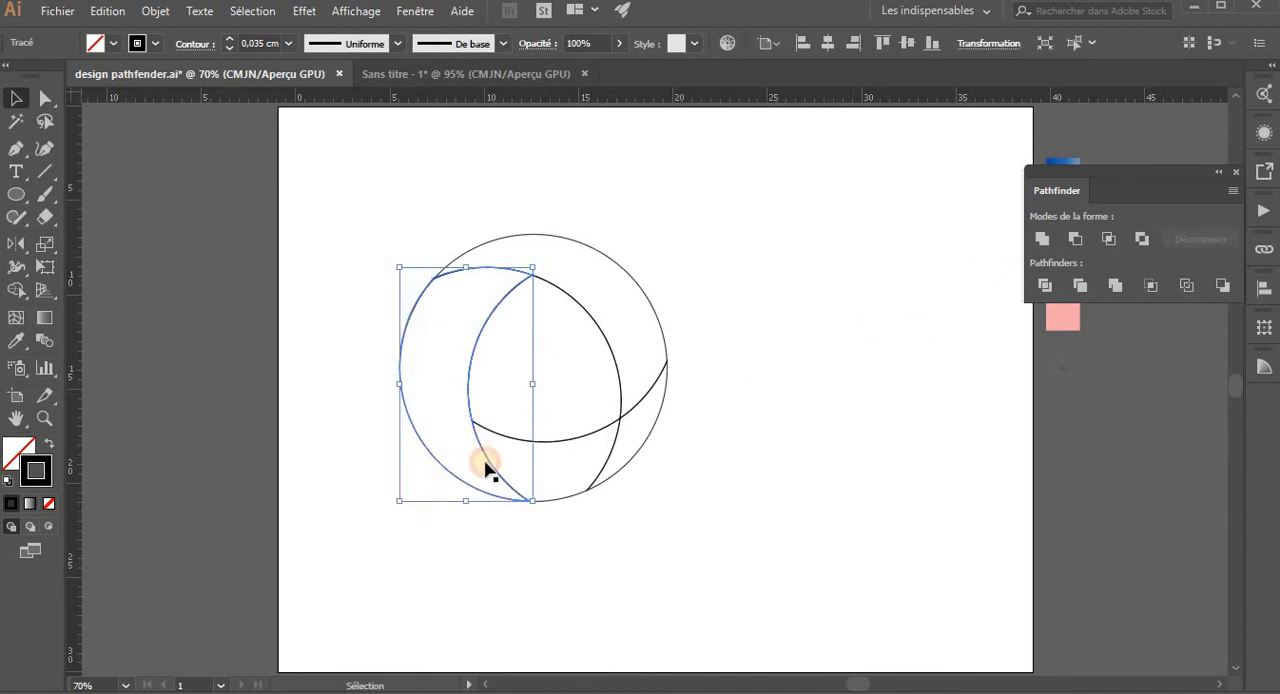
- Unite the pieces along the circle's bottom and lower right into a third curved band
{"action": "left_click", "coordinate": [541, 441]}
{"action": "left_click", "coordinate": [654, 443]}
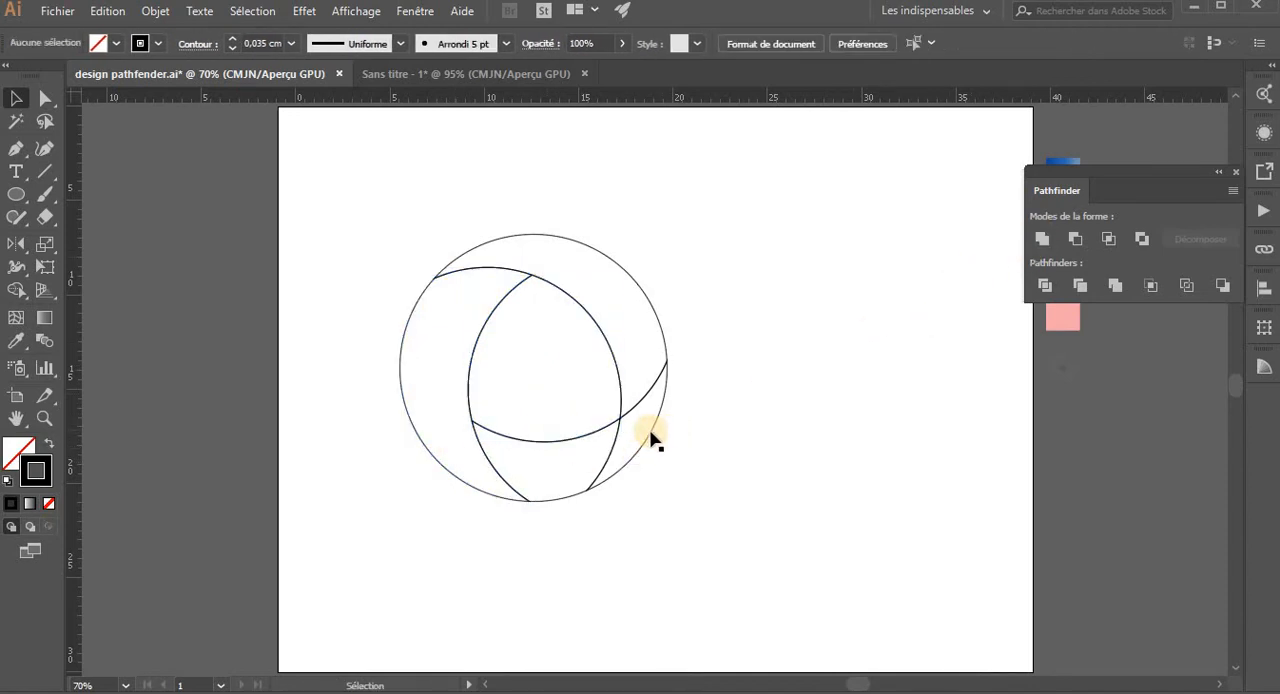
{"action": "left_click", "coordinate": [612, 456]}
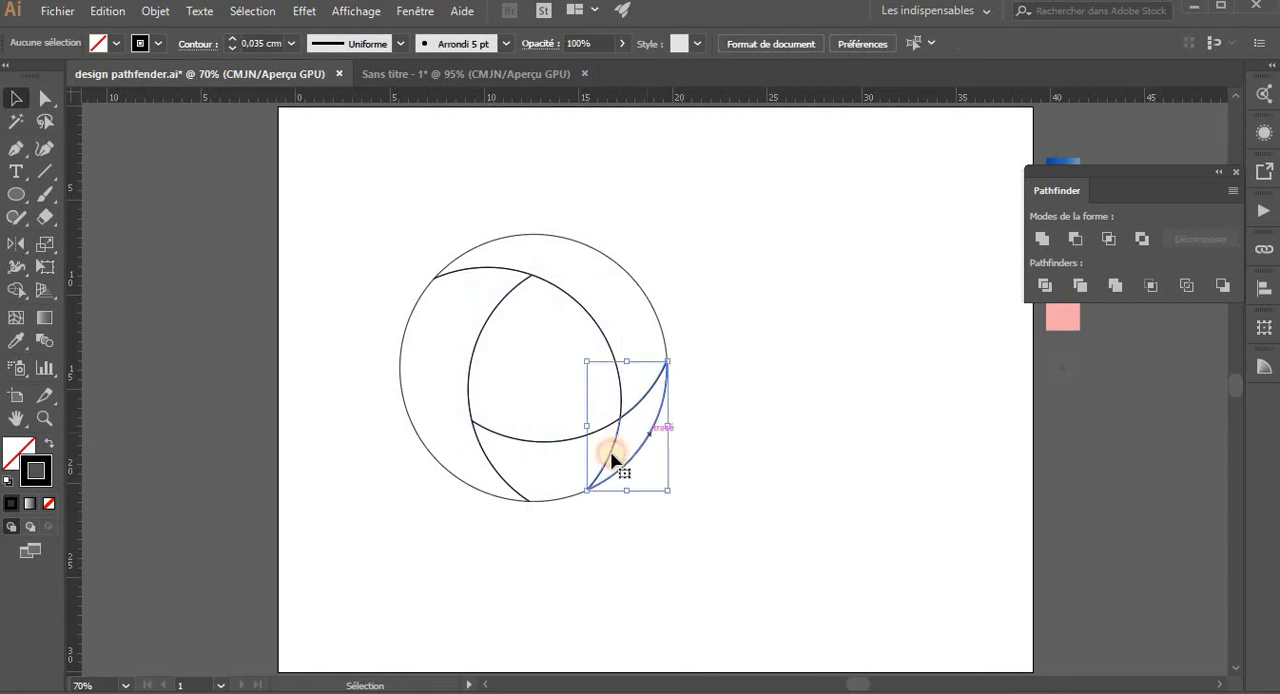
{"action": "left_click", "coordinate": [556, 502], "text": "shift"}
{"action": "left_click", "coordinate": [1042, 240]}
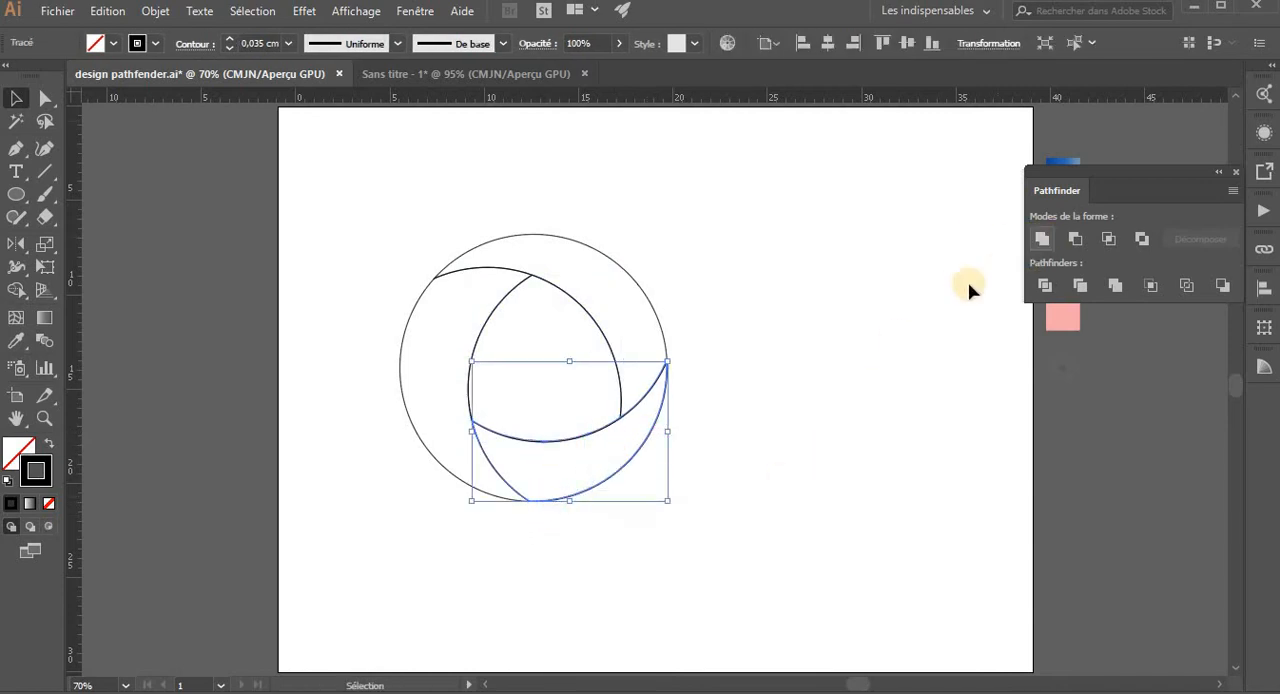
{"action": "left_click", "coordinate": [923, 303]}
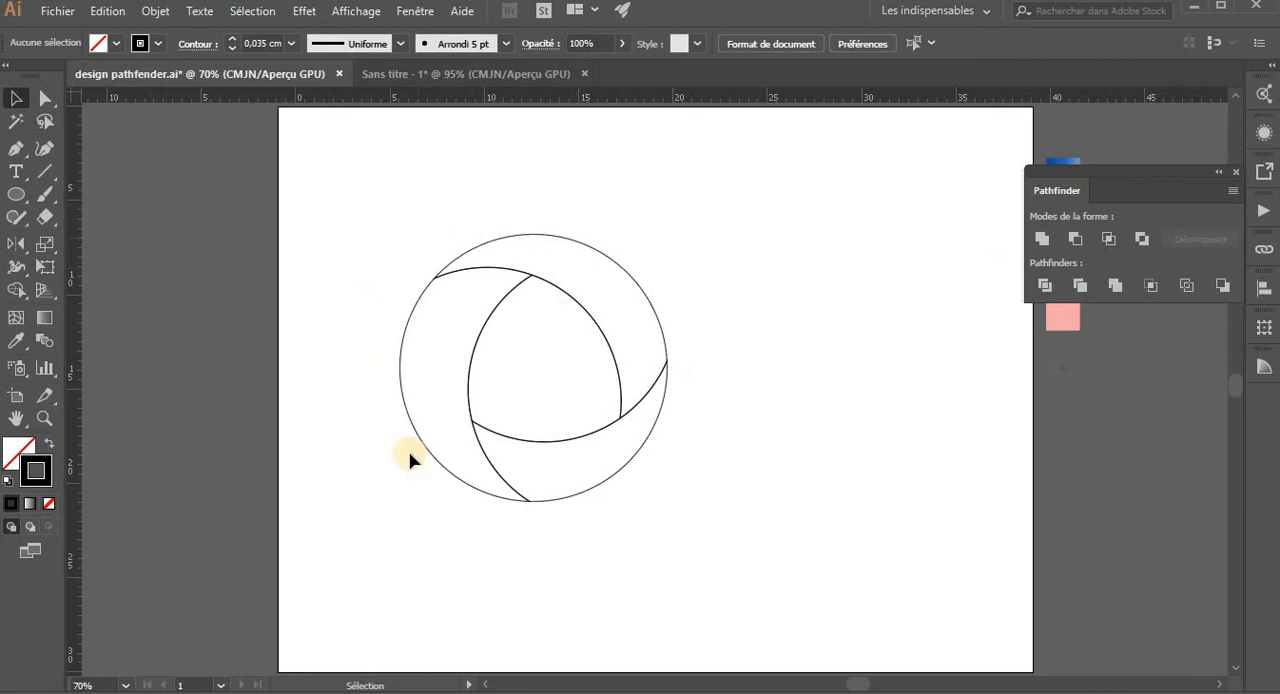
- Fill the circle's lower curved band with the light pink of the bottom colour sample using the Eyedropper
{"action": "left_click_drag", "start_coordinate": [679, 333], "coordinate": [606, 339]}
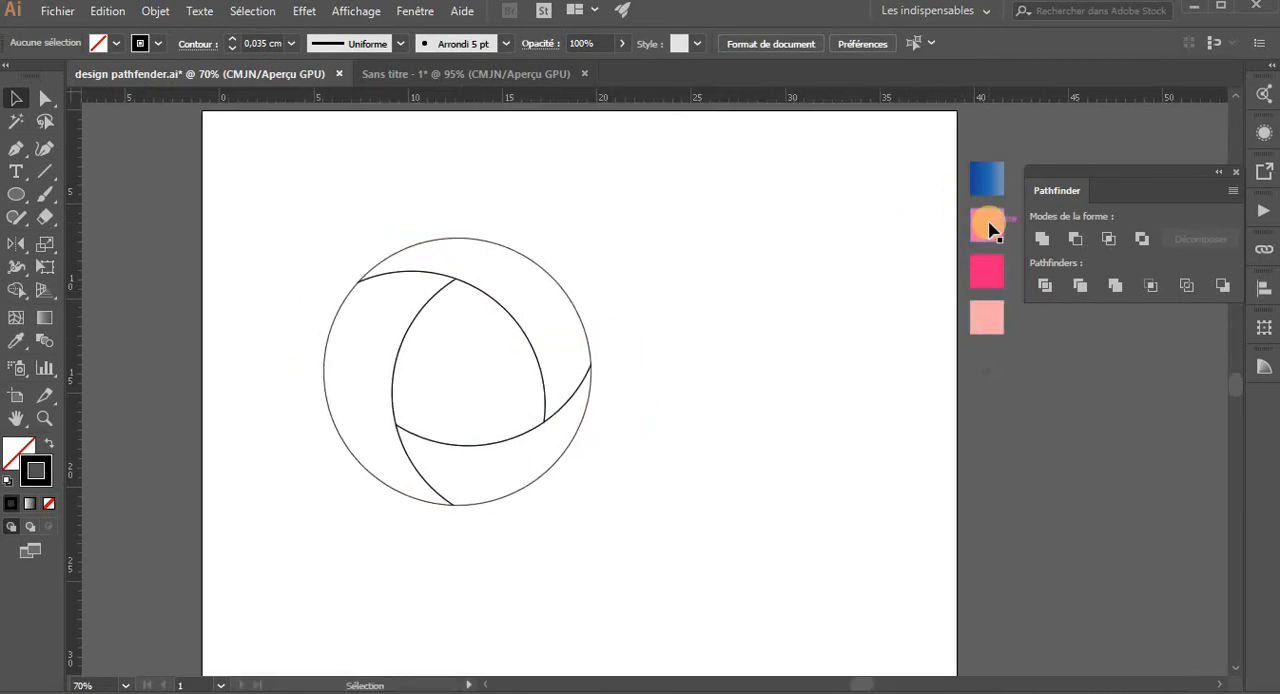
{"action": "left_click", "coordinate": [580, 325]}
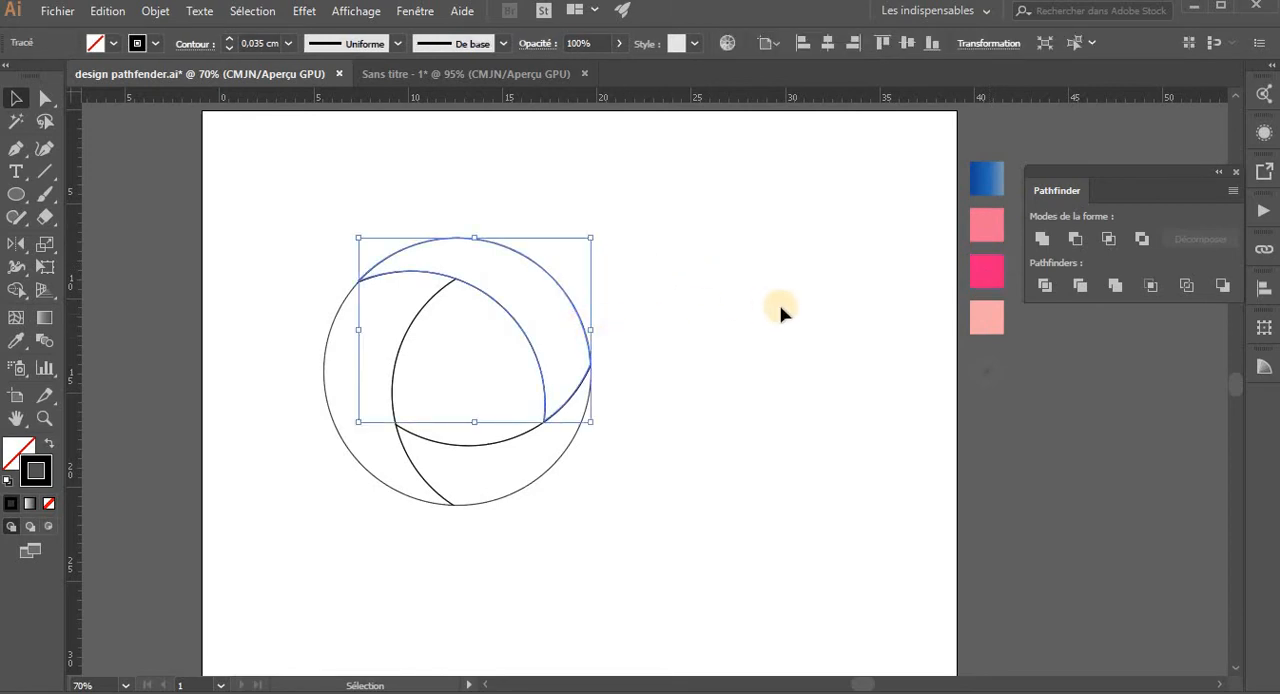
{"action": "left_click", "coordinate": [535, 482]}
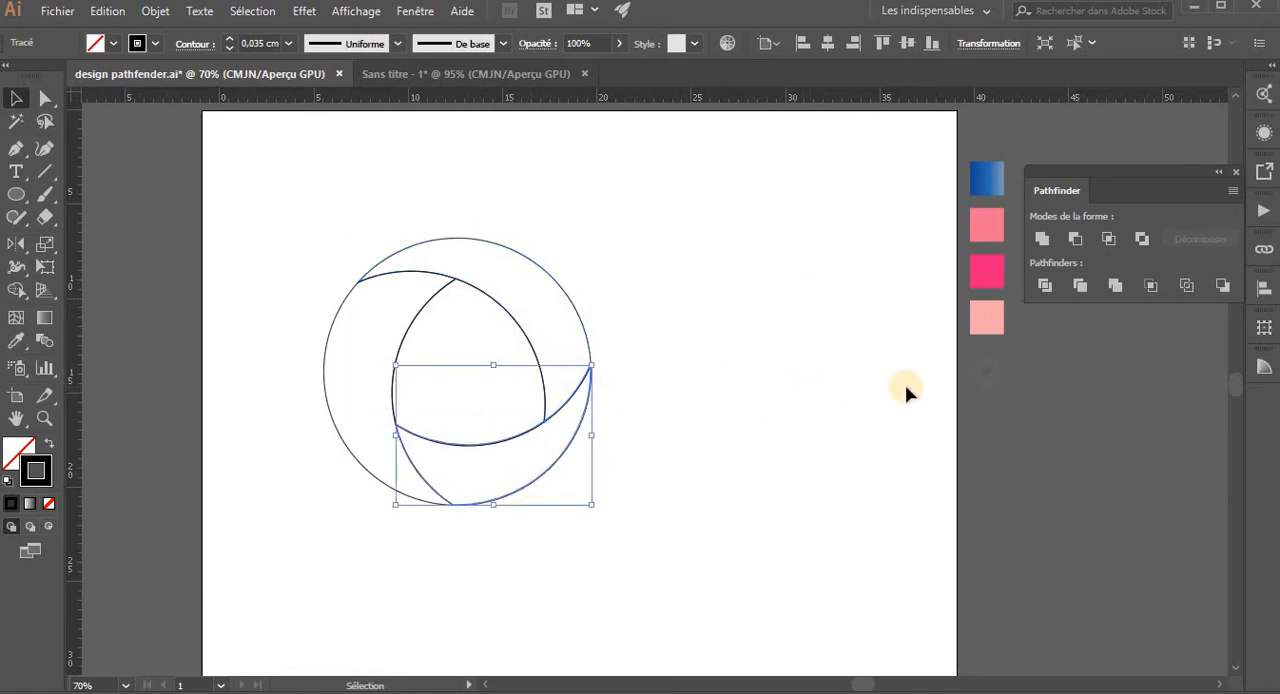
{"action": "left_click", "coordinate": [985, 318]}
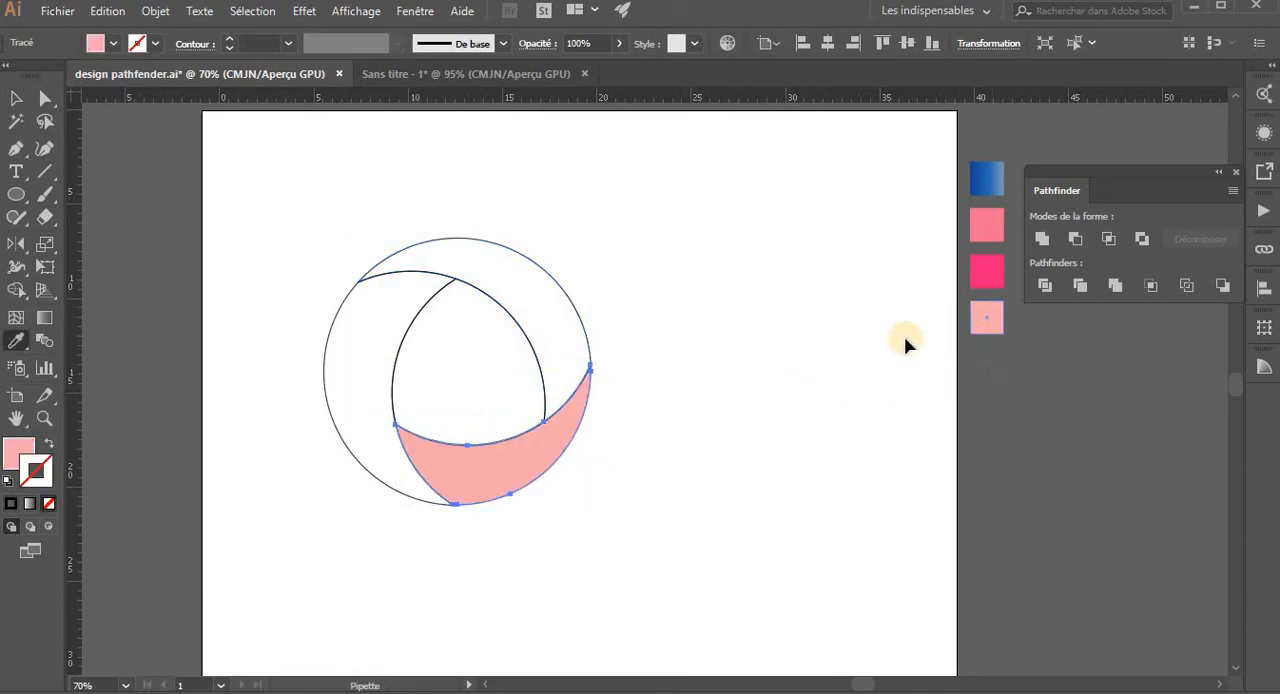
{"action": "left_click", "coordinate": [610, 397]}
- Fill the circle's left curved band with the bright pink of the third colour sample using the Eyedropper
{"action": "left_click", "coordinate": [393, 346]}
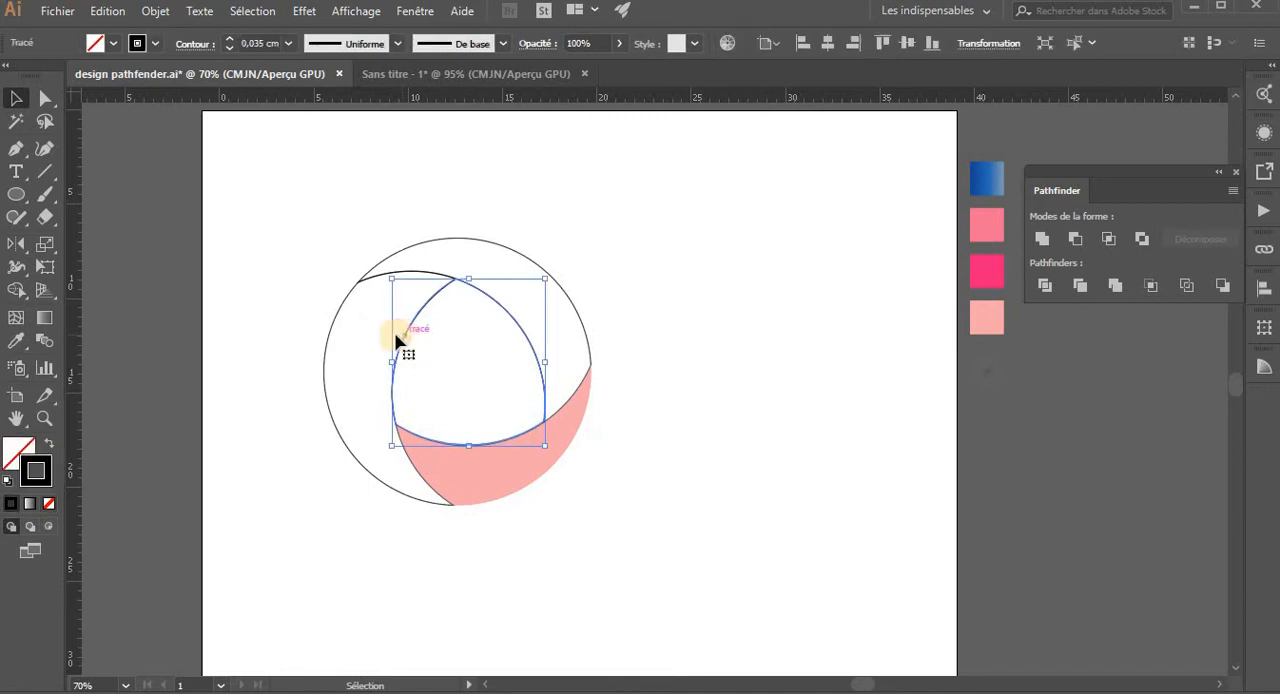
{"action": "left_click", "coordinate": [288, 343]}
{"action": "left_click", "coordinate": [351, 371]}
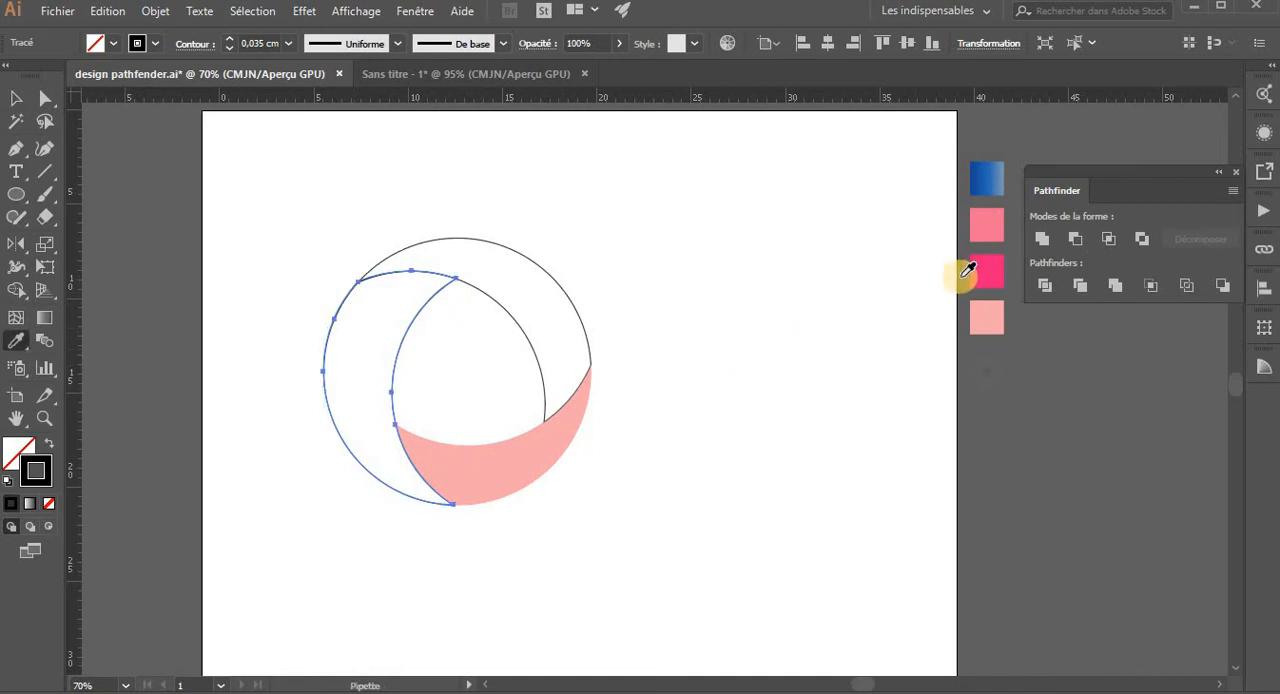
{"action": "key", "text": "i"}
{"action": "left_click", "coordinate": [973, 280]}
{"action": "key", "text": "v"}
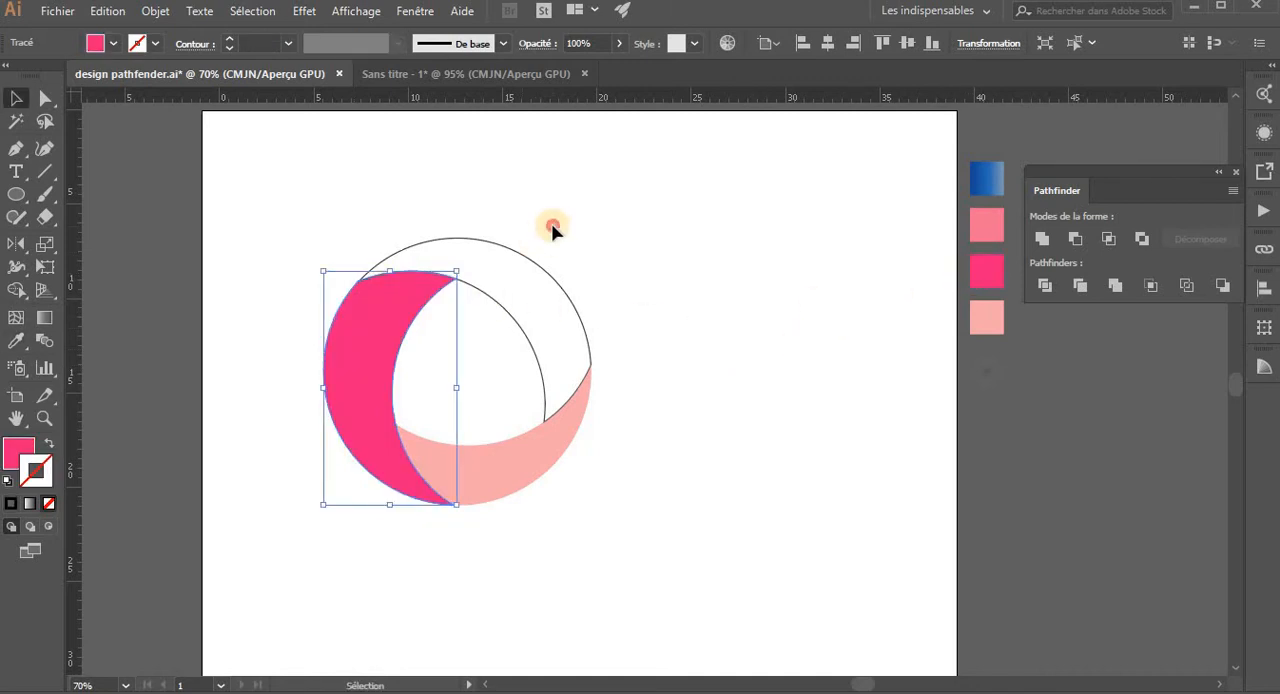
- Fill the circle's top and right curved band with the medium pink of the second colour sample using the Eyedropper
{"action": "left_click", "coordinate": [529, 271]}
{"action": "key", "text": "i"}
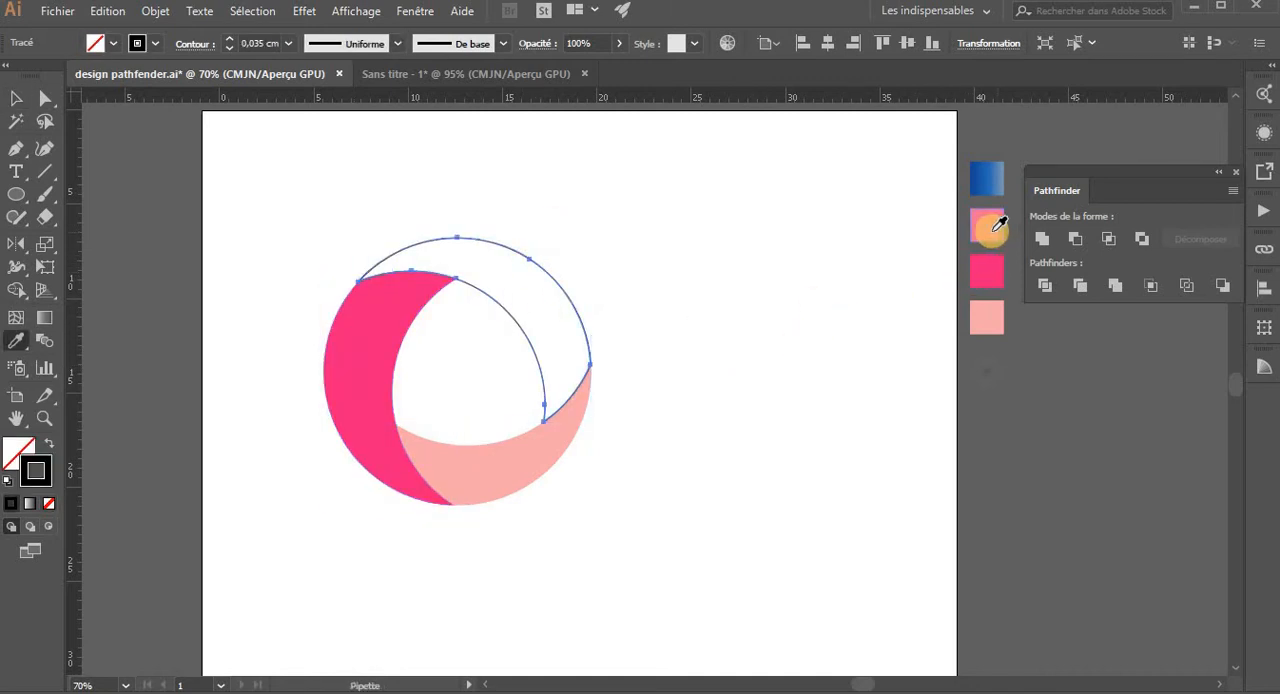
{"action": "left_click", "coordinate": [982, 228]}
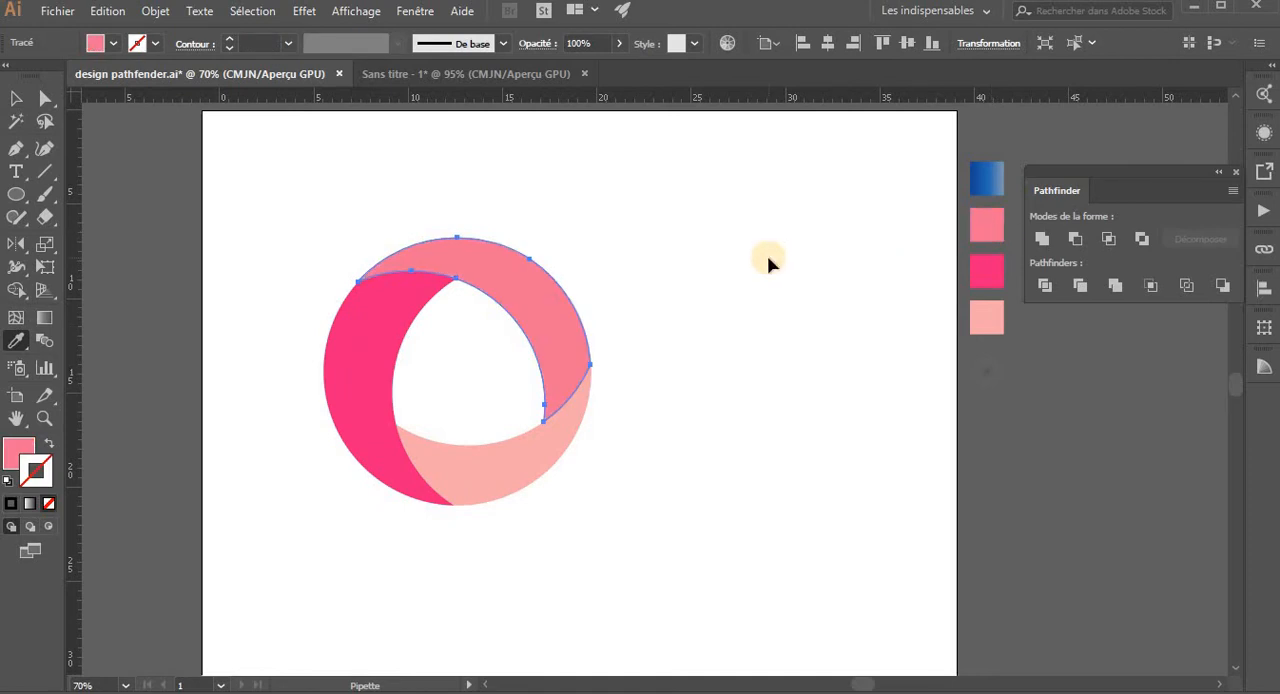
{"action": "key", "text": "v"}
{"action": "left_click", "coordinate": [768, 263]}
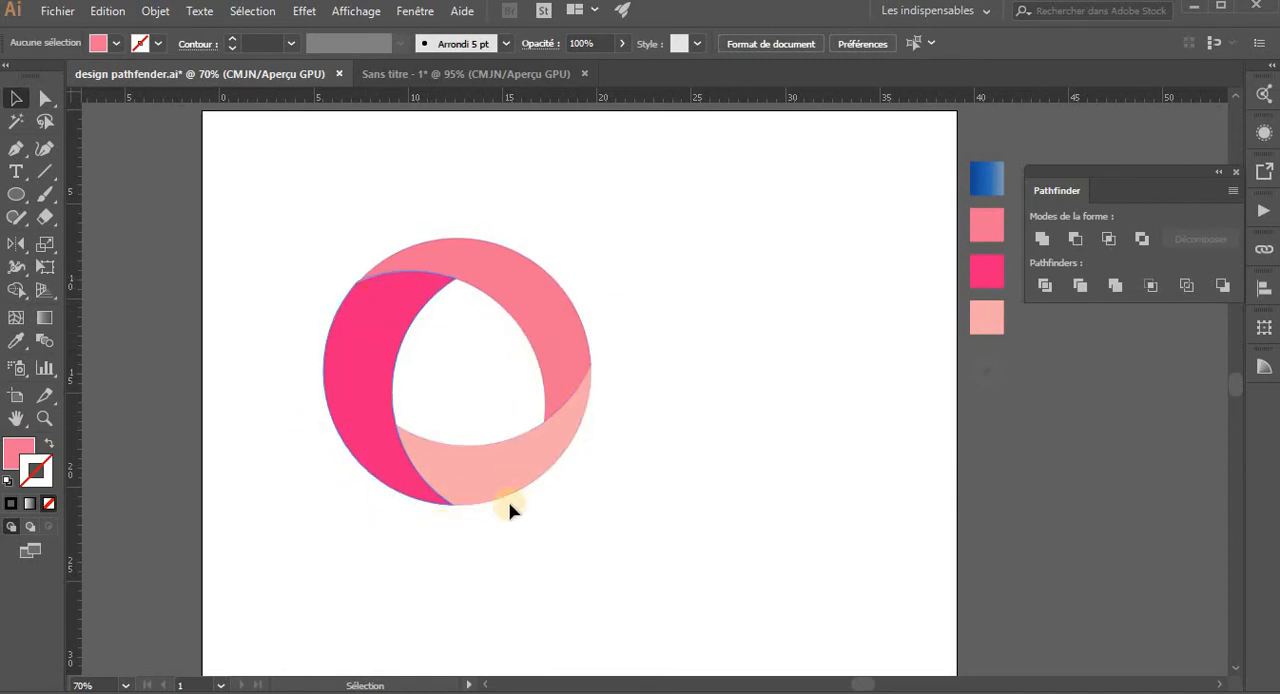
- Group the three coloured bands and place a copy of the logo beside the original on its right
{"action": "left_click_drag", "start_coordinate": [536, 492], "coordinate": [536, 450]}
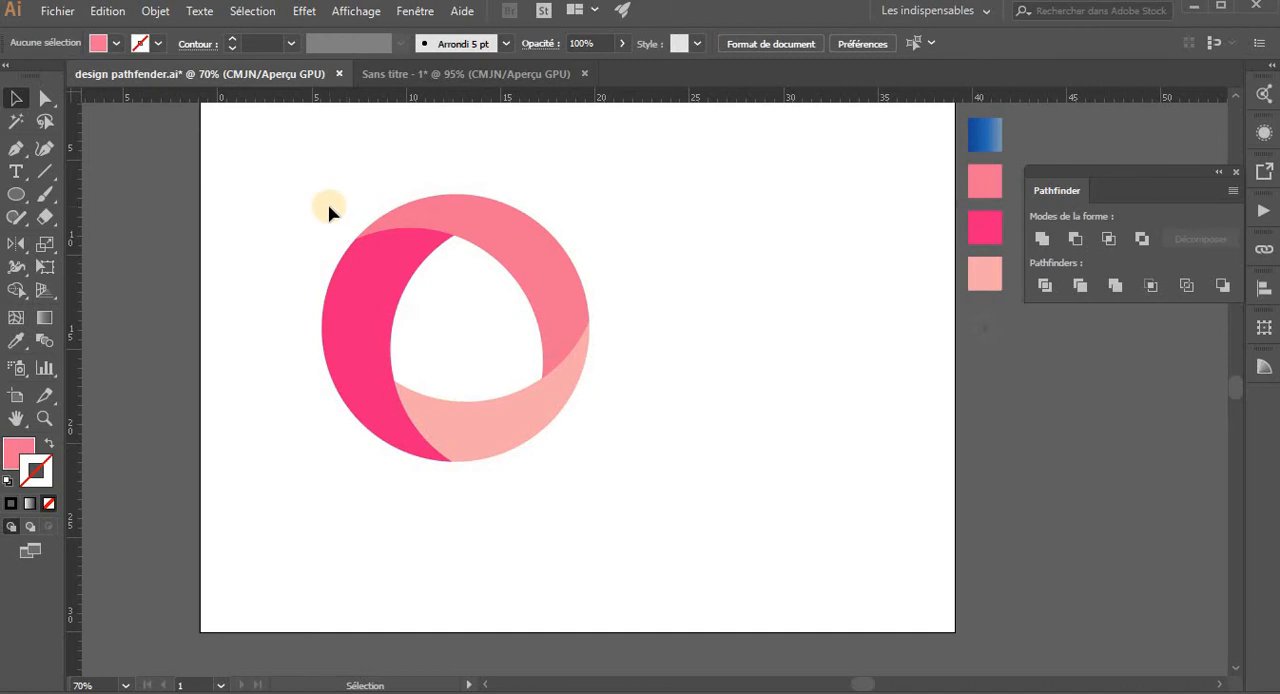
{"action": "left_click_drag", "start_coordinate": [329, 211], "coordinate": [843, 440]}
{"action": "key", "text": "ctrl+g"}
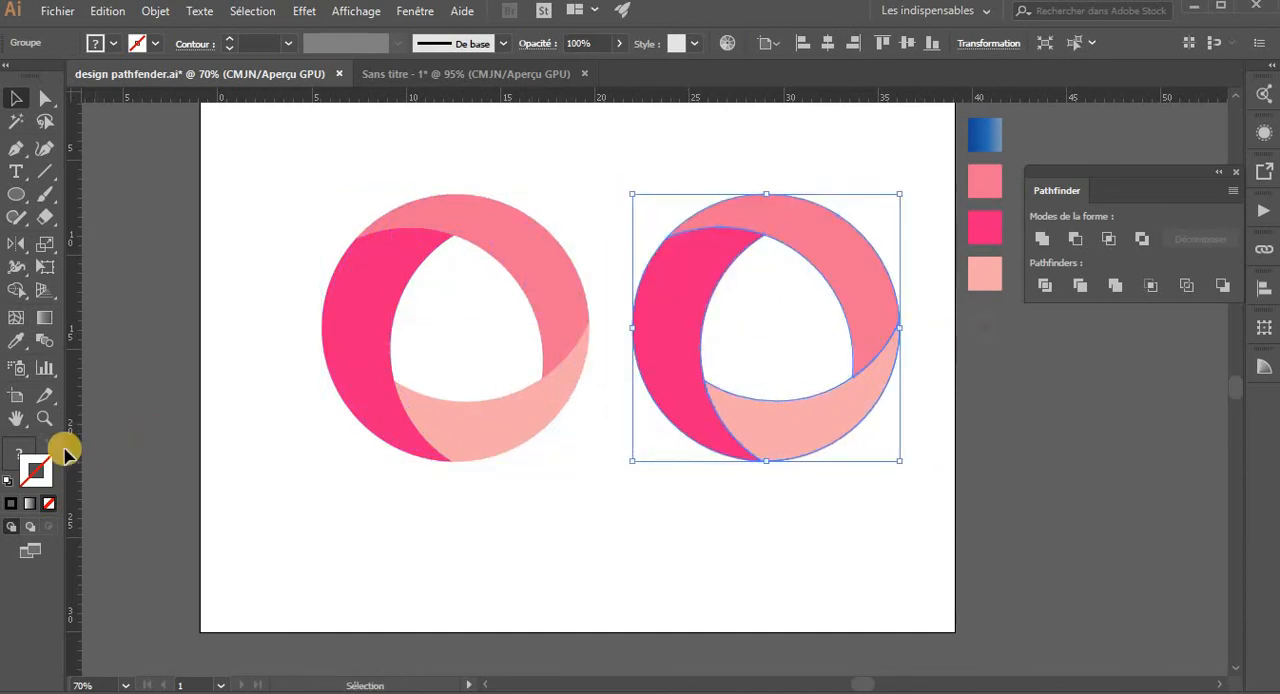
- Give the copied logo a white stroke and remove its fill so only the outline remains
{"action": "left_click", "coordinate": [141, 43]}
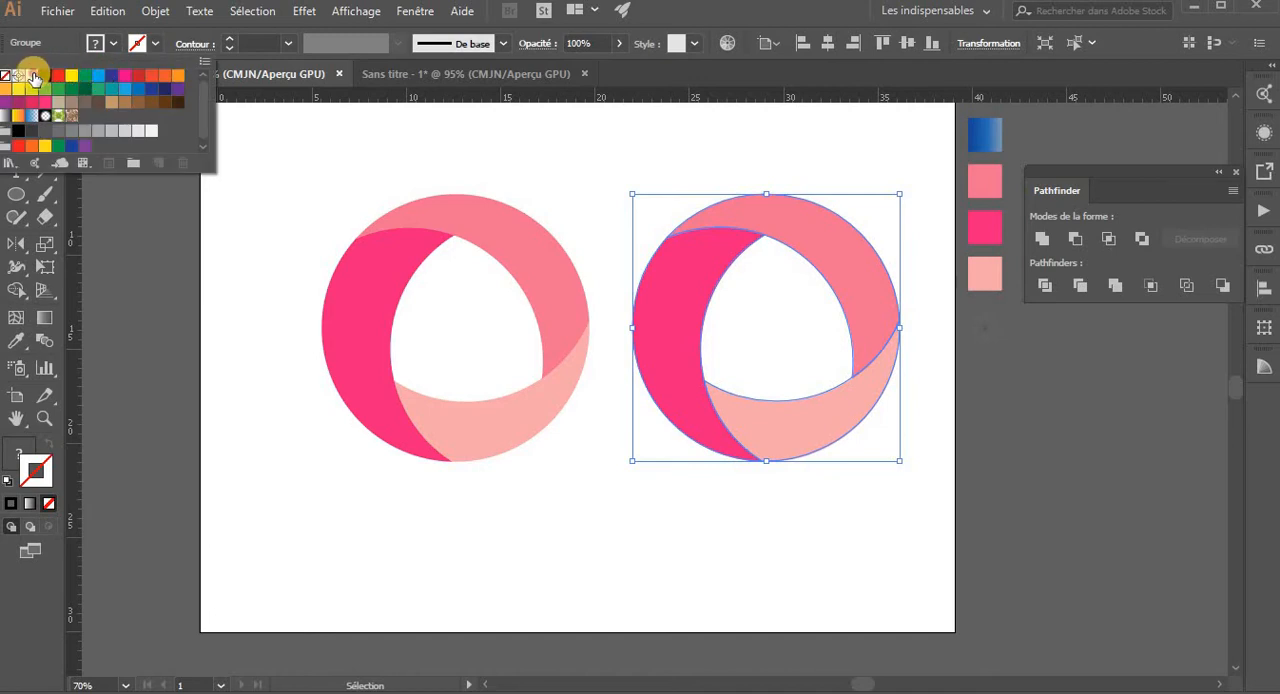
{"action": "left_click", "coordinate": [32, 76]}
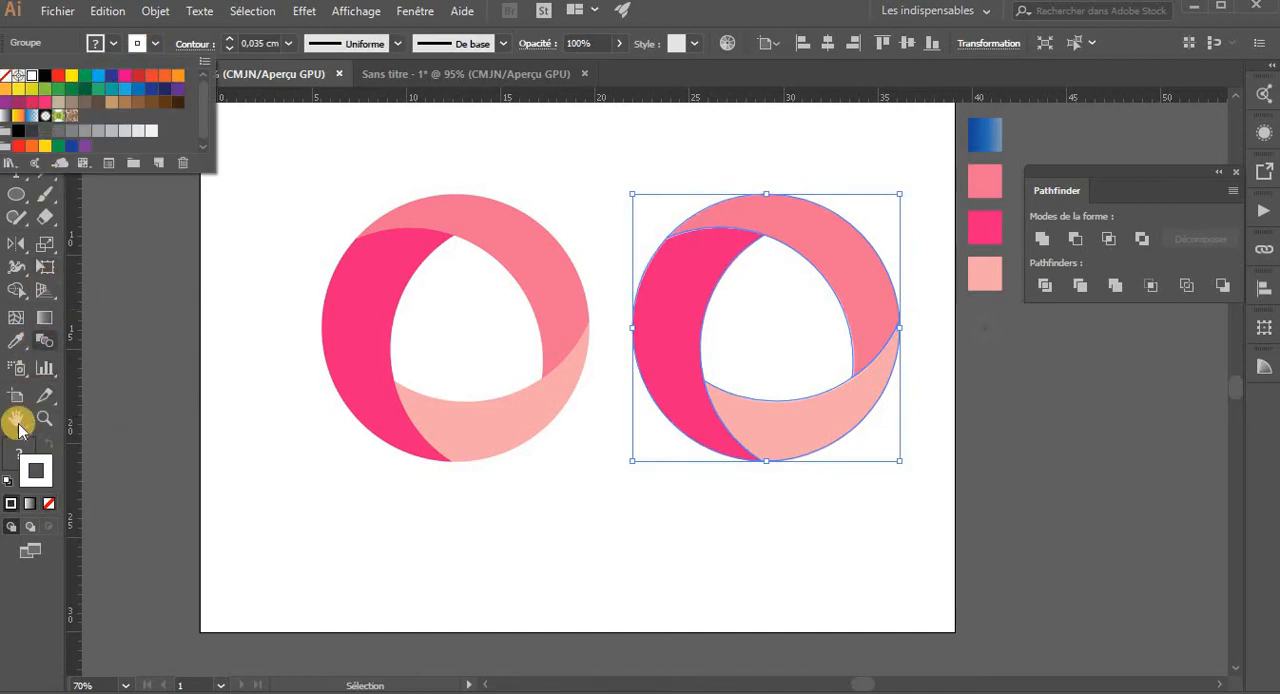
{"action": "double_click", "coordinate": [9, 458]}
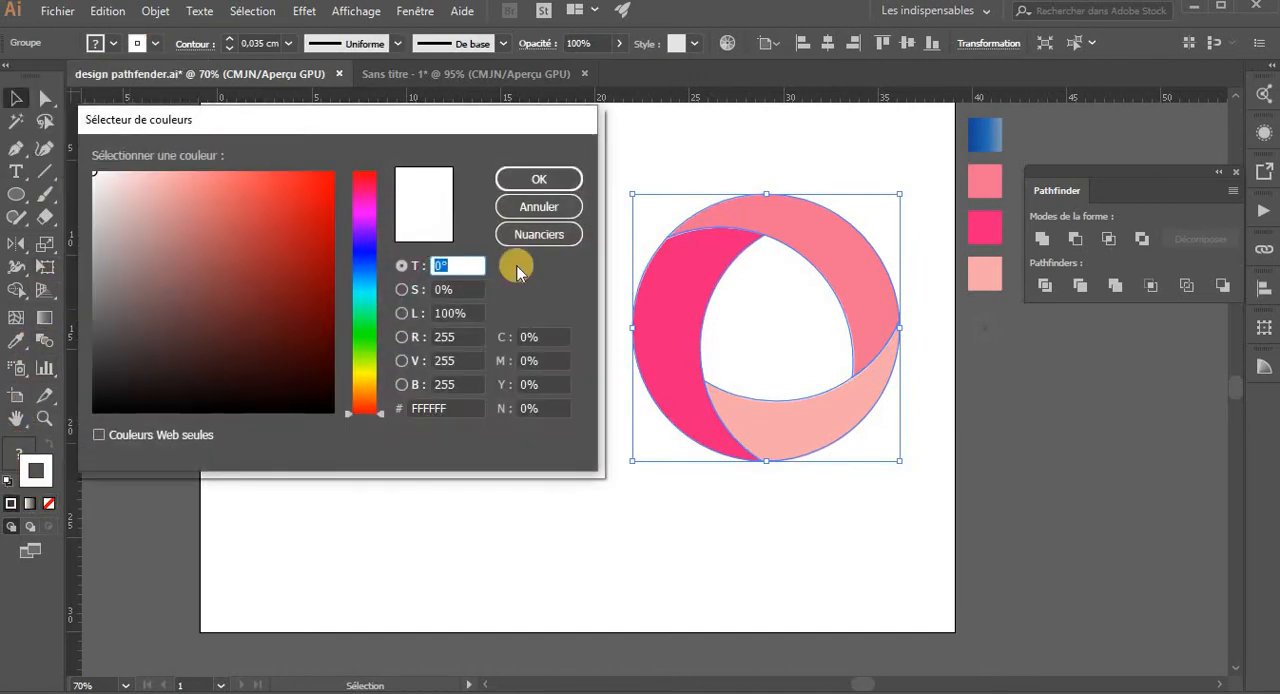
{"action": "left_click", "coordinate": [566, 205]}
{"action": "left_click", "coordinate": [19, 453]}
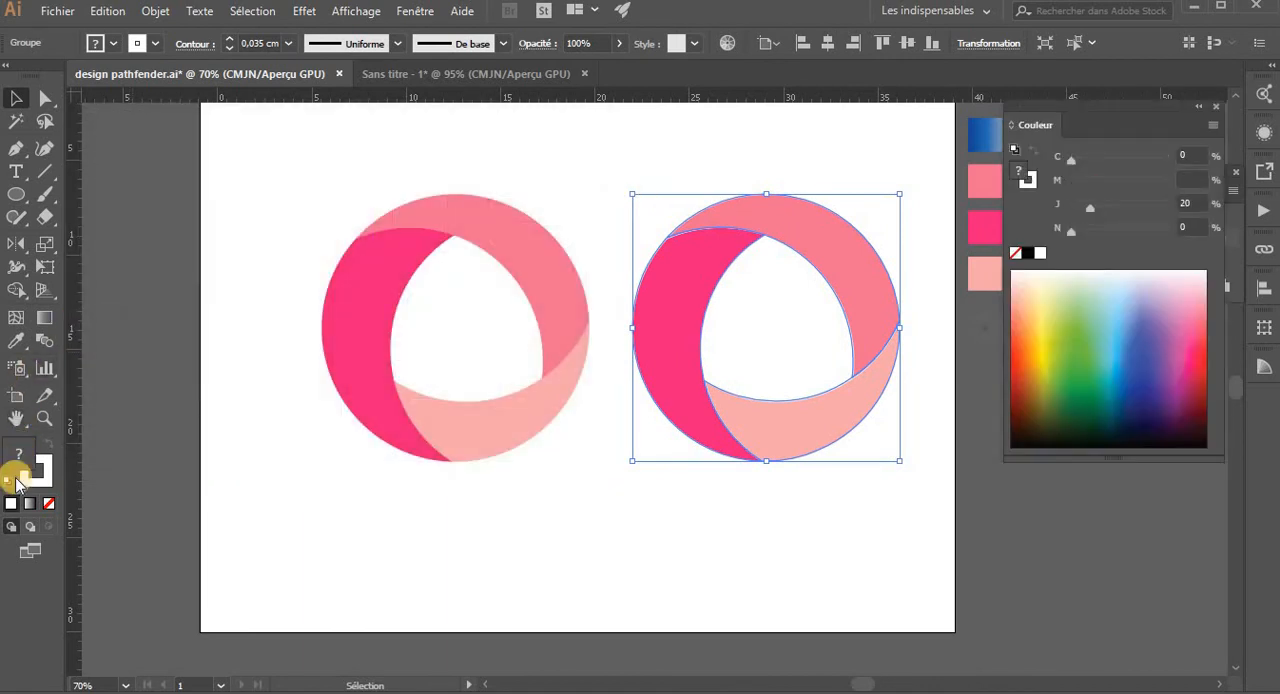
{"action": "left_click", "coordinate": [47, 504]}
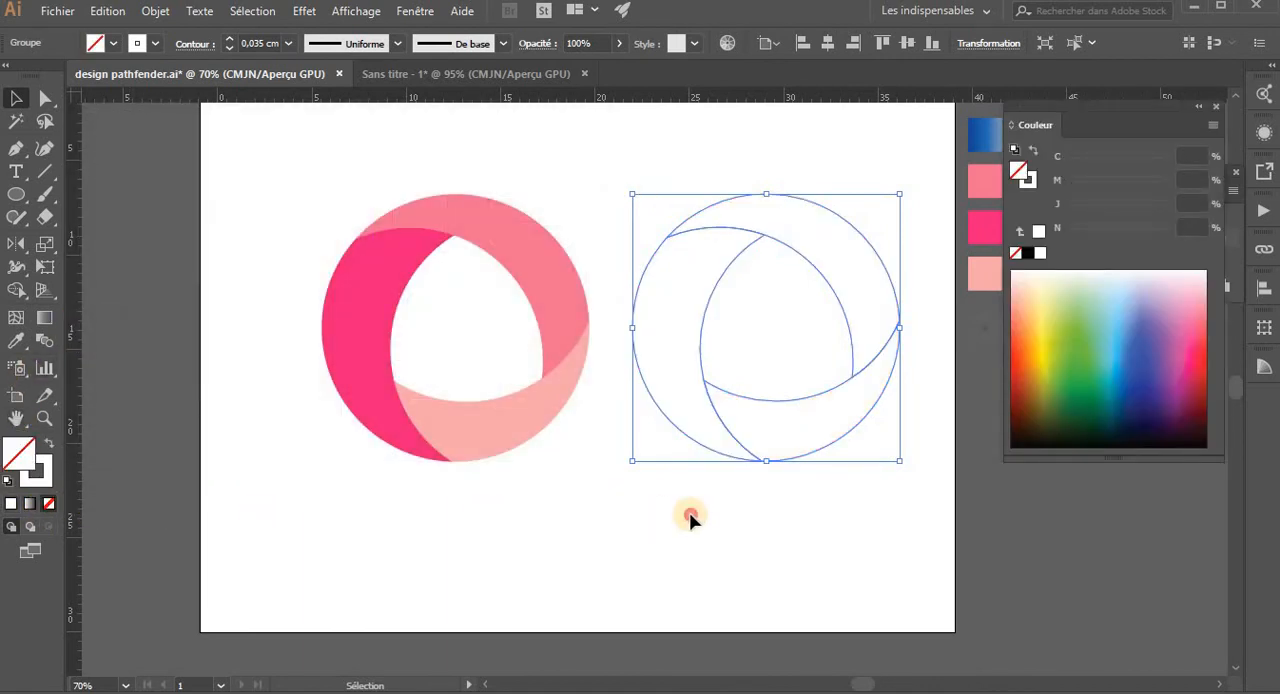
{"action": "left_click", "coordinate": [690, 517]}
- Align the white outline copy onto the coloured logo by horizontal and vertical centres, with the coloured logo as key object
{"action": "key", "text": "ctrl+z"}
{"action": "left_click", "coordinate": [557, 332], "text": "shift"}
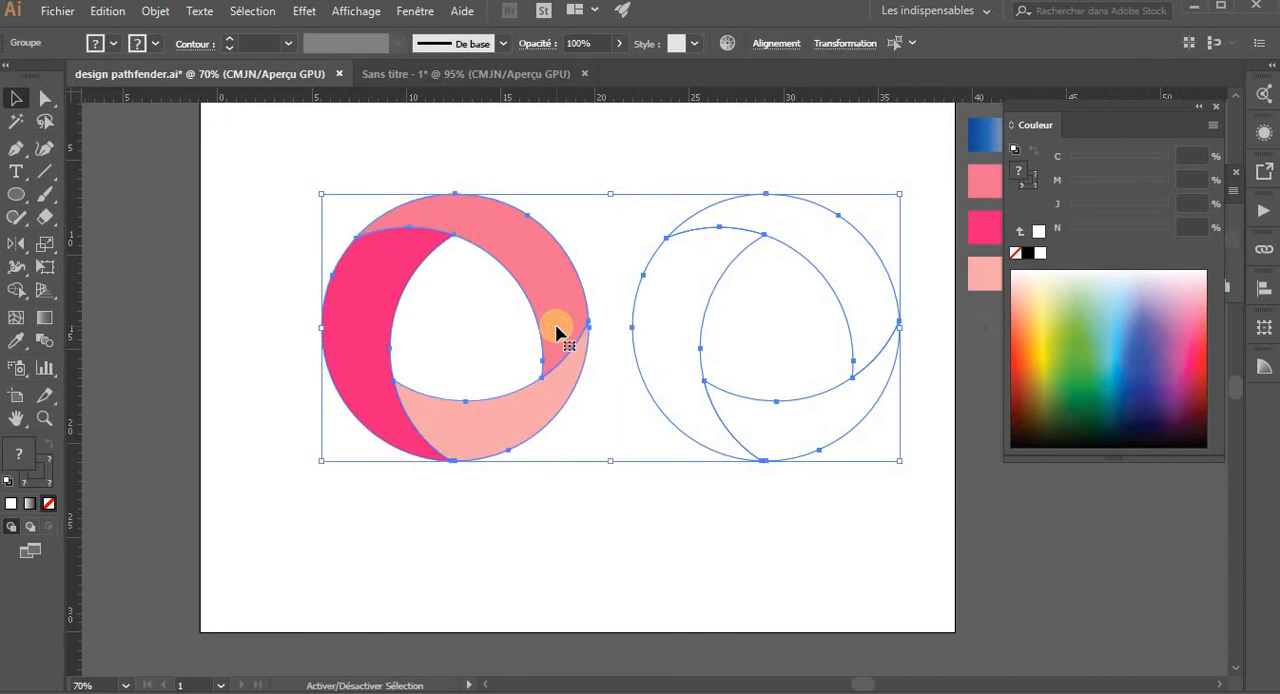
{"action": "left_click", "coordinate": [557, 332]}
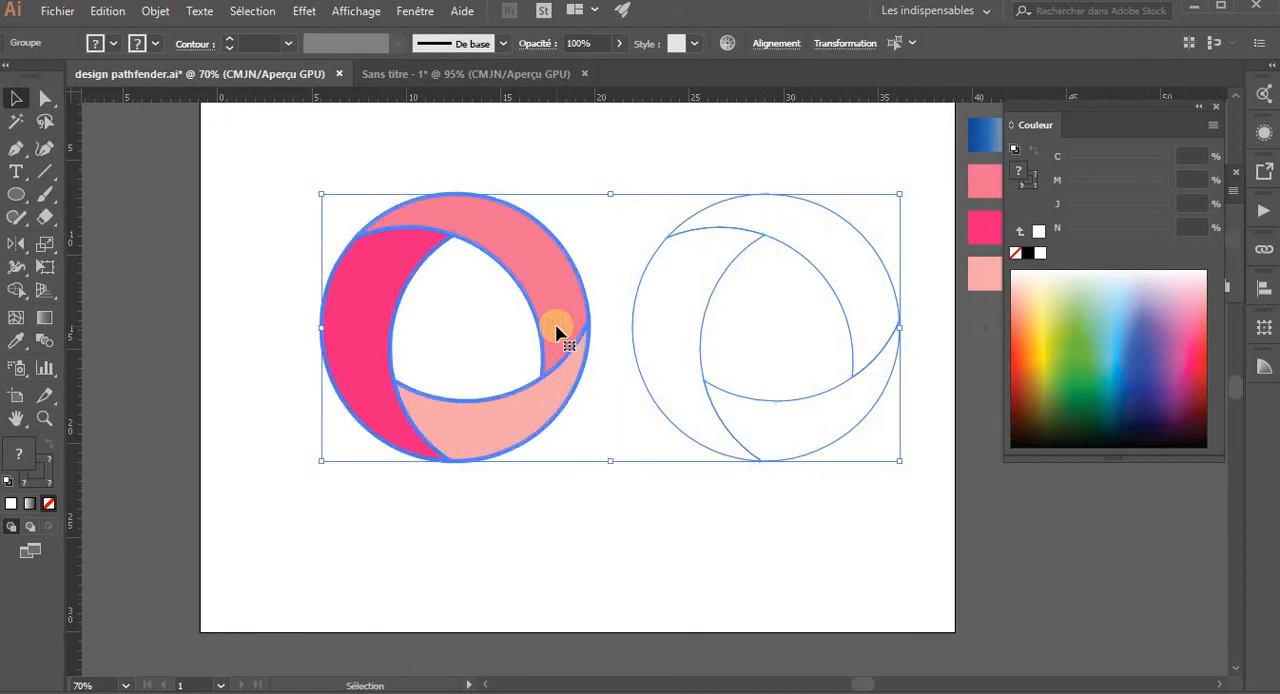
{"action": "left_click", "coordinate": [771, 44]}
{"action": "left_click", "coordinate": [636, 93]}
{"action": "left_click", "coordinate": [752, 92]}
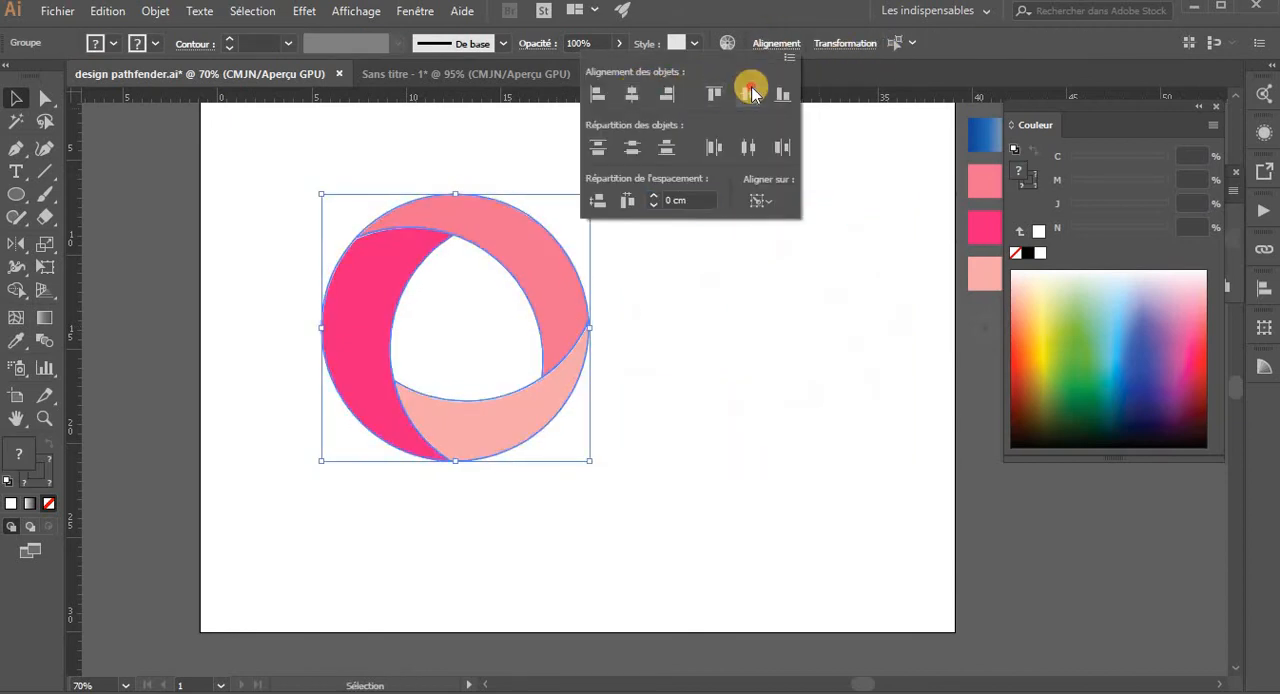
{"action": "left_click", "coordinate": [727, 365]}
{"action": "left_click", "coordinate": [727, 365]}
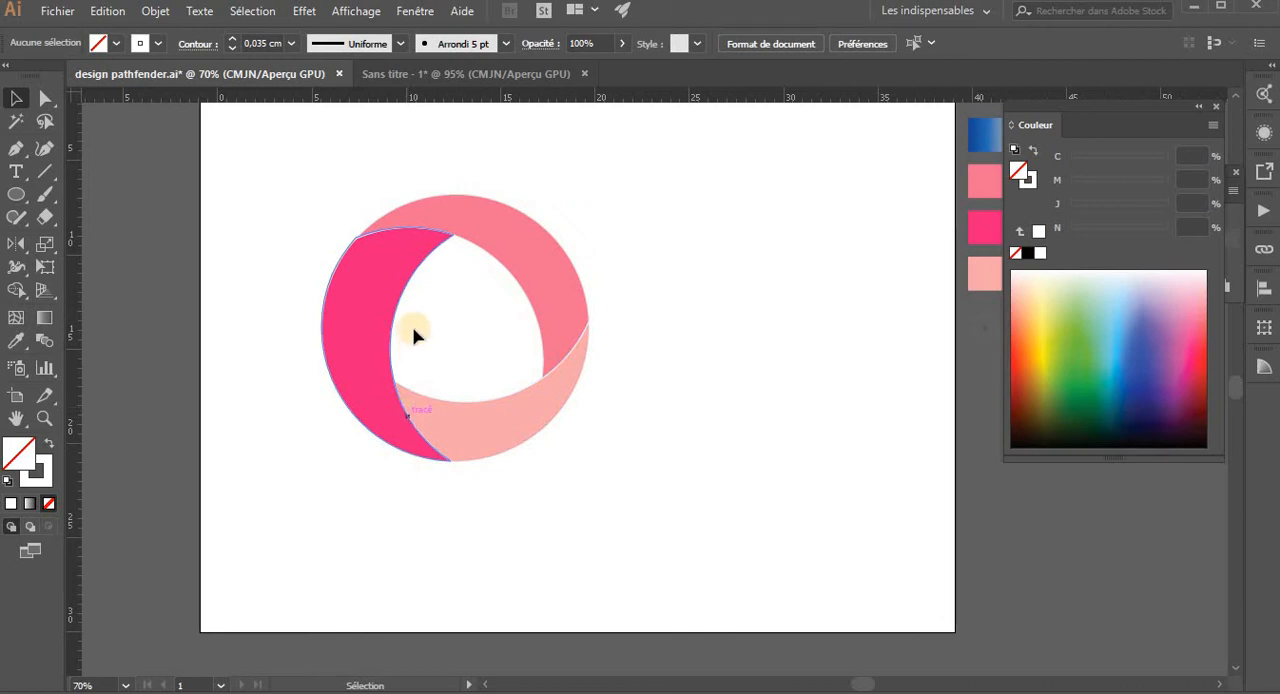
- Draw a flat ellipse below the logo and fill it with the radial shadow gradient of the last sample using the Eyedropper
{"action": "left_click", "coordinate": [16, 194]}
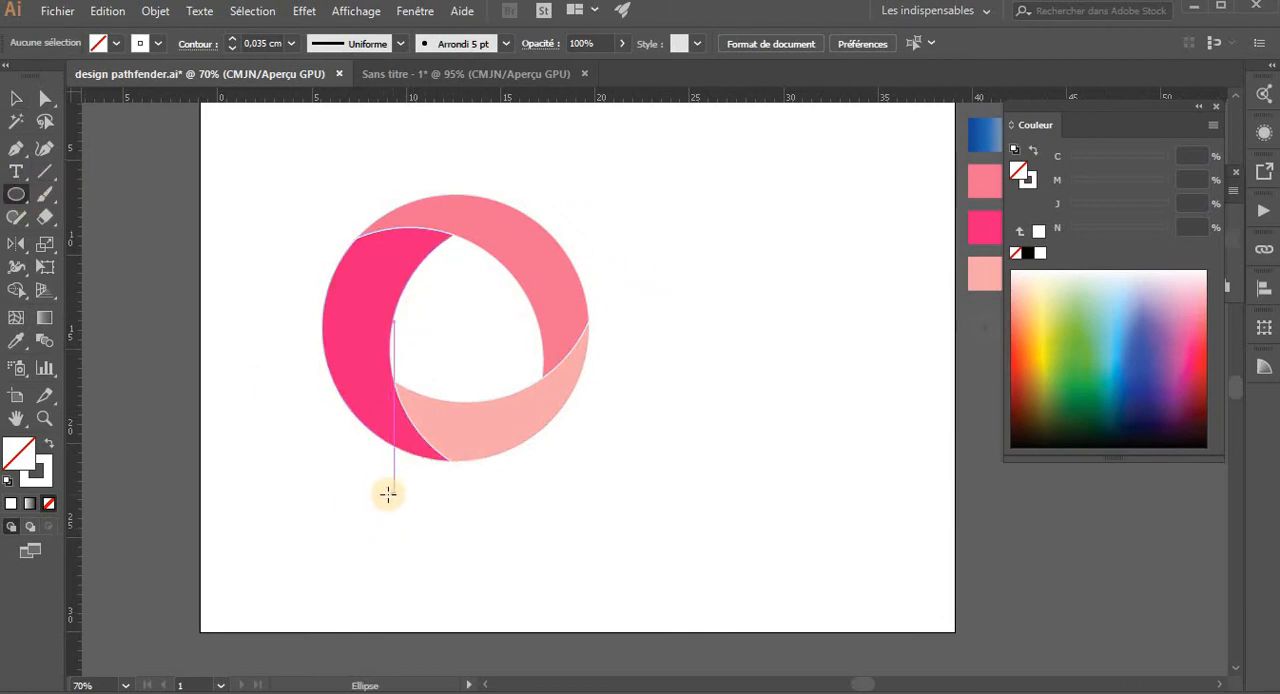
{"action": "left_click_drag", "start_coordinate": [388, 488], "coordinate": [536, 513]}
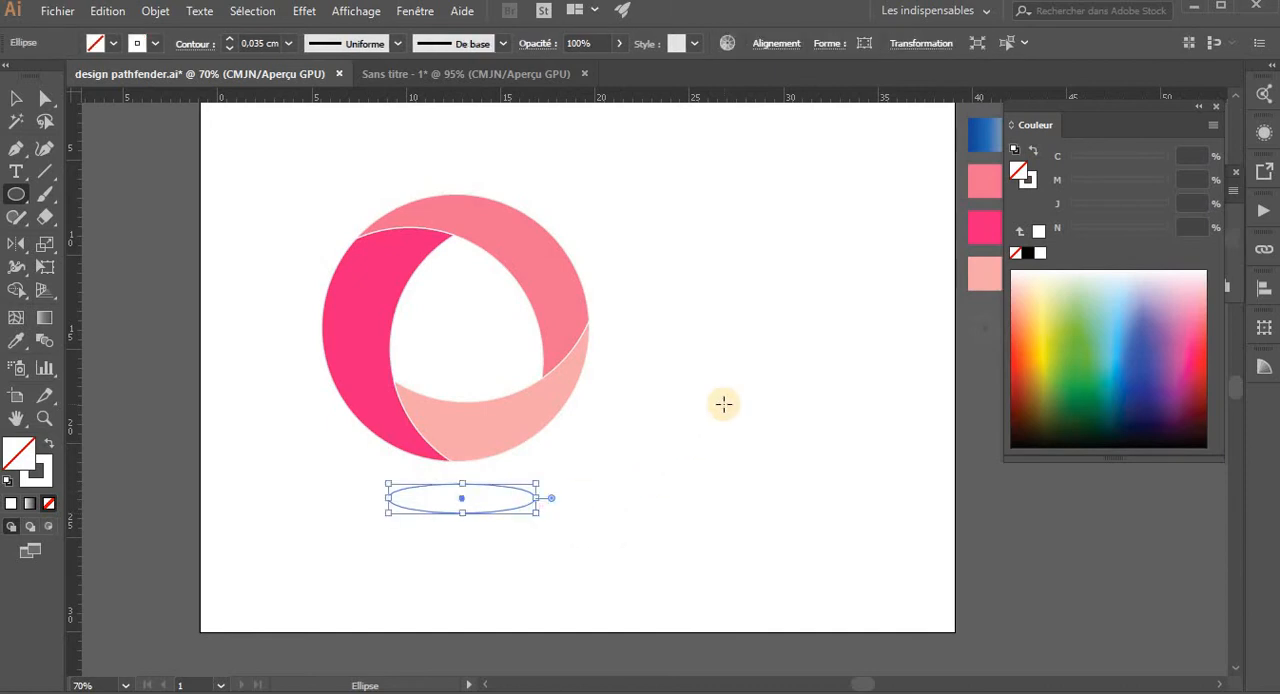
{"action": "key", "text": "i"}
{"action": "left_click", "coordinate": [985, 320]}
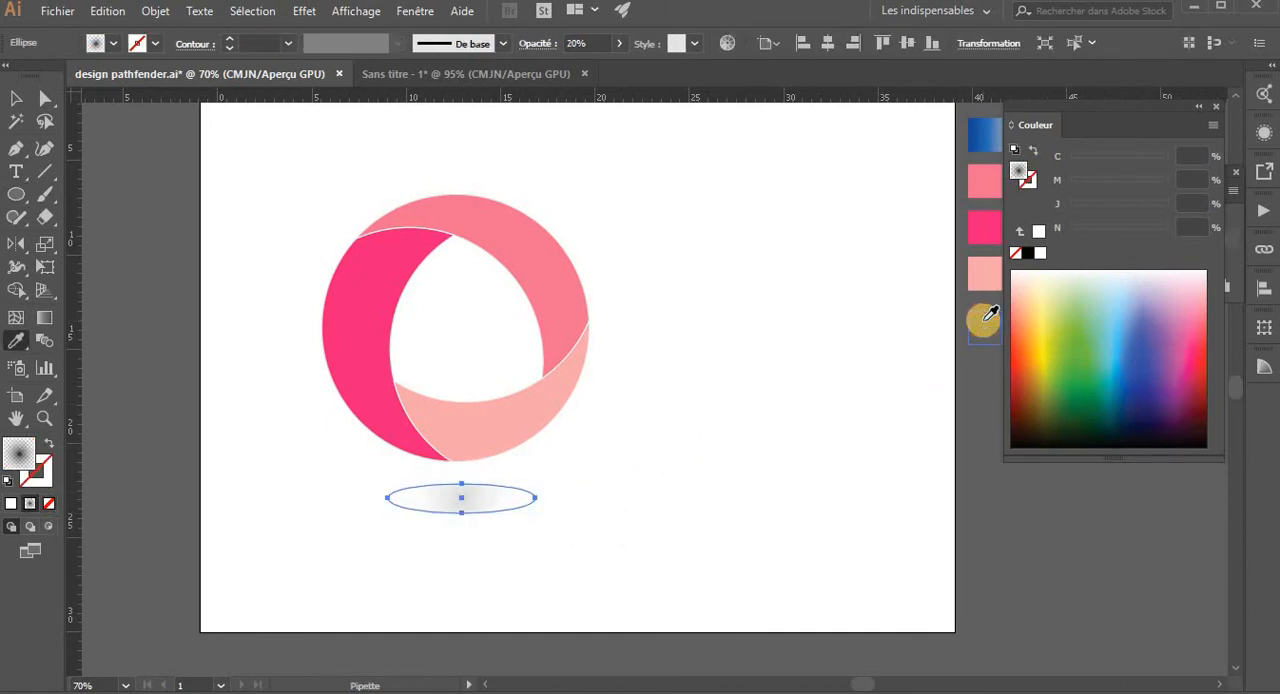
- Enlarge the shadow ellipse and move it centrally just beneath the logo
{"action": "key", "text": "v"}
{"action": "left_click_drag", "start_coordinate": [540, 514], "coordinate": [579, 520]}
{"action": "left_click_drag", "start_coordinate": [486, 511], "coordinate": [479, 502]}
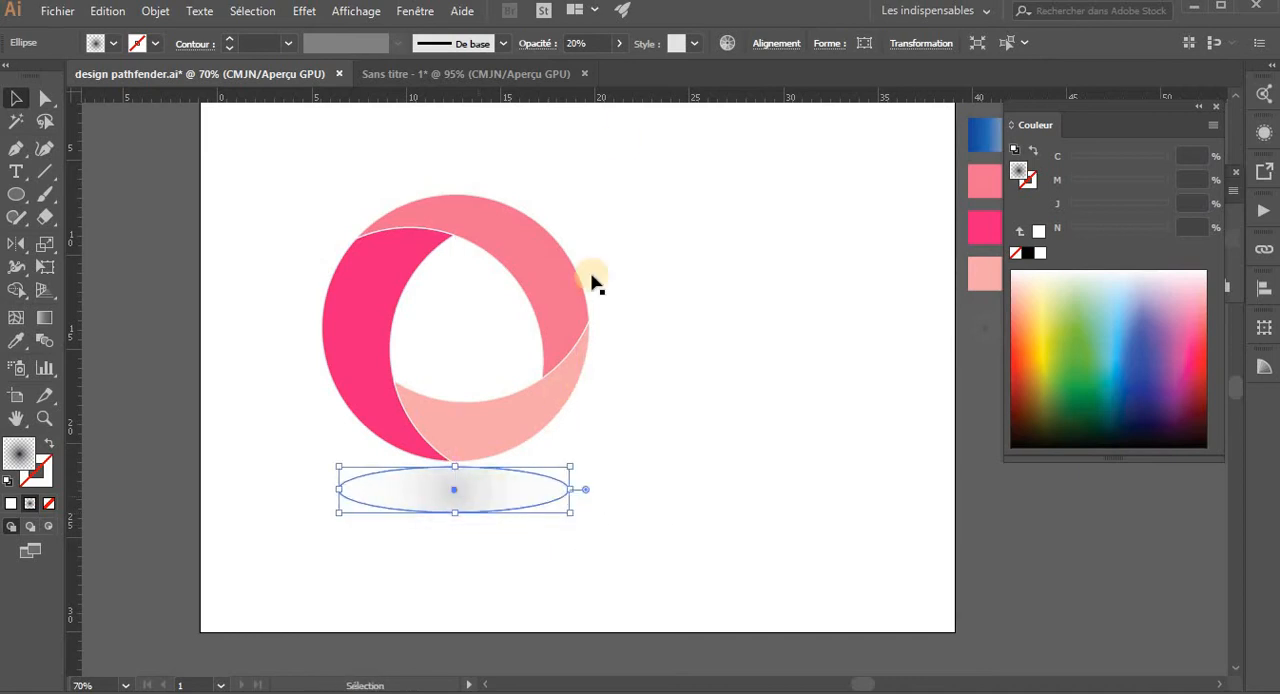
- Set the shadow ellipse's opacity to 30%
{"action": "left_click", "coordinate": [620, 46]}
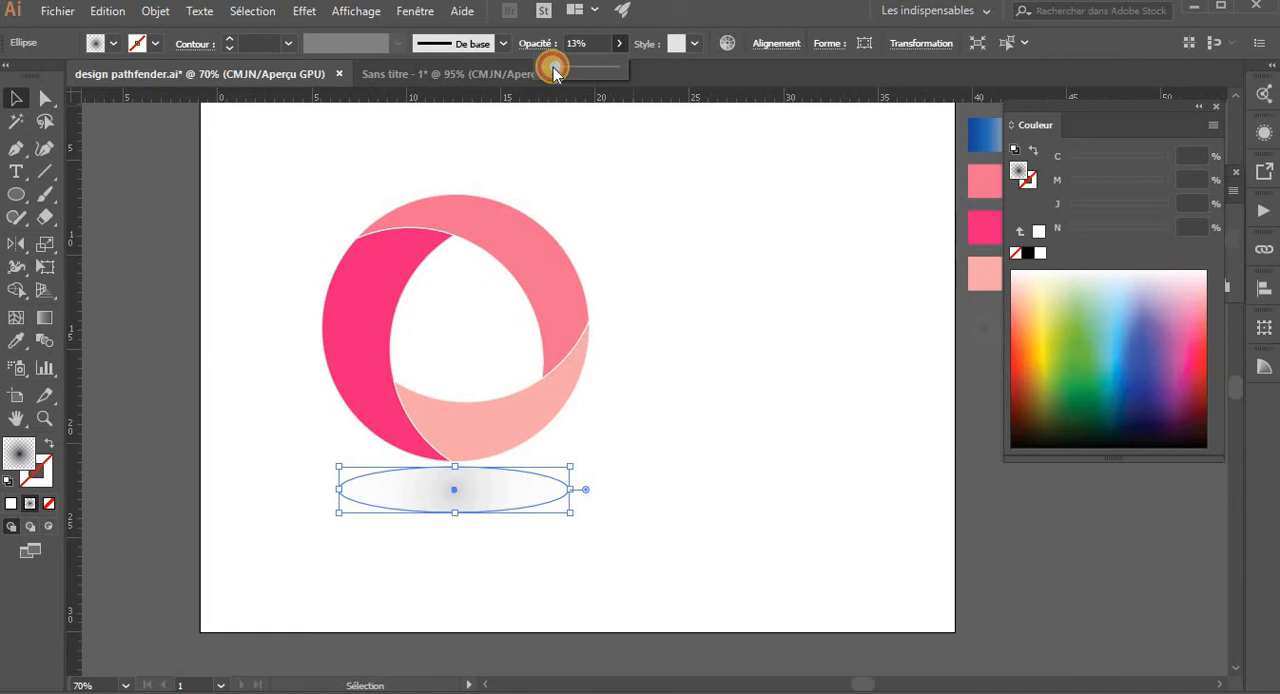
{"action": "mouse_move", "coordinate": [556, 70]}
{"action": "left_mouse_down"}
{"action": "mouse_move", "coordinate": [586, 72]}
{"action": "mouse_move", "coordinate": [567, 73]}
{"action": "left_mouse_up"}
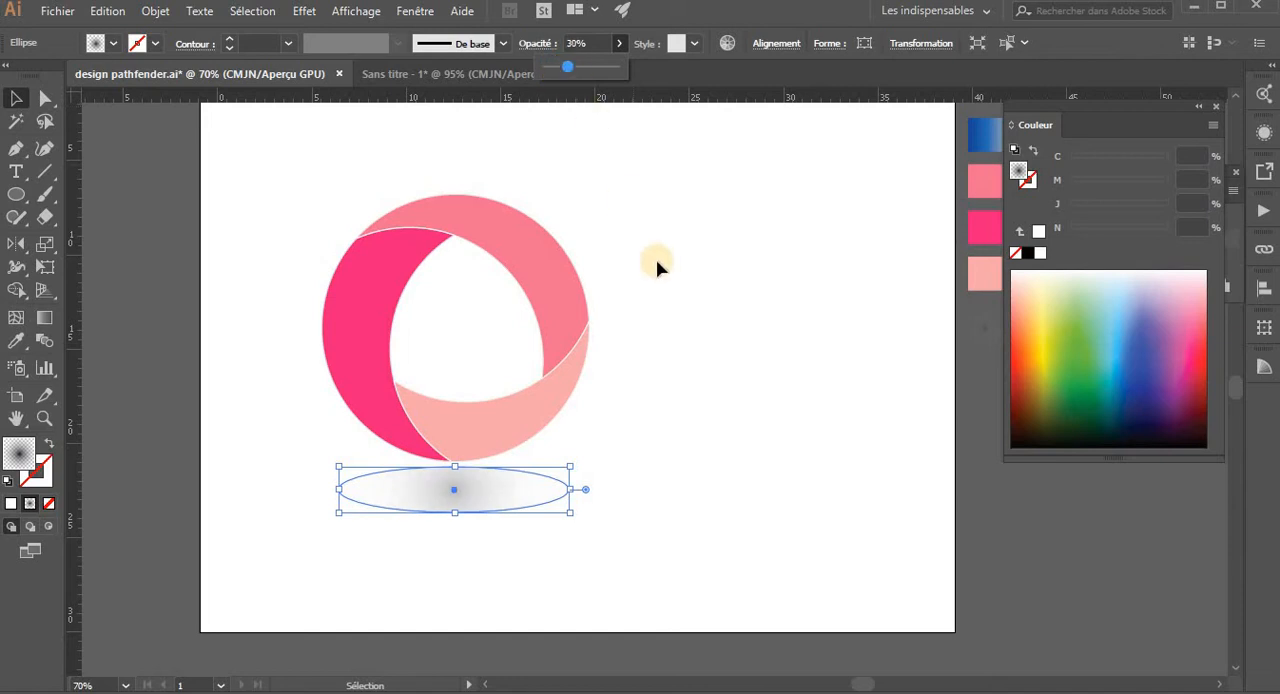
{"action": "left_click", "coordinate": [663, 297]}
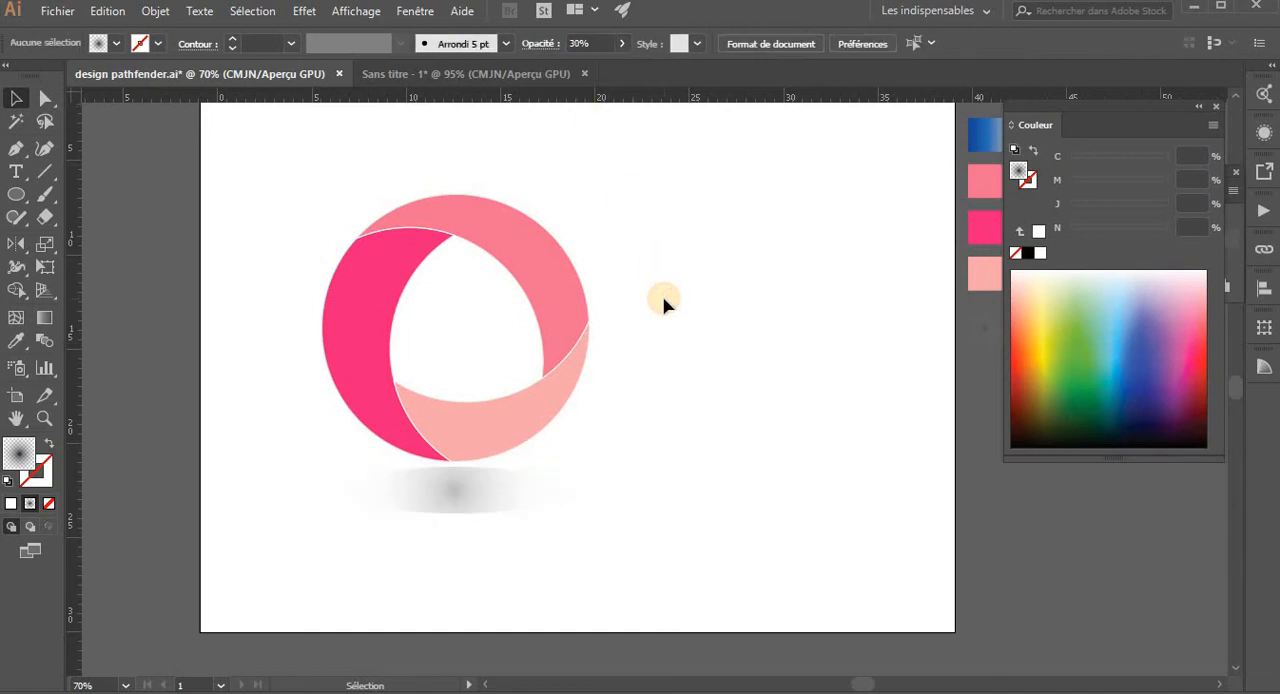
- Set the shadow ellipse's opacity to 10%
{"action": "left_click", "coordinate": [437, 504]}
{"action": "left_click", "coordinate": [619, 45]}
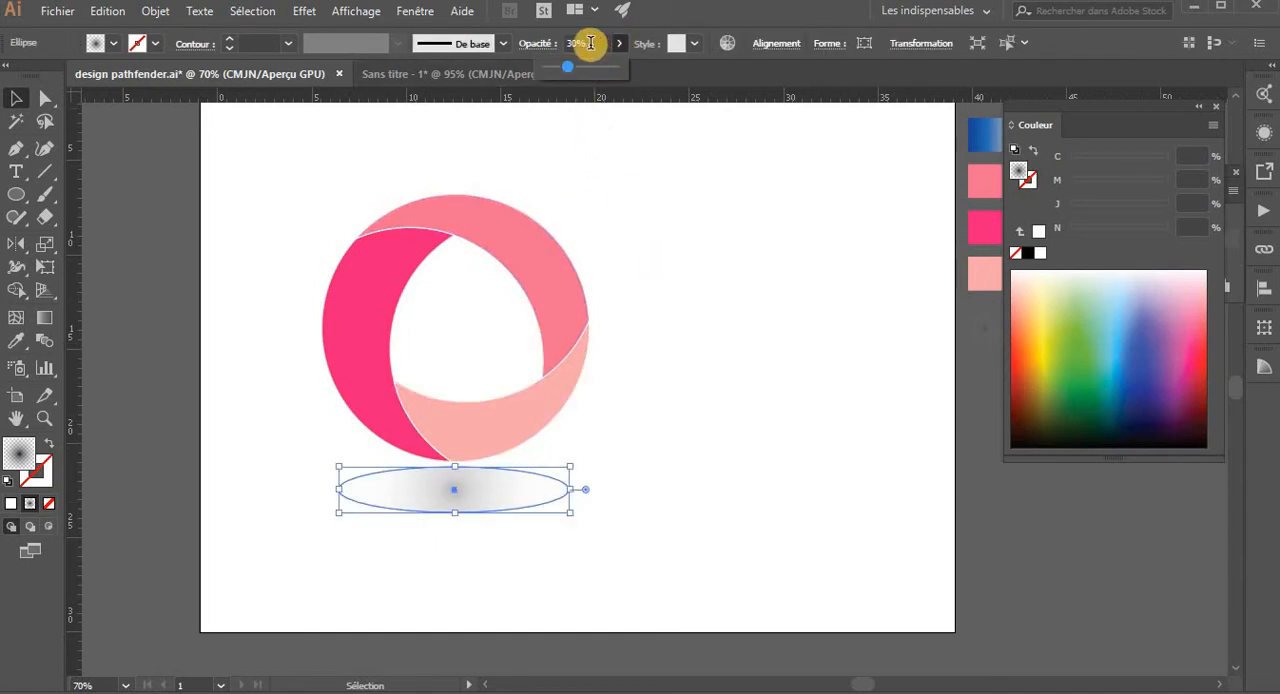
{"action": "left_click", "coordinate": [563, 45]}
{"action": "type", "text": "10"}
{"action": "key", "text": "Return"}
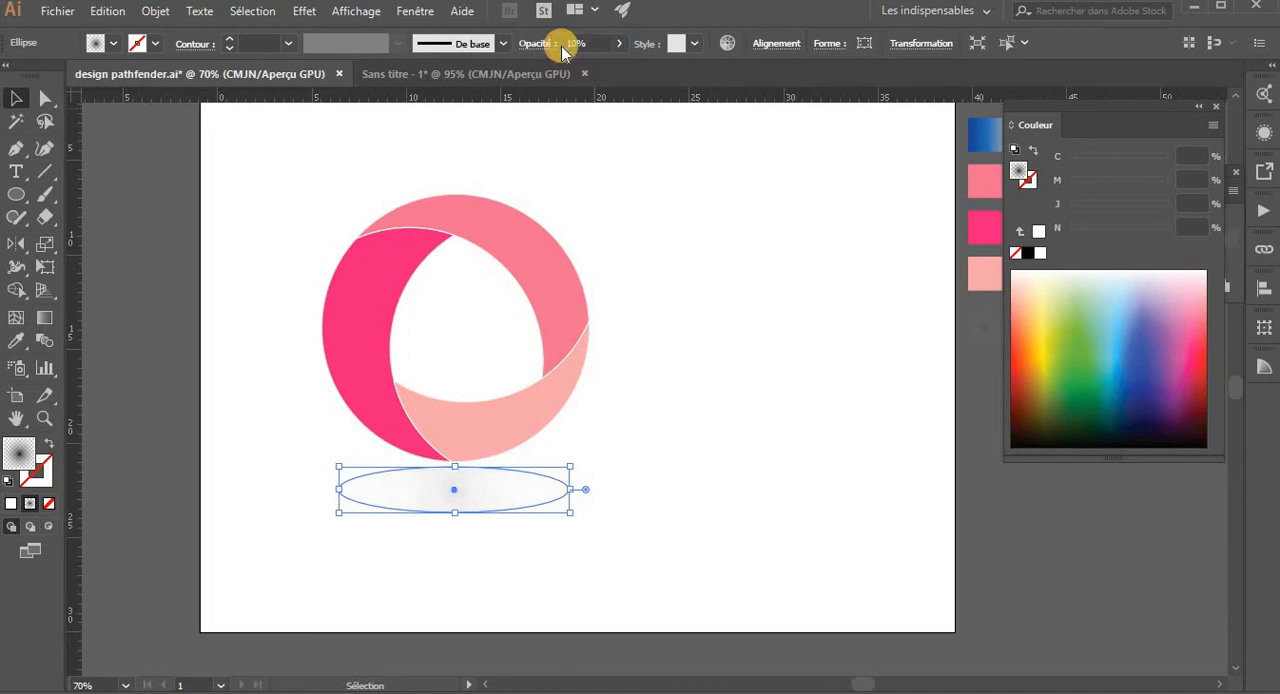
{"action": "left_click", "coordinate": [638, 276]}
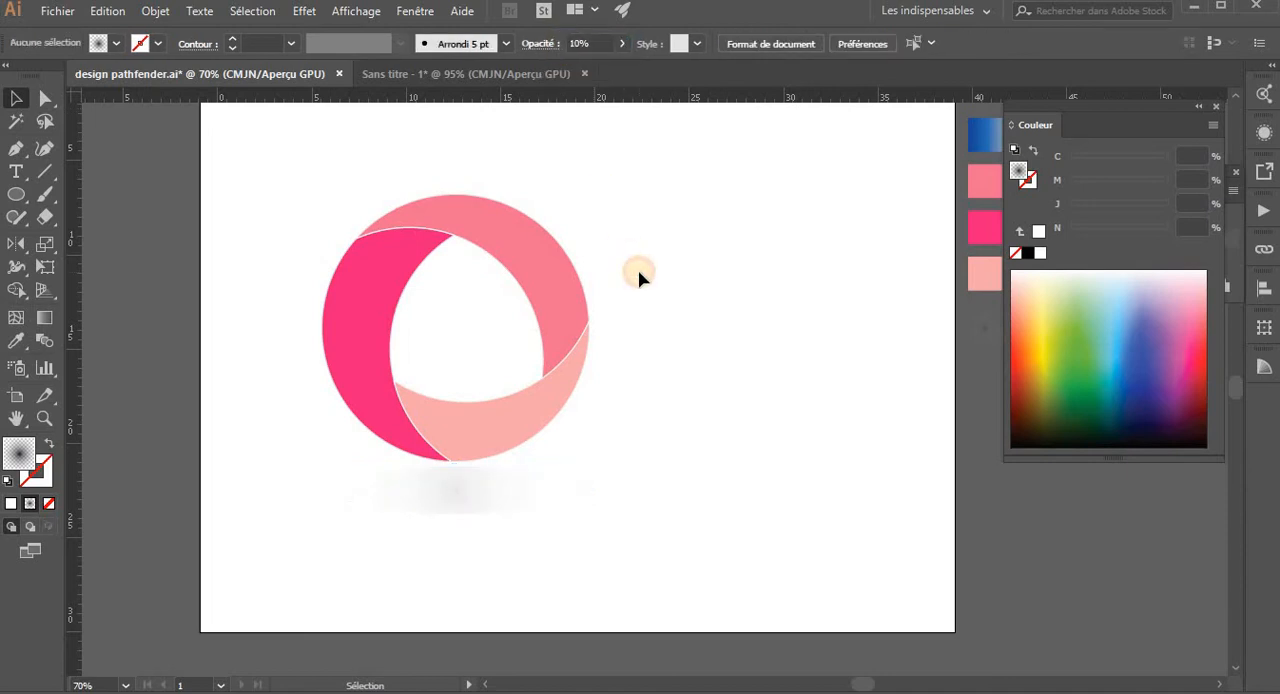
- Set the opacity of the black stop in the shadow ellipse's radial gradient to 70%
{"action": "left_click", "coordinate": [463, 505]}
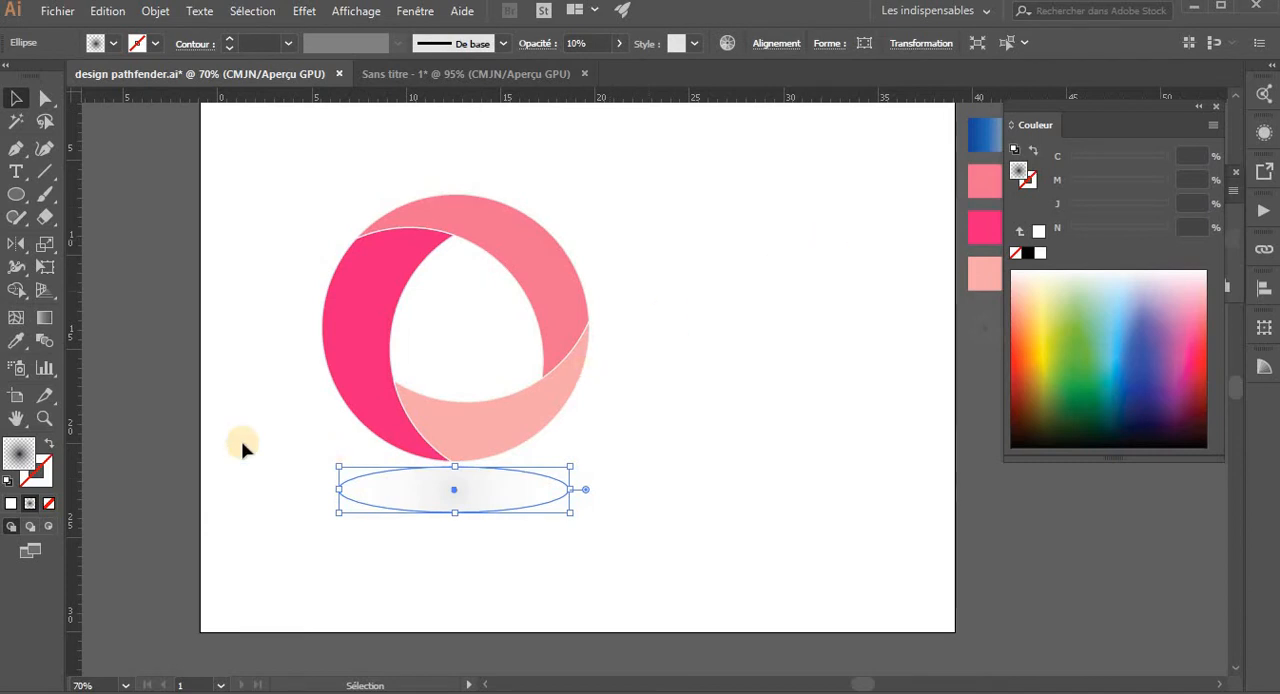
{"action": "double_click", "coordinate": [44, 318]}
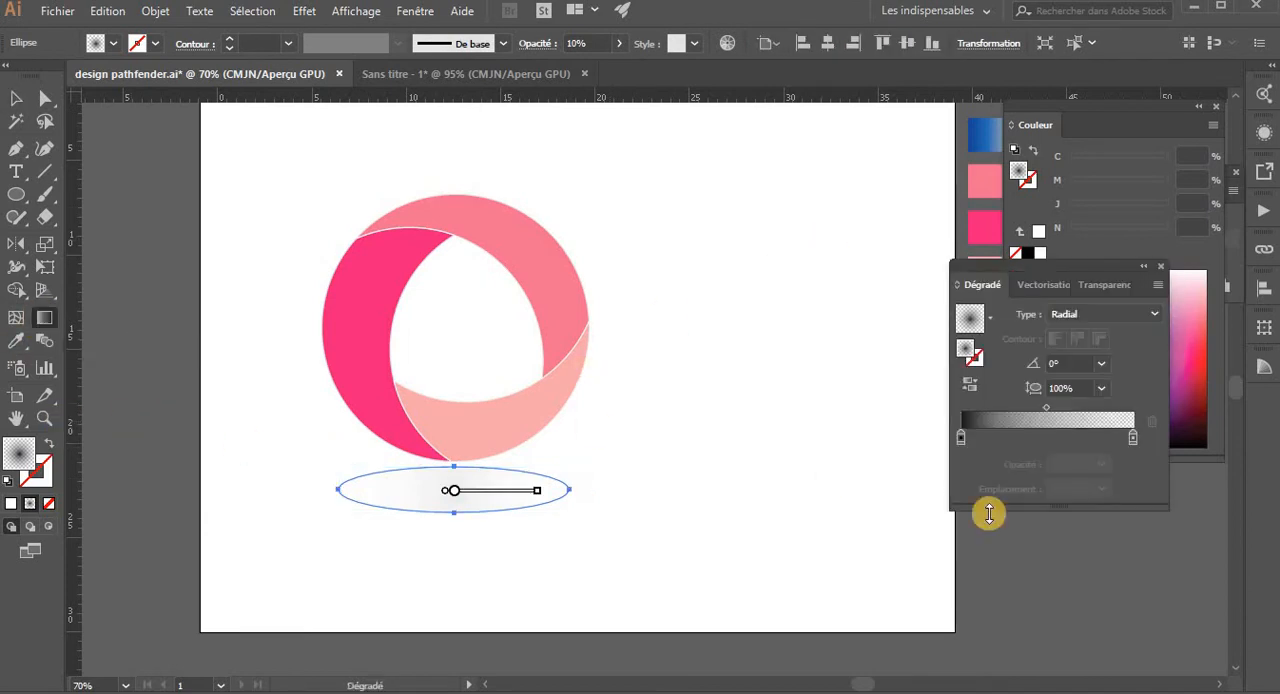
{"action": "left_click", "coordinate": [960, 438]}
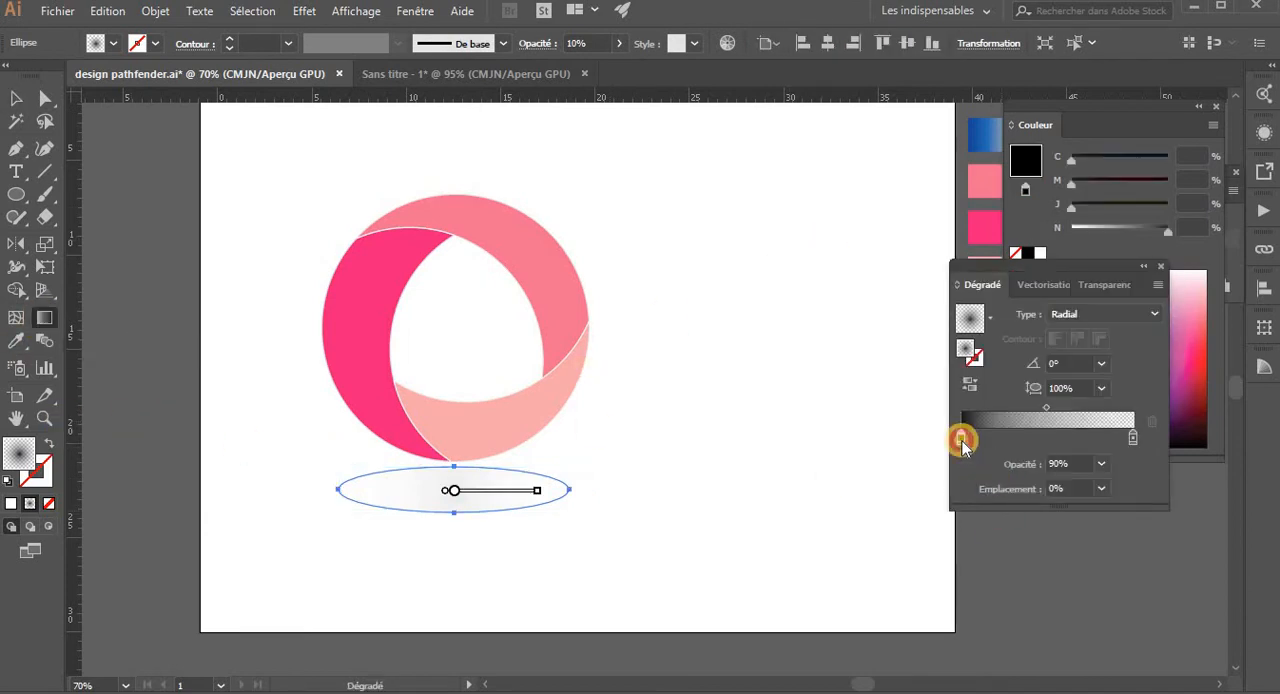
{"action": "left_click", "coordinate": [1099, 464]}
{"action": "left_click", "coordinate": [1124, 381]}
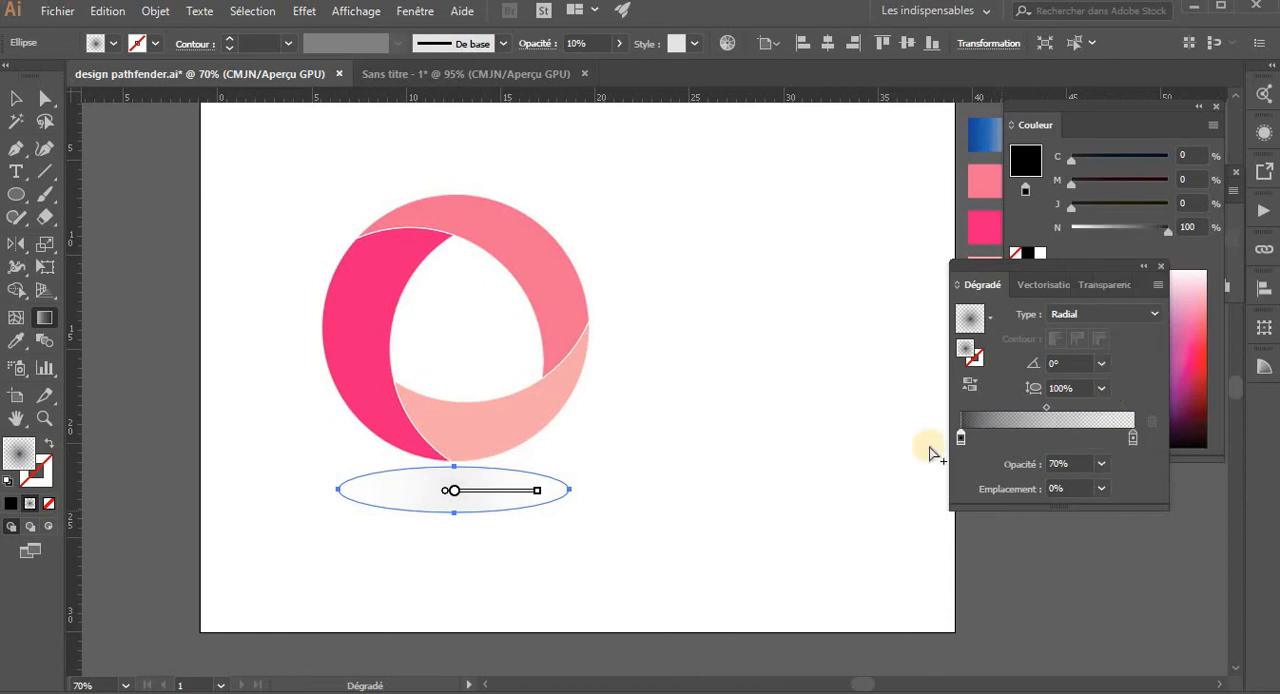
- Undo the last change to the direction of the shadow ellipse's gradient and deselect the ellipse
{"action": "left_click", "coordinate": [15, 98]}
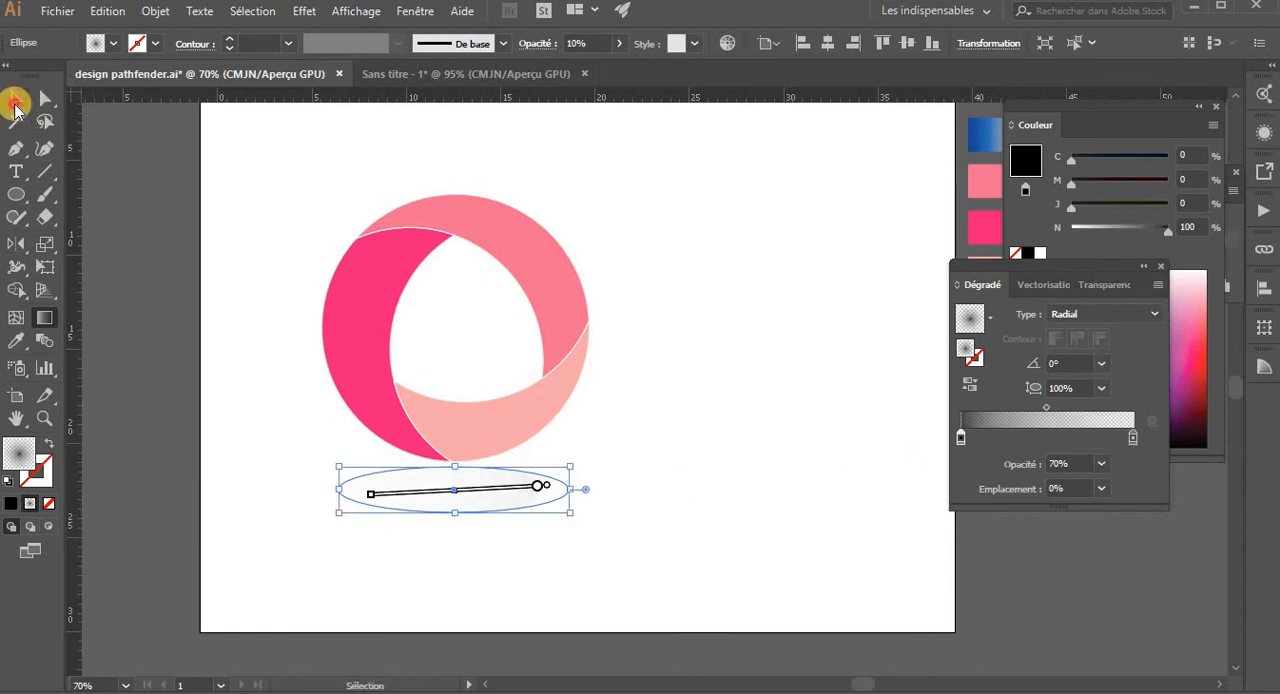
{"action": "left_click", "coordinate": [806, 458]}
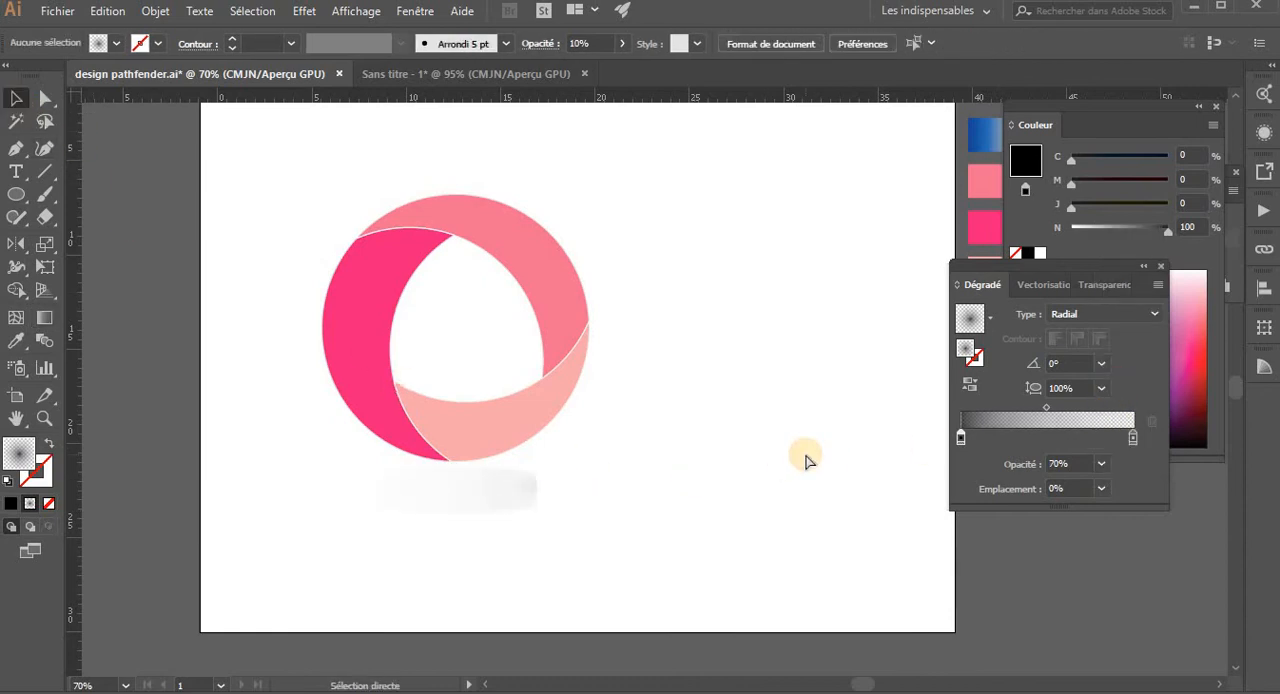
{"action": "key", "text": "ctrl+z"}
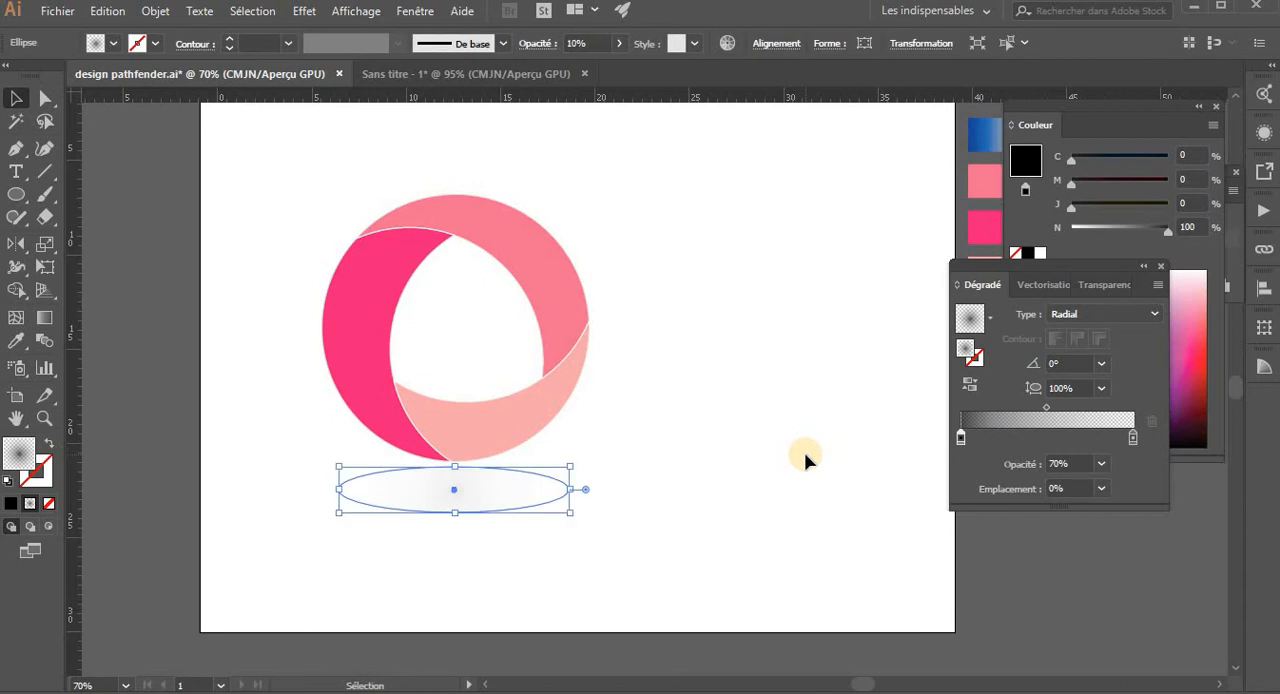
{"action": "left_click", "coordinate": [806, 458]}
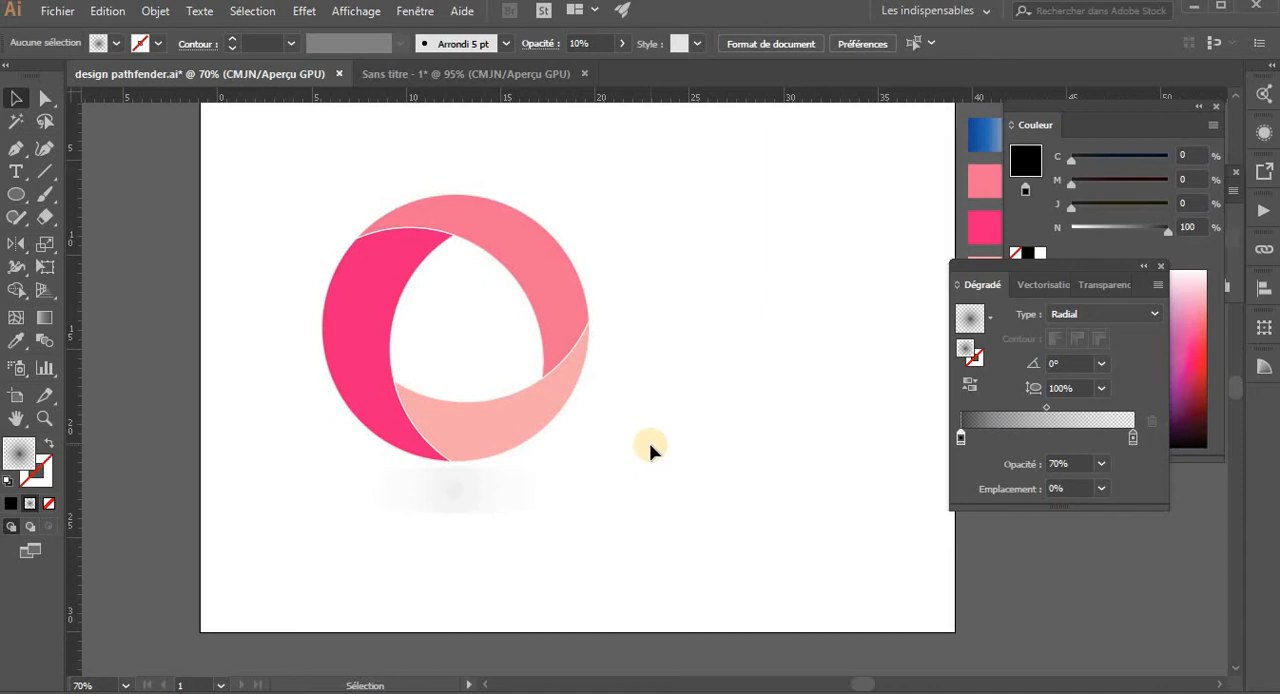
- Add the text LOGO DESIGN, enlarge it to a font size of about 28.43 mm and place it below the logo's shadow
{"action": "key", "text": "t"}
{"action": "left_click", "coordinate": [625, 537]}
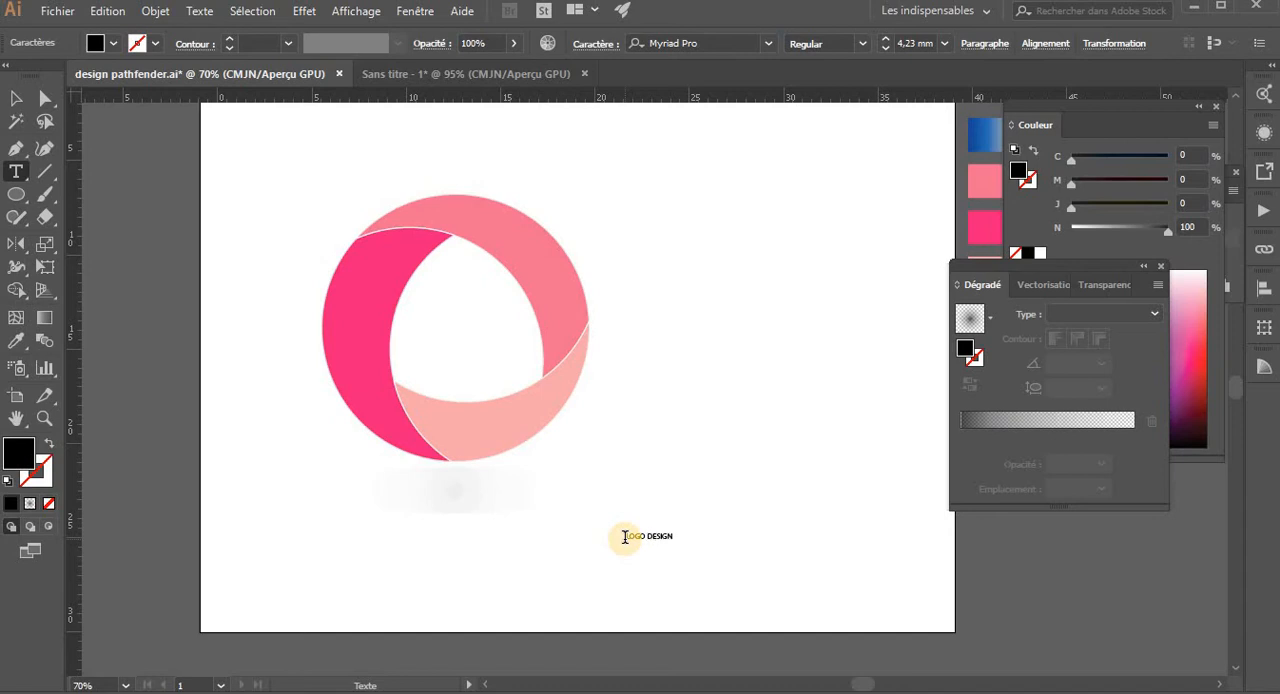
{"action": "left_click", "coordinate": [16, 98]}
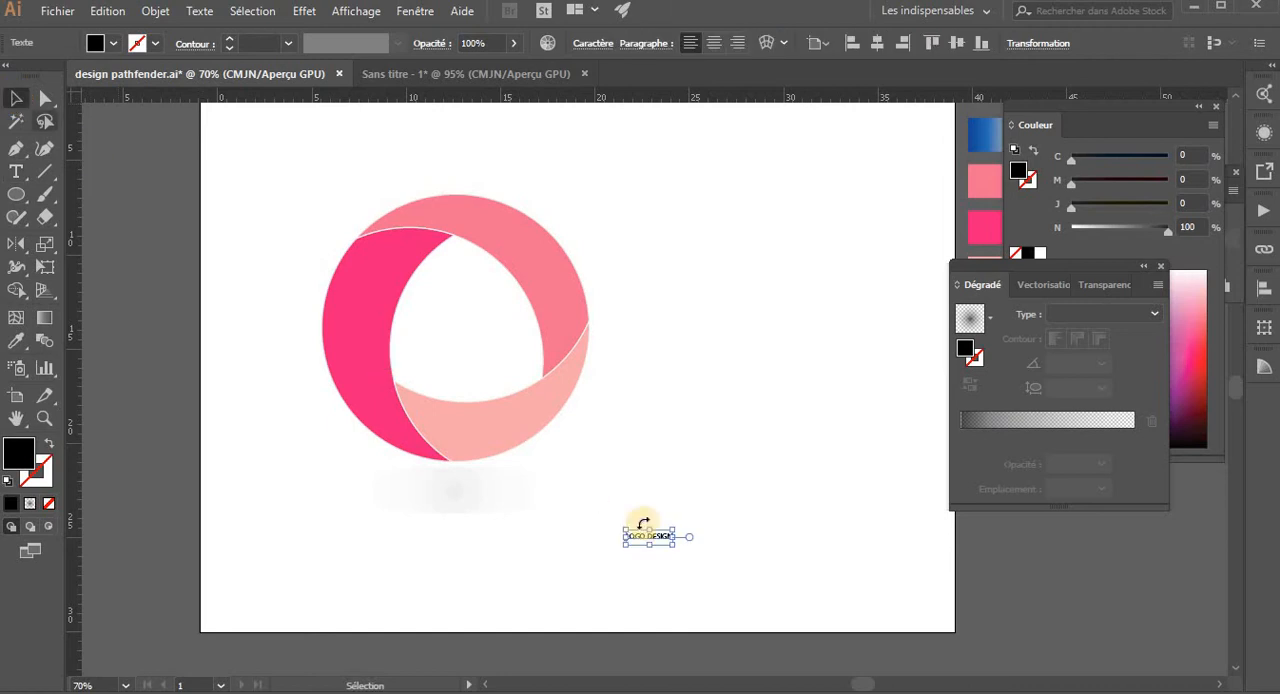
{"action": "left_click_drag", "start_coordinate": [676, 543], "coordinate": [810, 565]}
{"action": "left_click_drag", "start_coordinate": [731, 543], "coordinate": [518, 555]}
- Set the font of the LOGO DESIGN text to Arial Narrow
{"action": "key", "text": "ctrl+t"}
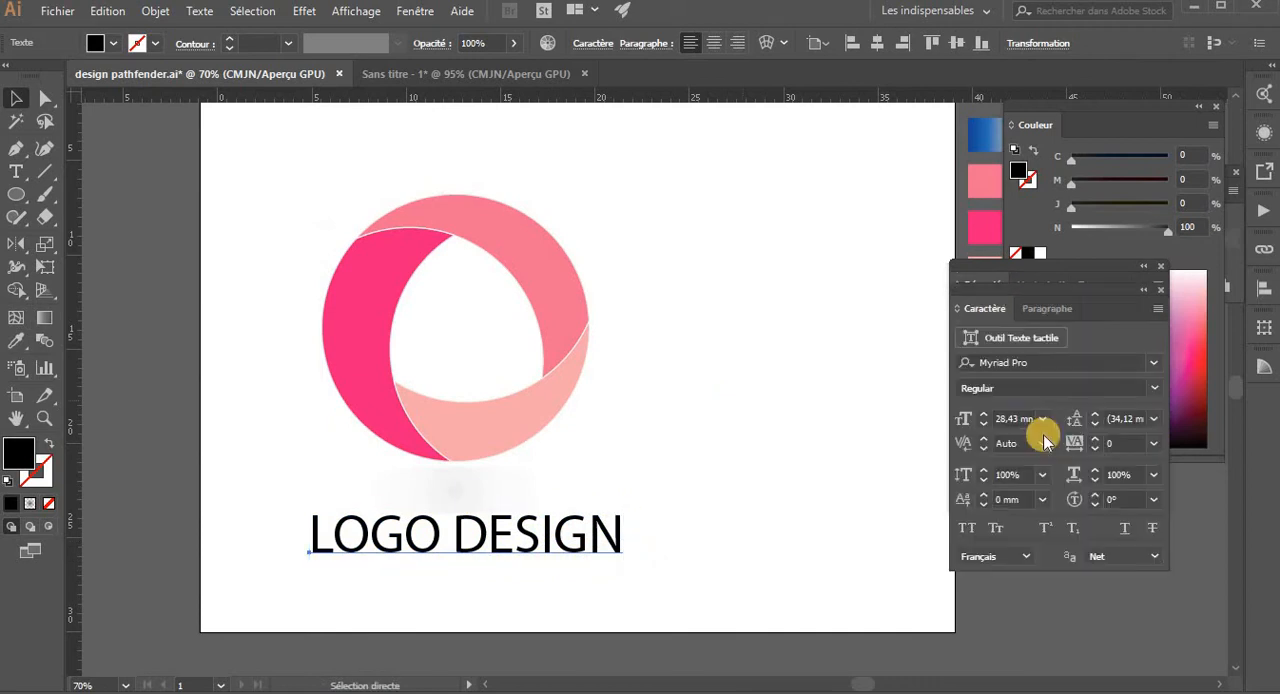
{"action": "left_click", "coordinate": [1047, 362]}
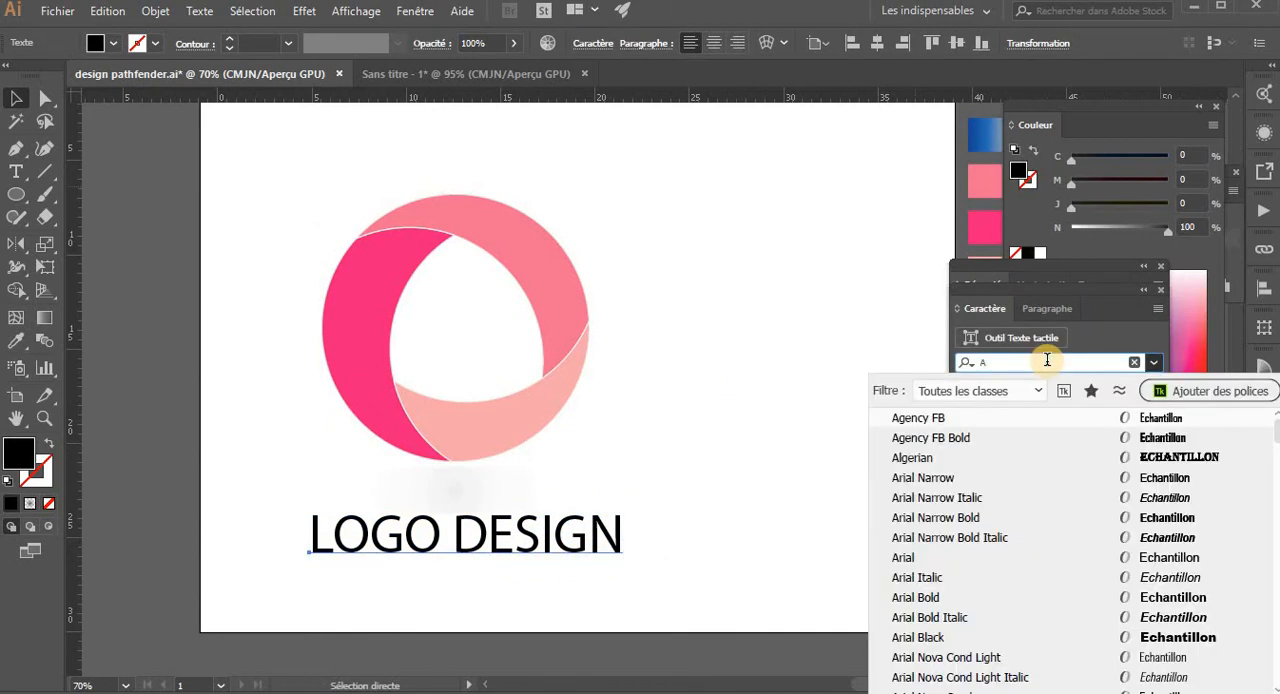
{"action": "key", "text": "BackSpace"}
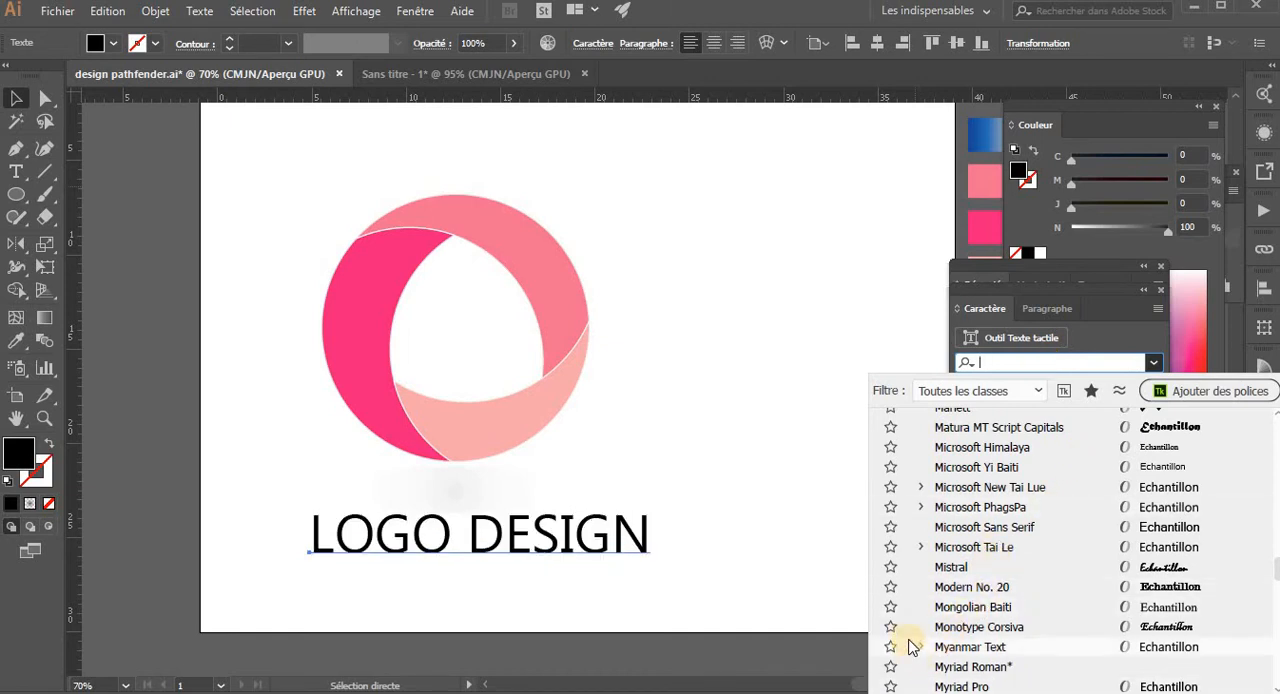
{"action": "scroll", "coordinate": [912, 642], "scroll_direction": "down", "scroll_amount": 2}
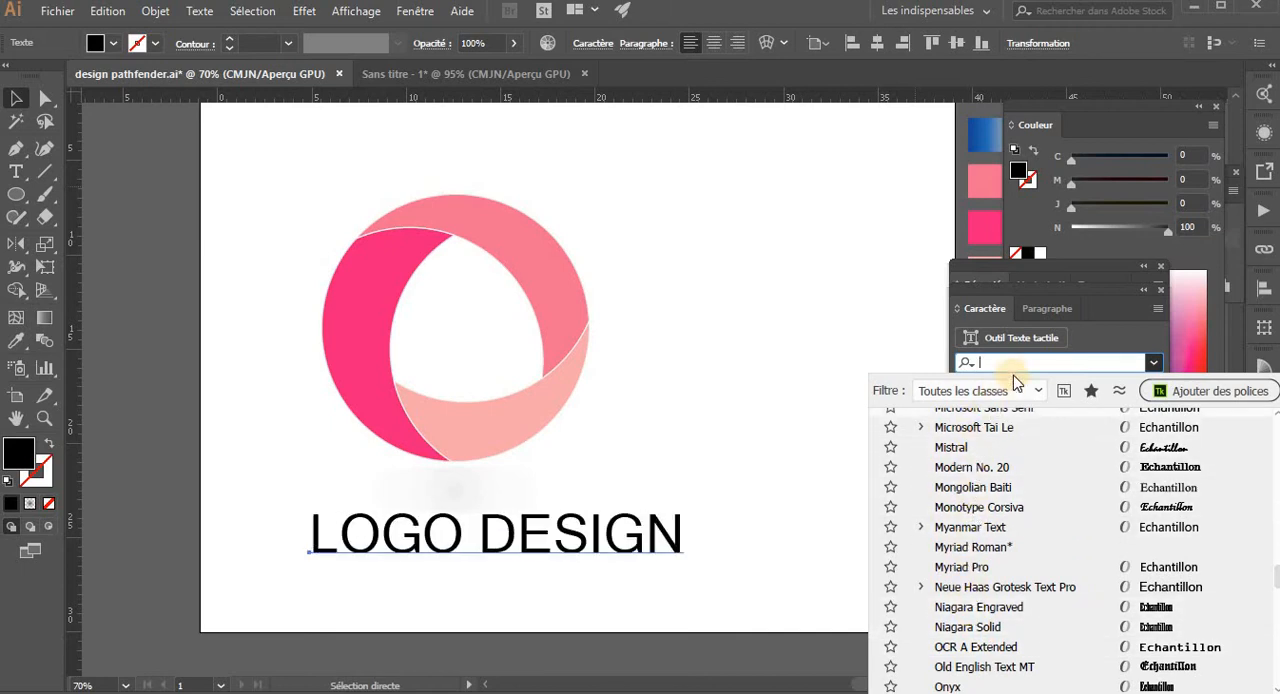
{"action": "type", "text": "AR"}
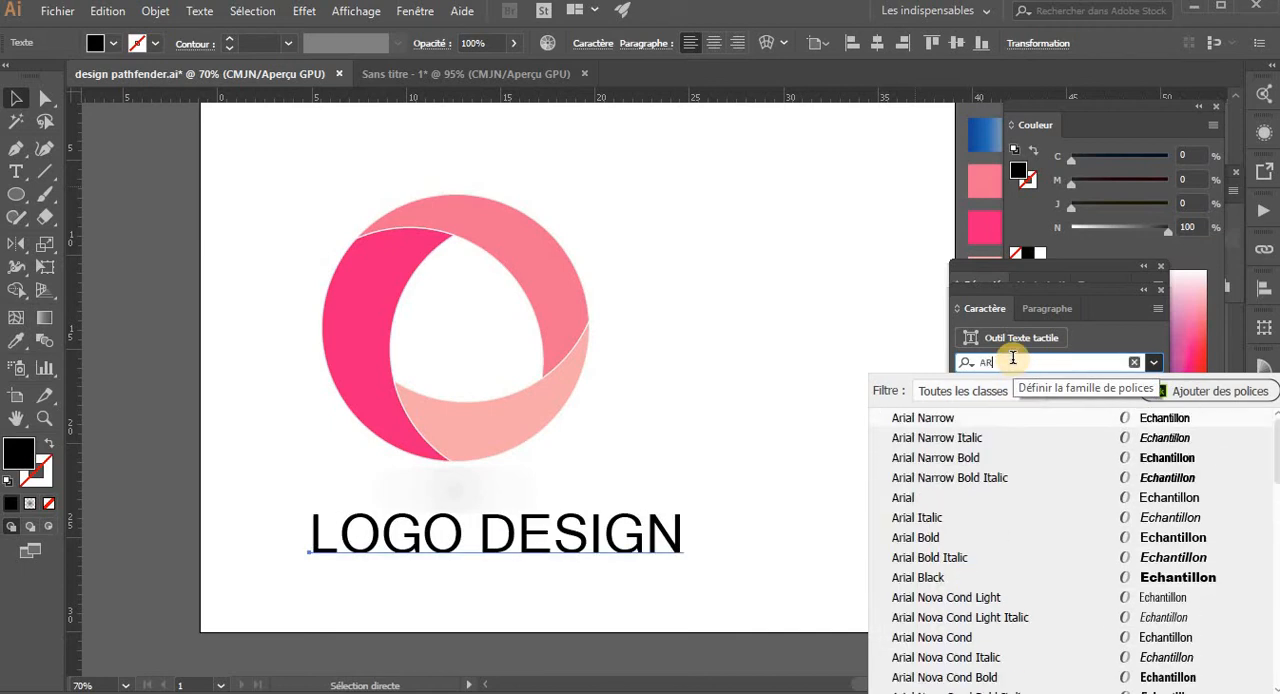
{"action": "type", "text": "IAL"}
{"action": "key", "text": "Return"}
{"action": "left_click", "coordinate": [503, 525]}
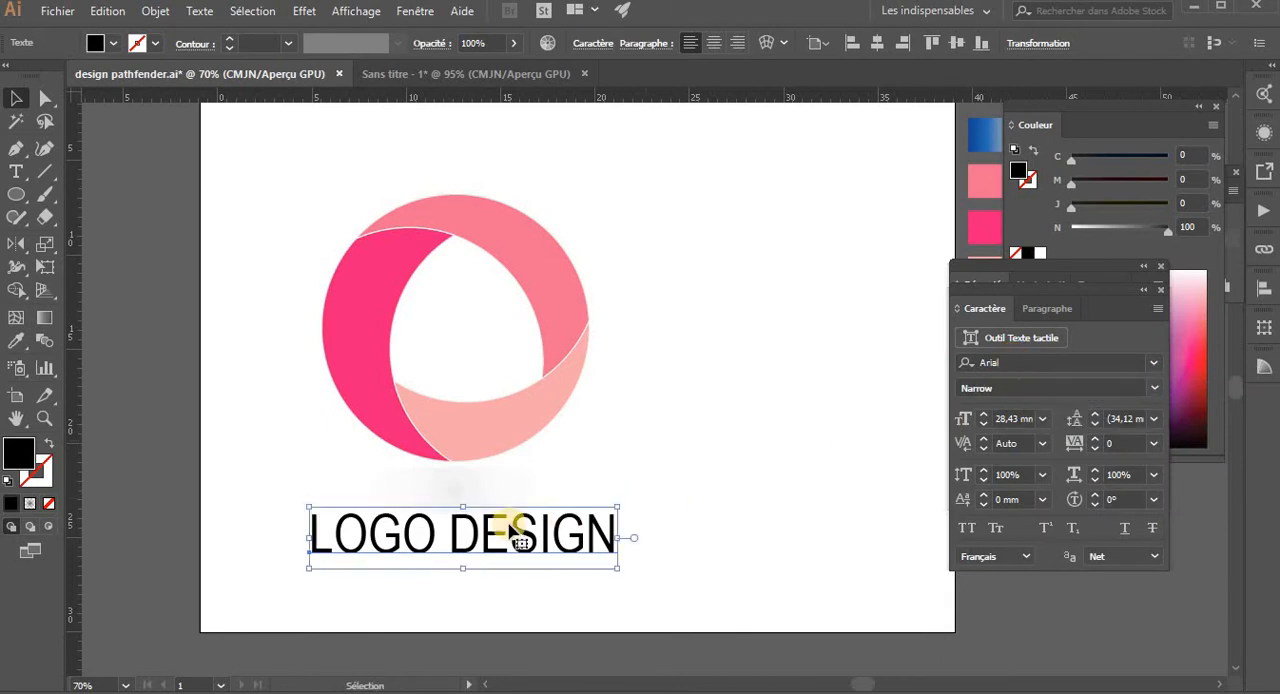
- Set only the word LOGO to the Arial Bold style
{"action": "double_click", "coordinate": [413, 538]}
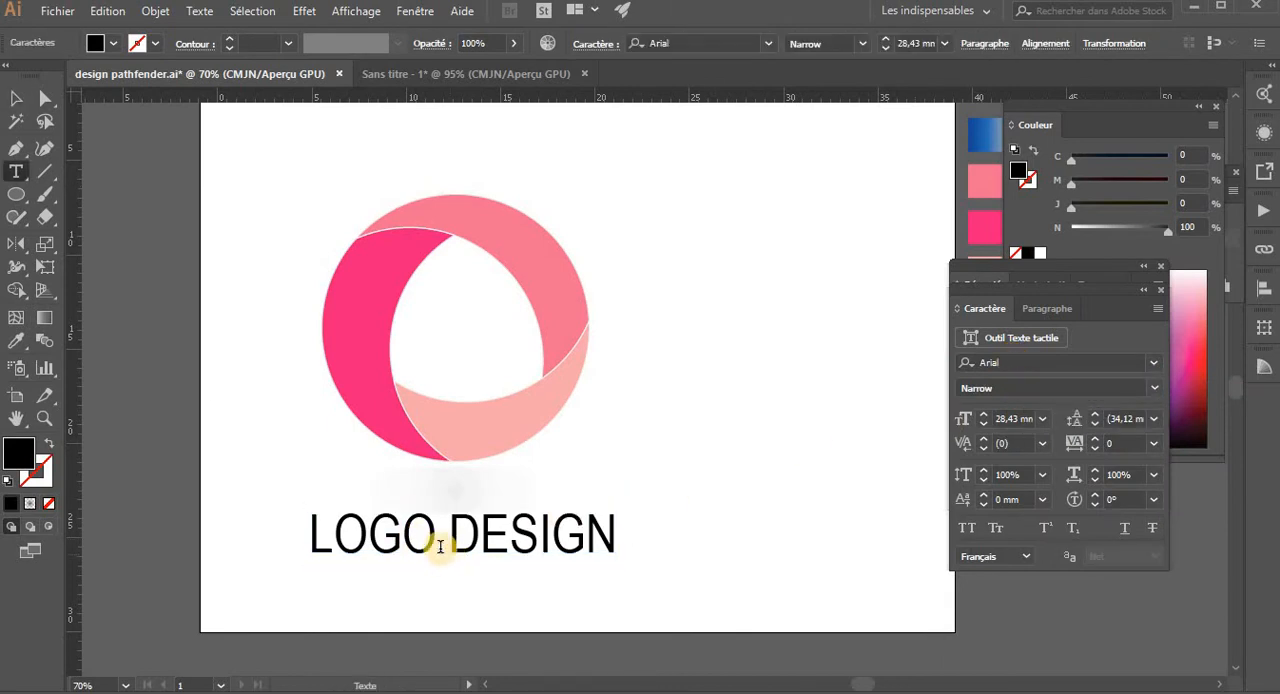
{"action": "left_click_drag", "start_coordinate": [437, 546], "coordinate": [296, 535]}
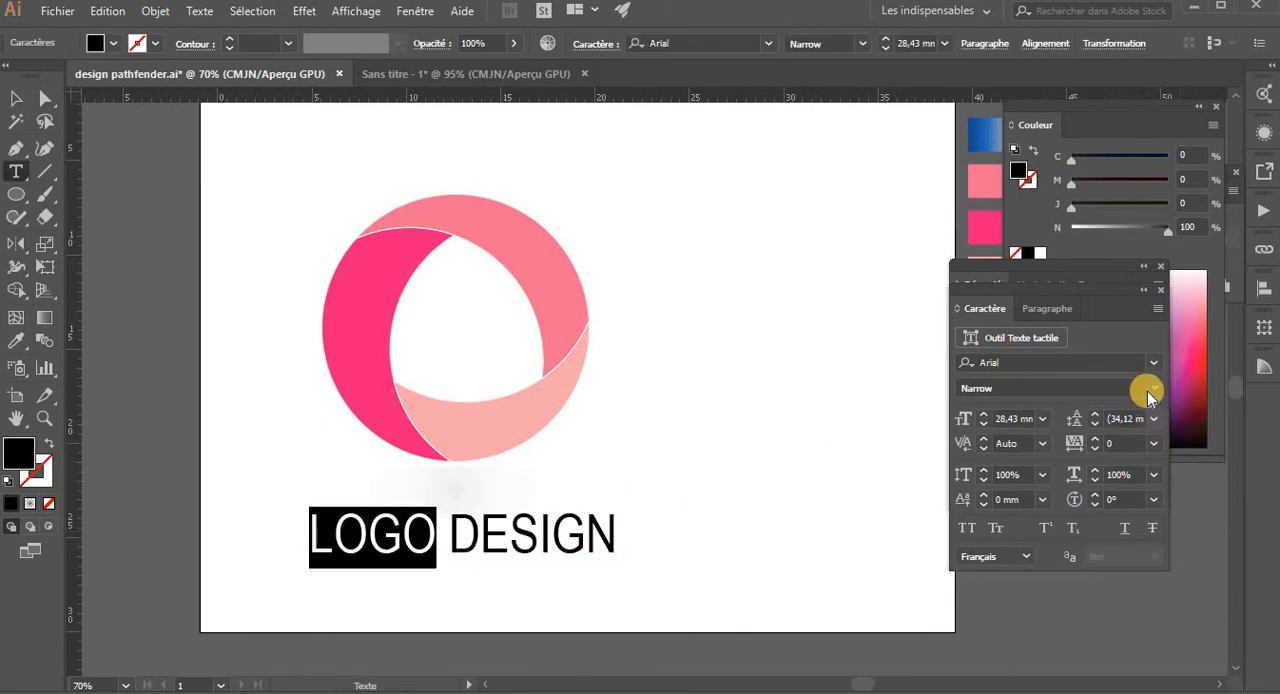
{"action": "left_click", "coordinate": [1150, 388]}
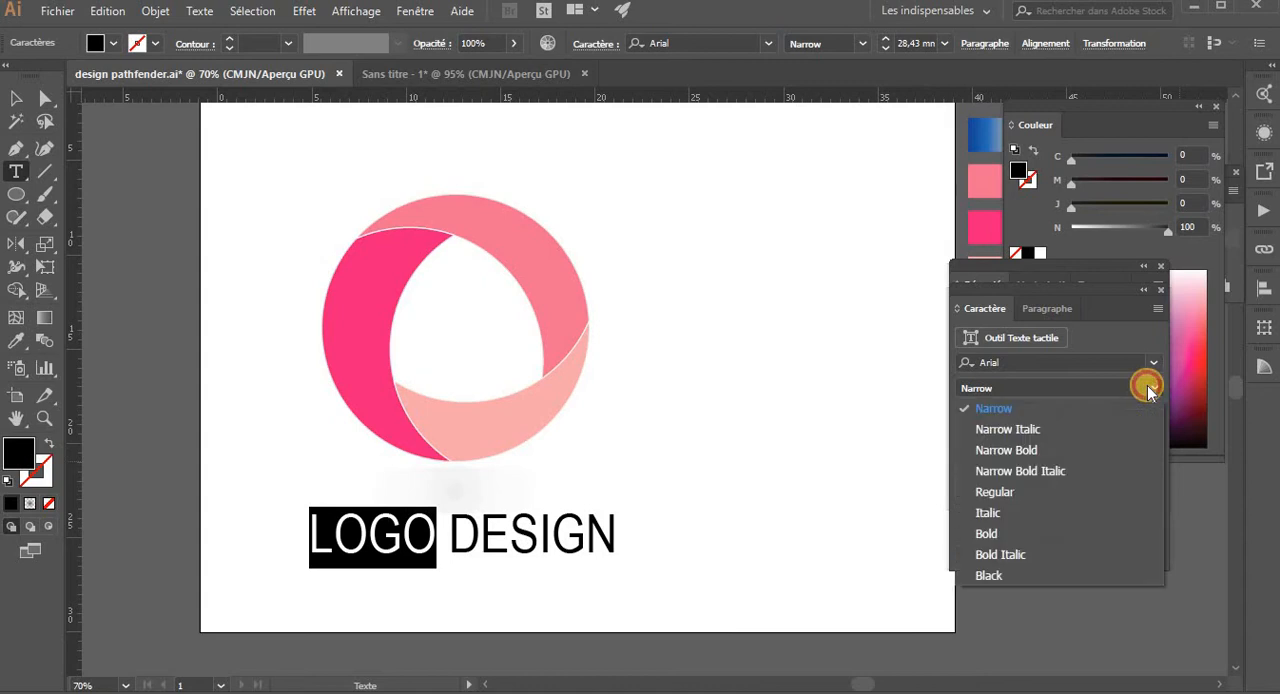
{"action": "left_click", "coordinate": [997, 538]}
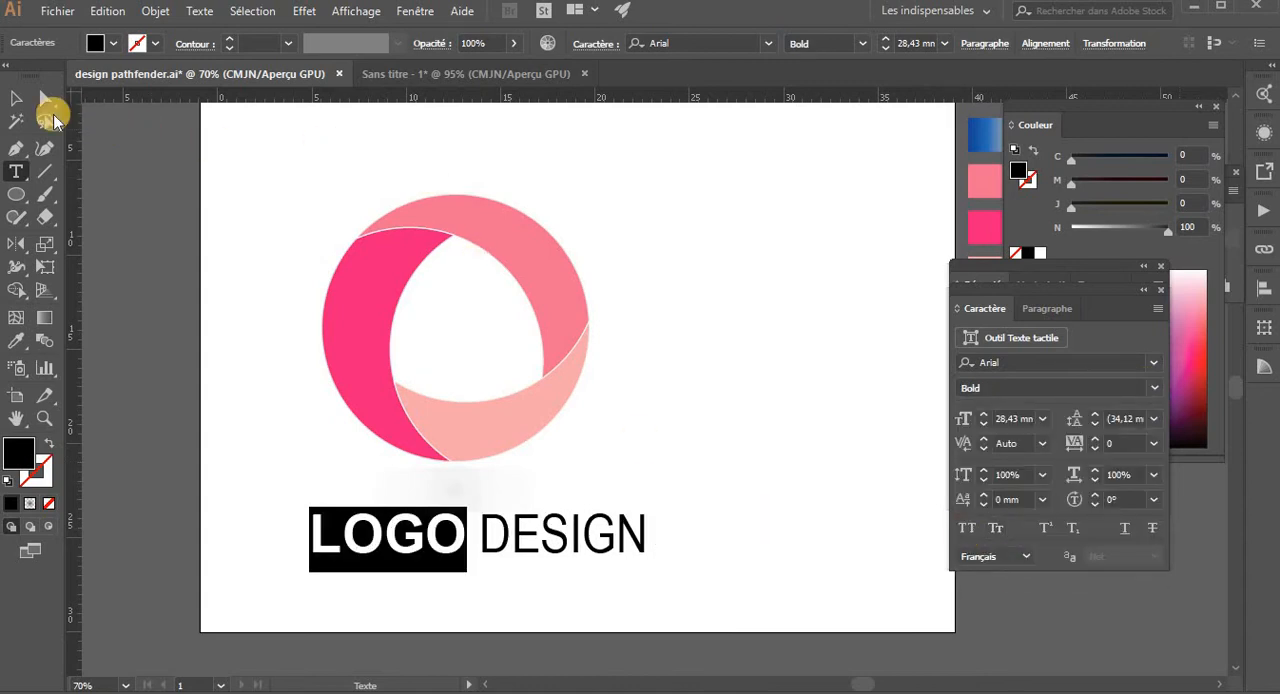
{"action": "left_click", "coordinate": [17, 102]}
{"action": "left_click", "coordinate": [589, 540]}
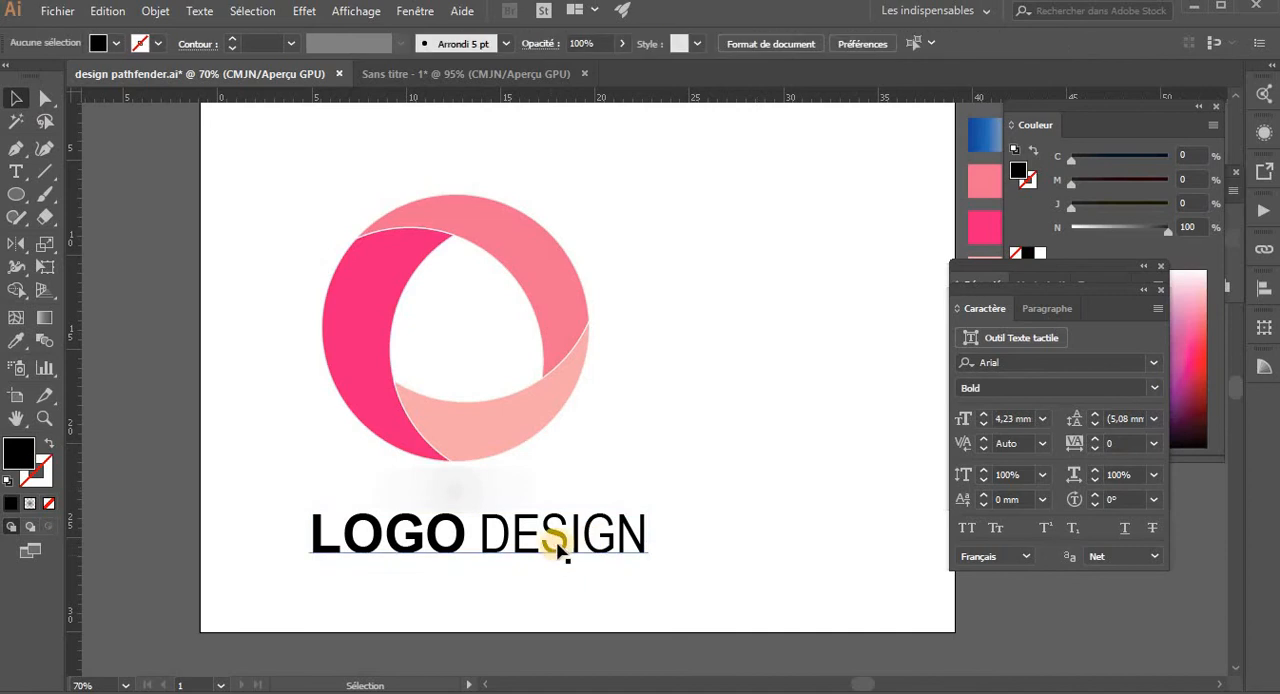
{"action": "left_click", "coordinate": [557, 546]}
{"action": "left_click", "coordinate": [1153, 362]}
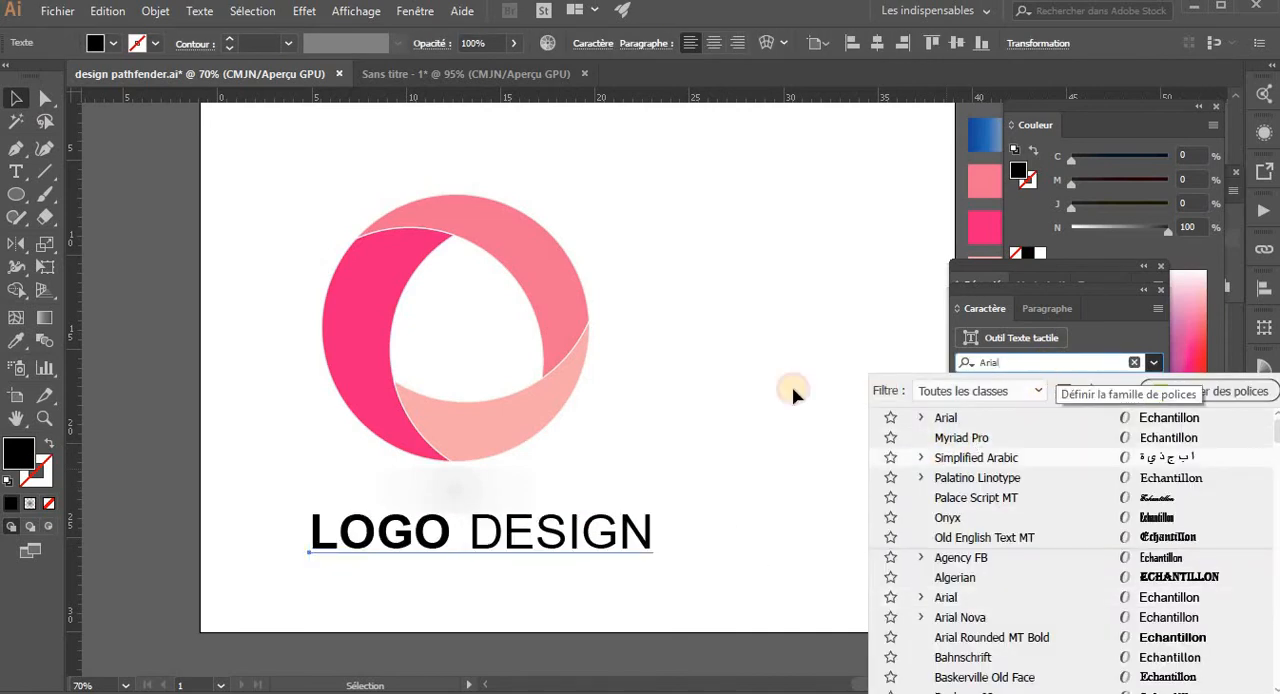
{"action": "left_click", "coordinate": [737, 449]}
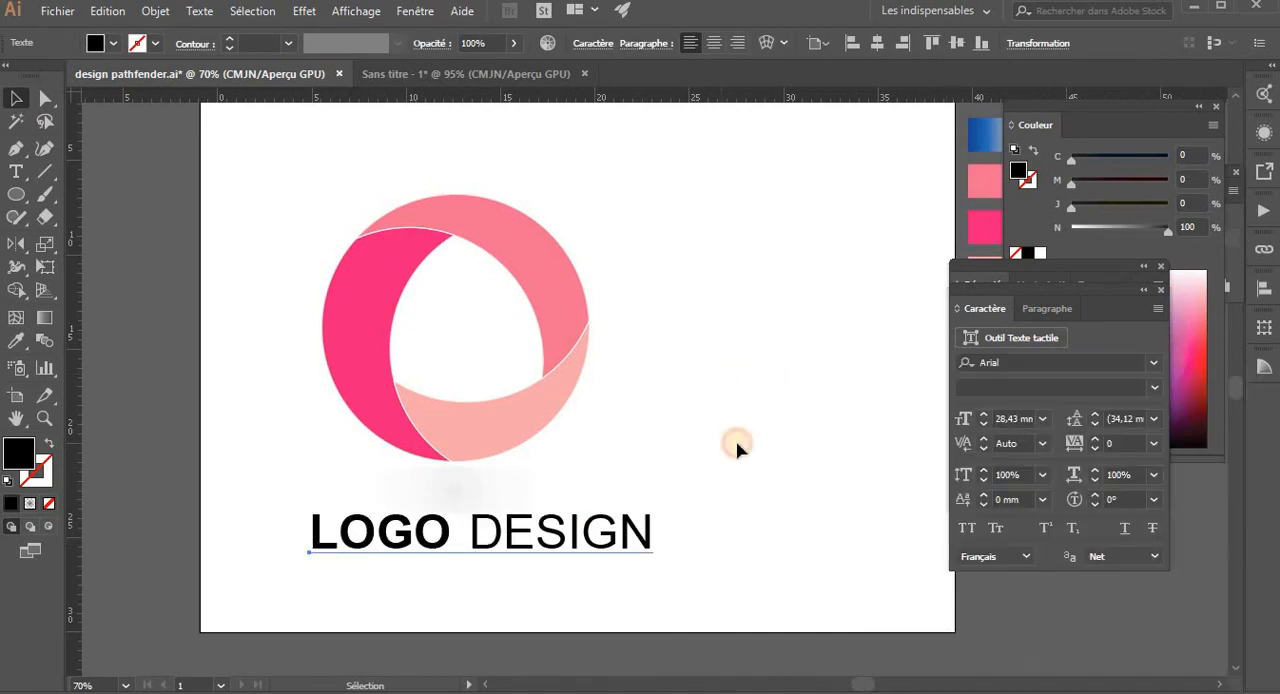
{"action": "left_click", "coordinate": [1150, 388]}
{"action": "left_click", "coordinate": [980, 533]}
- Set the whole LOGO DESIGN text to the Arial Bold style
{"action": "left_click", "coordinate": [648, 565]}
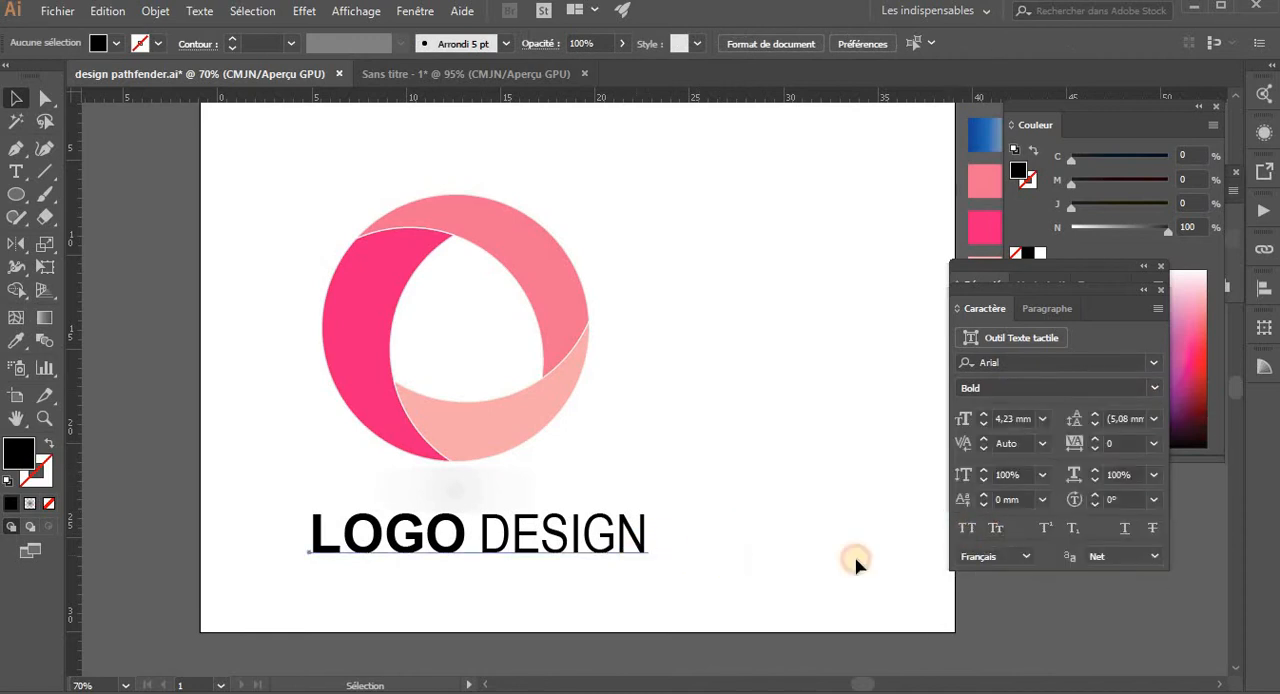
{"action": "left_click", "coordinate": [1150, 390]}
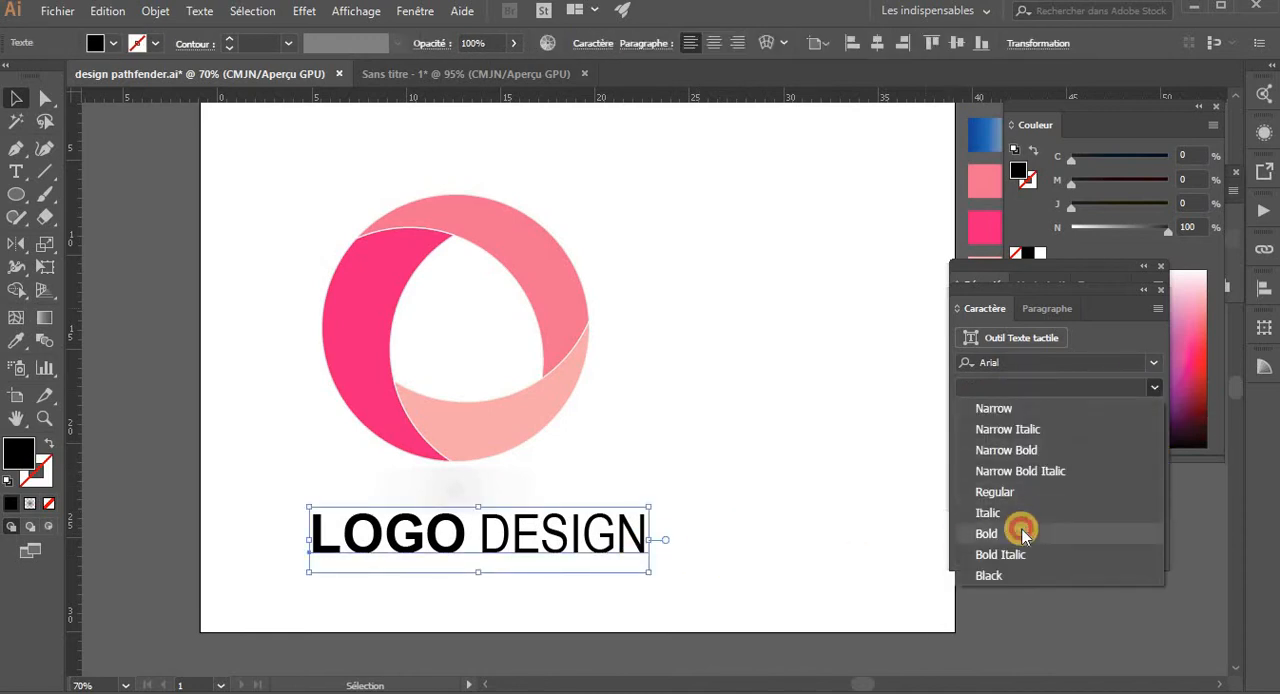
{"action": "left_click", "coordinate": [1020, 531]}
{"action": "left_click", "coordinate": [720, 470]}
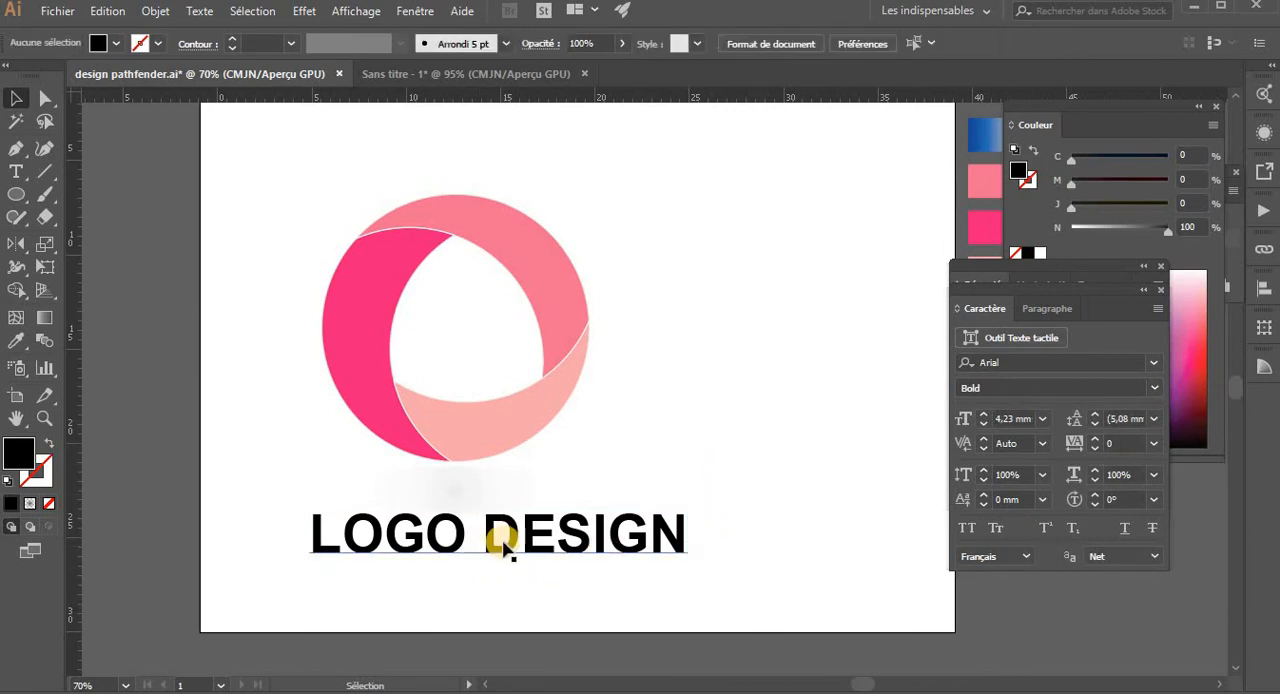
- Set the word LOGO to the Arial Black style and deselect the text
{"action": "double_click", "coordinate": [500, 537]}
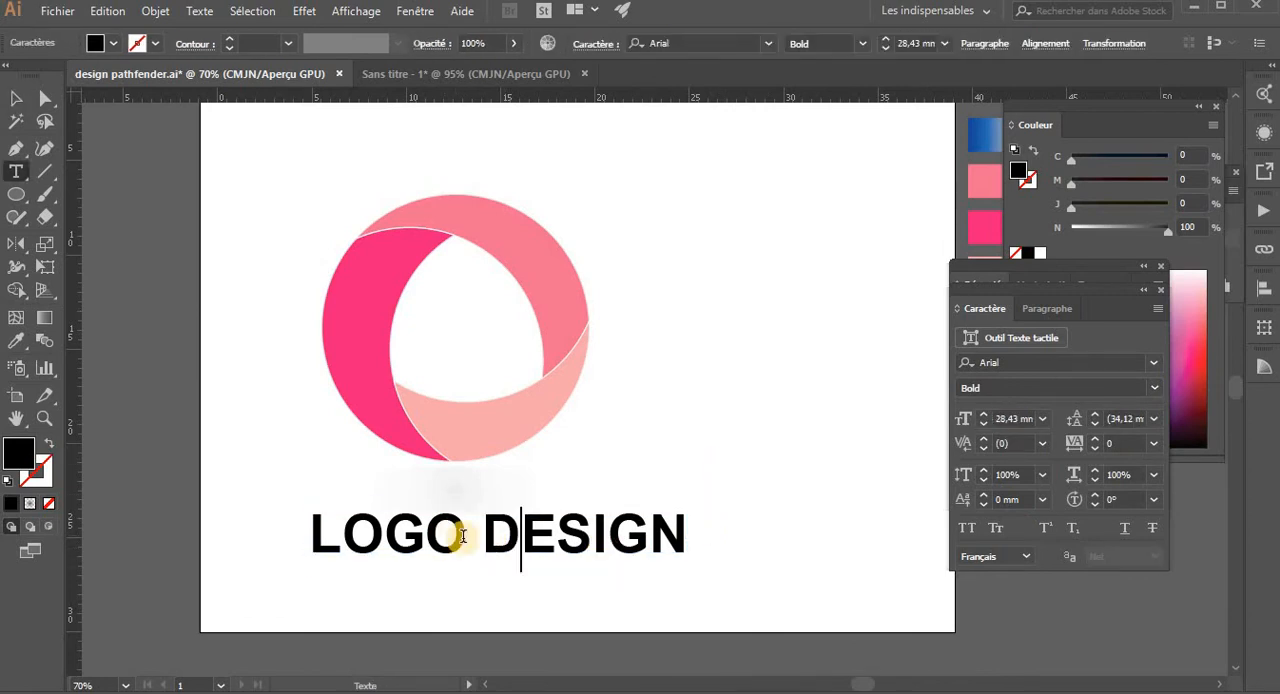
{"action": "left_click_drag", "start_coordinate": [467, 536], "coordinate": [300, 528]}
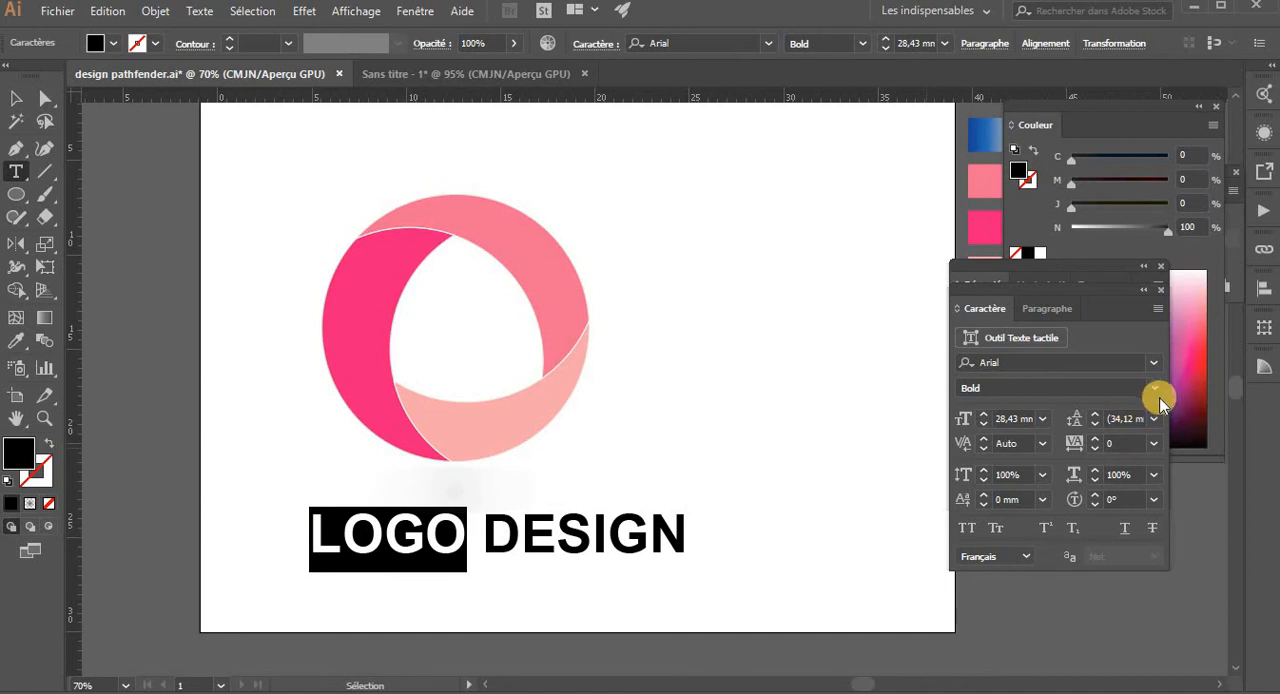
{"action": "left_click", "coordinate": [1156, 392]}
{"action": "left_click", "coordinate": [1012, 576]}
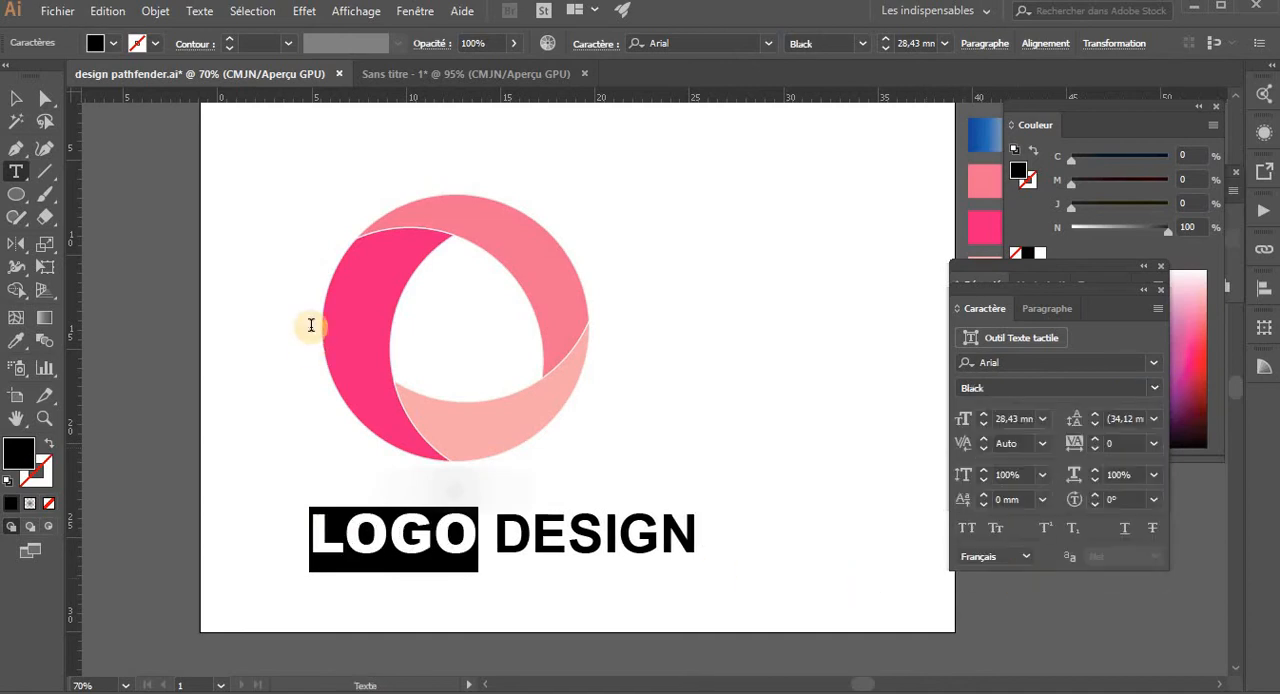
{"action": "left_click", "coordinate": [16, 97]}
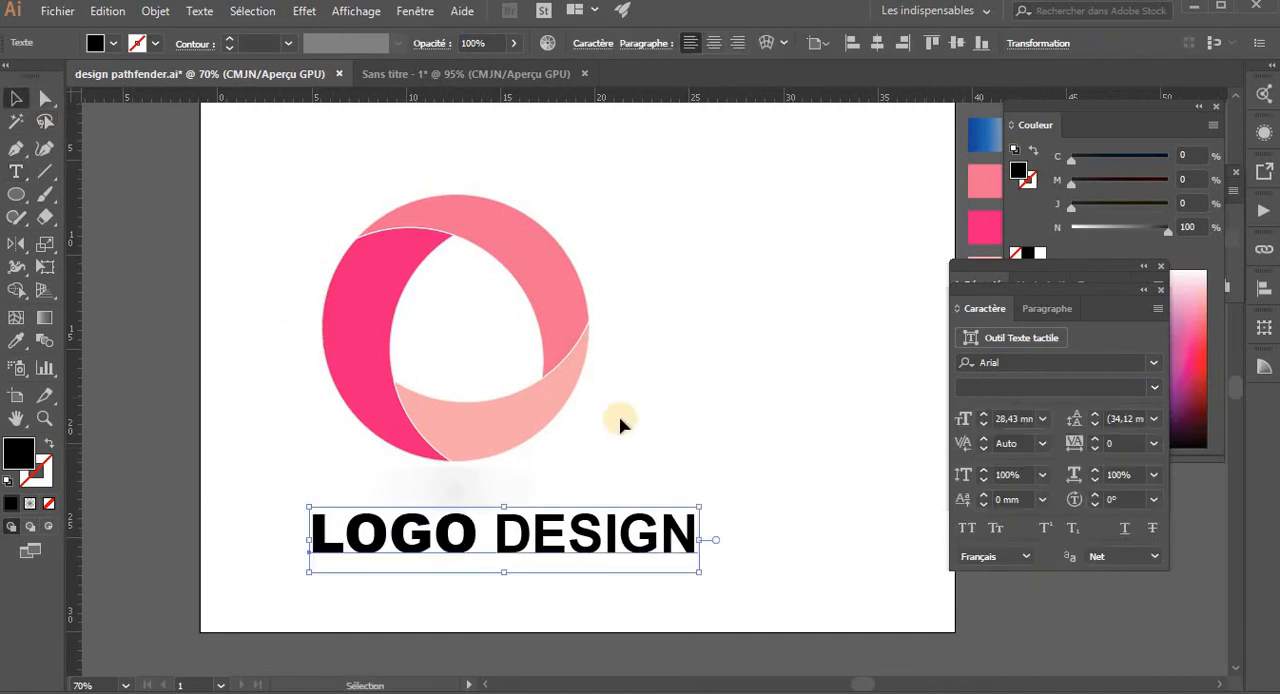
{"action": "left_click", "coordinate": [683, 432]}
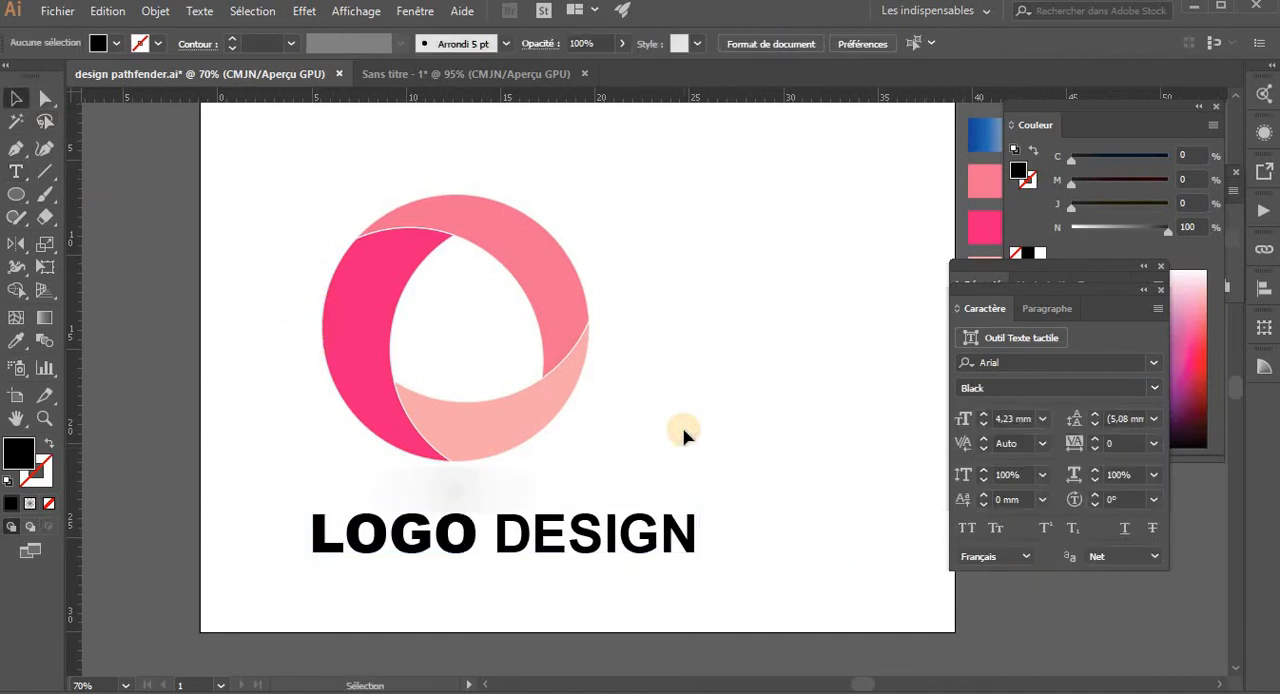
- Set the word DESIGN to the Arial Regular style
{"action": "left_click", "coordinate": [607, 551]}
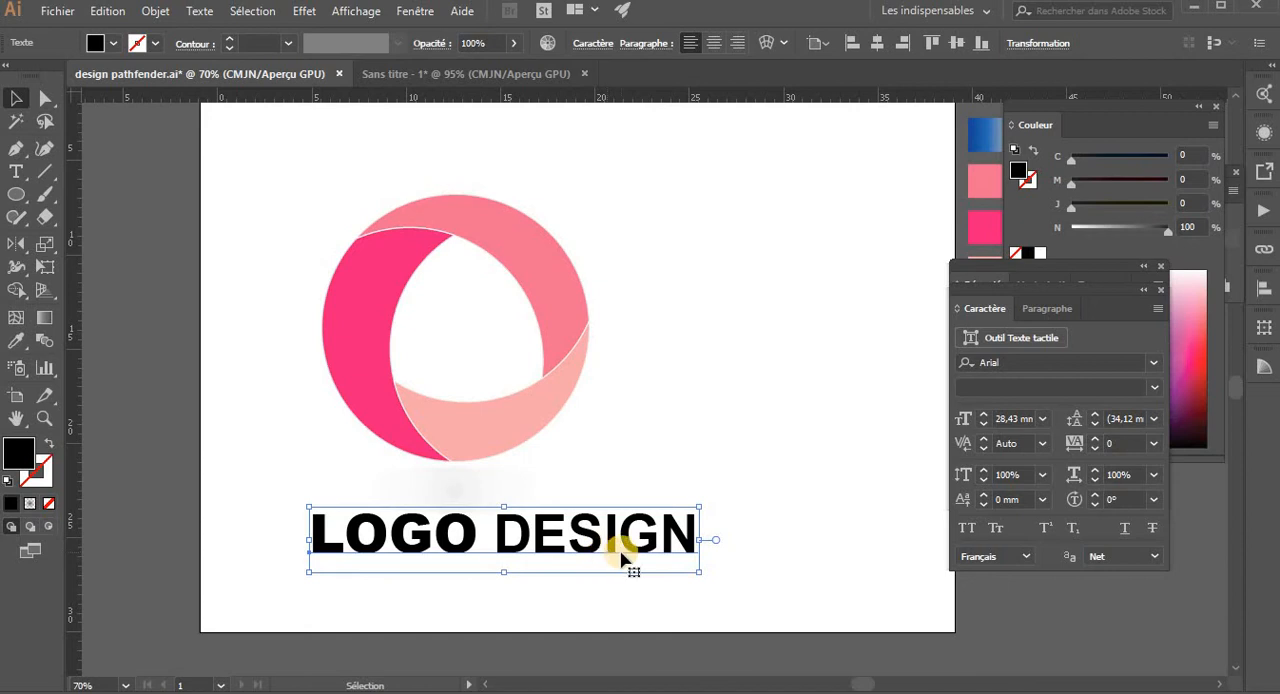
{"action": "double_click", "coordinate": [620, 552]}
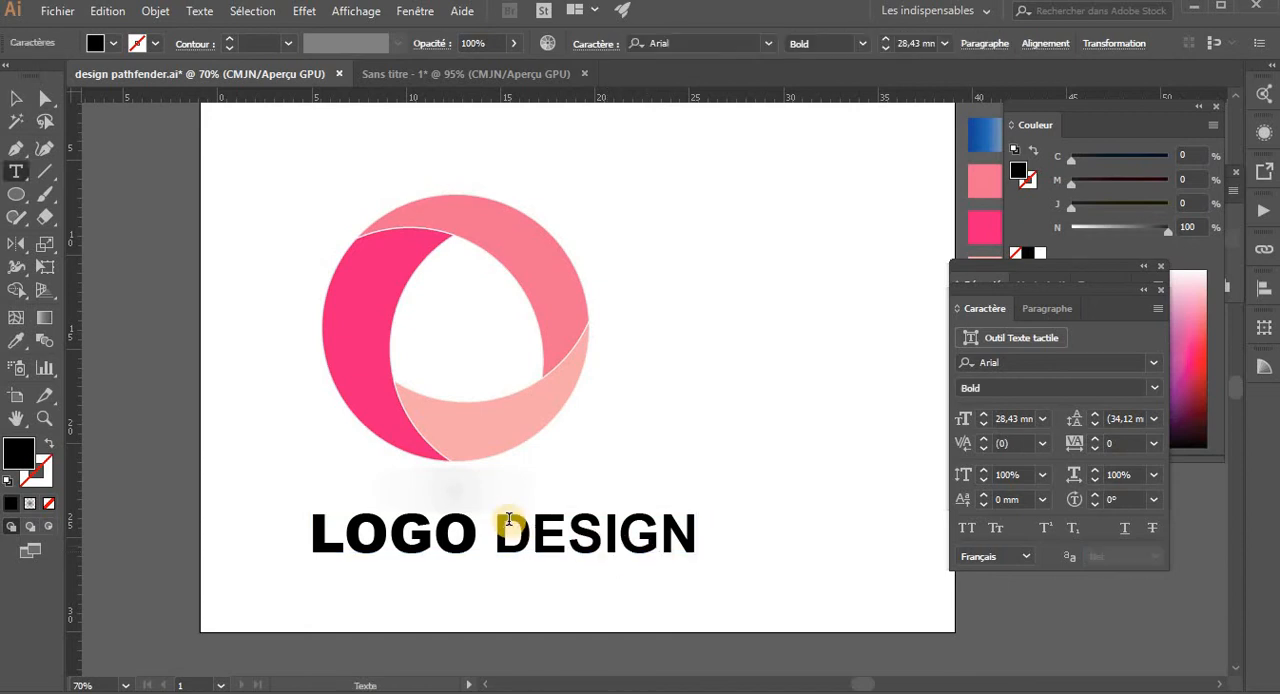
{"action": "left_click_drag", "start_coordinate": [497, 525], "coordinate": [700, 532]}
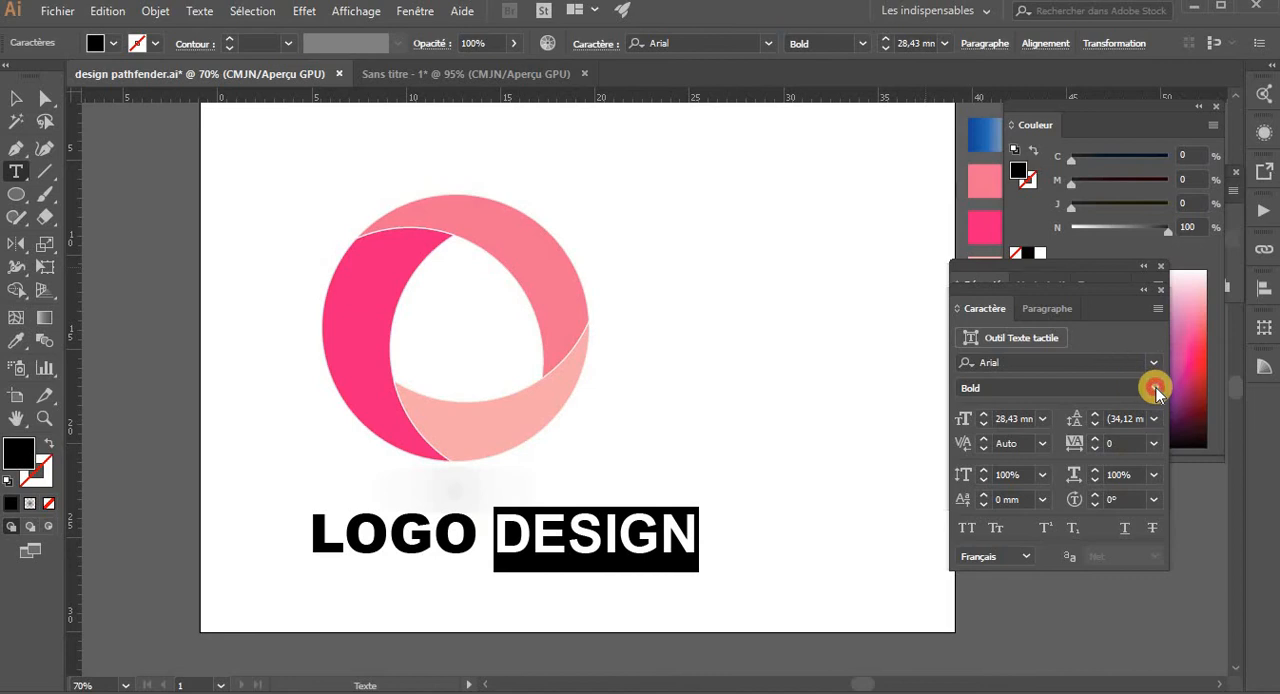
{"action": "left_click", "coordinate": [1156, 389]}
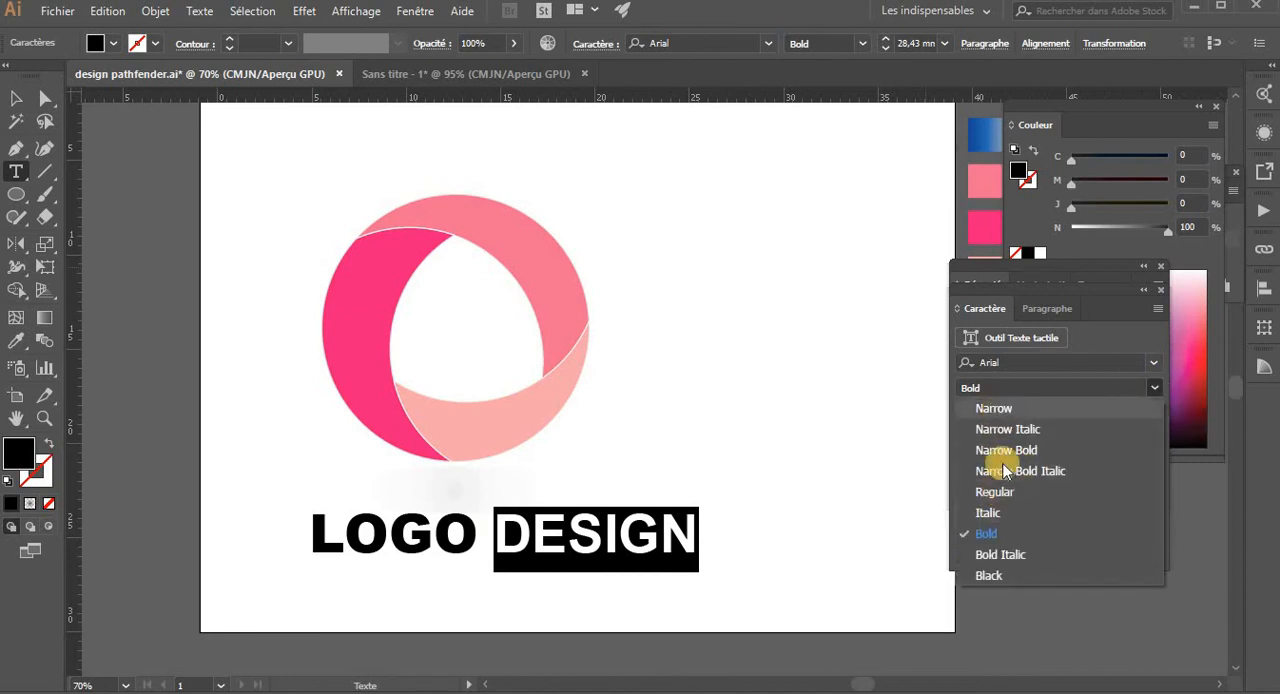
{"action": "left_click", "coordinate": [994, 492]}
{"action": "left_click", "coordinate": [16, 98]}
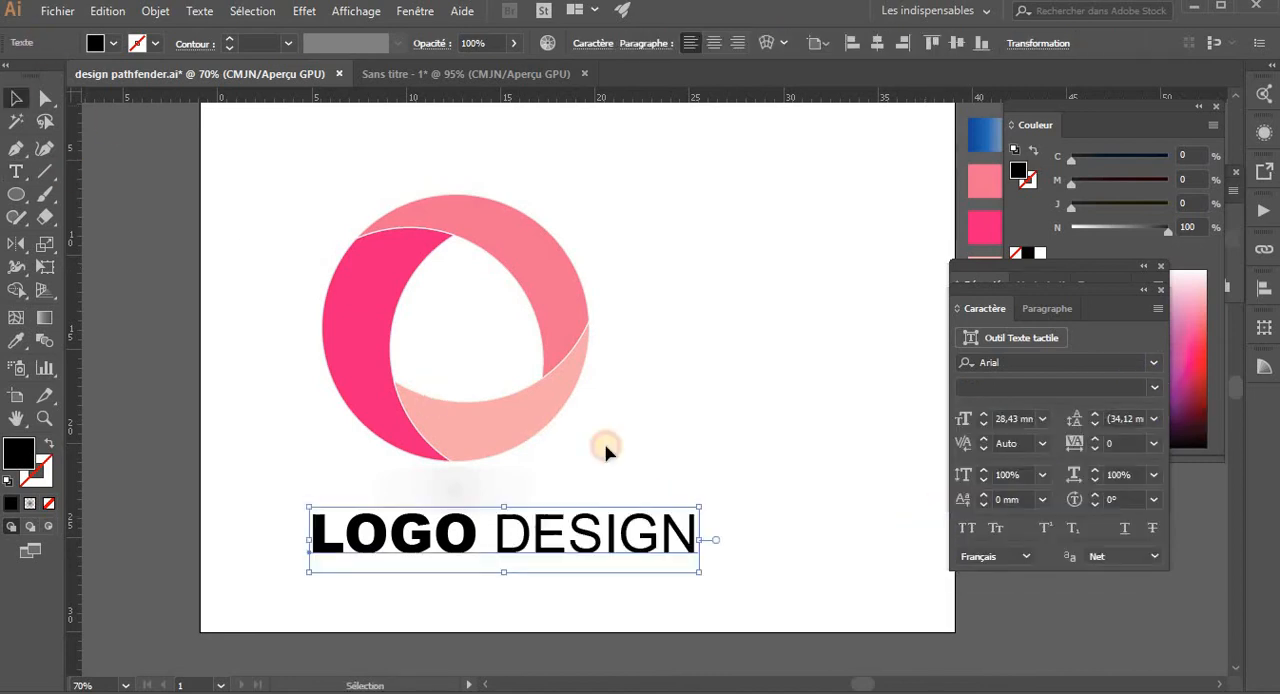
- Centre the LOGO DESIGN text horizontally on the logo group as key object, and move it slightly further down from the shadow
{"action": "left_click", "coordinate": [452, 576]}
{"action": "left_click", "coordinate": [455, 540]}
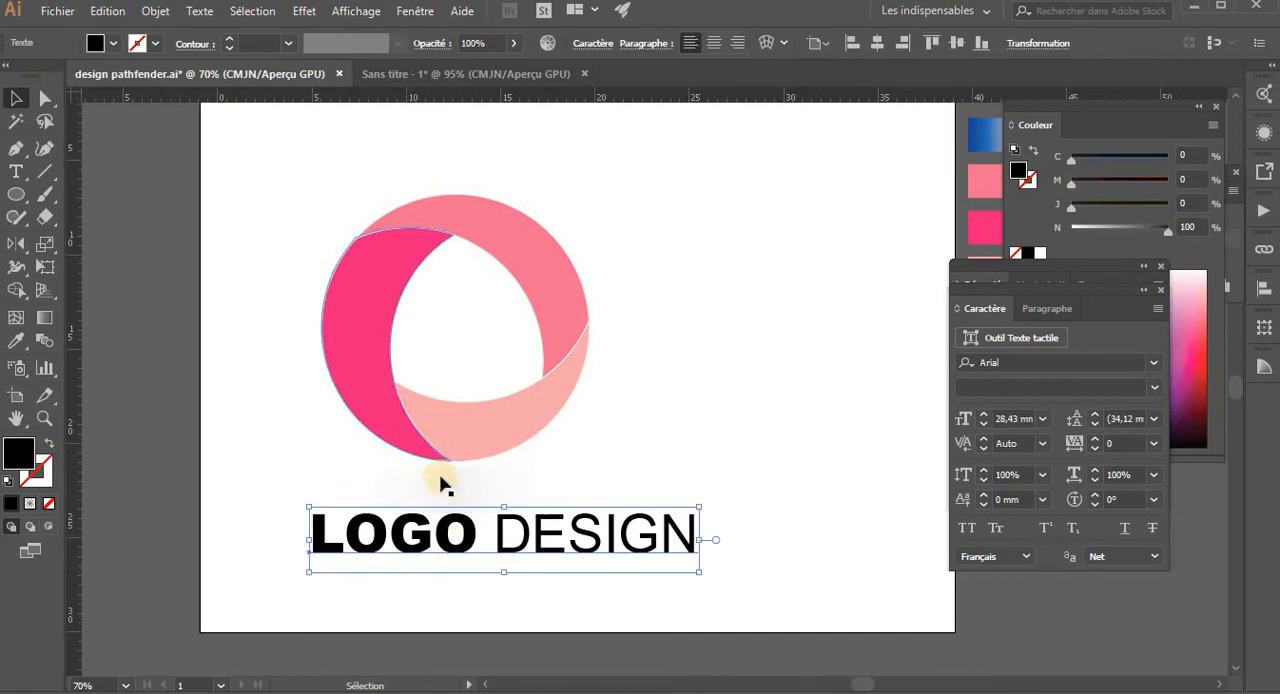
{"action": "left_click", "coordinate": [442, 485]}
{"action": "left_click", "coordinate": [471, 434], "text": "shift"}
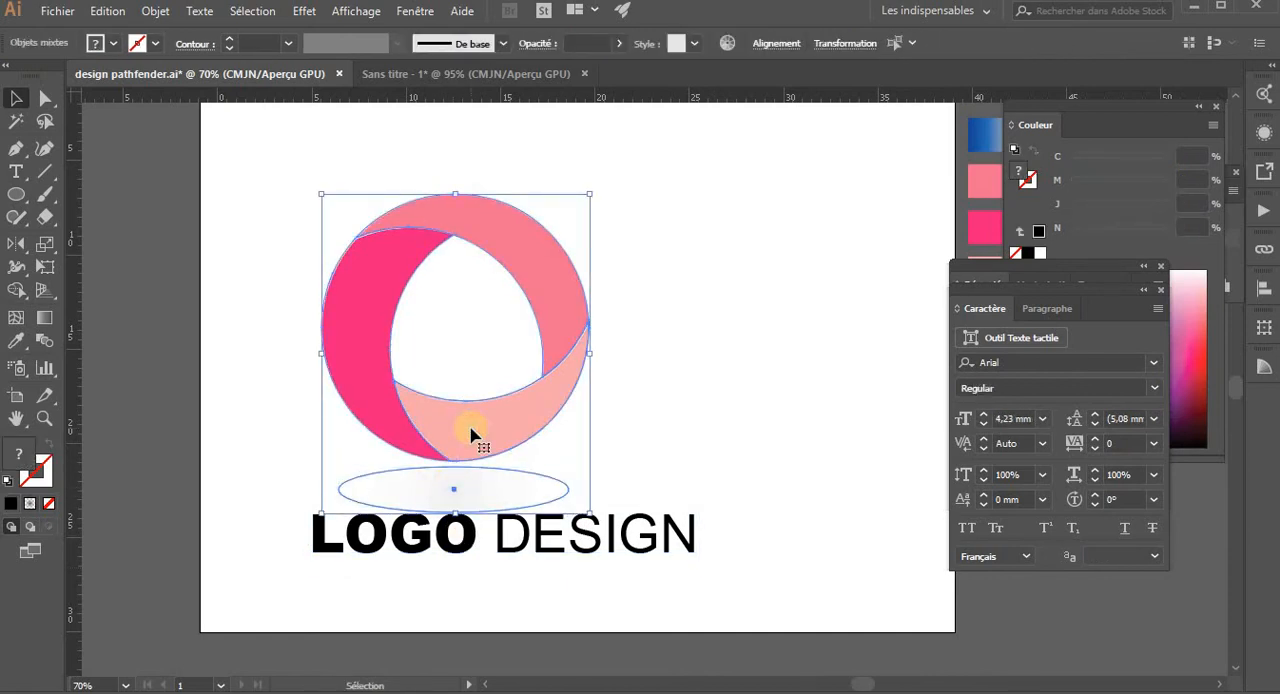
{"action": "left_click", "coordinate": [455, 536], "text": "shift"}
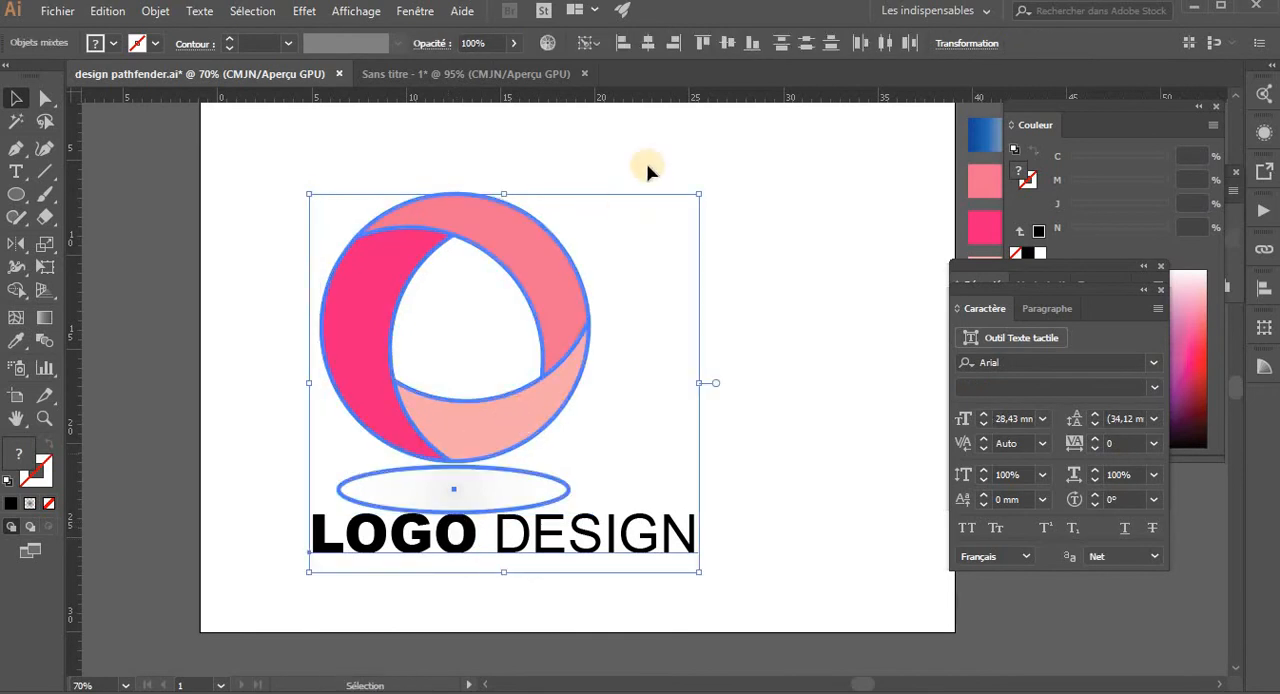
{"action": "left_click", "coordinate": [645, 47]}
{"action": "left_click", "coordinate": [797, 369]}
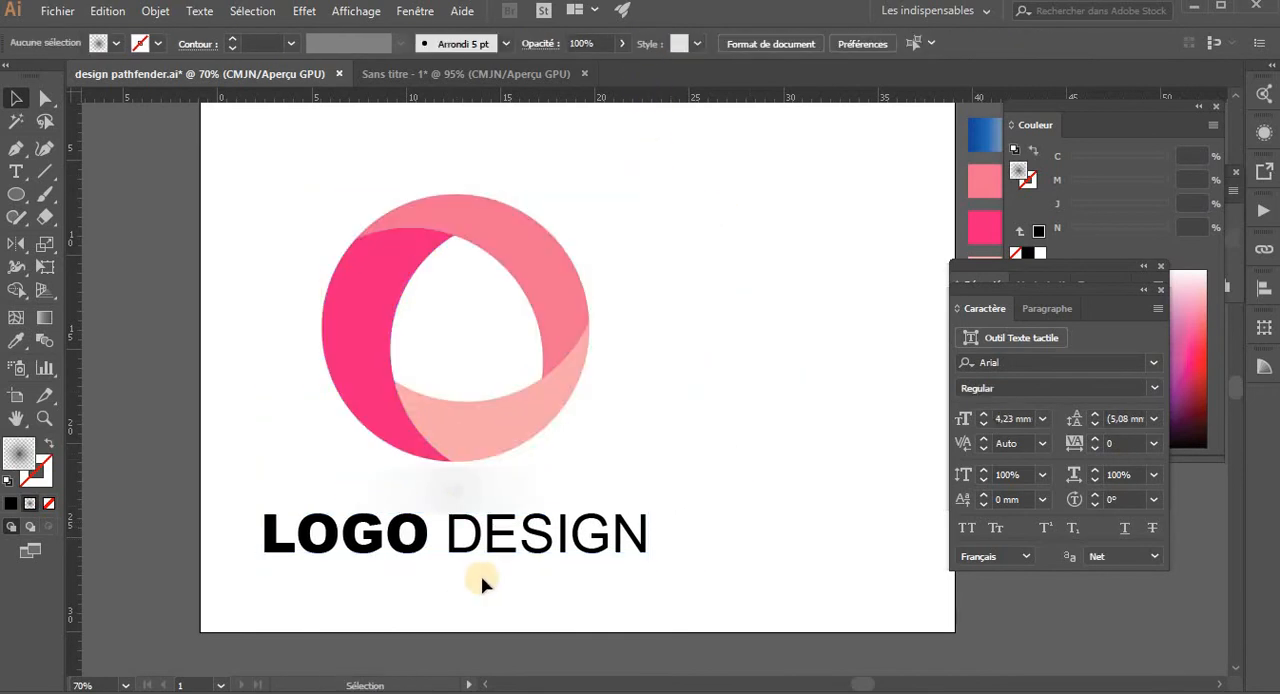
{"action": "left_click", "coordinate": [516, 552]}
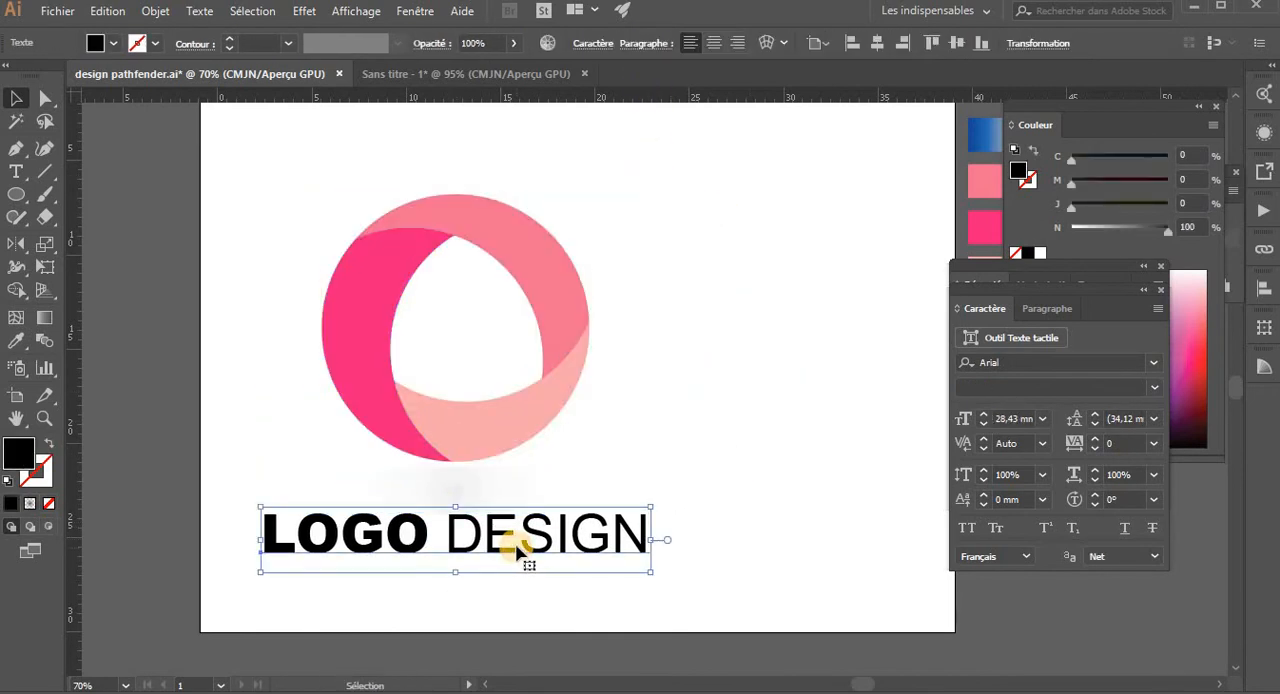
{"action": "left_click", "coordinate": [695, 405]}
- Ungroup the logo circle from its shadow and send the coloured circle to the back so its white outlines show
{"action": "key", "text": "ctrl+minus"}
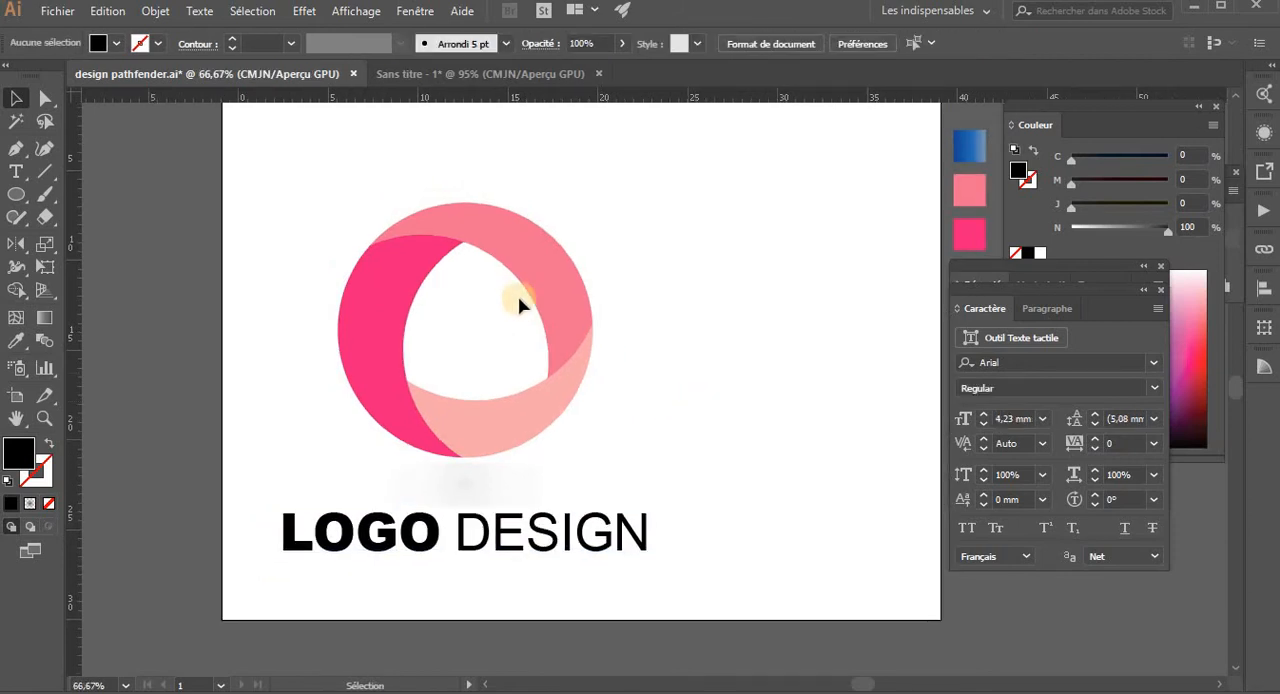
{"action": "left_click", "coordinate": [577, 300]}
{"action": "right_click", "coordinate": [580, 297]}
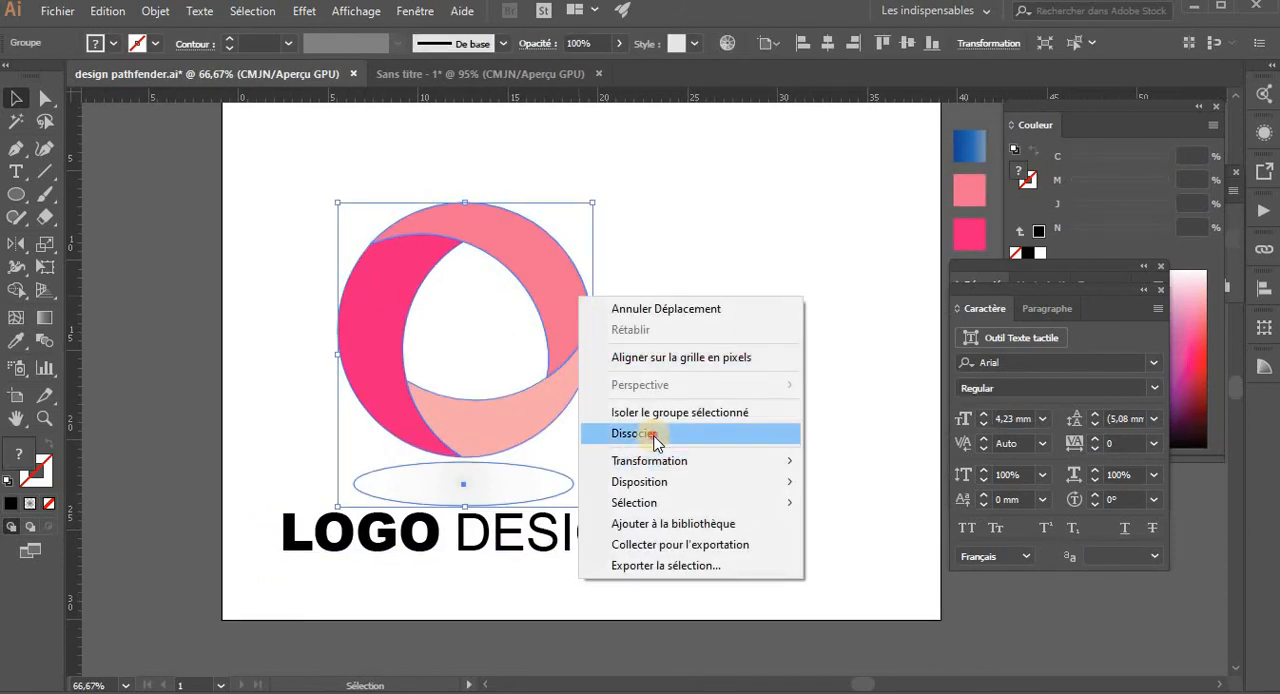
{"action": "left_click", "coordinate": [652, 433]}
{"action": "left_click", "coordinate": [609, 365]}
{"action": "left_click", "coordinate": [572, 344]}
{"action": "right_click", "coordinate": [572, 342]}
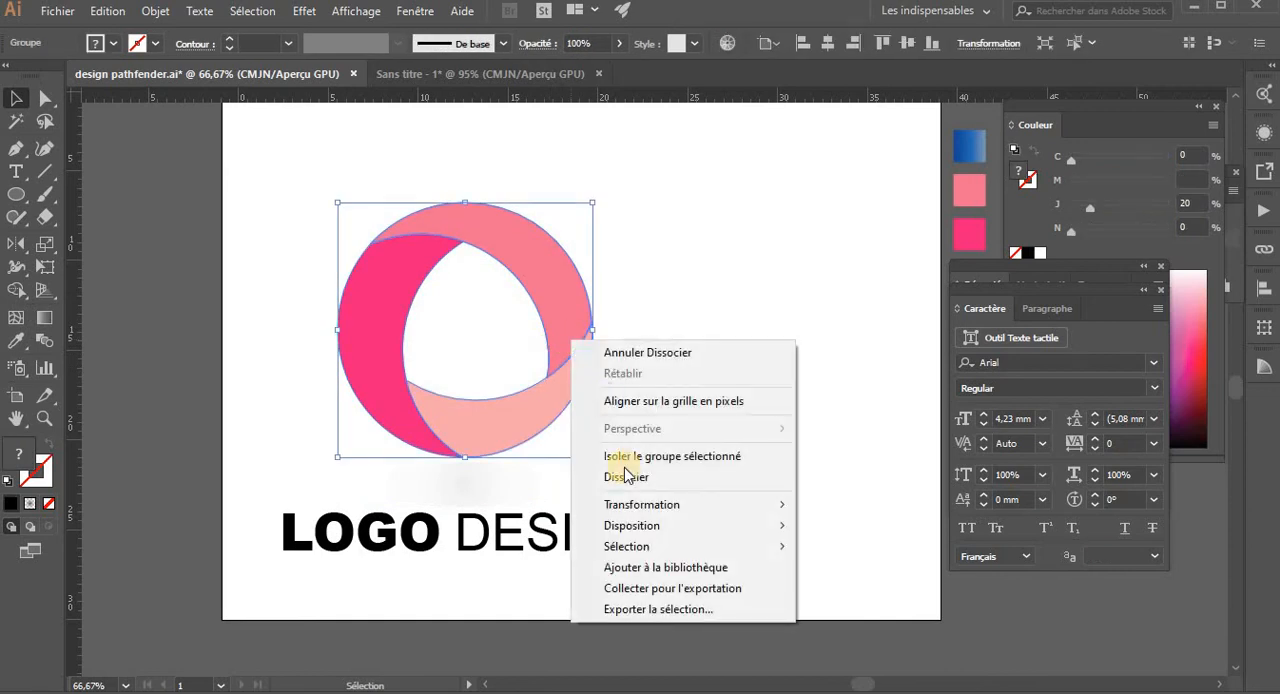
{"action": "mouse_move", "coordinate": [840, 527]}
{"action": "left_click", "coordinate": [866, 591]}
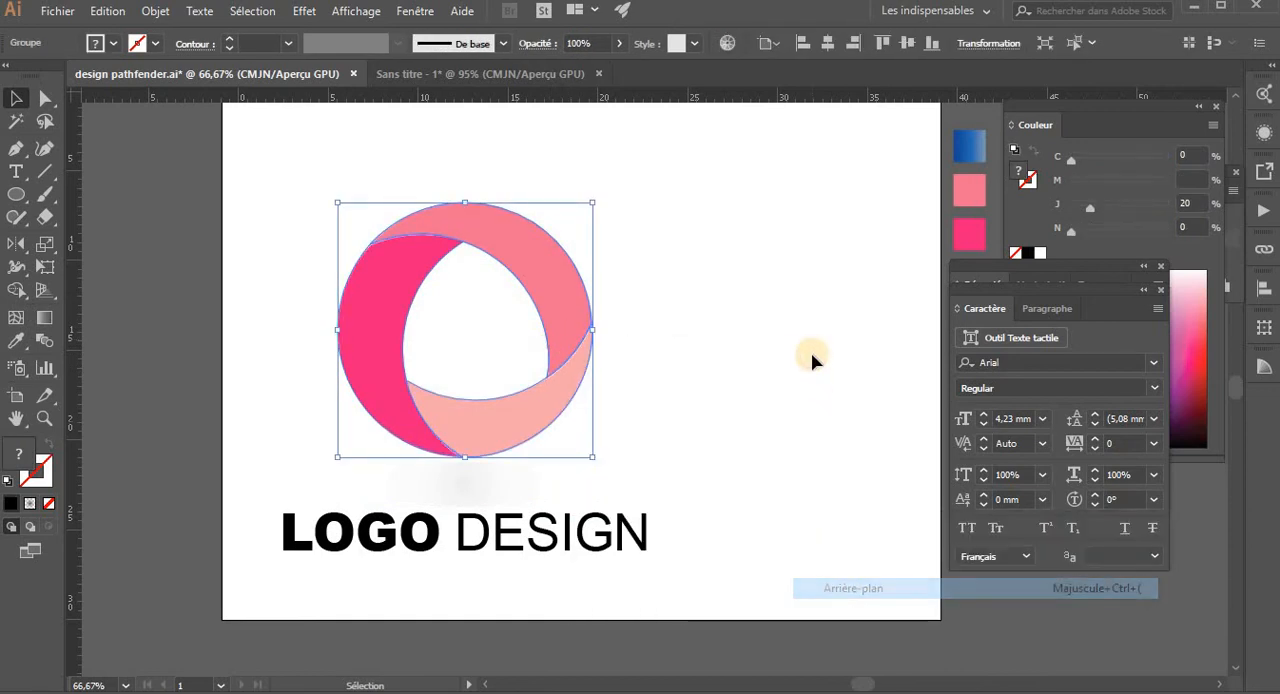
- Group the coloured circle with its shadow and scale the group down slightly around its centre
{"action": "left_click", "coordinate": [225, 220]}
{"action": "left_click_drag", "start_coordinate": [246, 197], "coordinate": [568, 480]}
{"action": "key", "text": "ctrl+g"}
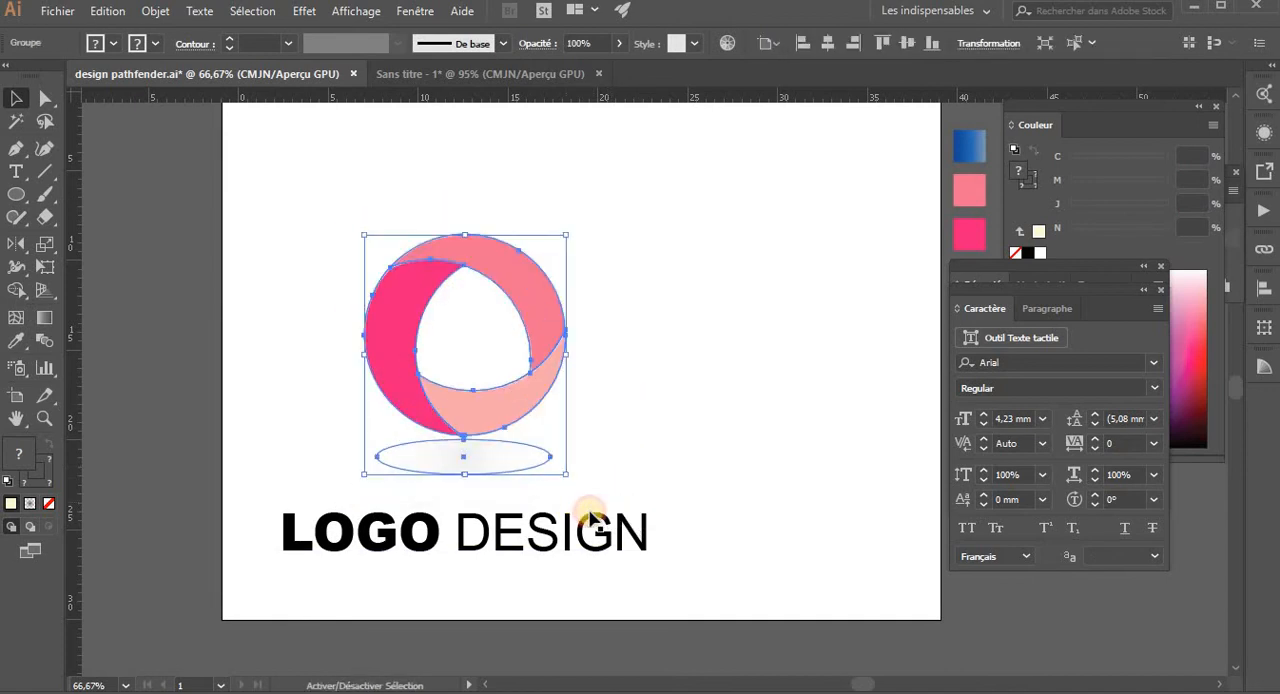
- Move the LOGO DESIGN text slightly up towards the shadow and deselect it
{"action": "left_click_drag", "start_coordinate": [586, 543], "coordinate": [571, 514]}
{"action": "left_click", "coordinate": [649, 390]}
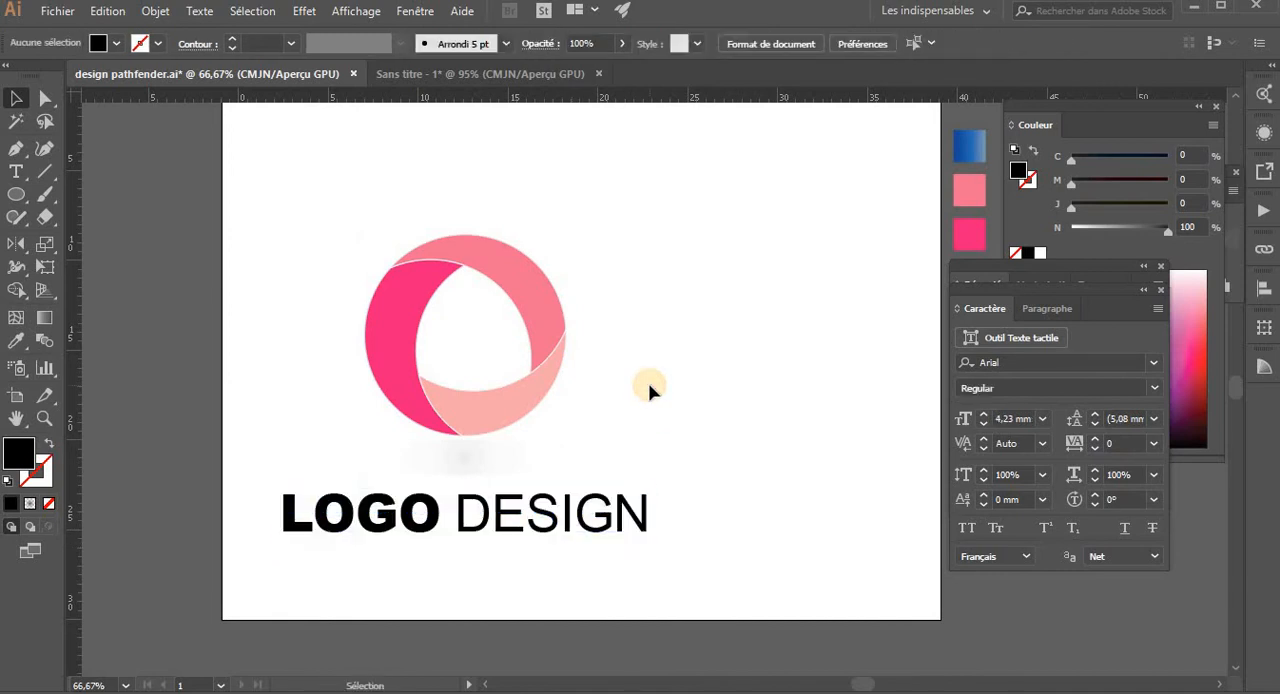
- Add a separate point text reading CREATIVE in Arial Regular on the empty area right of the logo
{"action": "key", "text": "t"}
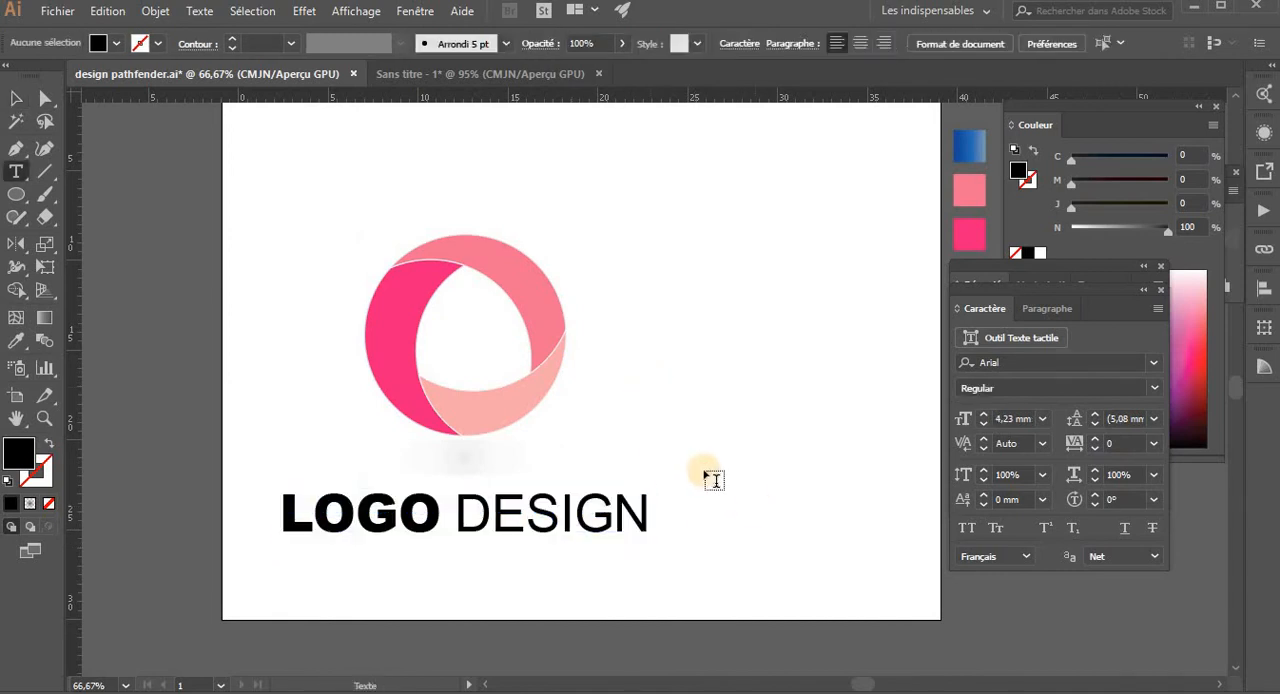
{"action": "left_click", "coordinate": [703, 466]}
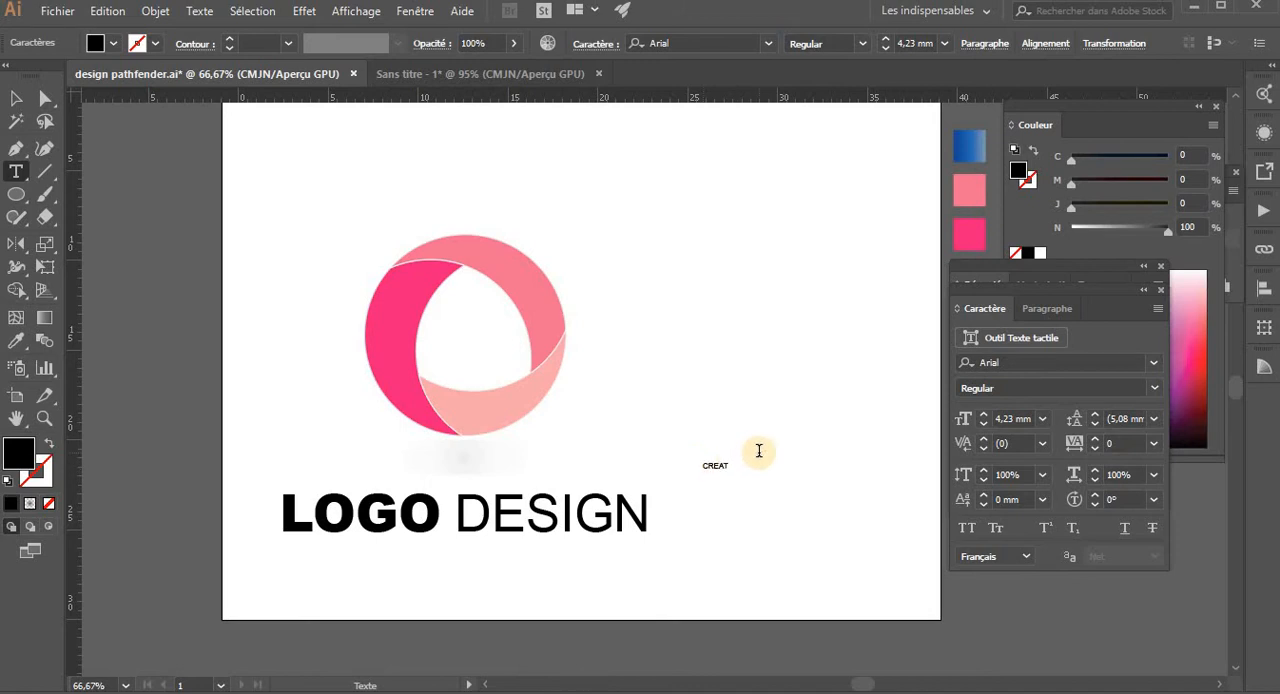
{"action": "left_click", "coordinate": [16, 98]}
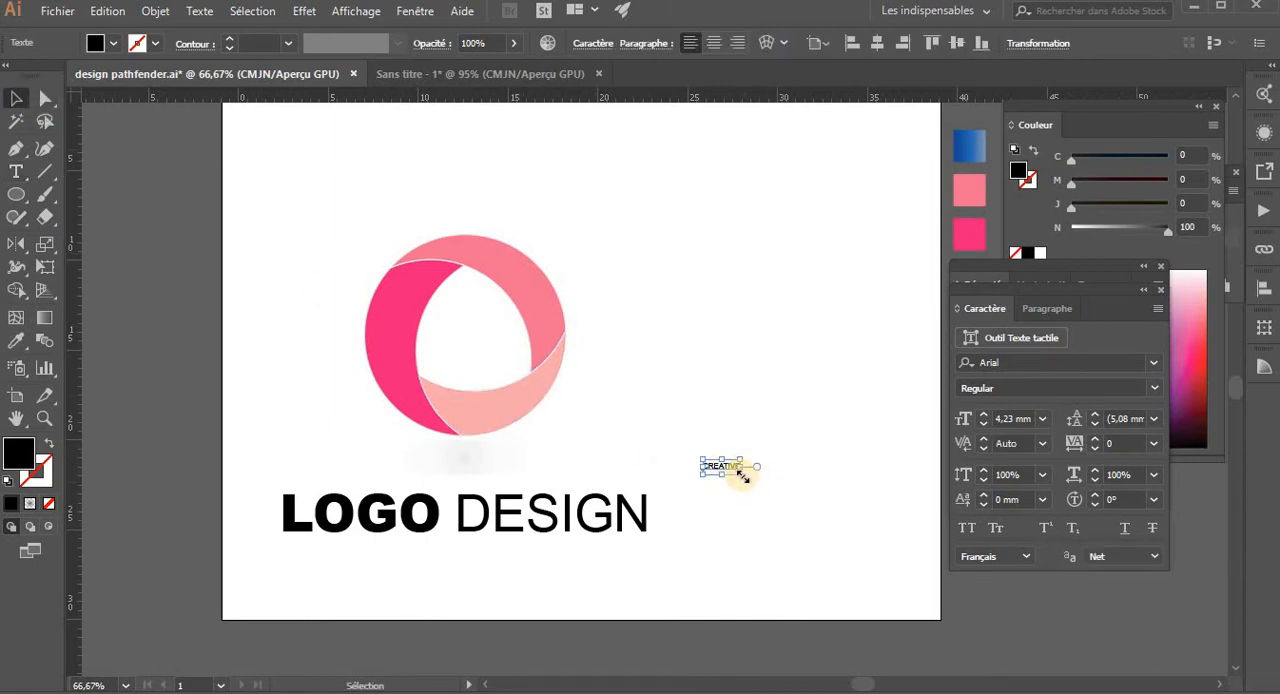
- Enlarge the CREATIVE text to a font size of 19 mm
{"action": "left_click_drag", "start_coordinate": [741, 477], "coordinate": [784, 506]}
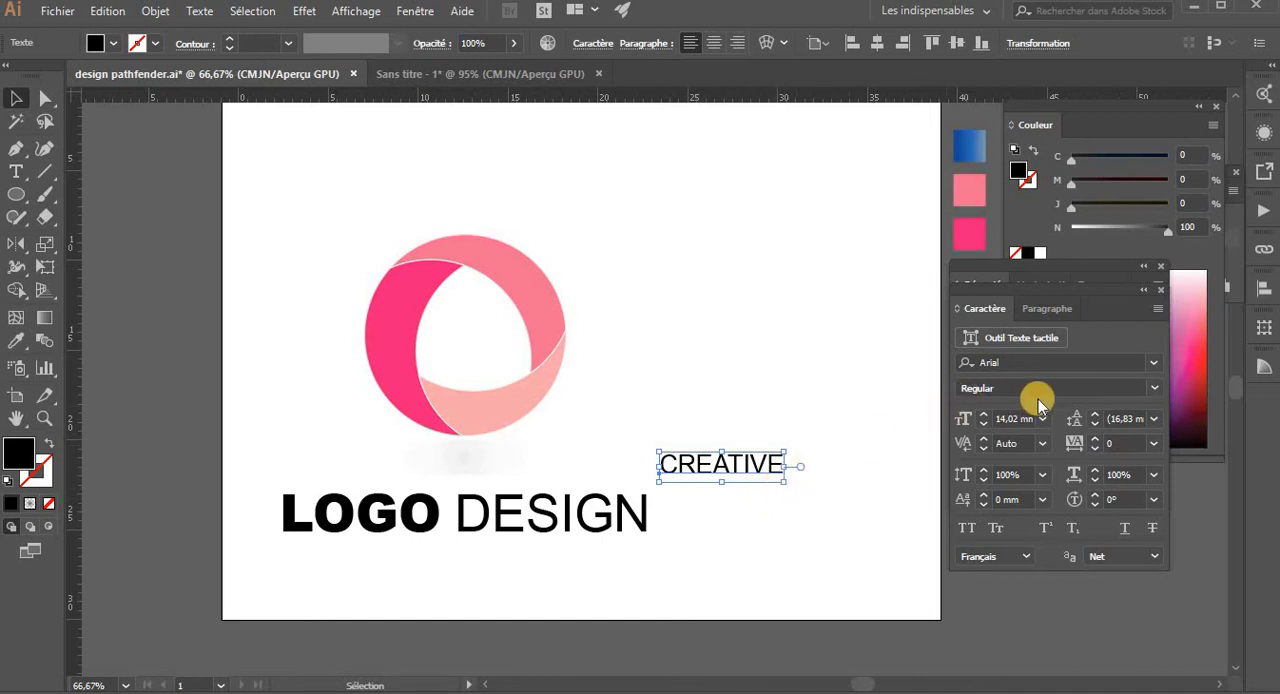
{"action": "left_click", "coordinate": [984, 416]}
{"action": "left_click", "coordinate": [984, 416]}
{"action": "left_click", "coordinate": [984, 416]}
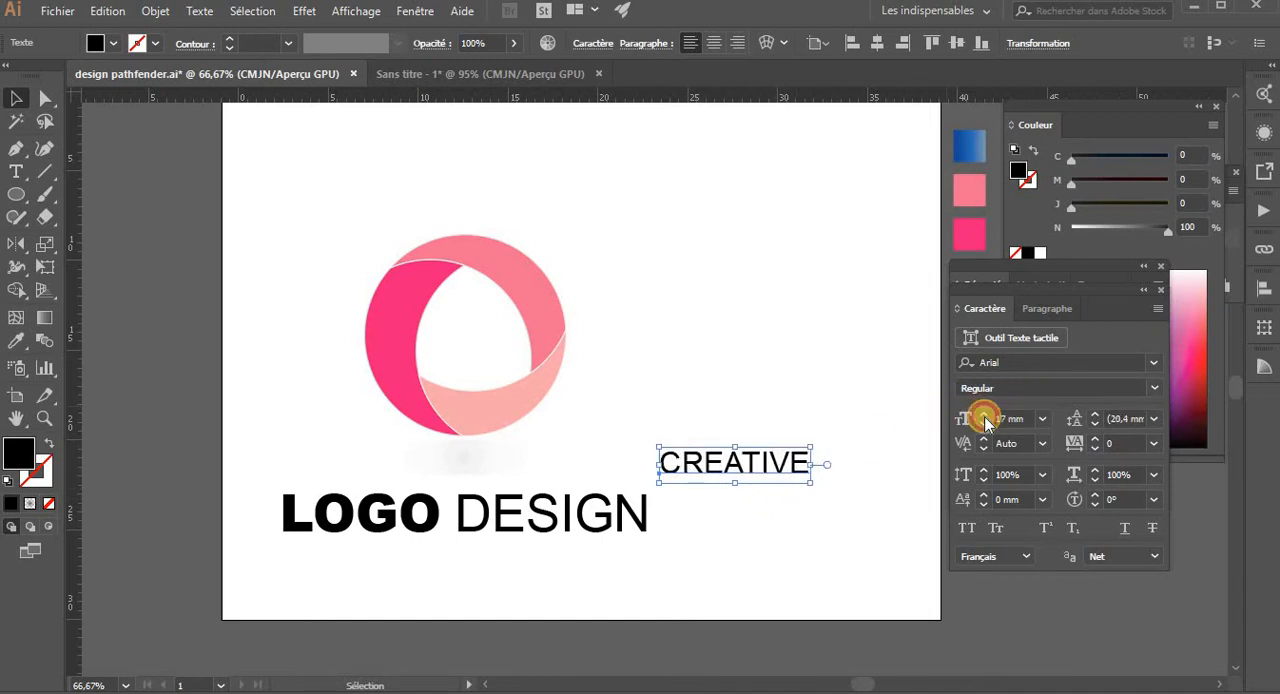
{"action": "left_click", "coordinate": [984, 416]}
{"action": "left_click", "coordinate": [984, 416]}
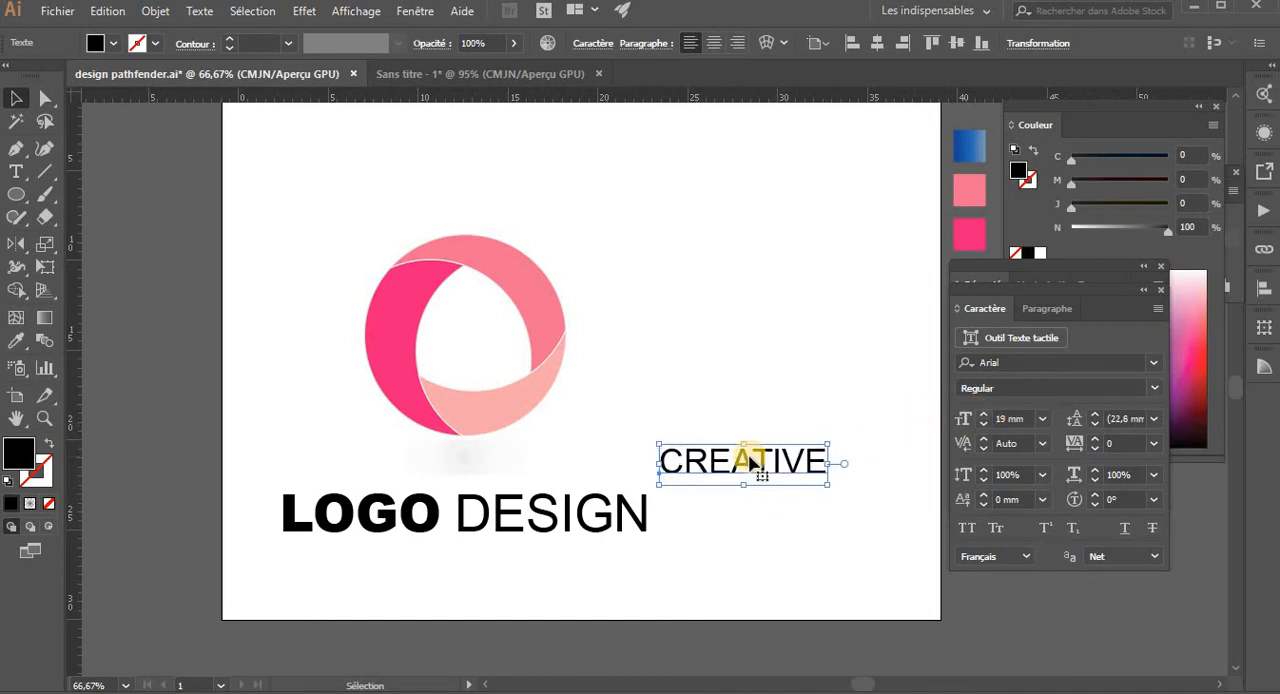
- Move the CREATIVE text below LOGO DESIGN and centre it horizontally with LOGO DESIGN as key object
{"action": "left_click_drag", "start_coordinate": [745, 458], "coordinate": [476, 567]}
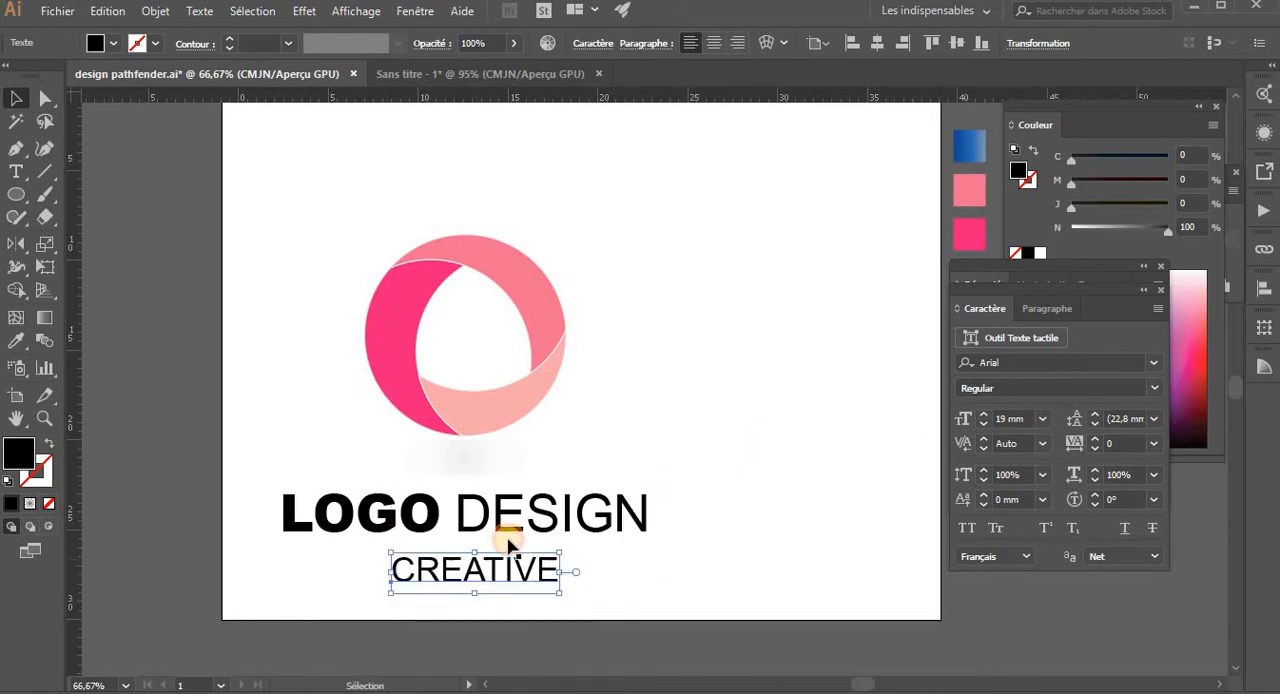
{"action": "left_click", "coordinate": [508, 527], "text": "shift"}
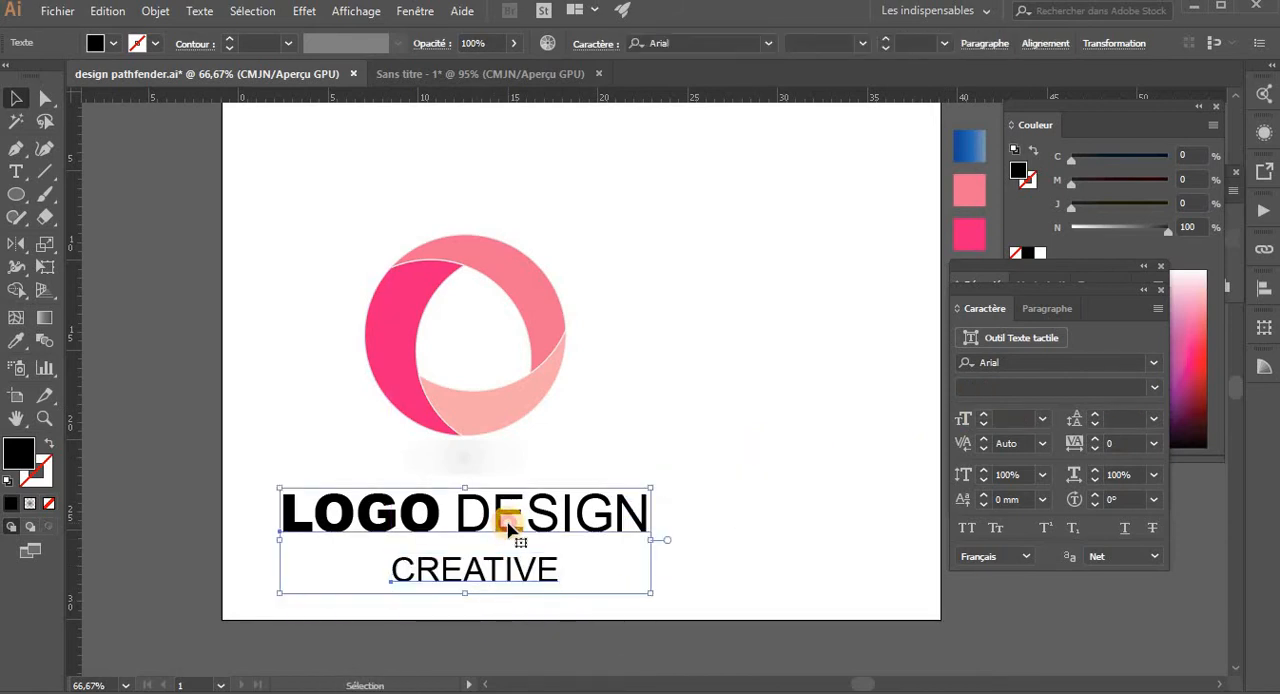
{"action": "left_click", "coordinate": [1045, 43]}
{"action": "left_click", "coordinate": [869, 156]}
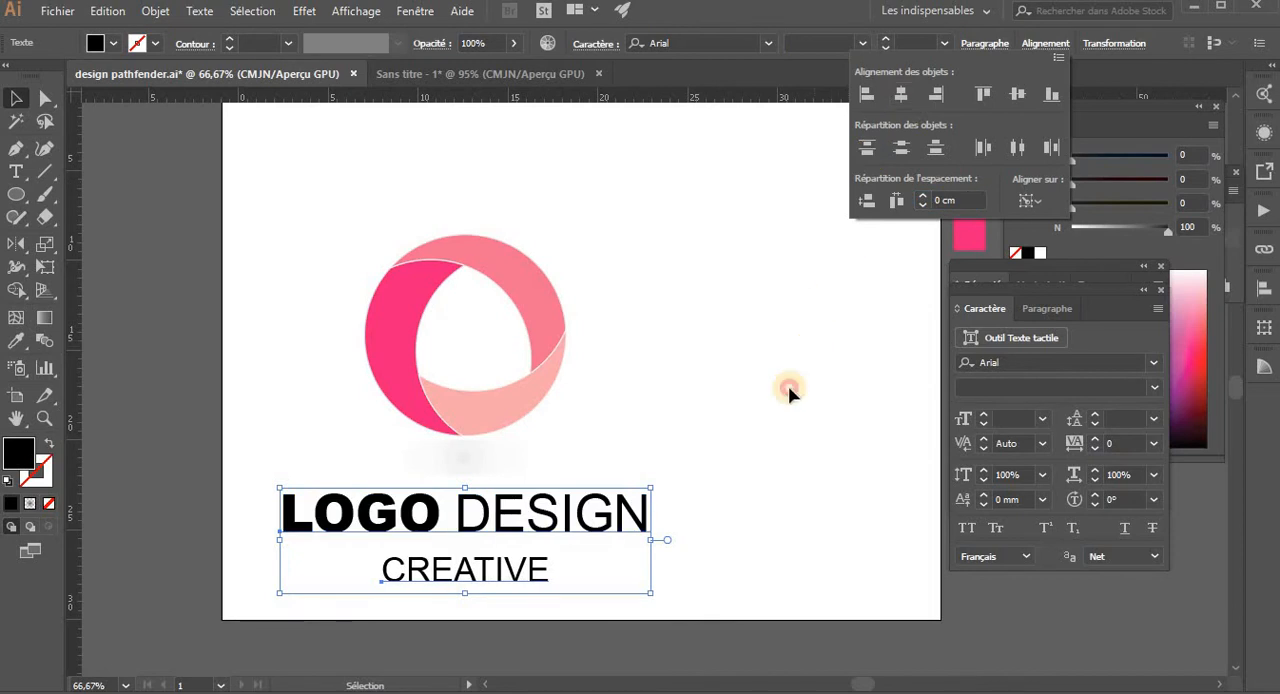
- Widen the tracking of the CREATIVE text to 200 and scale the text down to about 15 mm
{"action": "left_click", "coordinate": [477, 592]}
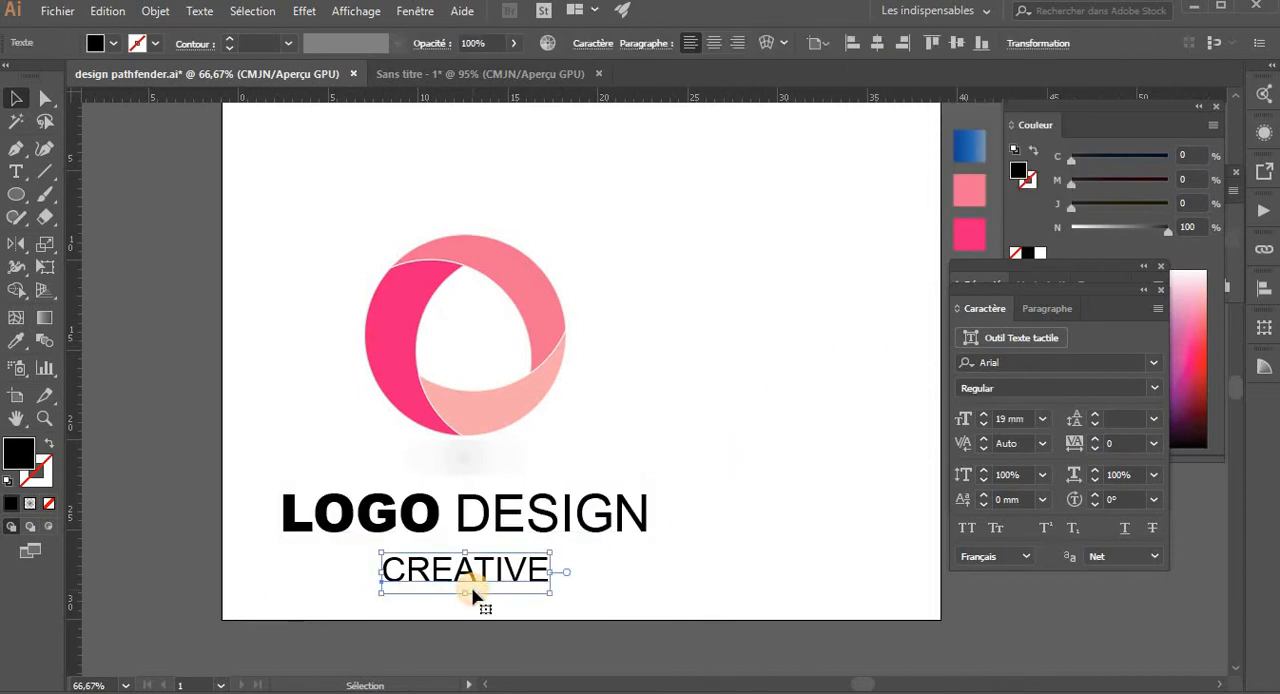
{"action": "key", "text": "z"}
{"action": "left_click", "coordinate": [491, 530]}
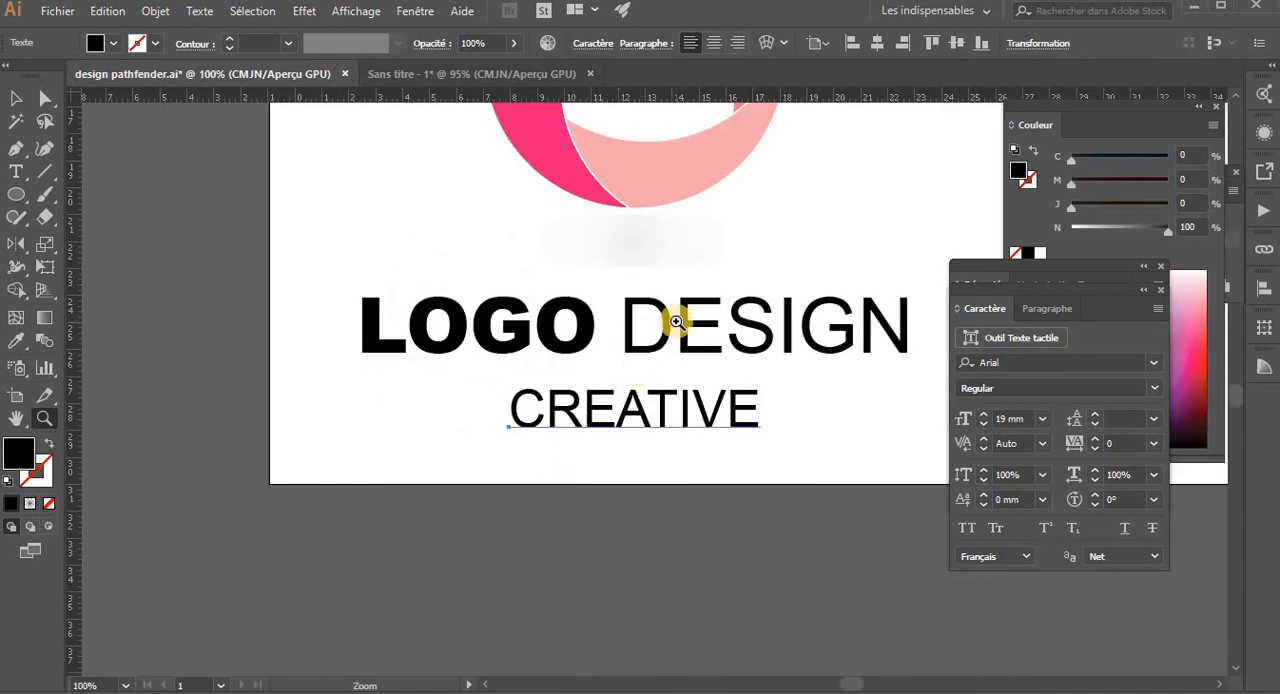
{"action": "key", "text": "v"}
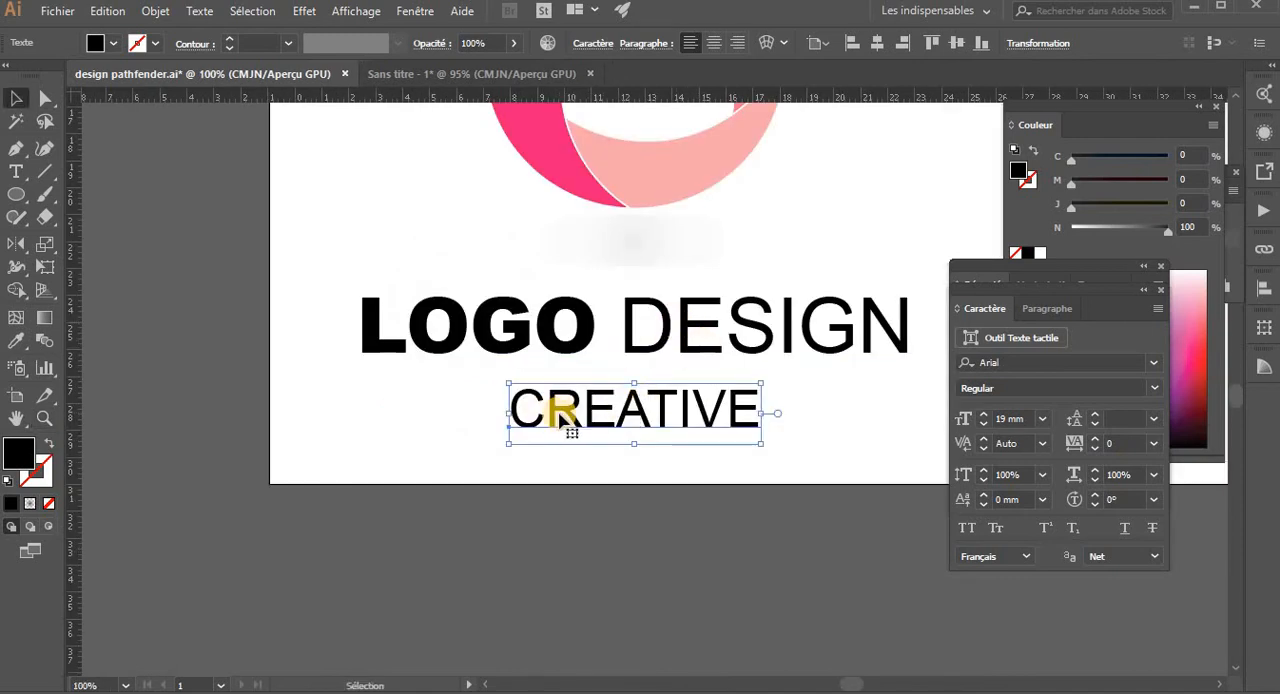
{"action": "key", "text": "alt+Right"}
{"action": "key", "text": "alt+Right"}
{"action": "key", "text": "alt+Right"}
{"action": "key", "text": "alt+Right"}
{"action": "key", "text": "alt+Right"}
{"action": "key", "text": "alt+Right"}
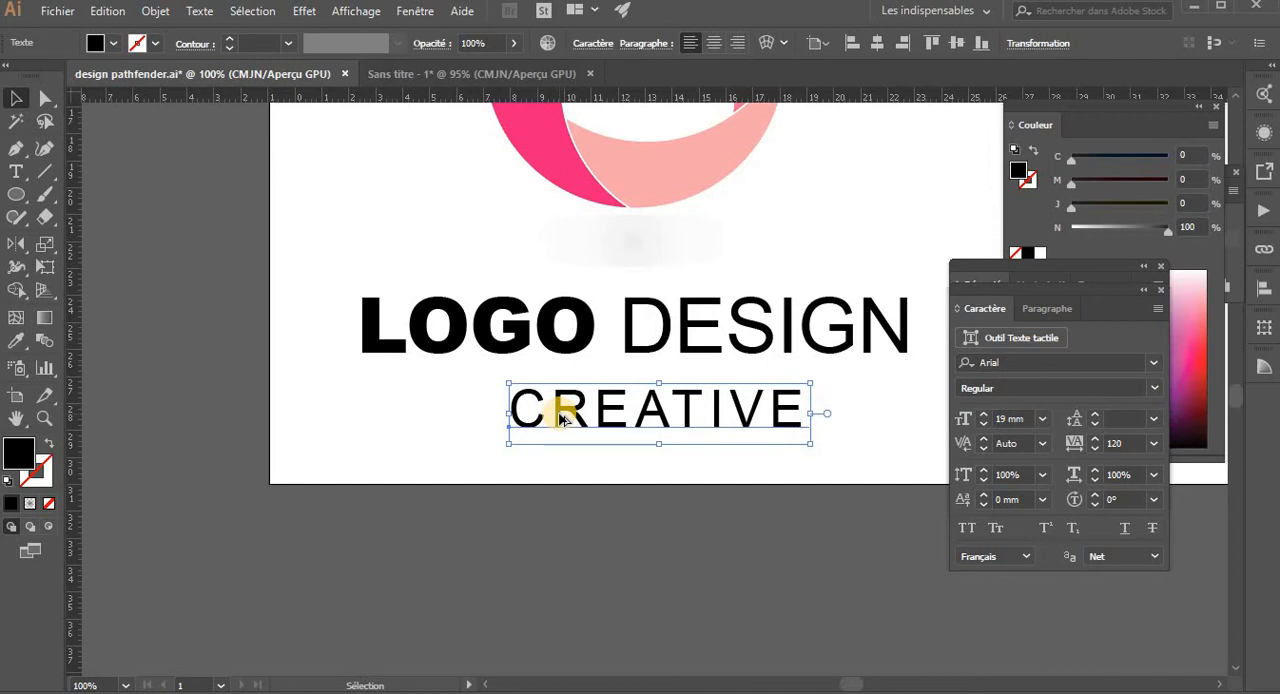
{"action": "key", "text": "alt+Right"}
{"action": "key", "text": "alt+Right"}
{"action": "key", "text": "alt+Right"}
{"action": "key", "text": "alt+Right"}
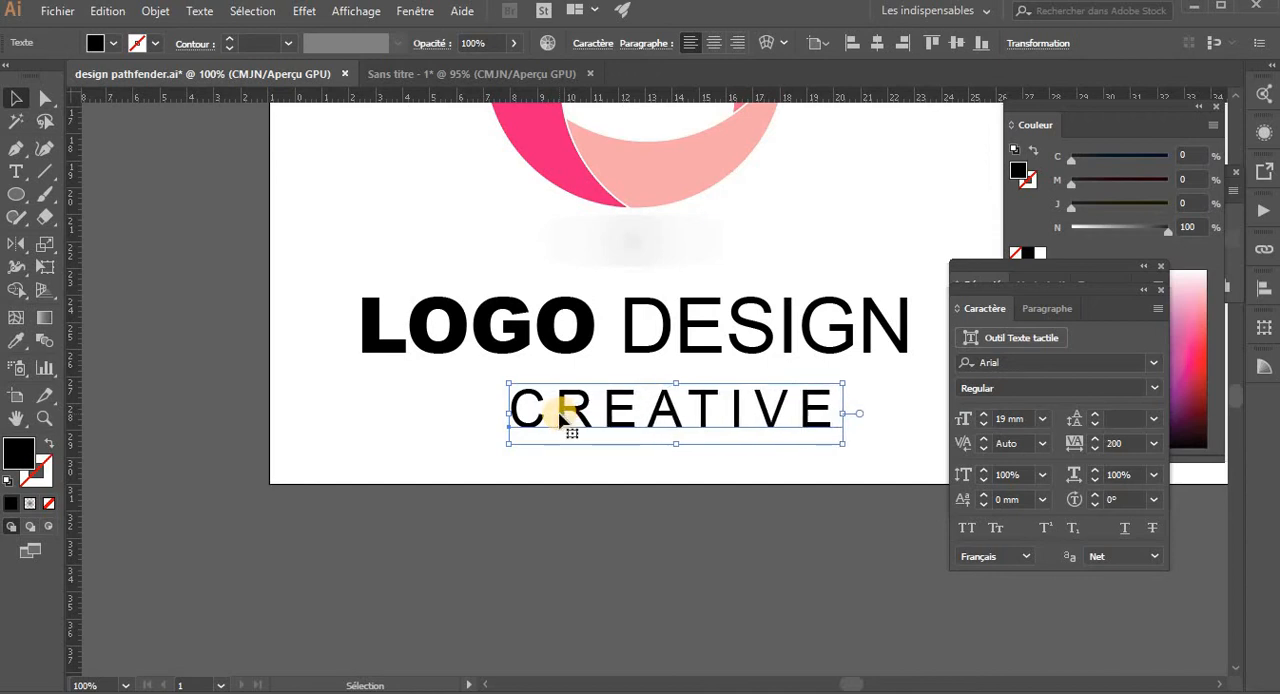
{"action": "left_click_drag", "start_coordinate": [840, 449], "coordinate": [805, 440]}
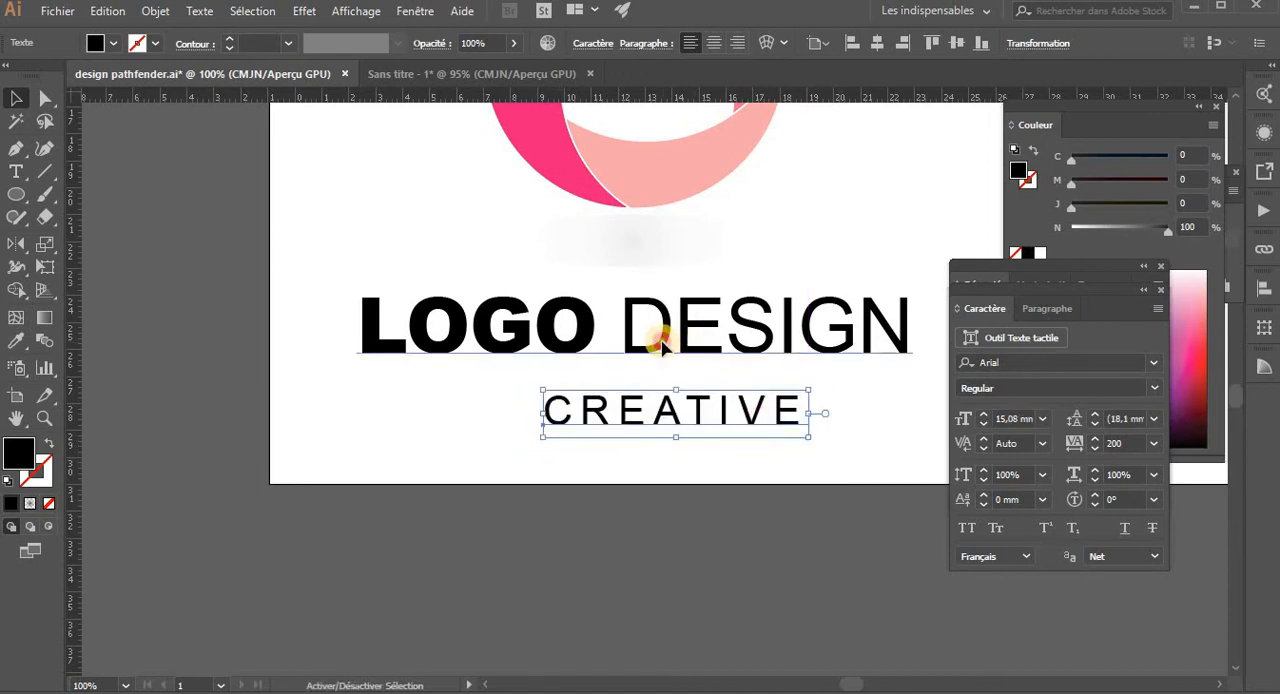
- Re-centre the letter-spaced CREATIVE text horizontally on the LOGO DESIGN text as key object
{"action": "left_click", "coordinate": [663, 337]}
{"action": "left_click", "coordinate": [1040, 43]}
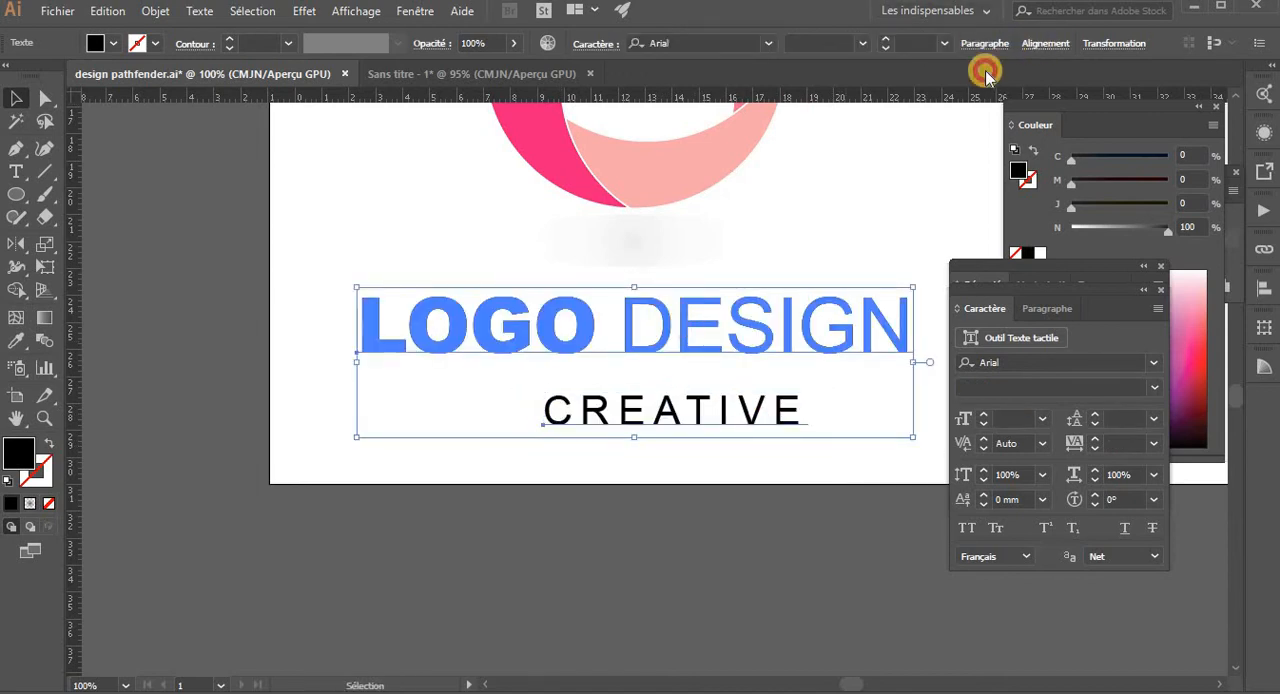
{"action": "left_click", "coordinate": [901, 93]}
{"action": "left_click", "coordinate": [703, 563]}
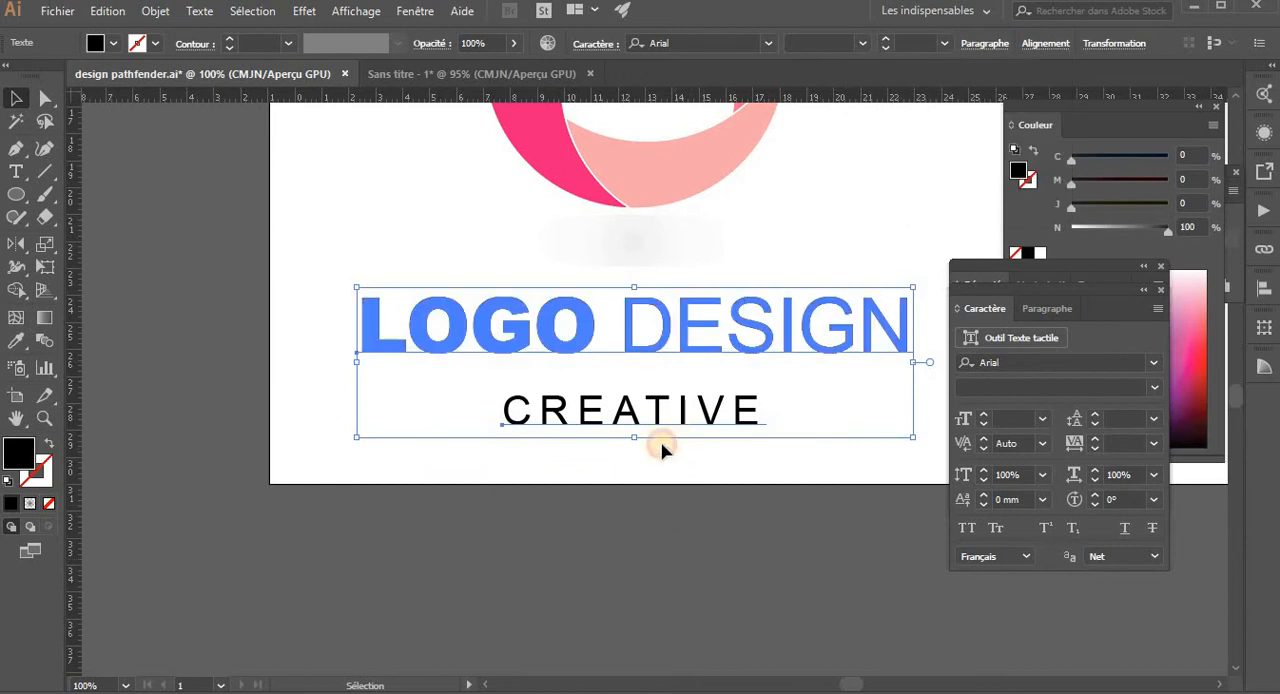
- Nudge the CREATIVE text slightly up towards LOGO DESIGN and deselect it
{"action": "left_click", "coordinate": [661, 449]}
{"action": "left_click", "coordinate": [665, 414]}
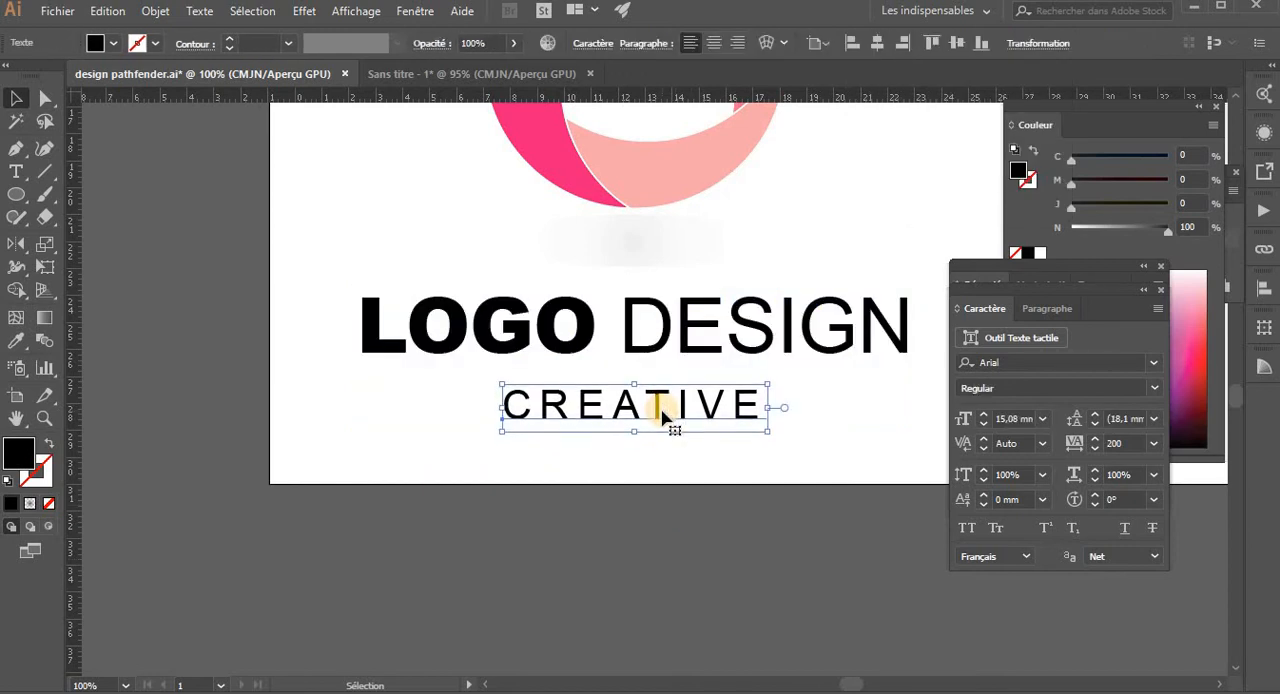
{"action": "key", "text": "Up"}
{"action": "key", "text": "Up"}
{"action": "key", "text": "Up"}
{"action": "key", "text": "Up"}
{"action": "left_click", "coordinate": [647, 444]}
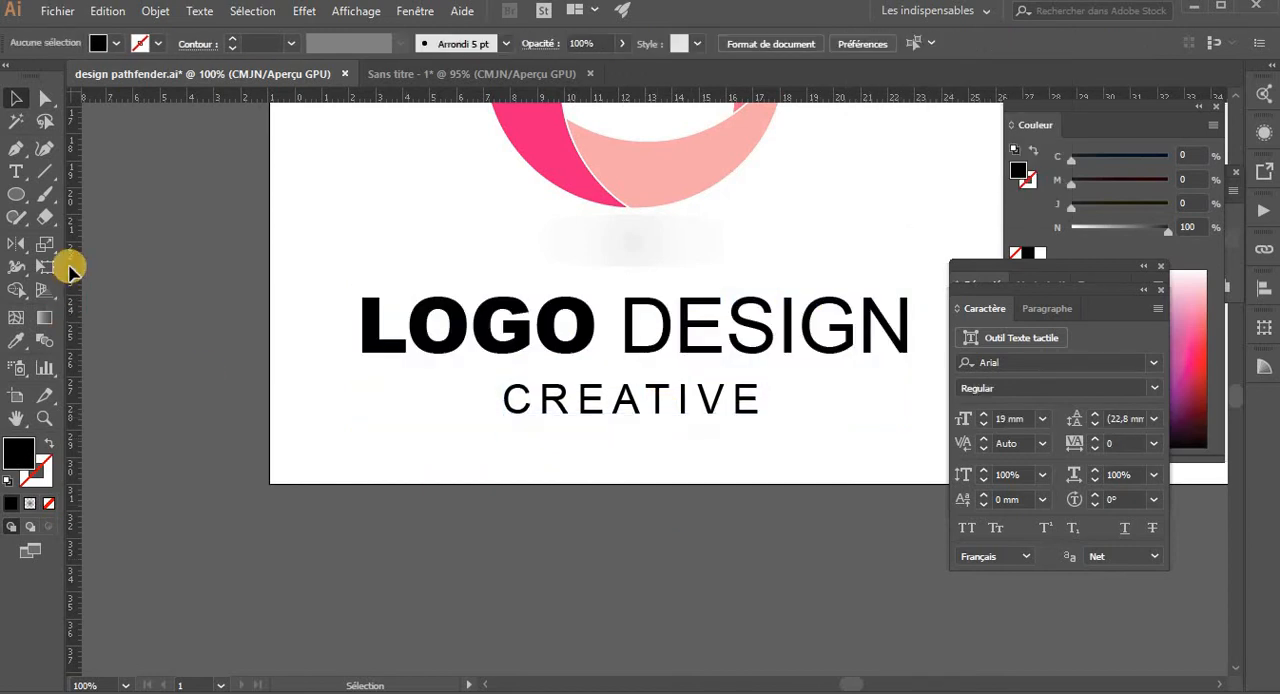
- Draw a horizontal line left of CREATIVE, reaching to the left edge of LOGO, and give it a red stroke
{"action": "left_click", "coordinate": [45, 171]}
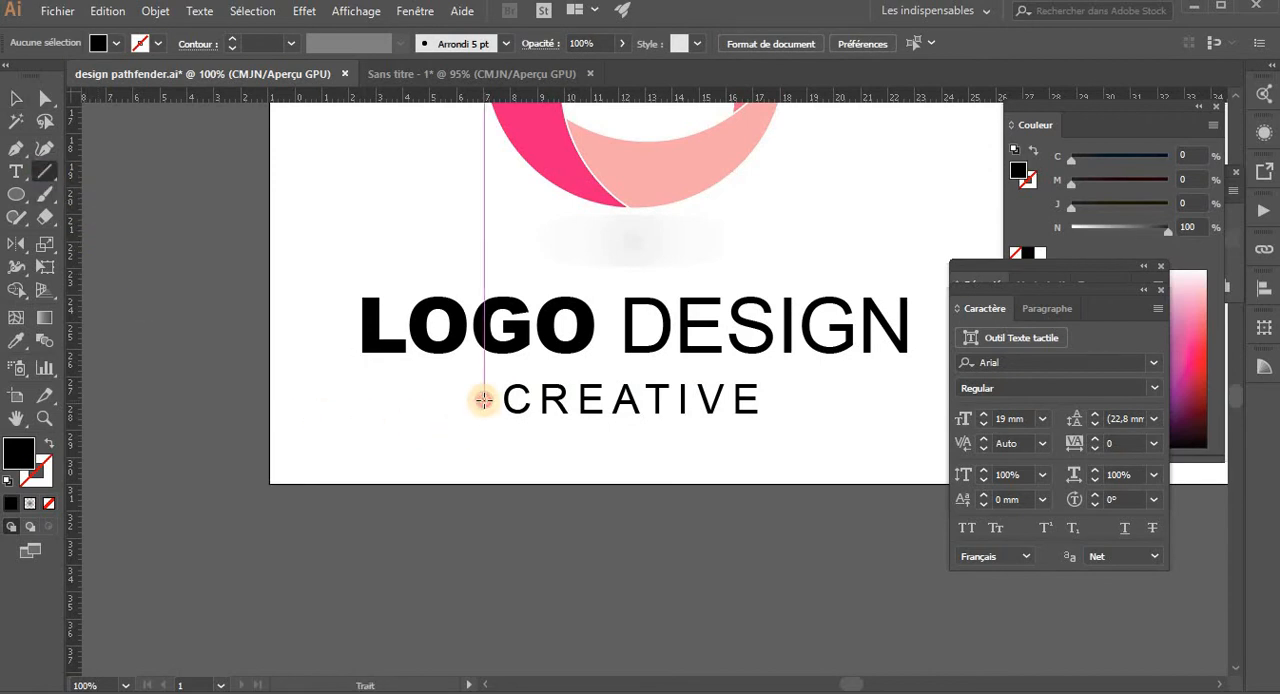
{"action": "left_click_drag", "start_coordinate": [483, 400], "coordinate": [362, 399]}
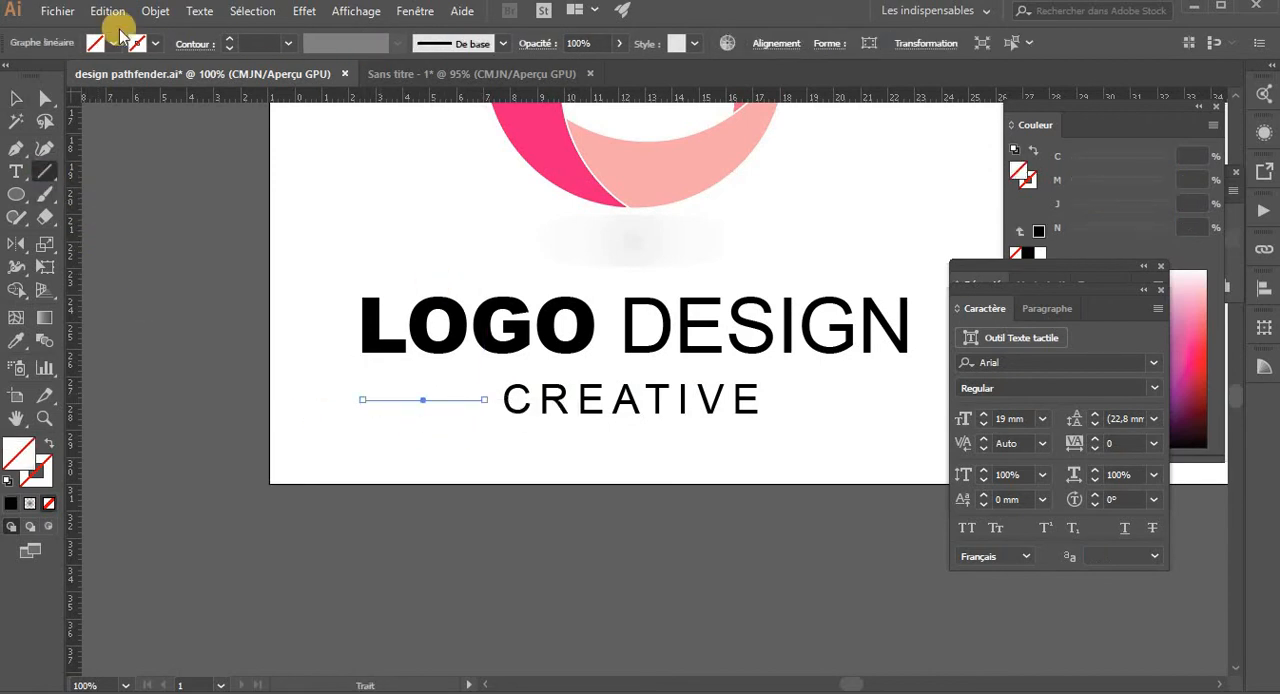
{"action": "left_click", "coordinate": [158, 44]}
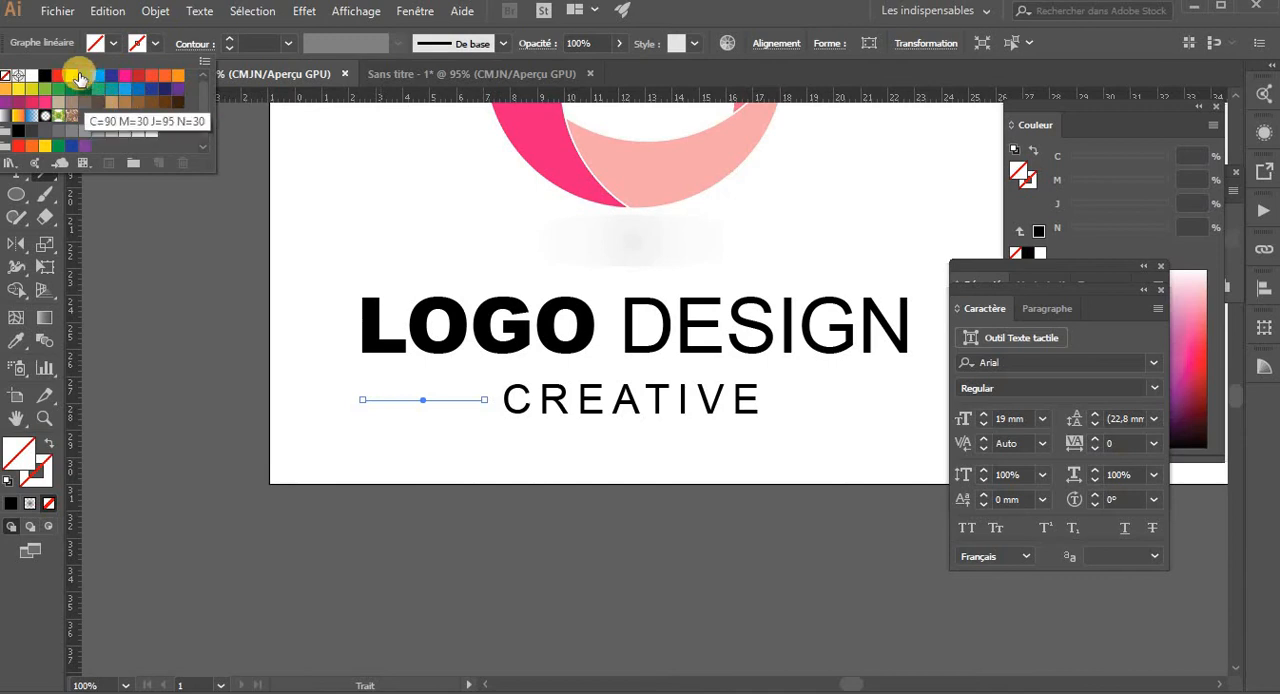
{"action": "left_click", "coordinate": [58, 75]}
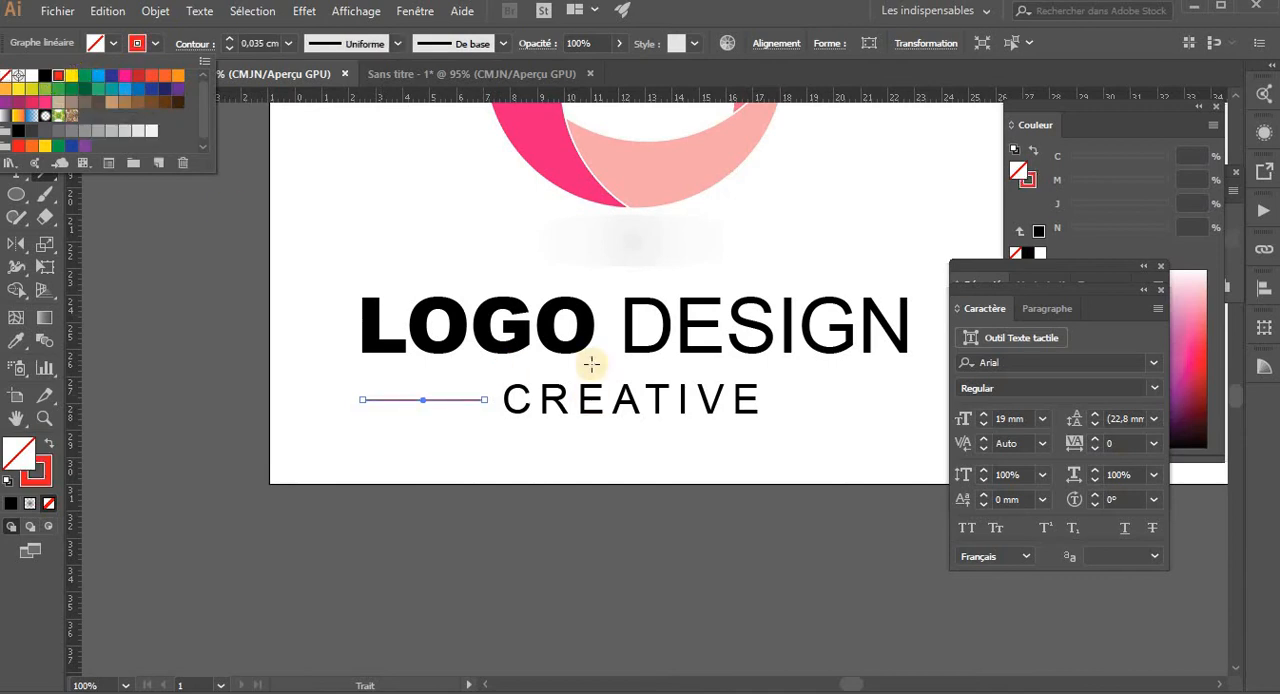
- Recolour the line's stroke with the bright pink sampled from the circle's left band, leaving it without fill
{"action": "key", "text": "i"}
{"action": "left_click", "coordinate": [571, 186]}
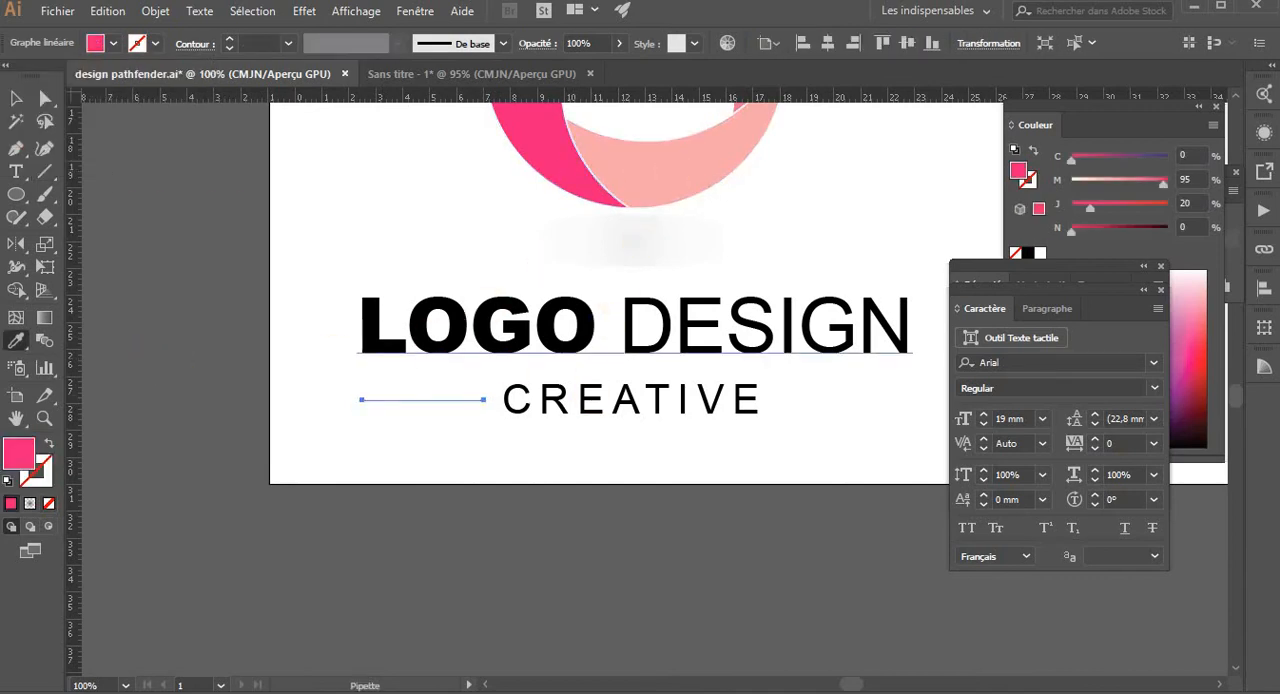
{"action": "left_click", "coordinate": [48, 446]}
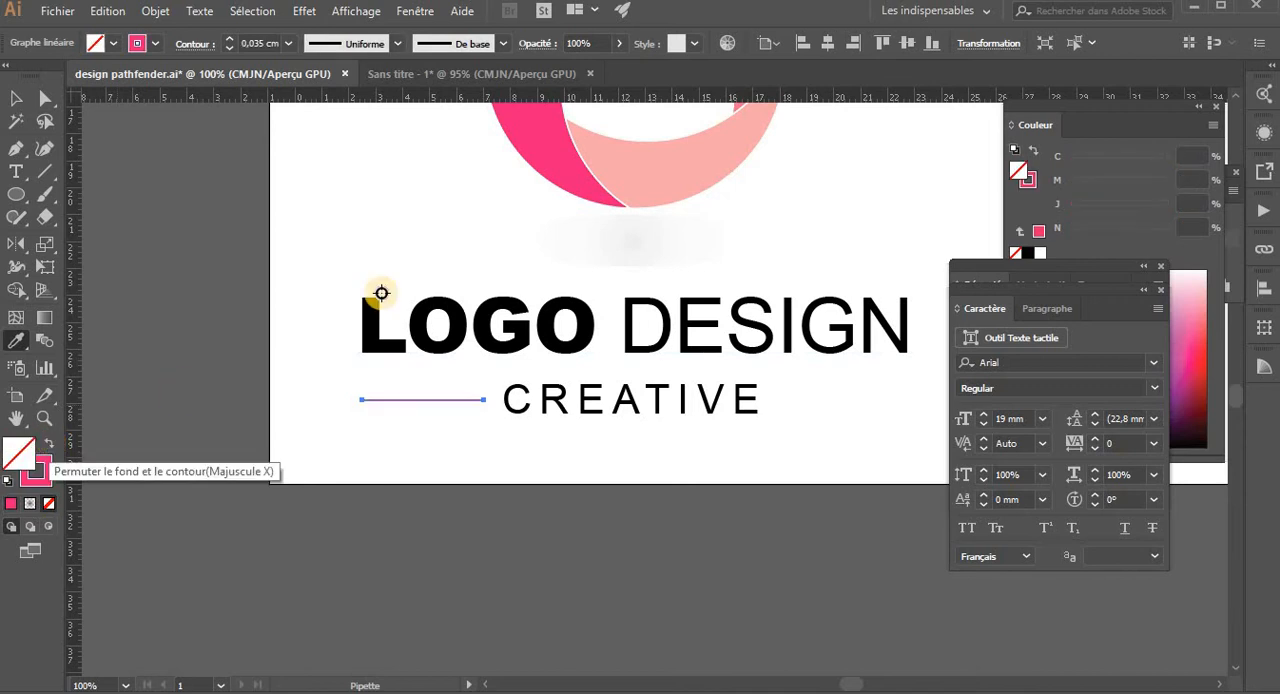
- Apply the tapered triangular width profile to the pink line, set its stroke weight to 0.3 cm, and deselect it
{"action": "left_click", "coordinate": [396, 44]}
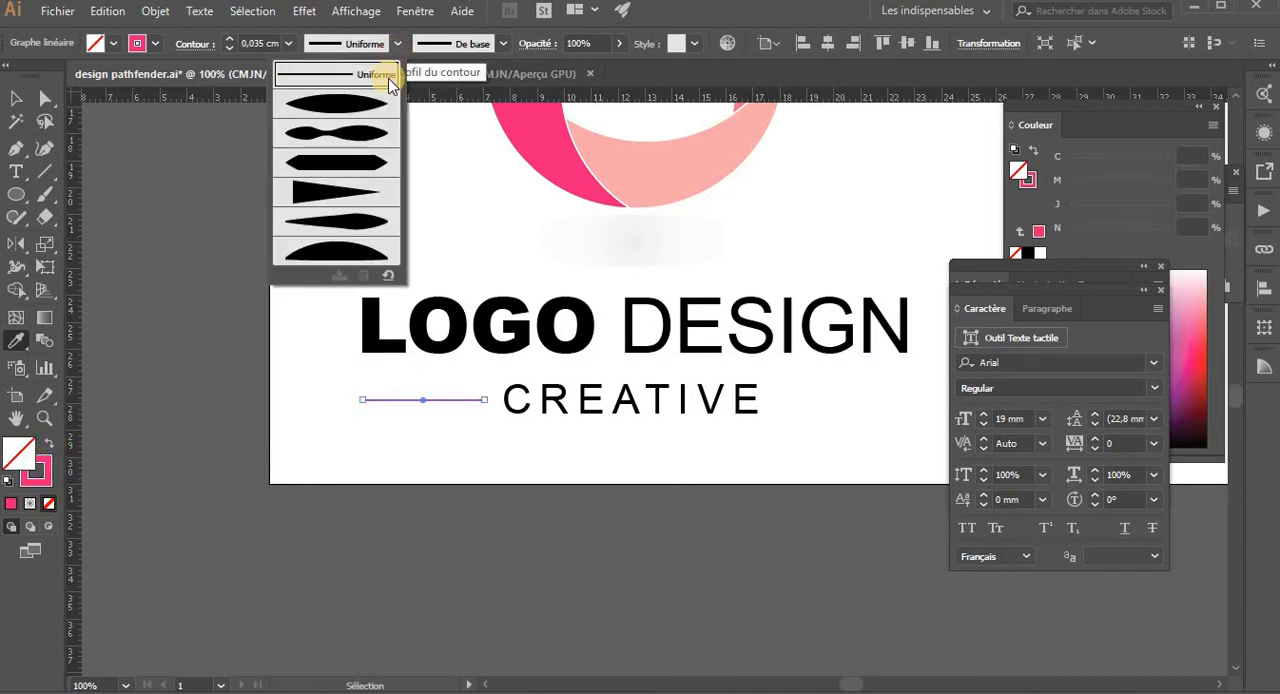
{"action": "left_click", "coordinate": [337, 190]}
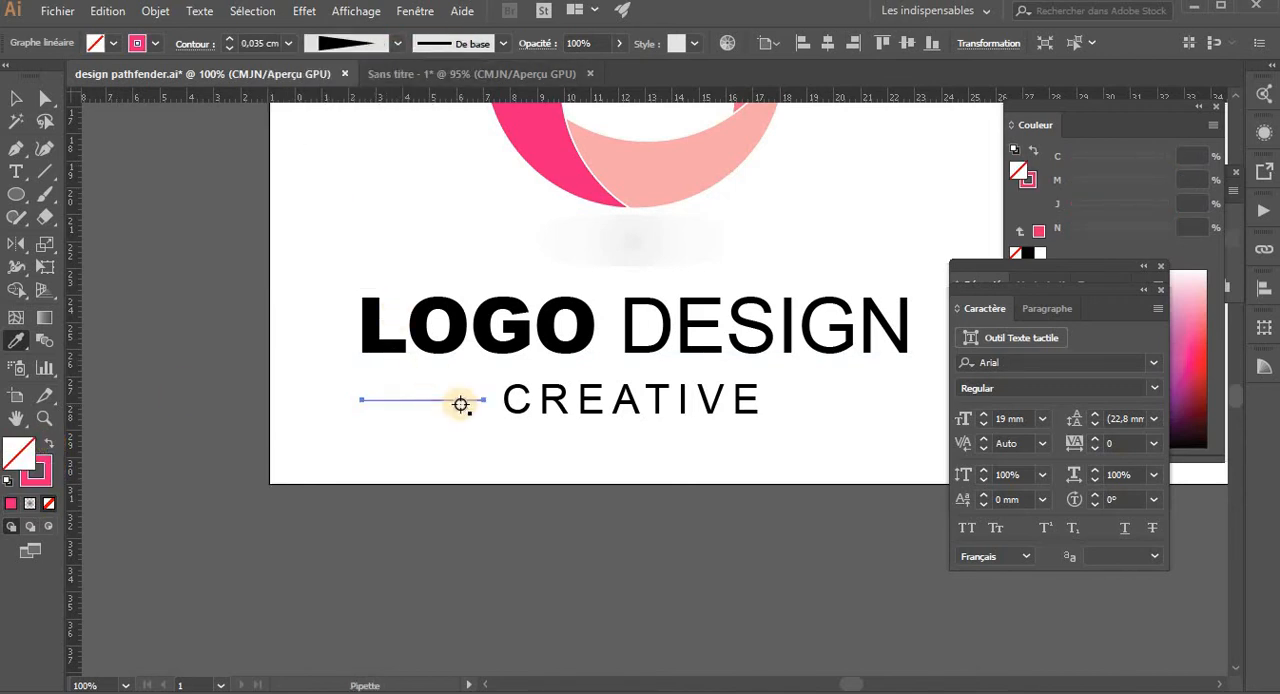
{"action": "left_click", "coordinate": [229, 41]}
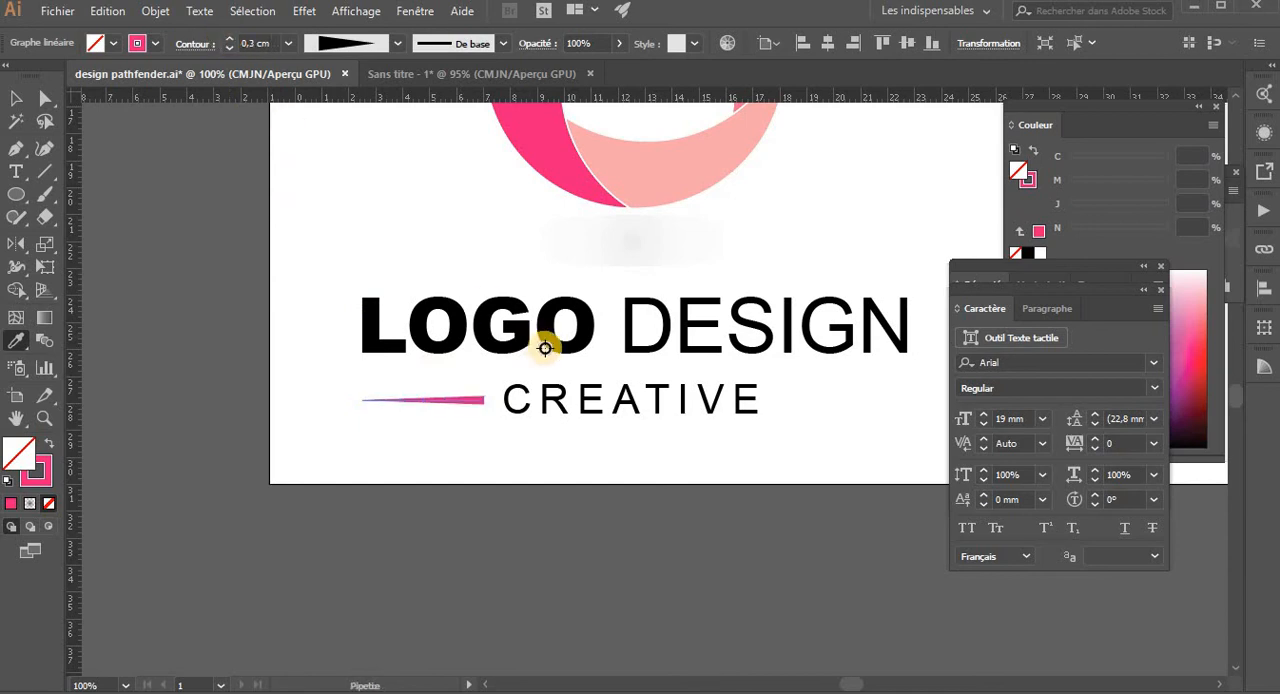
{"action": "left_click", "coordinate": [450, 470]}
{"action": "left_click_drag", "start_coordinate": [450, 470], "coordinate": [264, 491]}
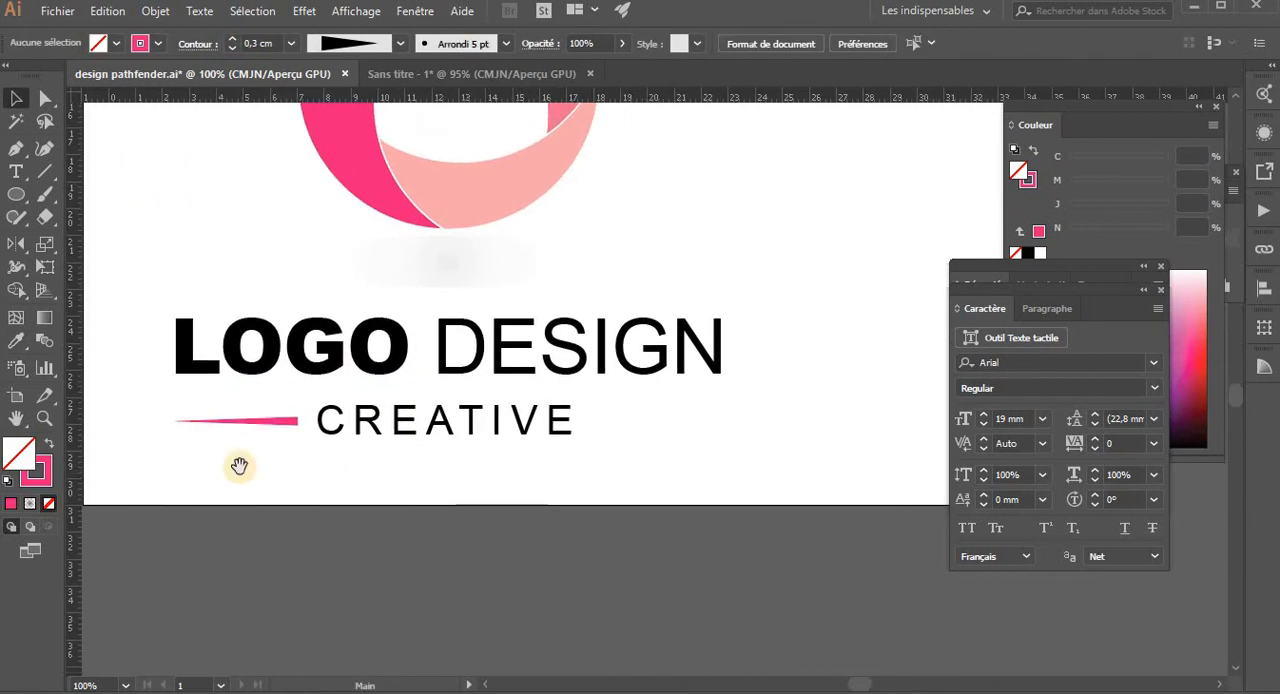
- Copy the tapered pink line to the other side of CREATIVE, mirror it vertically, align it with the end of DESIGN, and deselect it
{"action": "left_click_drag", "start_coordinate": [264, 428], "coordinate": [646, 426]}
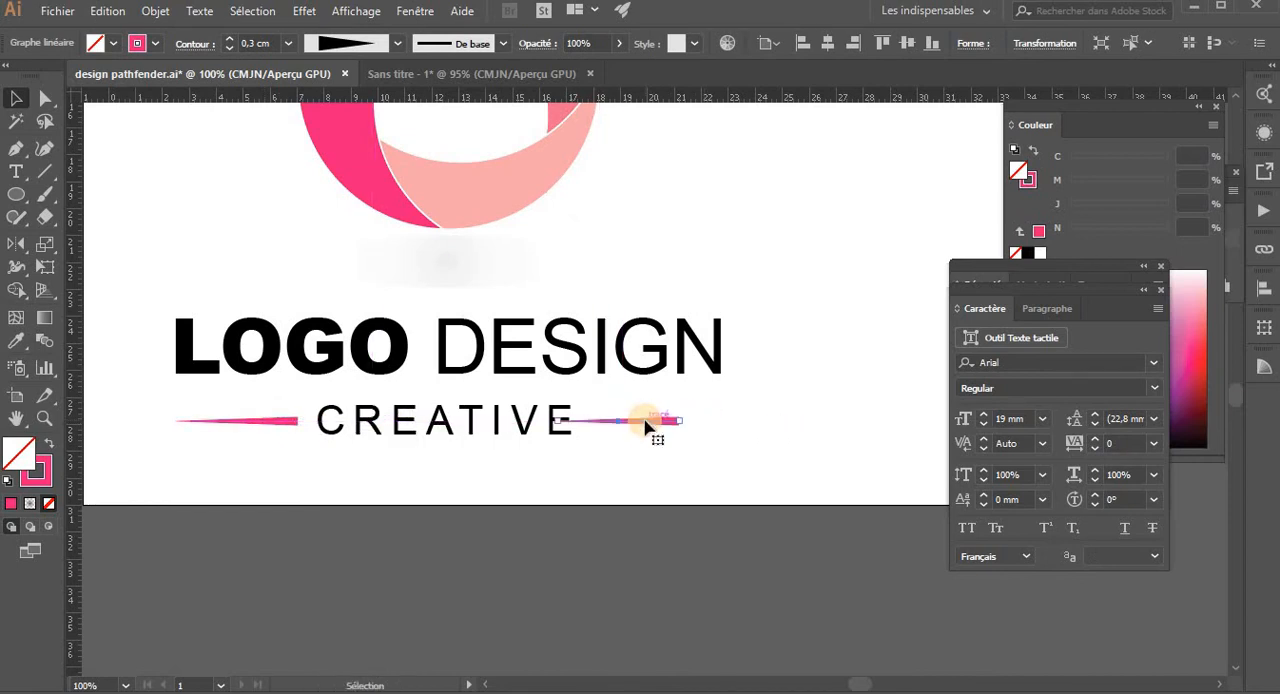
{"action": "key", "text": "o"}
{"action": "left_click", "coordinate": [645, 421], "text": "alt"}
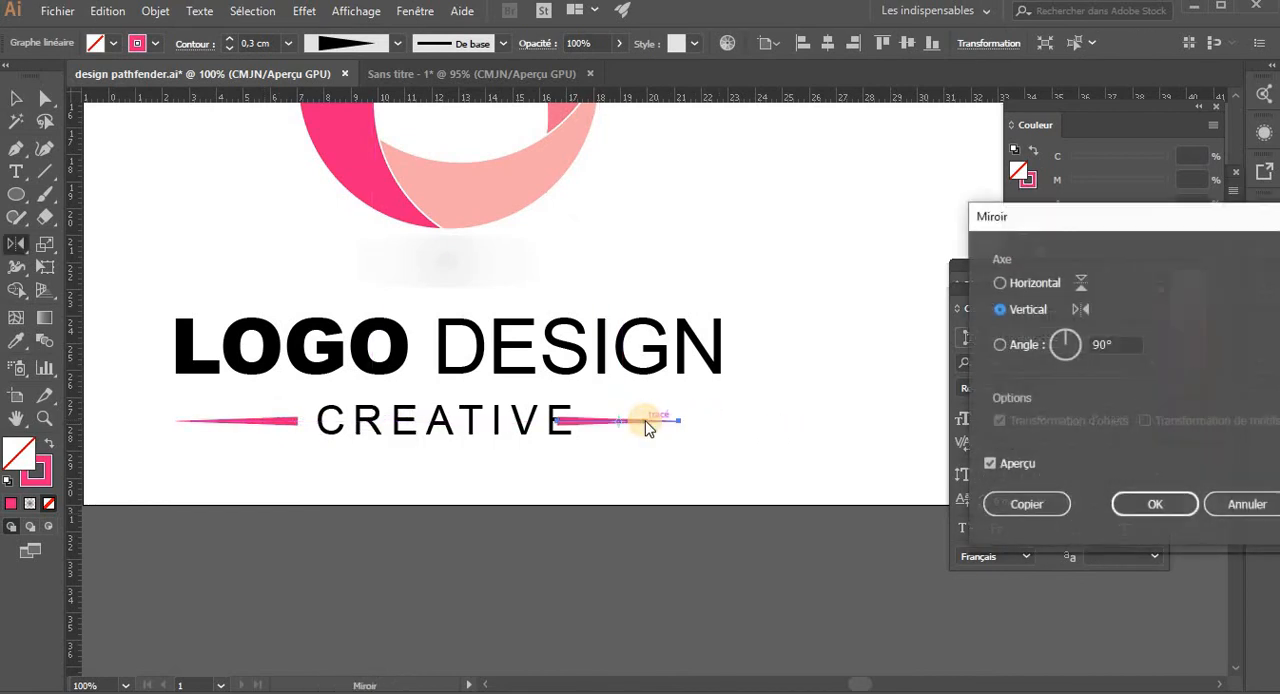
{"action": "left_click", "coordinate": [1155, 504]}
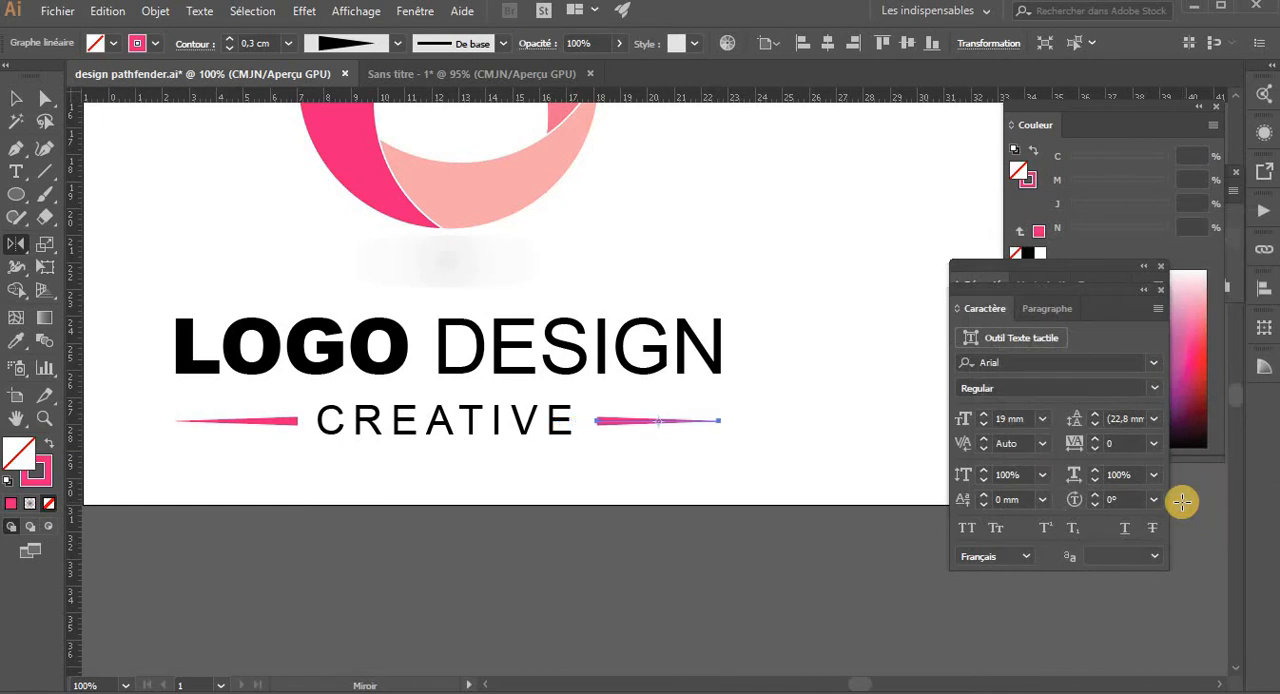
{"action": "key", "text": "v"}
{"action": "left_click", "coordinate": [660, 493]}
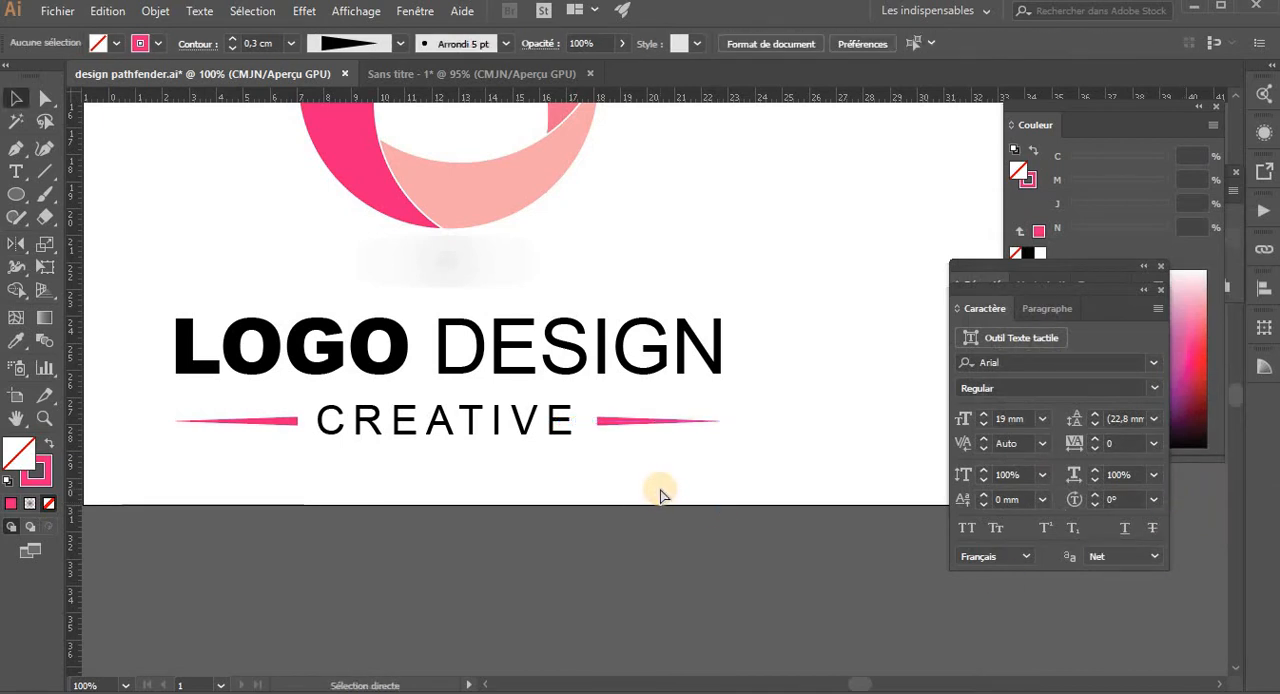
- Move the circle and its shadow slightly down towards the LOGO DESIGN text
{"action": "key", "text": "ctrl+minus"}
{"action": "key", "text": "ctrl+minus"}
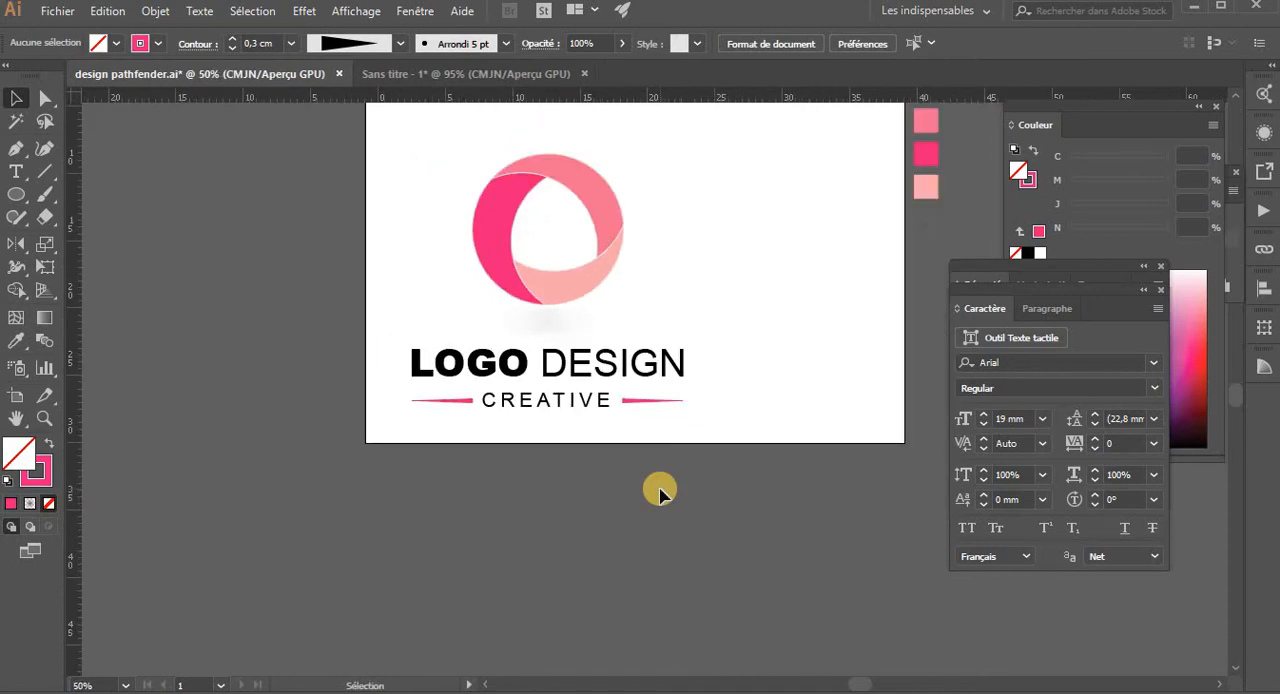
{"action": "left_click_drag", "start_coordinate": [485, 210], "coordinate": [420, 290]}
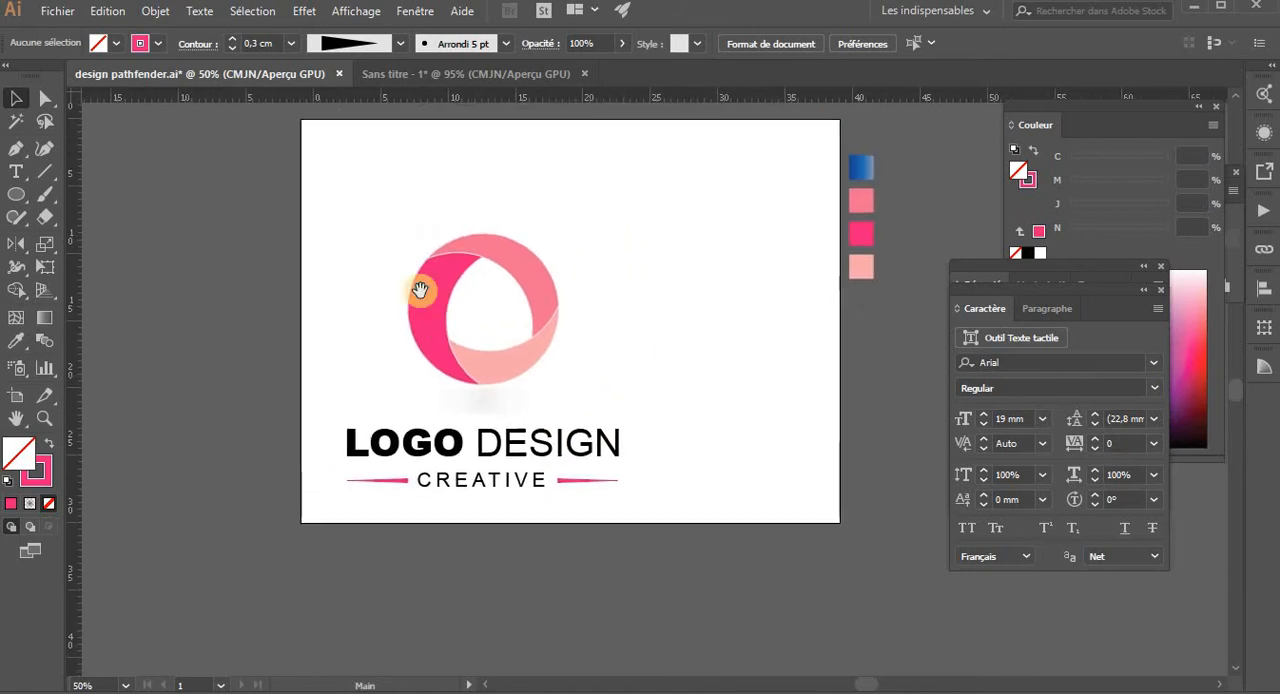
{"action": "left_click_drag", "start_coordinate": [400, 214], "coordinate": [512, 382]}
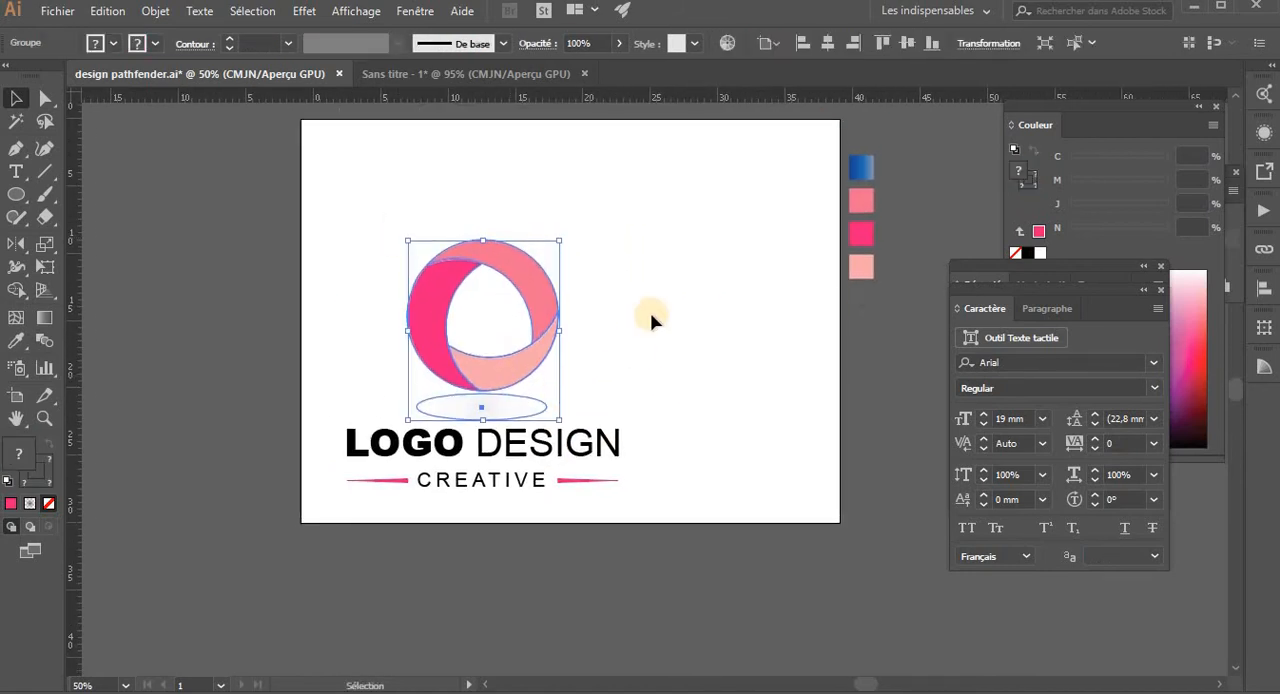
{"action": "left_click", "coordinate": [412, 255]}
- Group the circle, shadow, both text lines and the tapered lines into one object, and deselect it
{"action": "left_click_drag", "start_coordinate": [309, 177], "coordinate": [575, 432]}
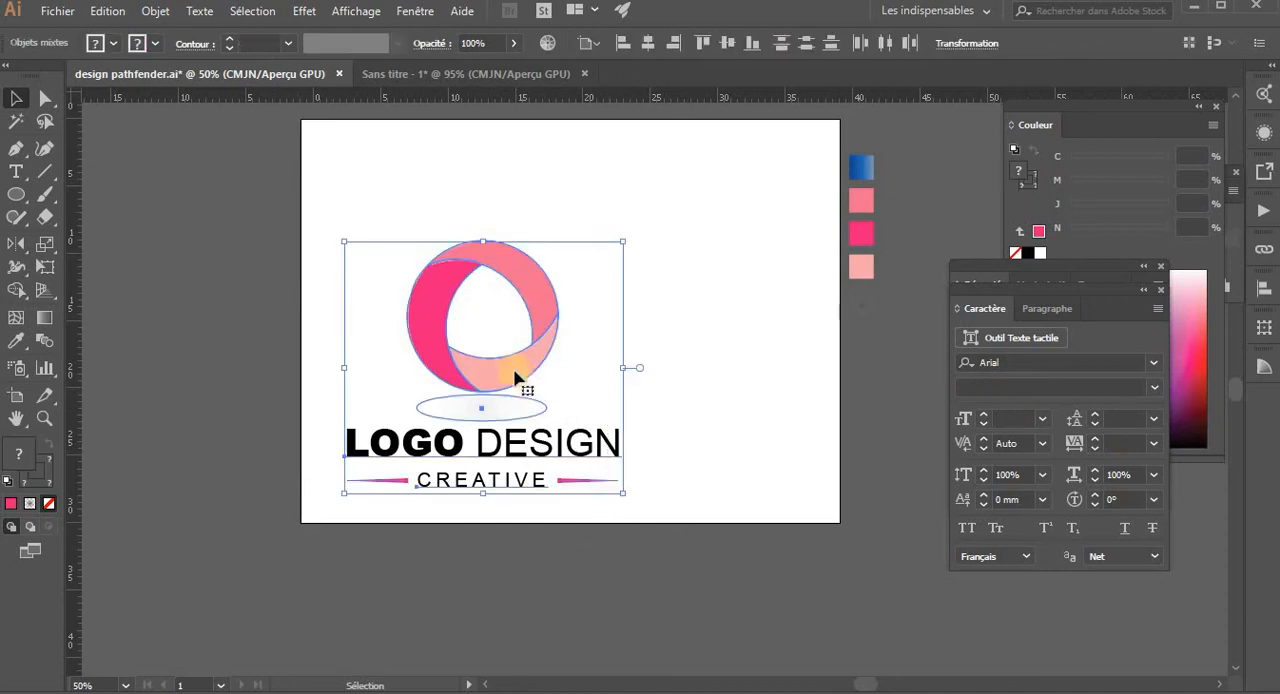
{"action": "key", "text": "ctrl+g"}
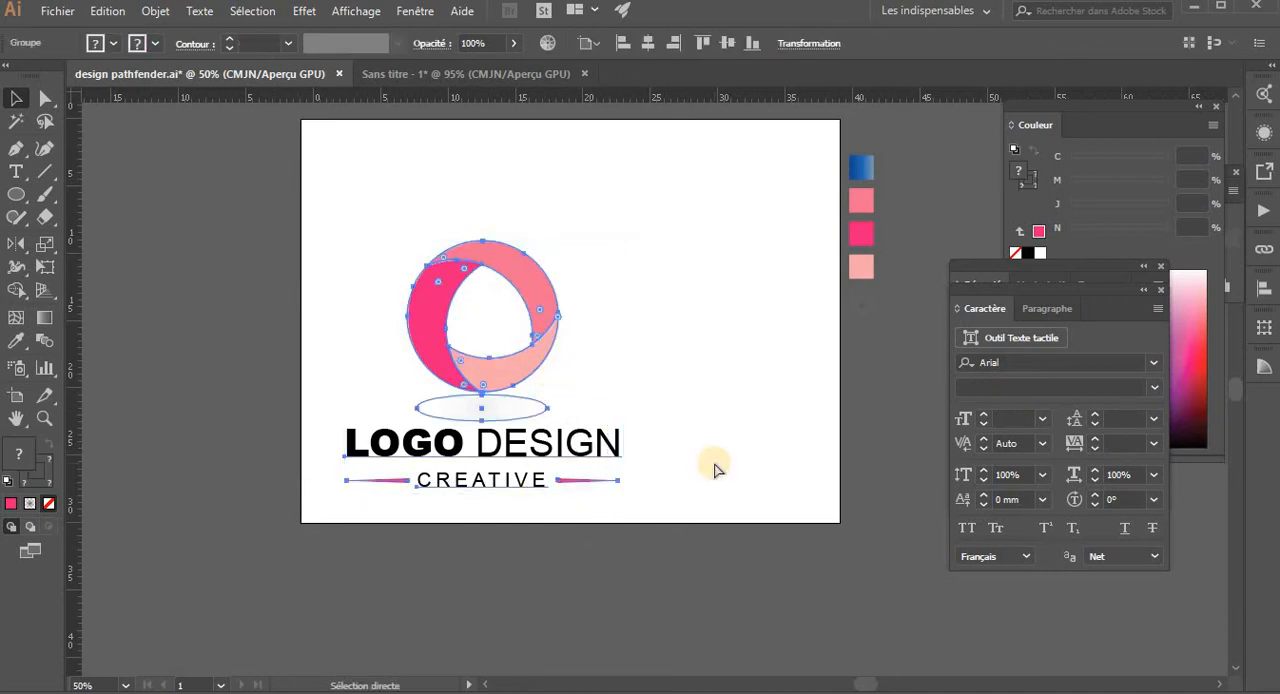
{"action": "left_click", "coordinate": [754, 343]}
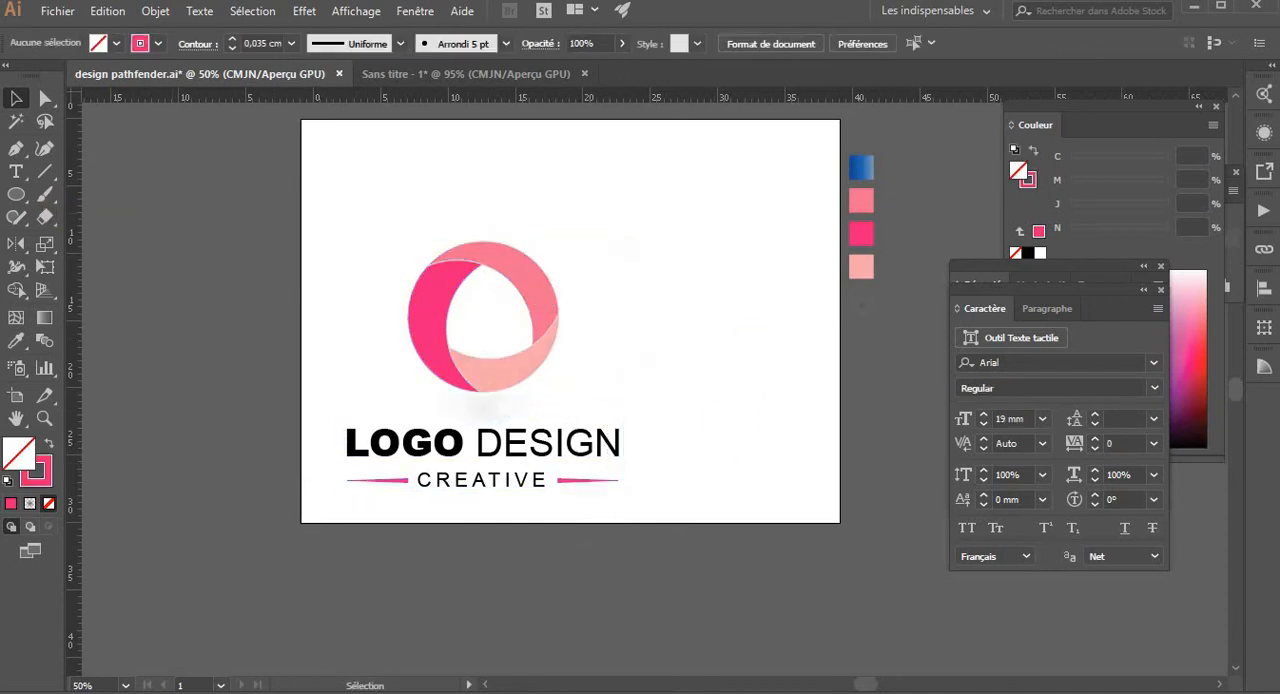
- Draw a rectangle covering the whole artboard and fill it with the light pink sampled from the circle's lower band
{"action": "left_click_drag", "start_coordinate": [16, 193], "coordinate": [80, 188]}
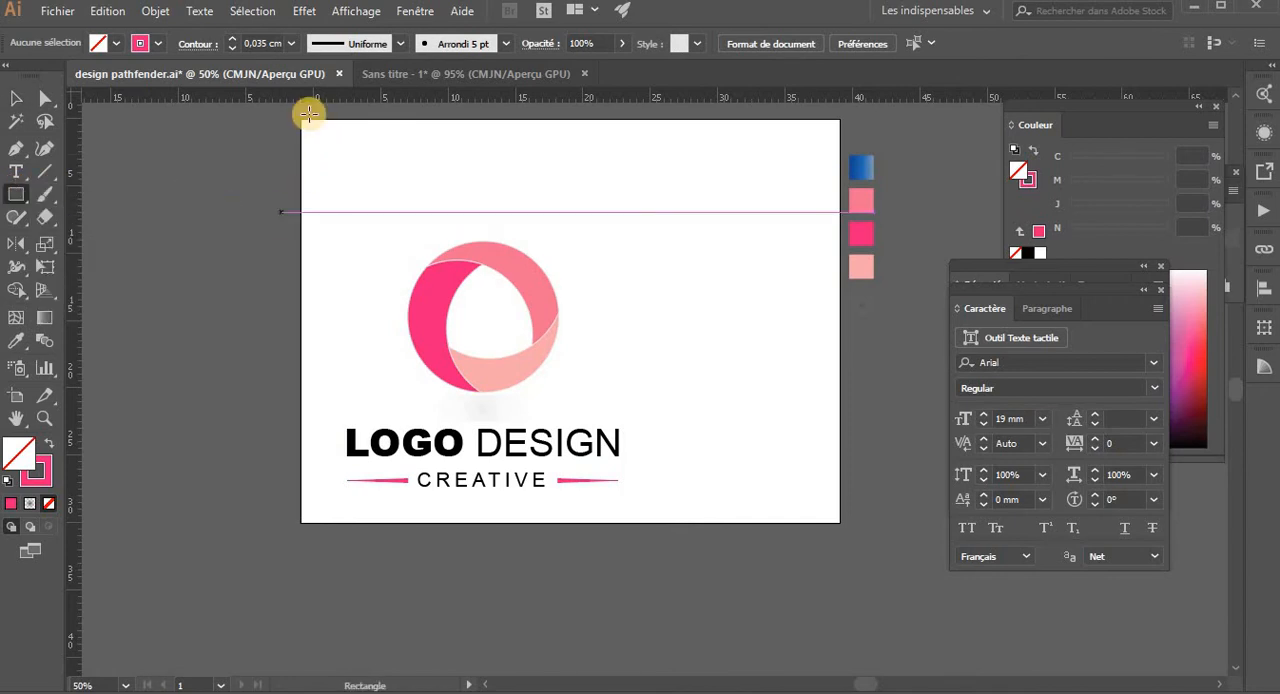
{"action": "left_click_drag", "start_coordinate": [302, 120], "coordinate": [842, 521]}
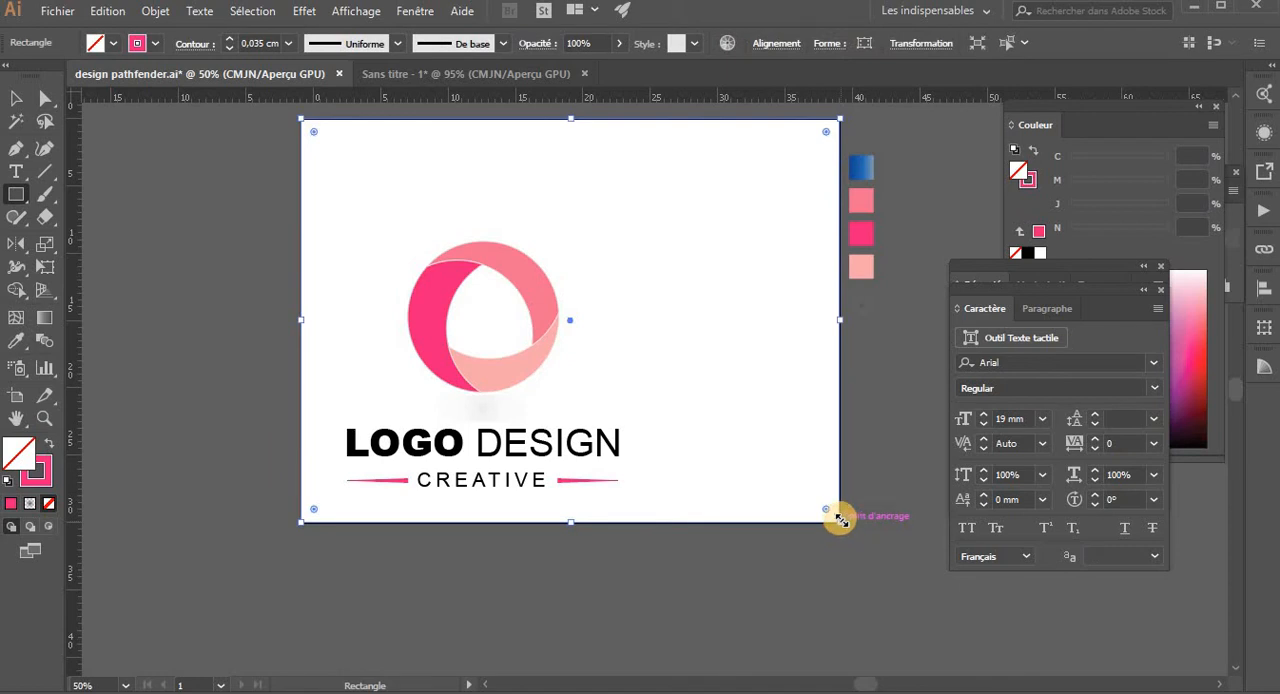
{"action": "key", "text": "i"}
{"action": "left_click", "coordinate": [520, 358]}
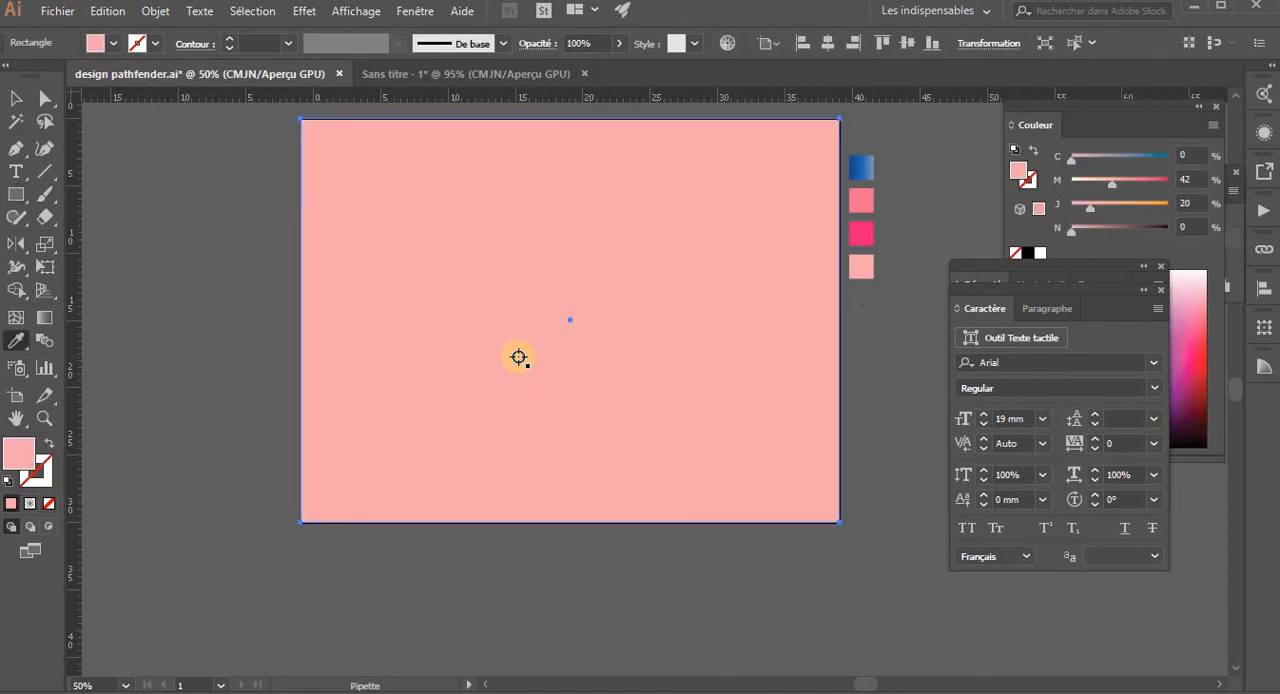
- Send the light pink rectangle behind the logo as a background and keep it selected
{"action": "key", "text": "v"}
{"action": "right_click", "coordinate": [587, 298]}
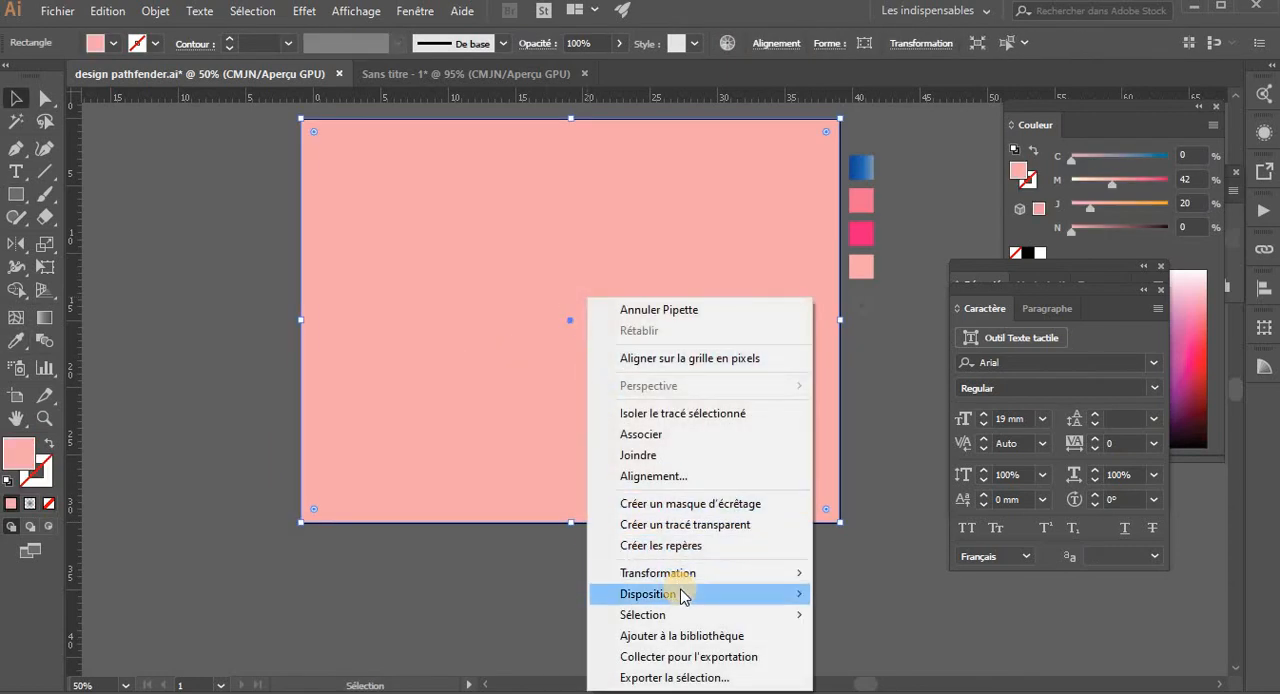
{"action": "mouse_move", "coordinate": [686, 594]}
{"action": "left_click", "coordinate": [845, 666]}
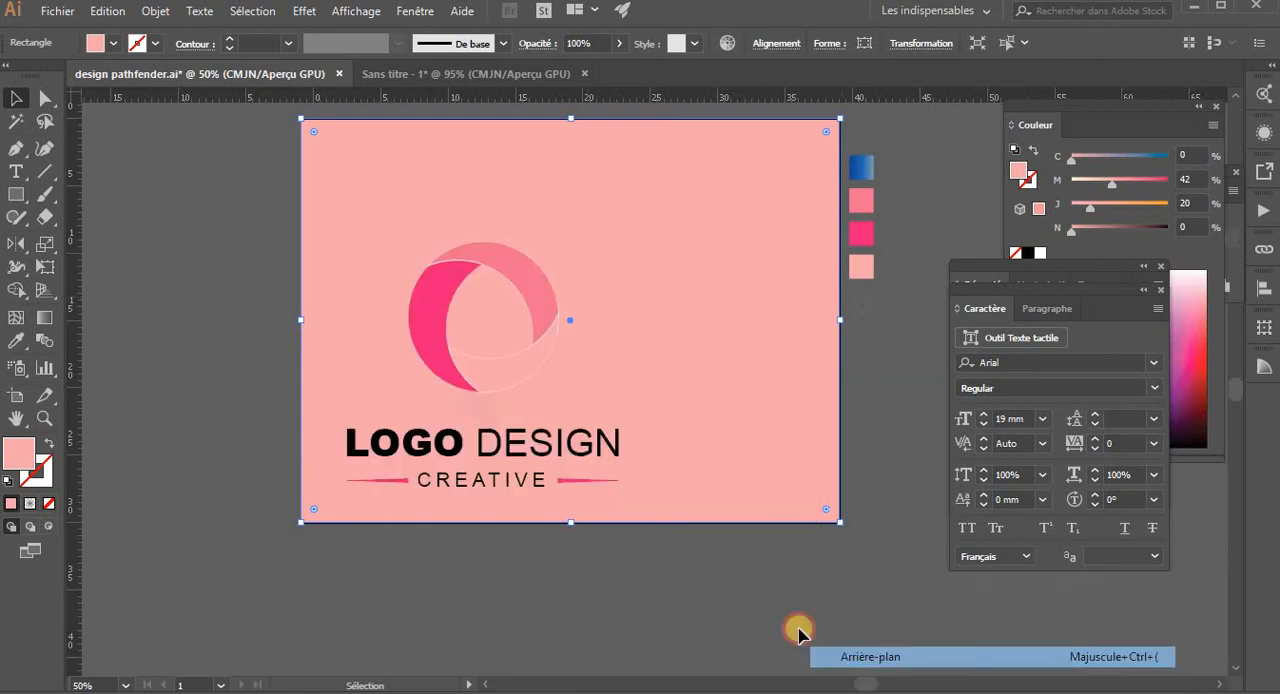
{"action": "left_click", "coordinate": [749, 597]}
{"action": "left_click", "coordinate": [690, 393]}
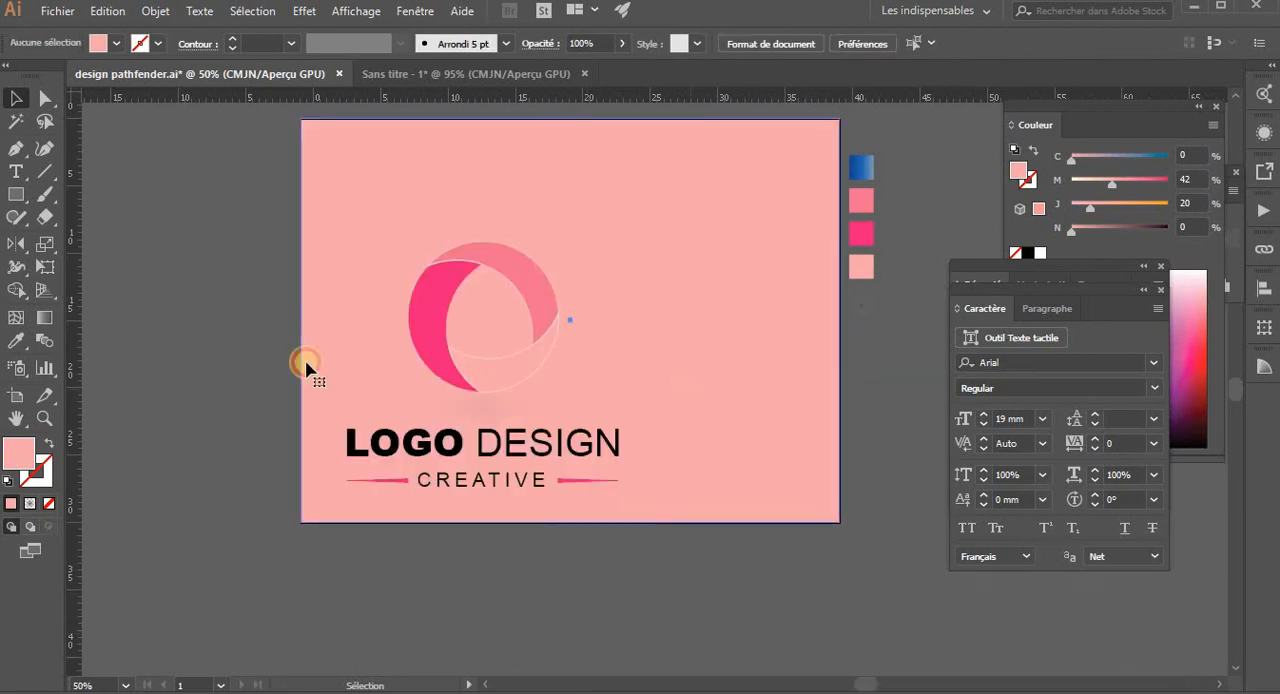
- Give the background rectangle the radial gradient fill with an added light pink stop at 11.08%
{"action": "left_click", "coordinate": [43, 320]}
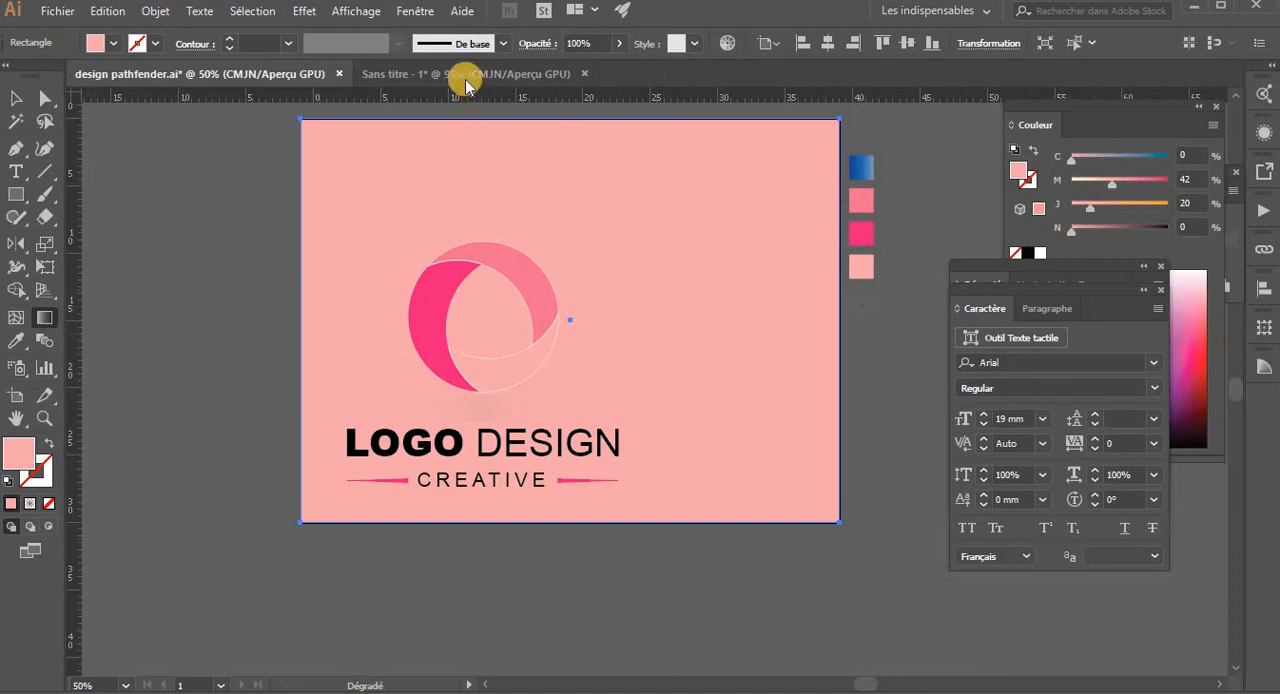
{"action": "key", "text": "v"}
{"action": "left_click", "coordinate": [415, 11]}
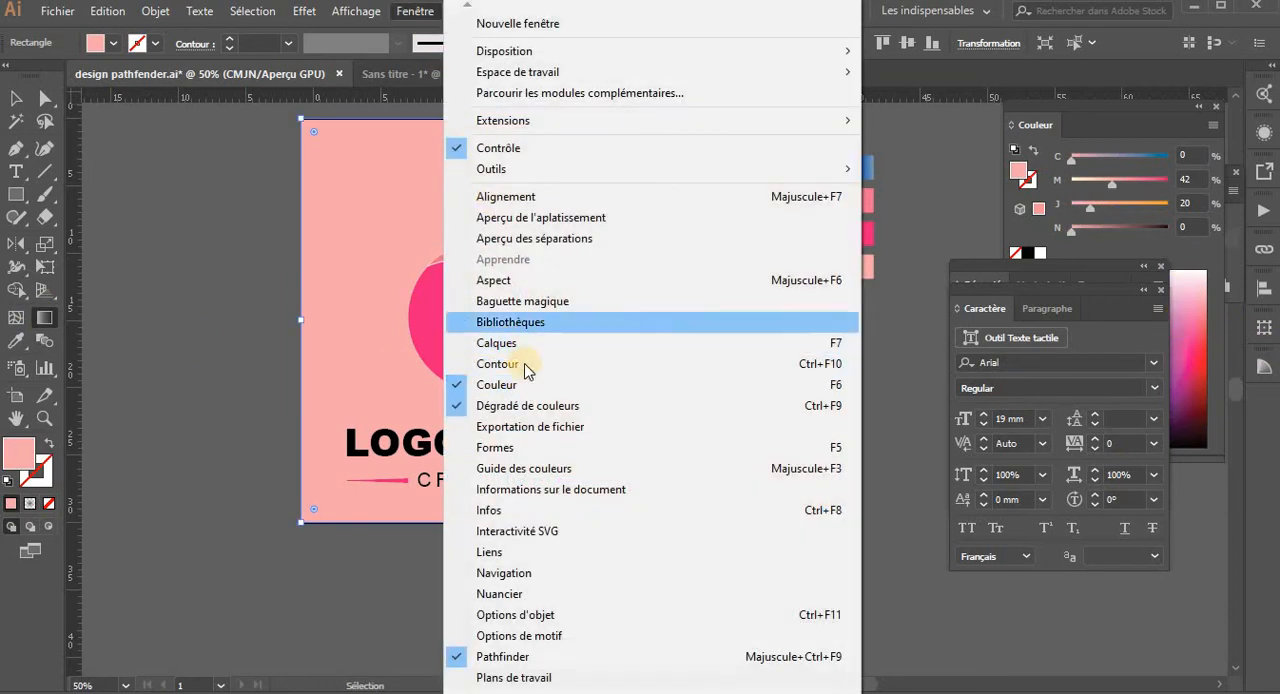
{"action": "left_click", "coordinate": [595, 402]}
{"action": "left_click", "coordinate": [982, 359]}
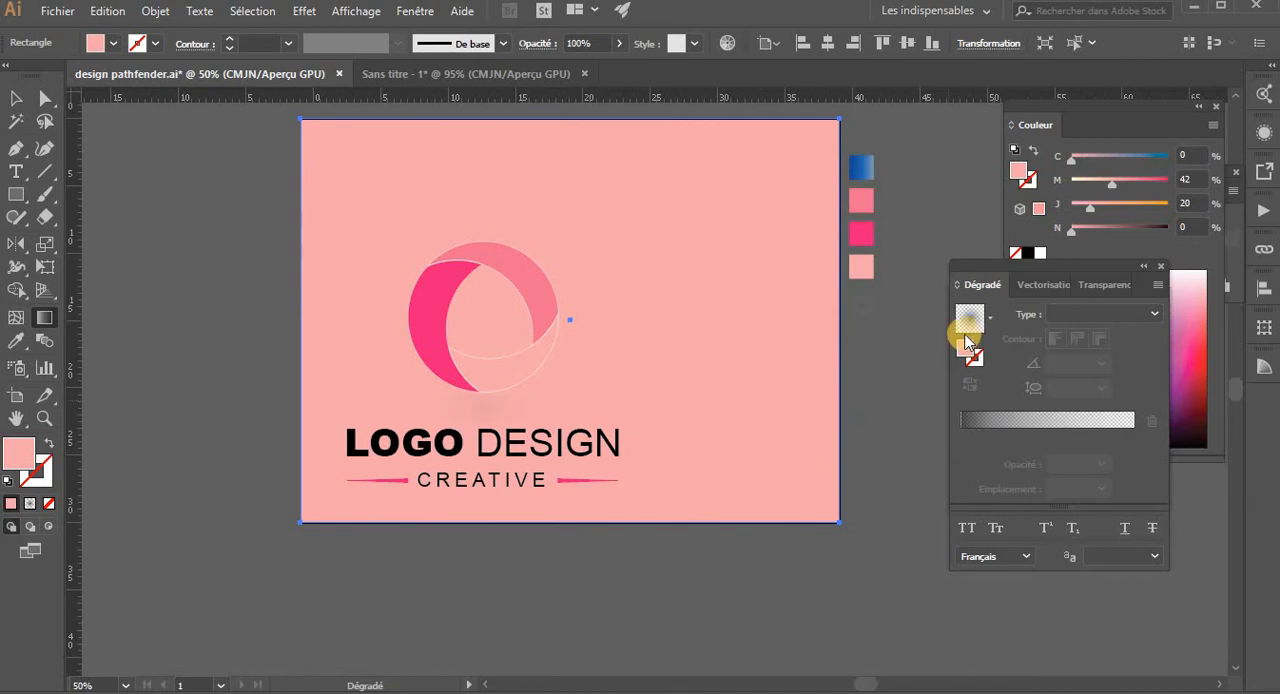
{"action": "left_click", "coordinate": [979, 416]}
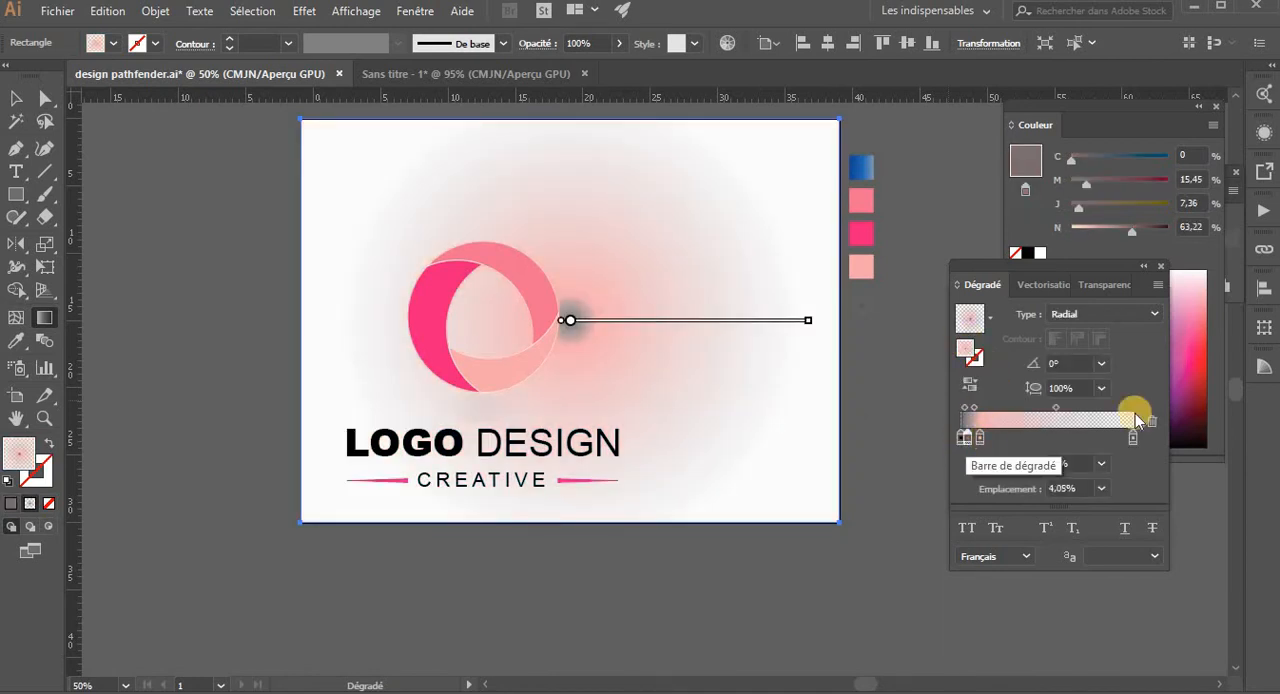
- Delete the dark stops at the start of the gradient, leaving only the light pink and grey stops
{"action": "left_click", "coordinate": [1152, 421]}
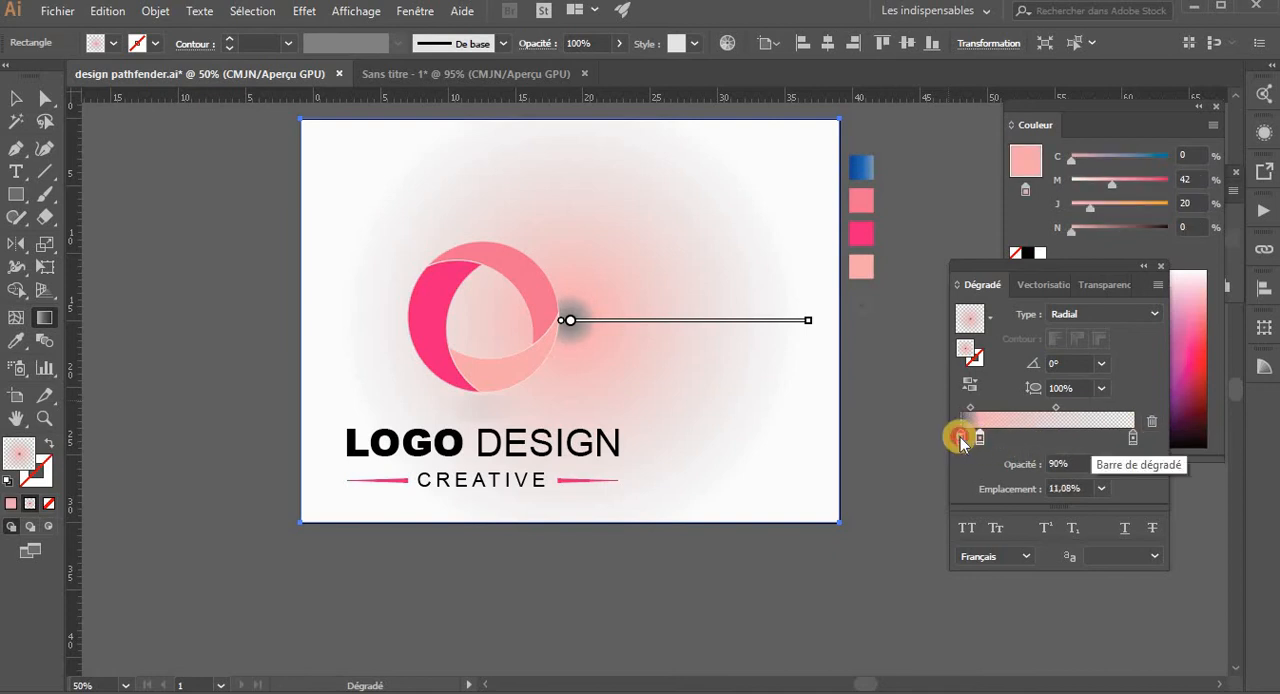
{"action": "left_click", "coordinate": [961, 439]}
{"action": "left_click", "coordinate": [1152, 422]}
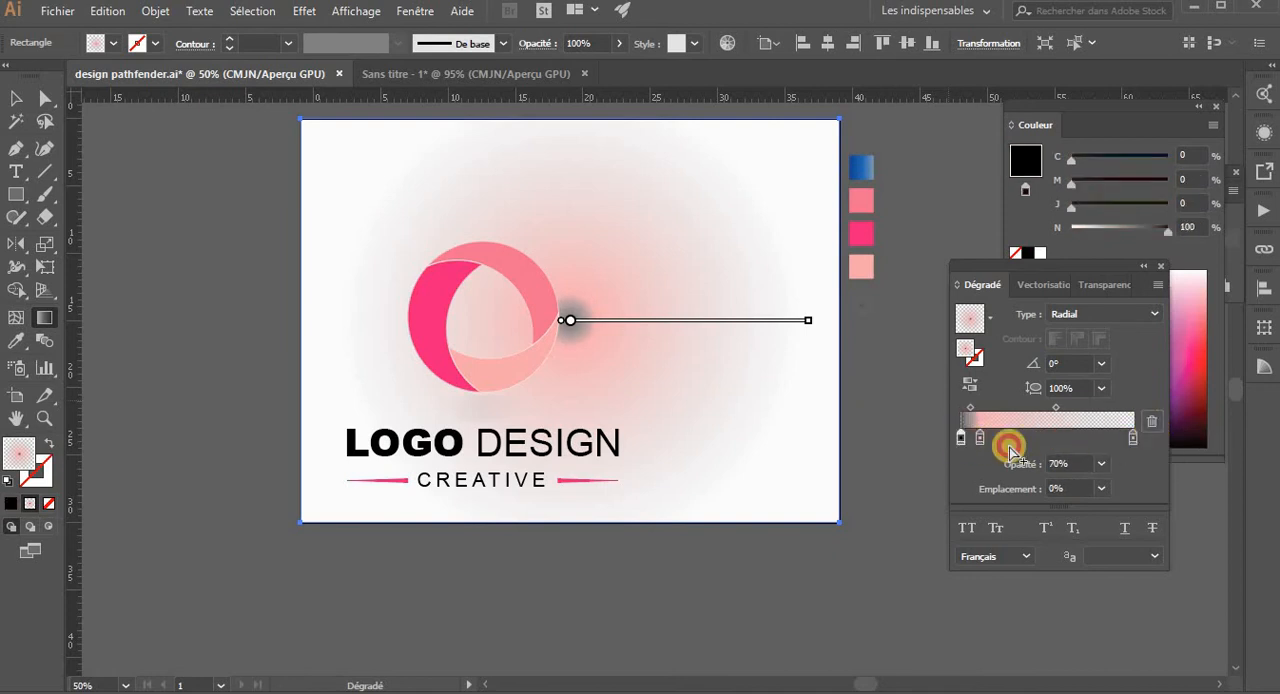
- Set the opacity of both the grey and the light pink gradient stops to 100%
{"action": "left_click", "coordinate": [1130, 443]}
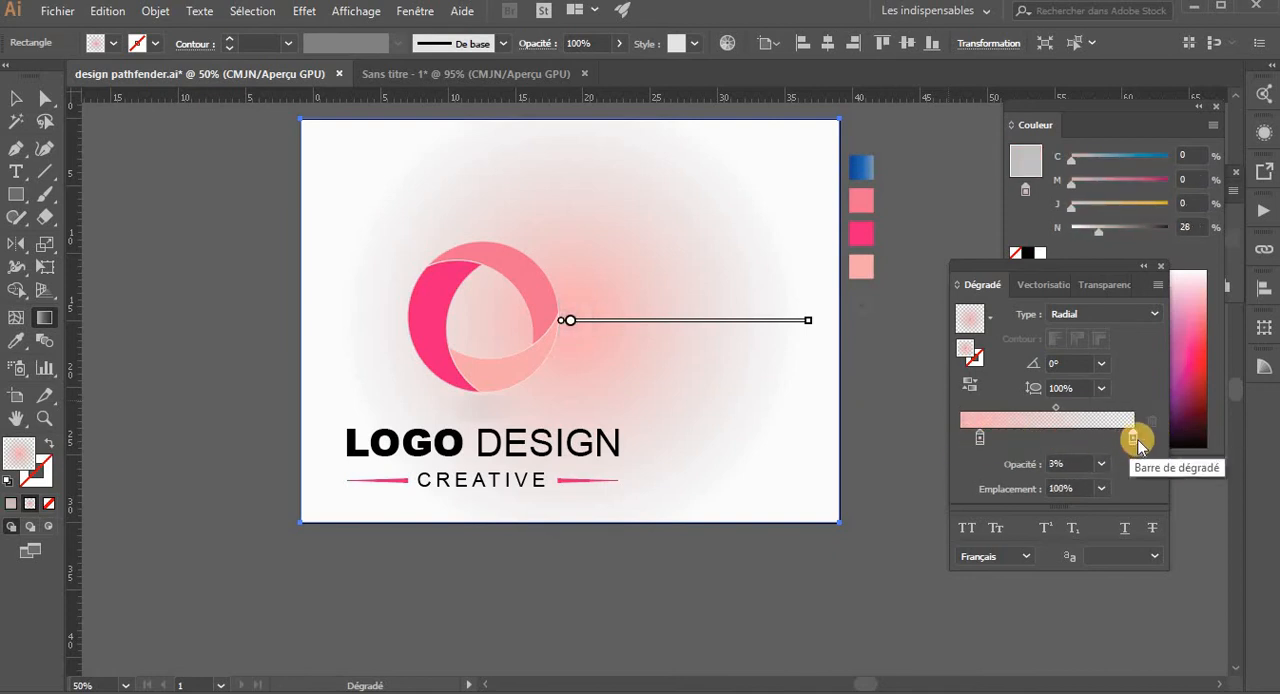
{"action": "left_click", "coordinate": [1103, 463]}
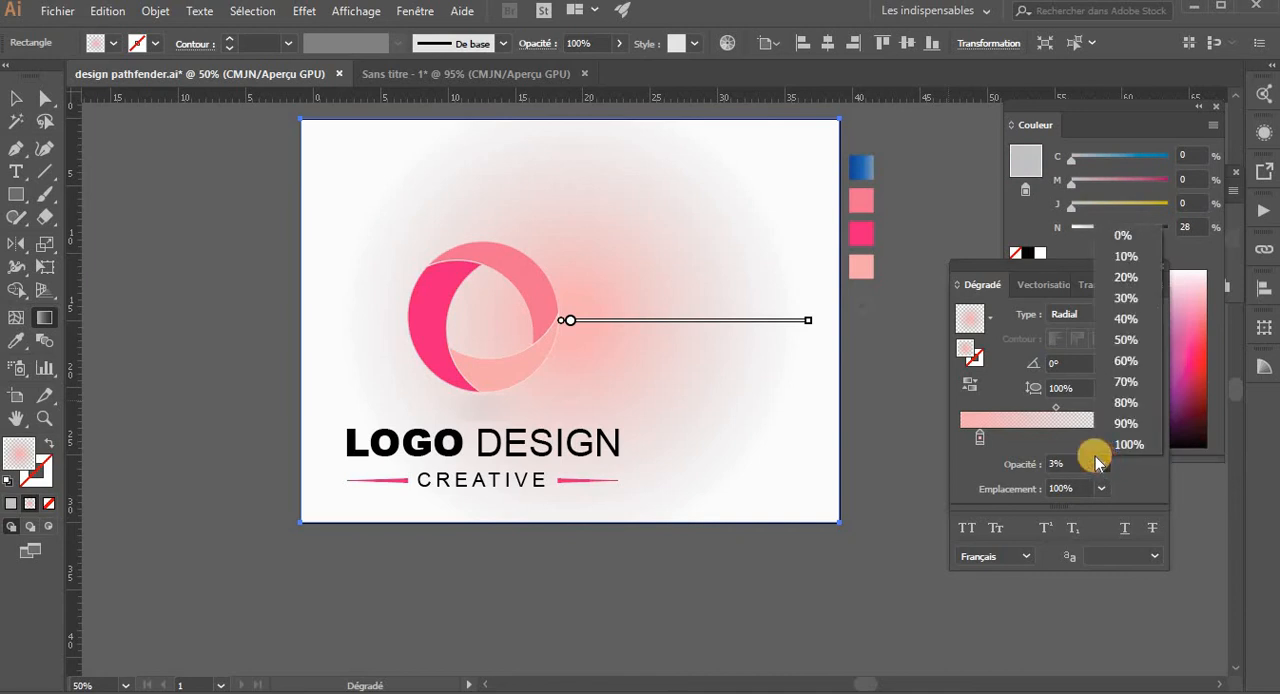
{"action": "left_click", "coordinate": [1122, 445]}
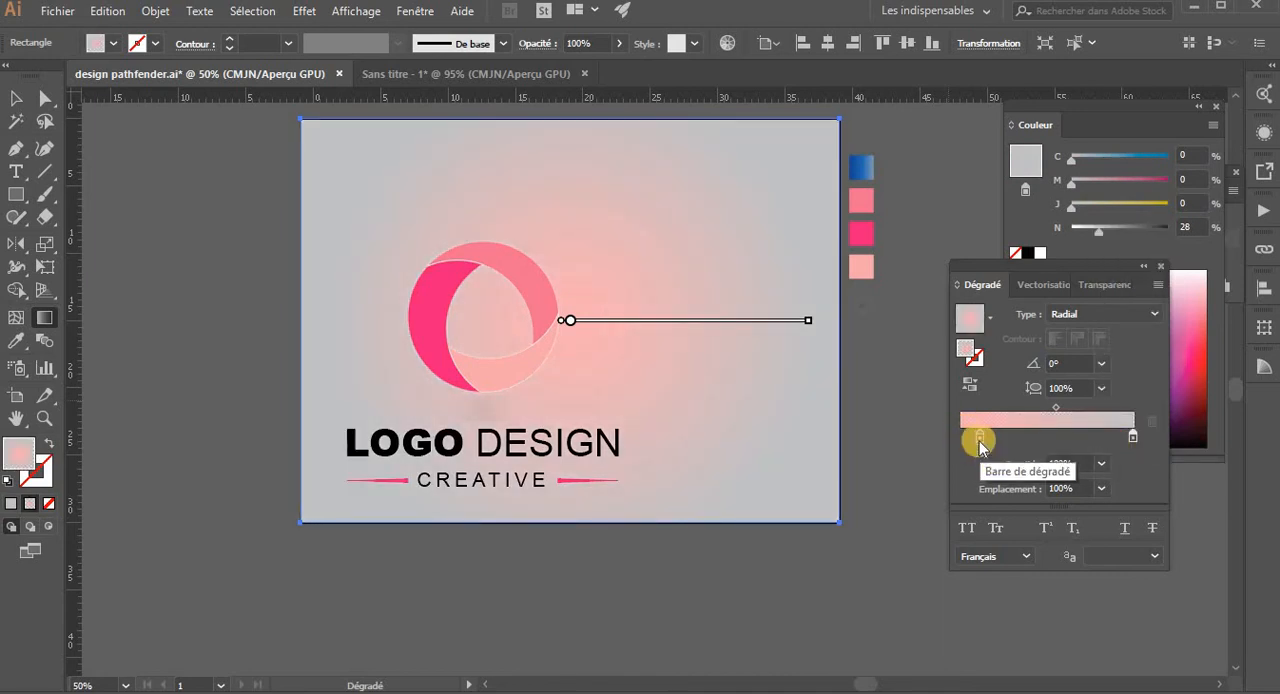
{"action": "left_click", "coordinate": [978, 440]}
{"action": "left_click", "coordinate": [1101, 463]}
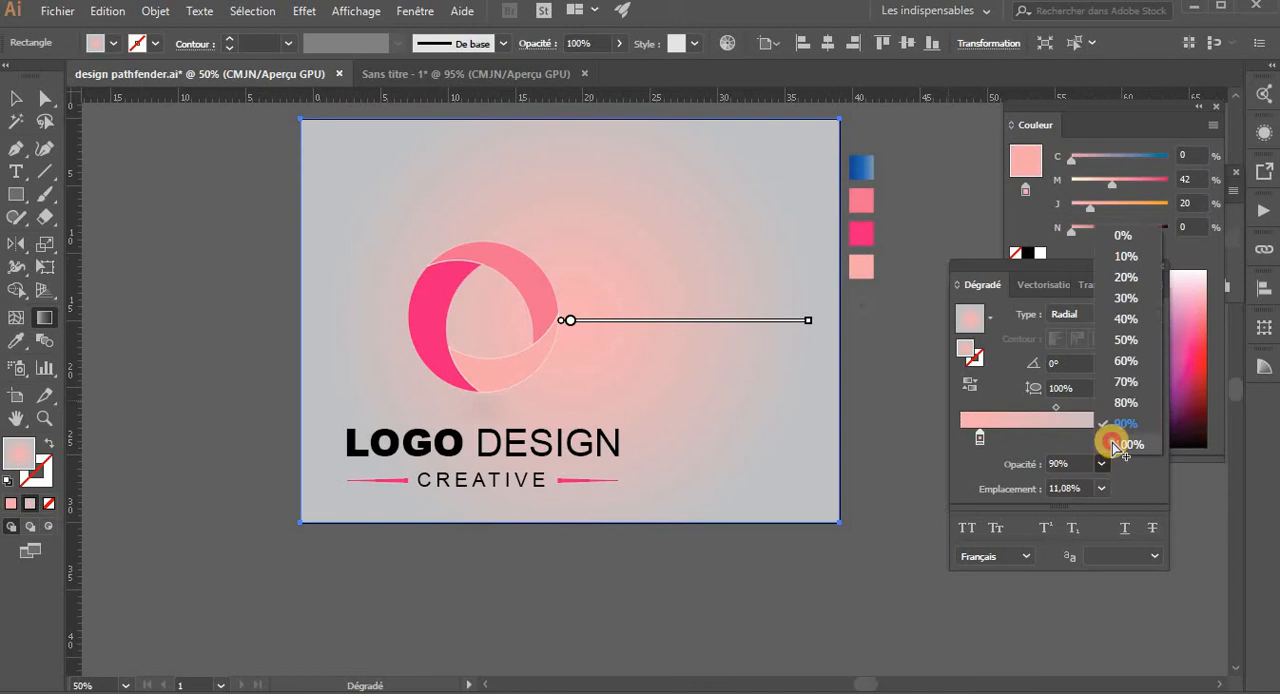
{"action": "left_click", "coordinate": [1112, 442]}
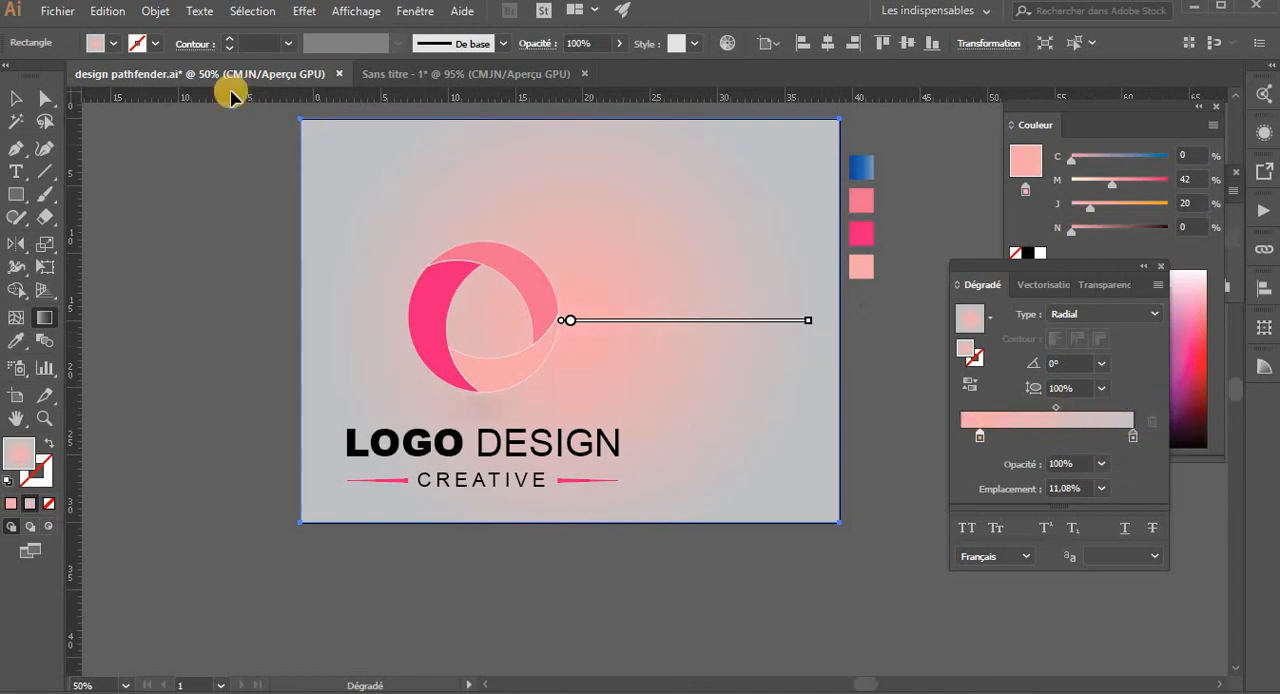
- Try to add the white swatch as a middle stop in the background's radial gradient
{"action": "key", "text": "g"}
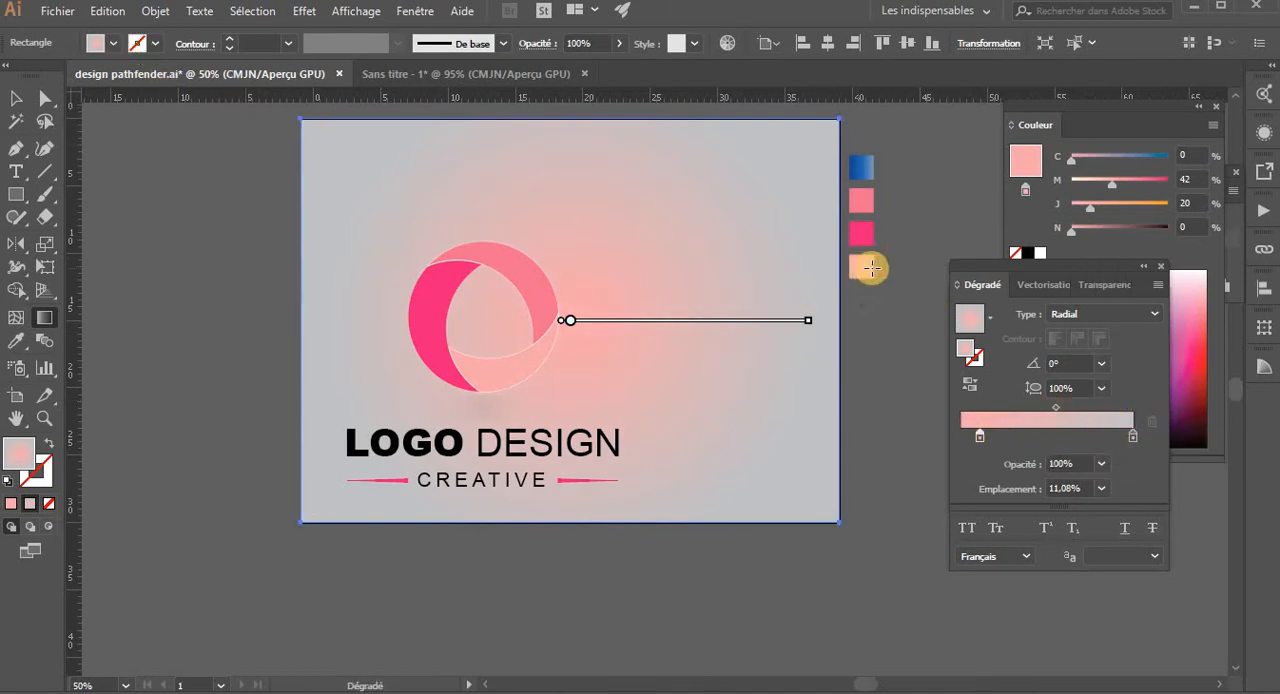
{"action": "key", "text": "v"}
{"action": "left_click", "coordinate": [113, 43]}
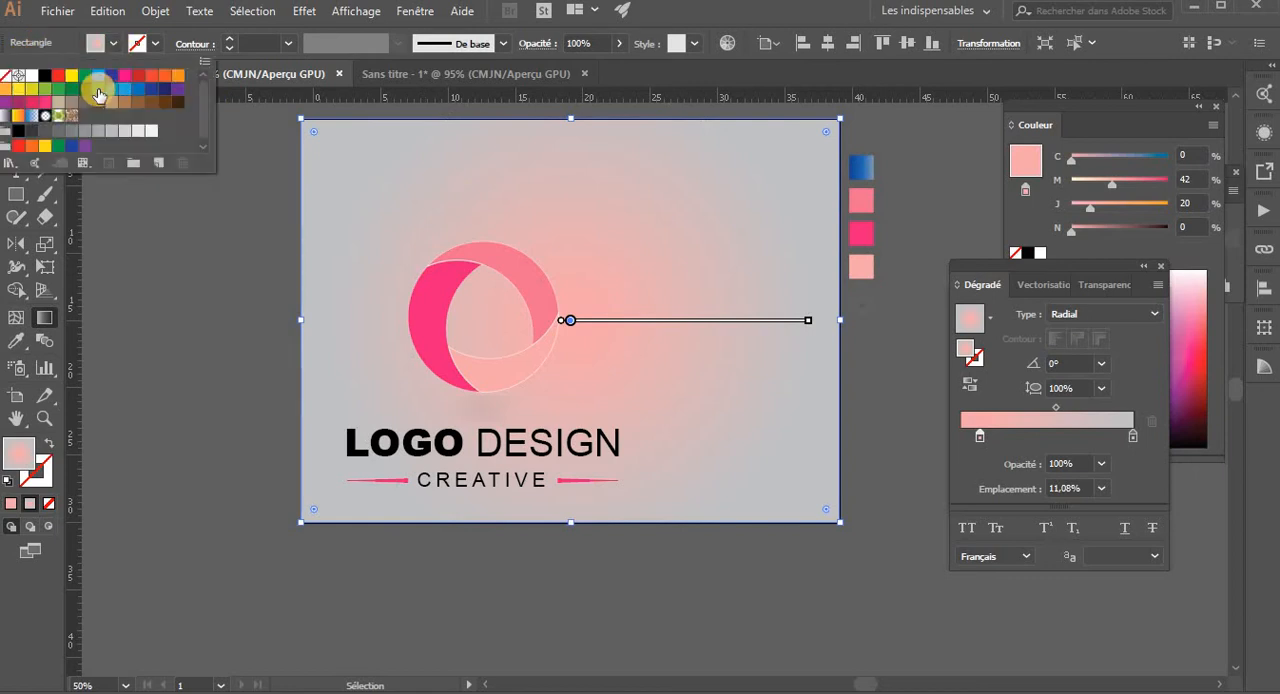
{"action": "left_click_drag", "start_coordinate": [33, 80], "coordinate": [1076, 430]}
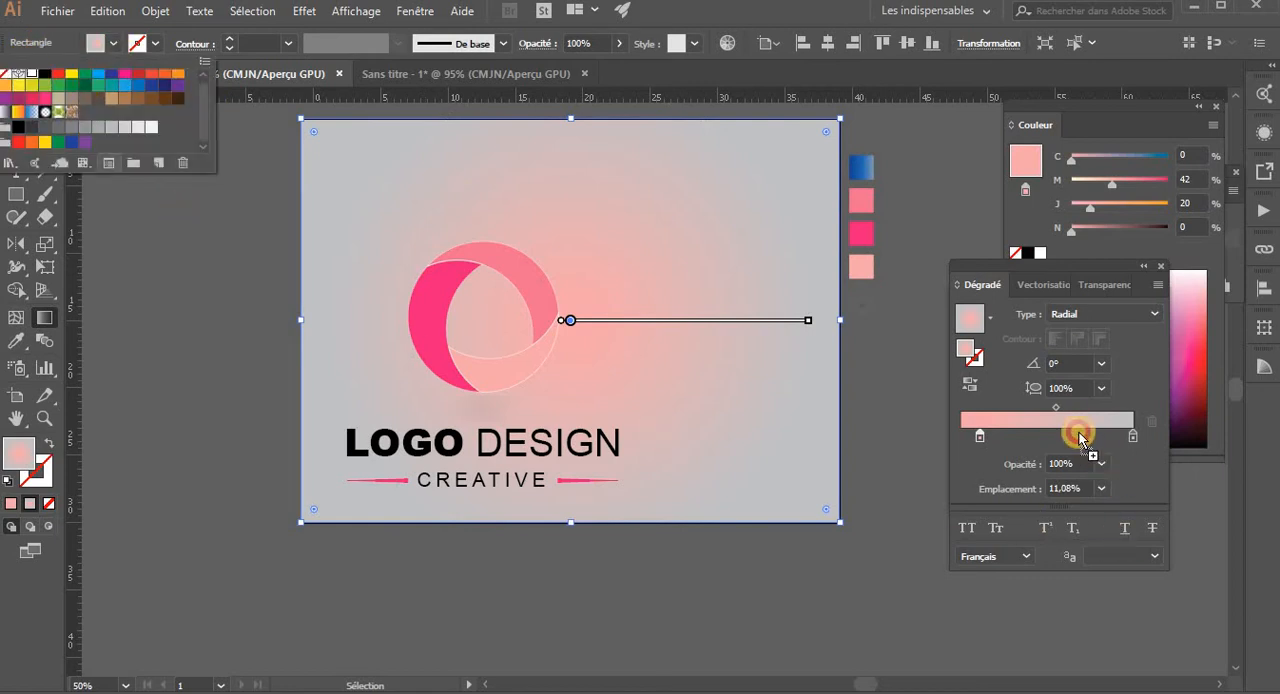
{"action": "mouse_move", "coordinate": [1146, 450]}
{"action": "left_mouse_down"}
{"action": "mouse_move", "coordinate": [1134, 437]}
{"action": "mouse_move", "coordinate": [1148, 430]}
{"action": "left_mouse_up"}
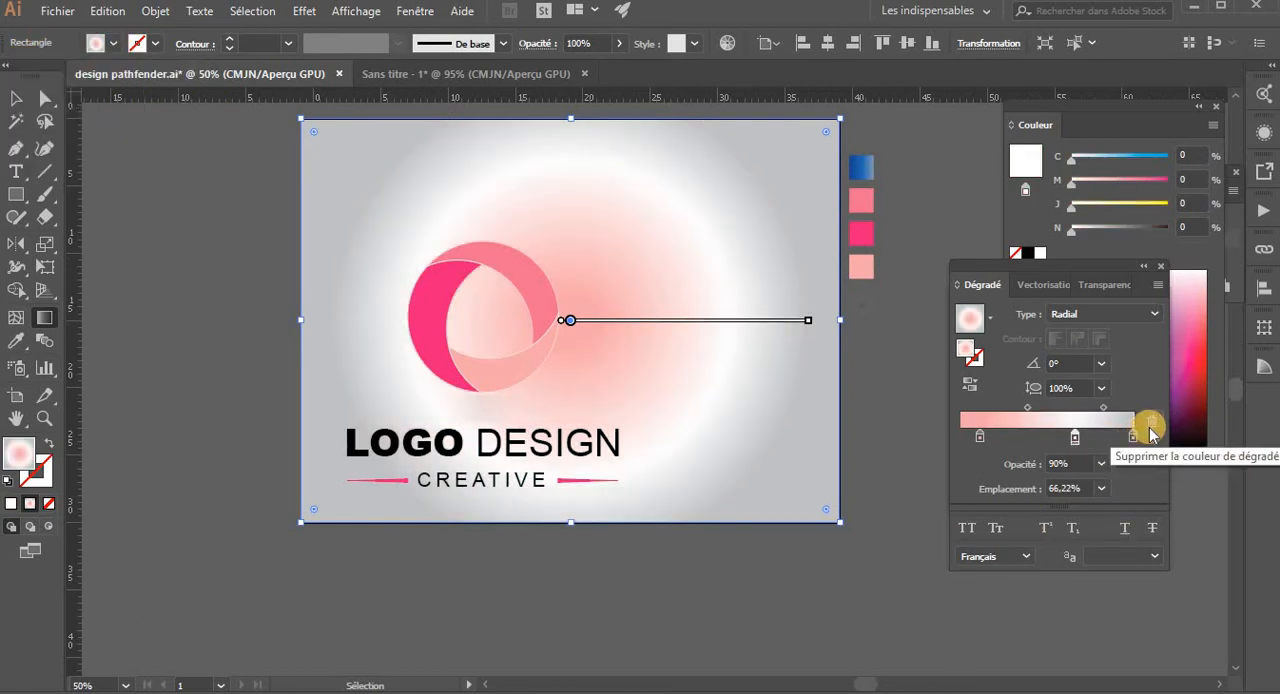
{"action": "left_click", "coordinate": [1155, 425]}
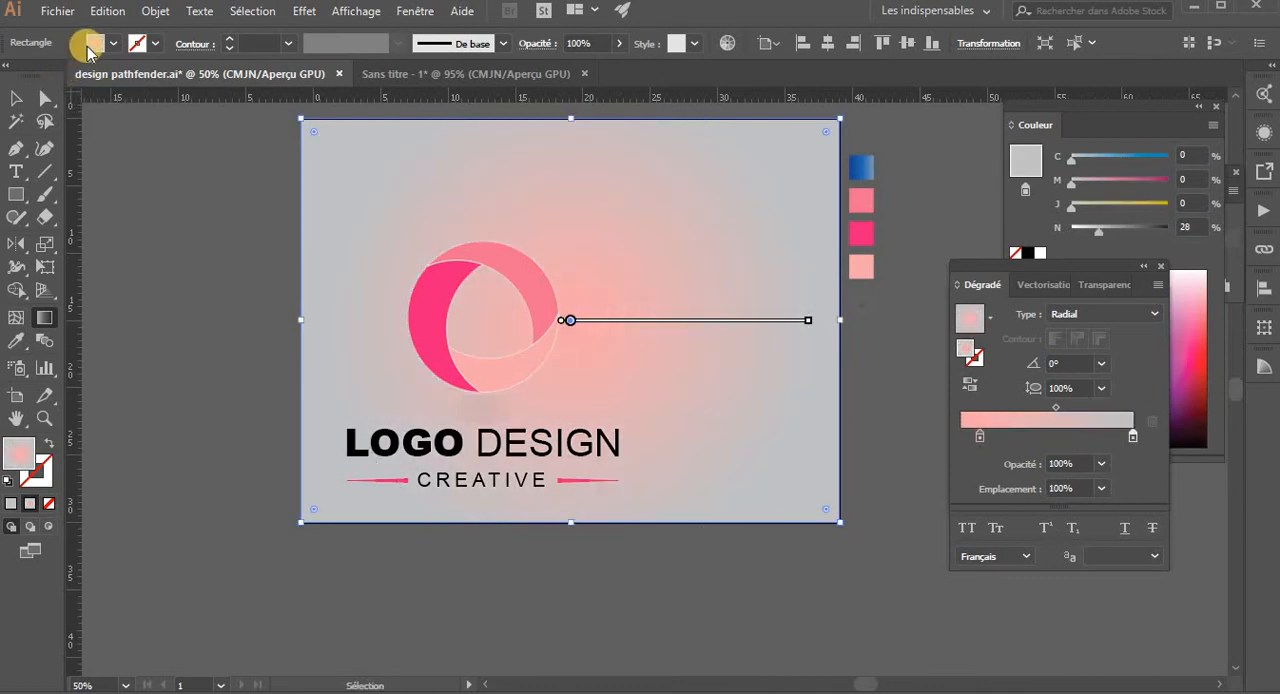
- Add a white stop between the light pink and grey stops, about two thirds along the background gradient
{"action": "left_click", "coordinate": [1071, 437]}
{"action": "double_click", "coordinate": [1071, 437]}
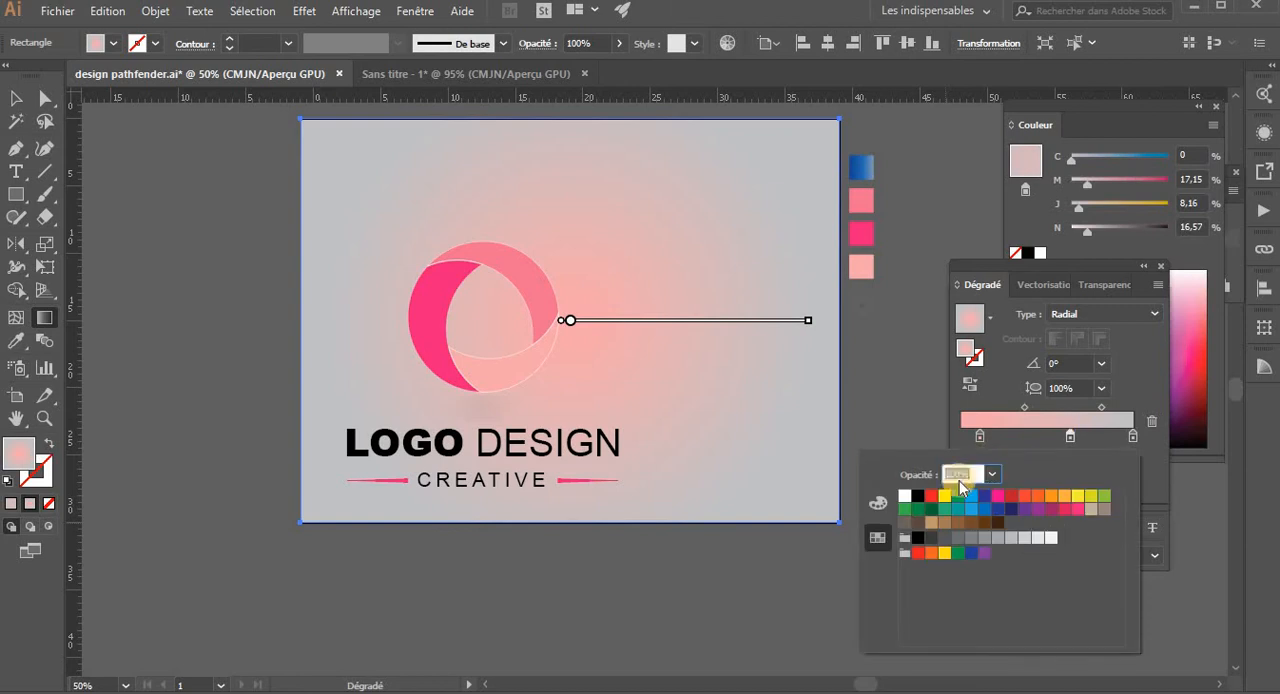
{"action": "left_click", "coordinate": [905, 496]}
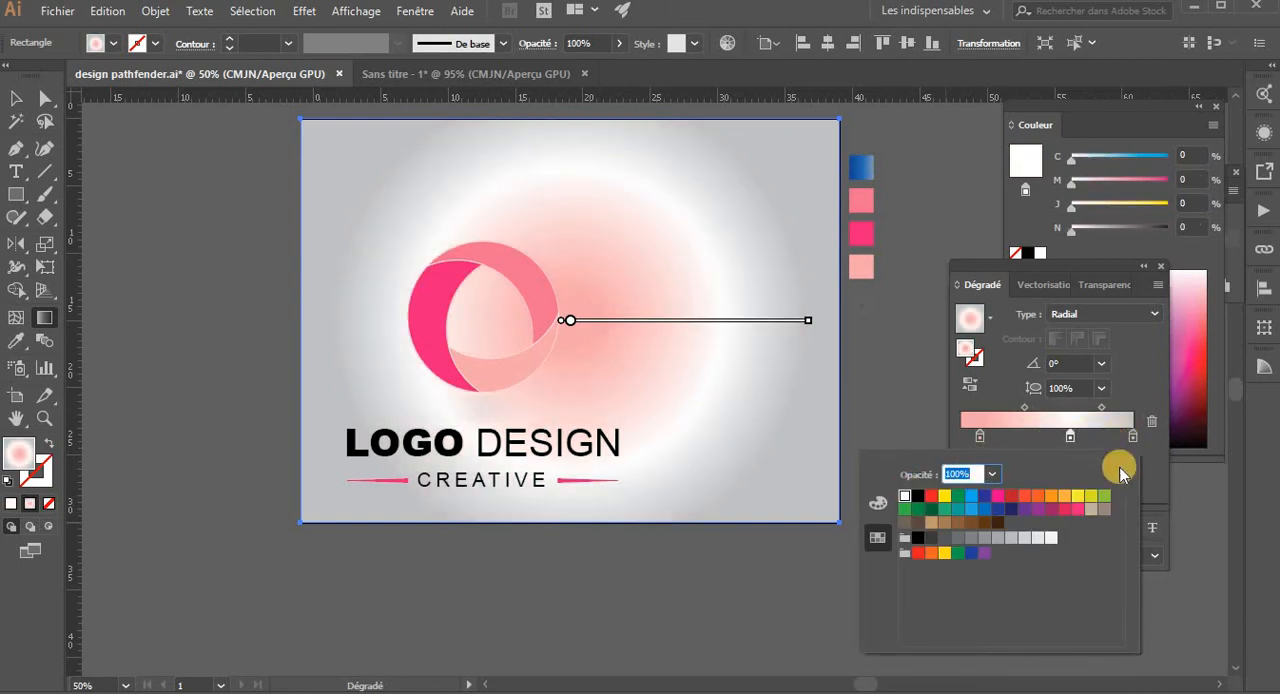
{"action": "left_click", "coordinate": [1157, 473]}
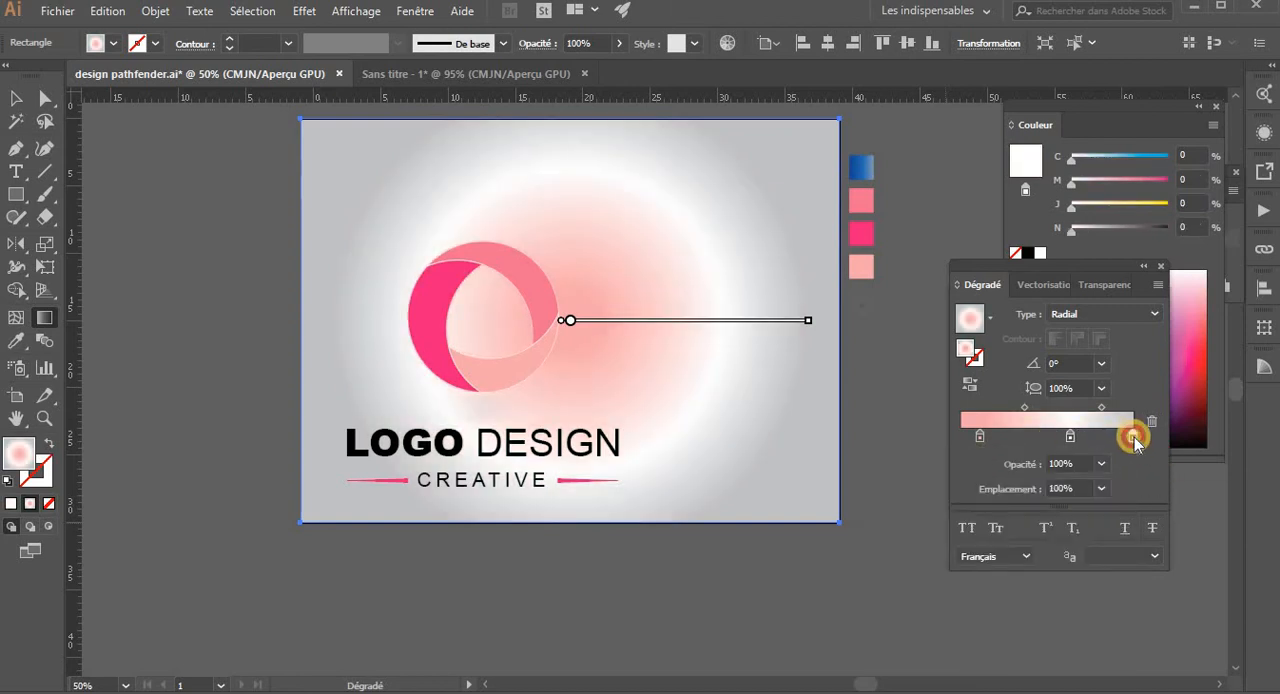
- Remove the grey stop from the background gradient and move the white stop to the 100% location
{"action": "left_click", "coordinate": [1134, 438]}
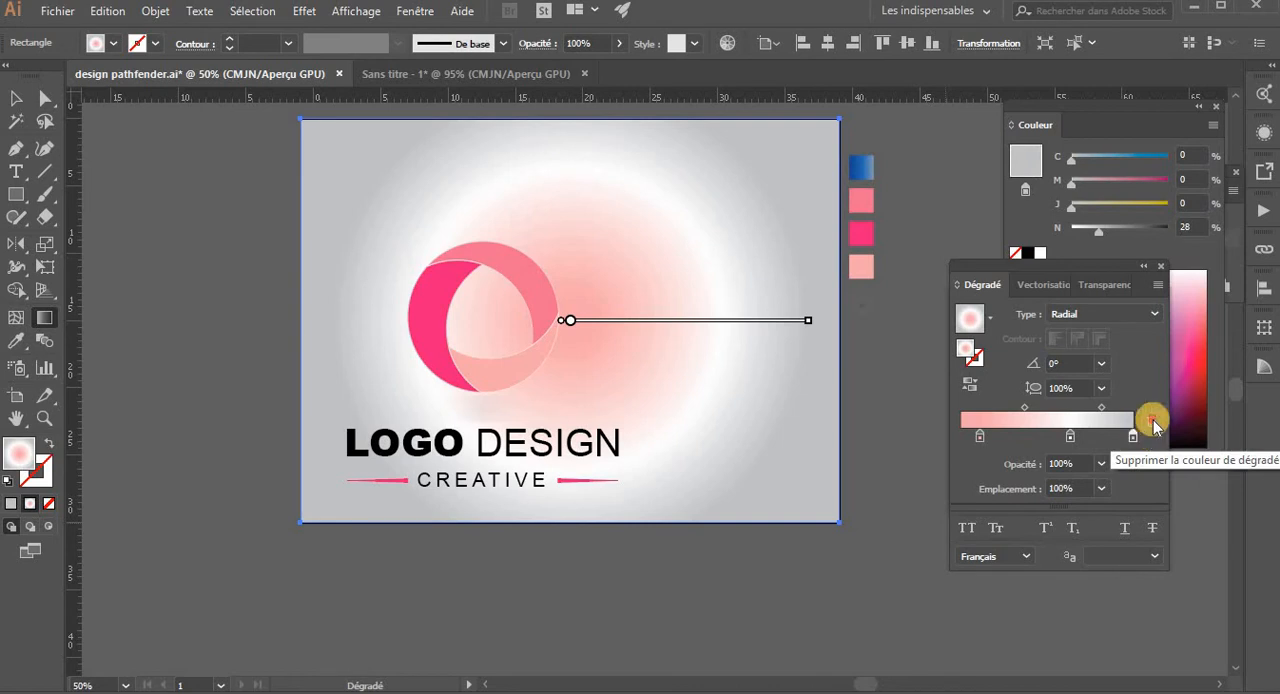
{"action": "left_click", "coordinate": [1146, 430]}
{"action": "left_click", "coordinate": [1069, 441]}
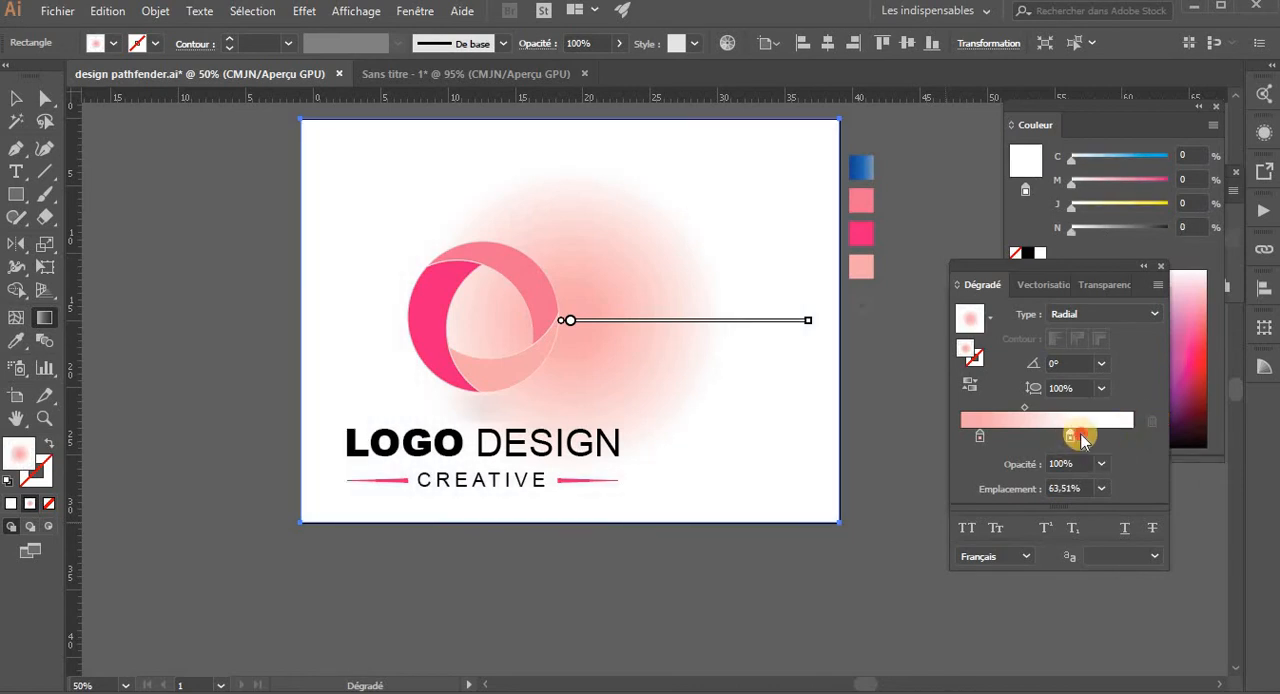
{"action": "left_click_drag", "start_coordinate": [1081, 441], "coordinate": [1150, 433]}
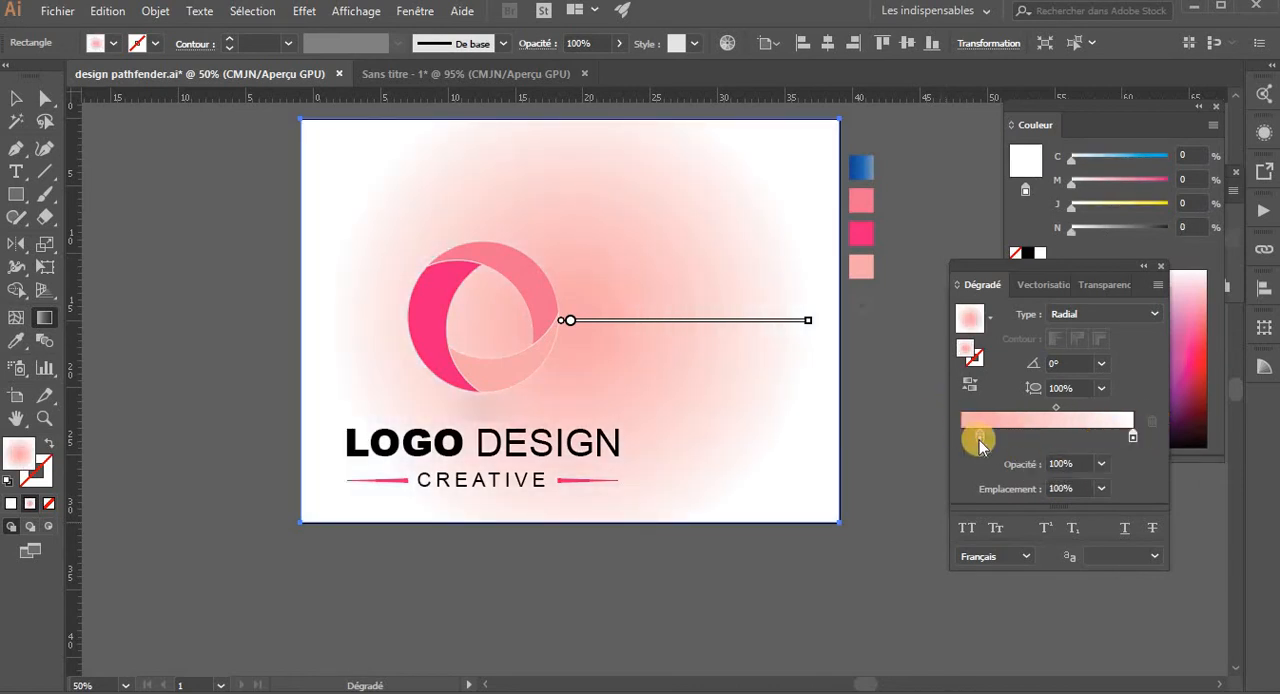
- Change the background gradient to linear and run it diagonally from the lower-left corner to the upper right, at about 33°
{"action": "left_click", "coordinate": [1070, 316]}
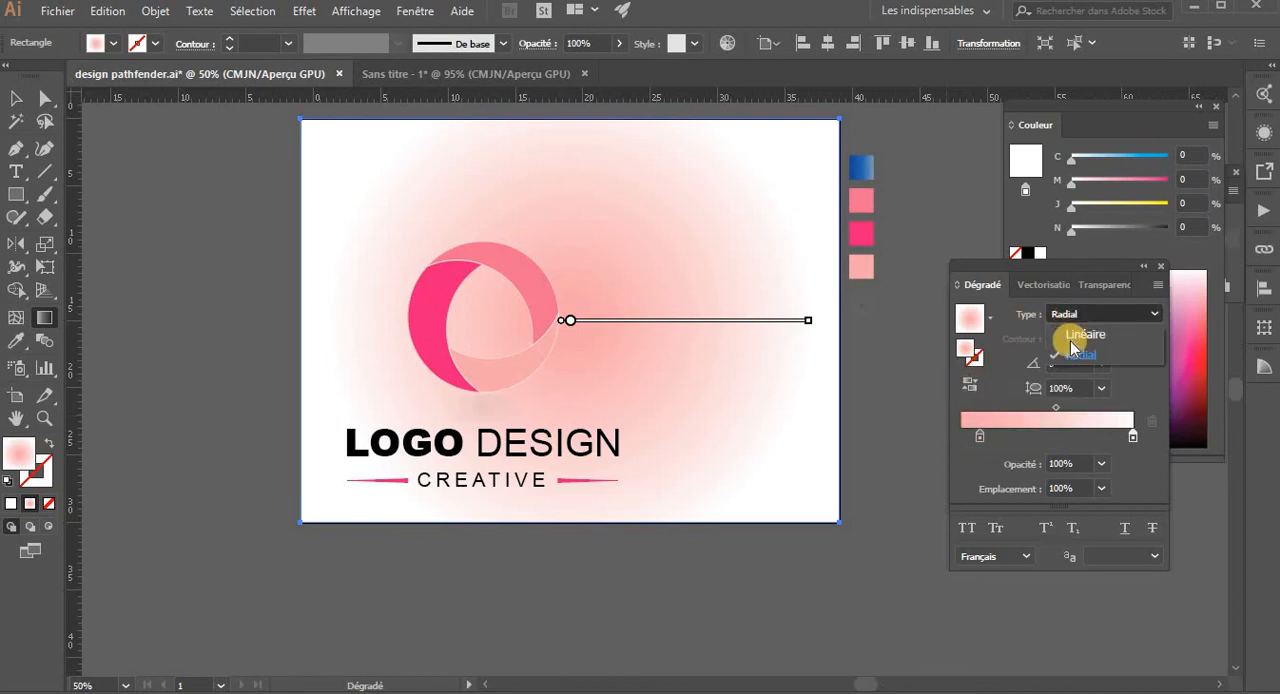
{"action": "left_click", "coordinate": [1080, 335]}
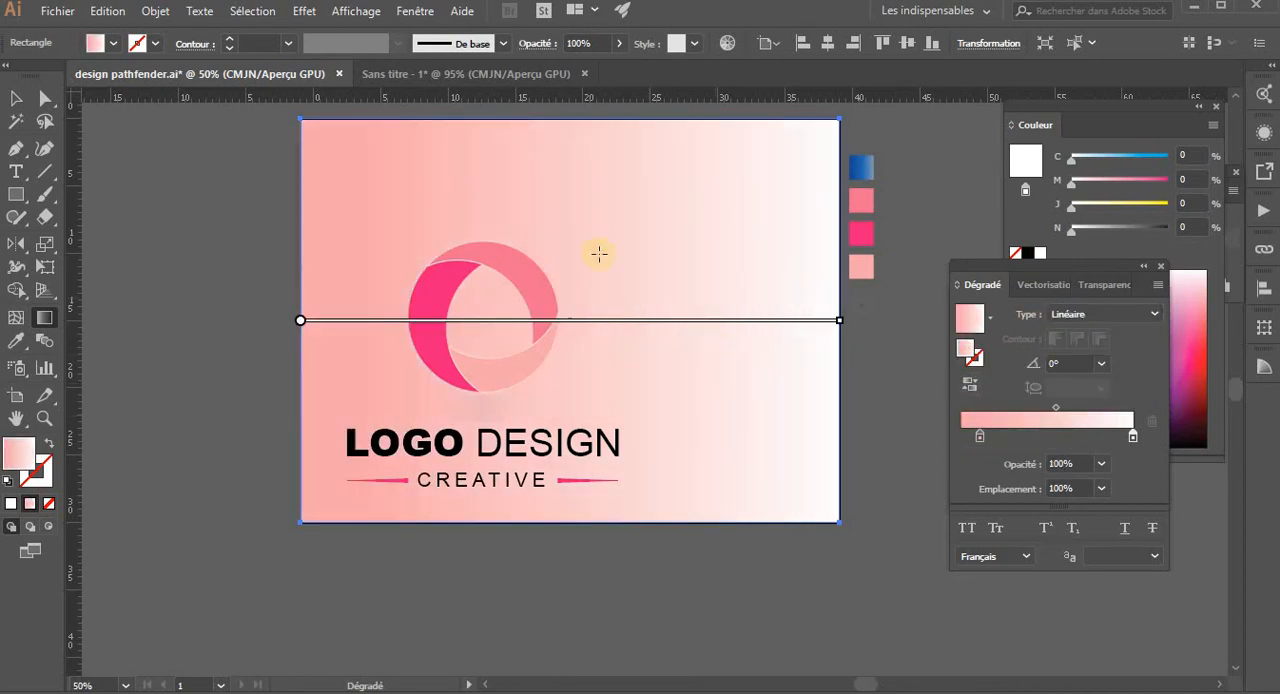
{"action": "left_click_drag", "start_coordinate": [710, 210], "coordinate": [355, 482]}
{"action": "left_click_drag", "start_coordinate": [290, 505], "coordinate": [785, 182]}
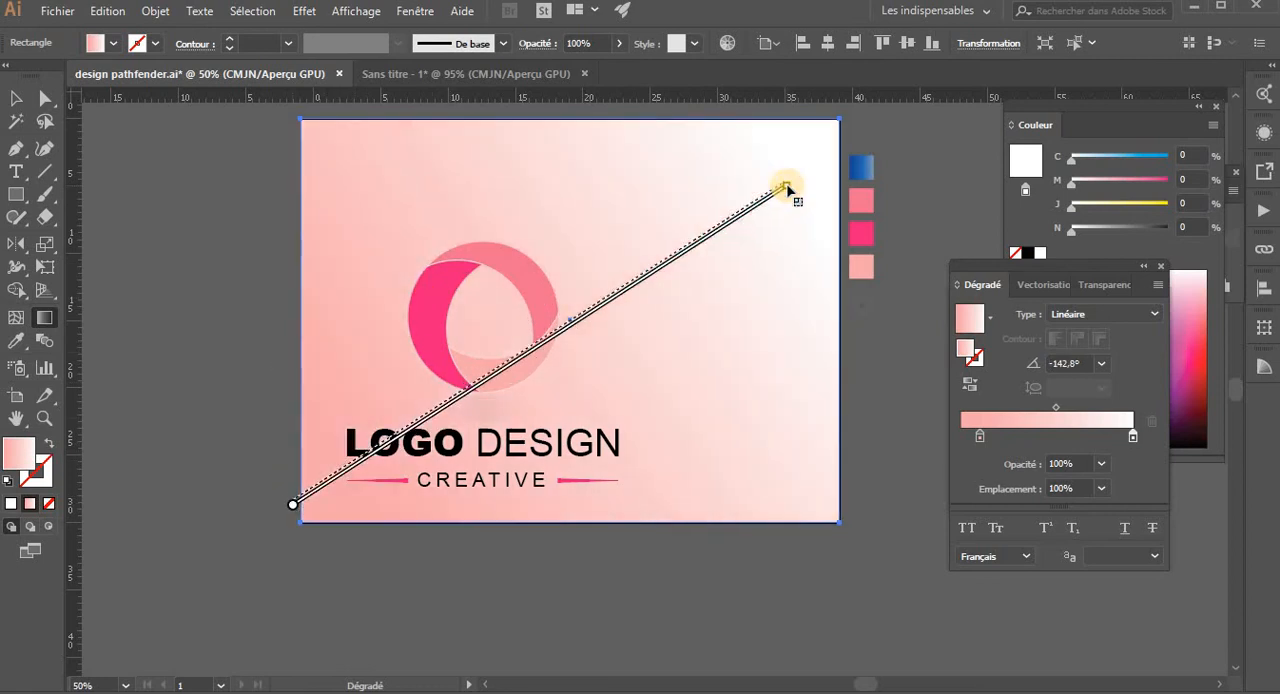
- Centre the logo group horizontally and vertically on the artboard
{"action": "key", "text": "v"}
{"action": "left_click", "coordinate": [530, 377]}
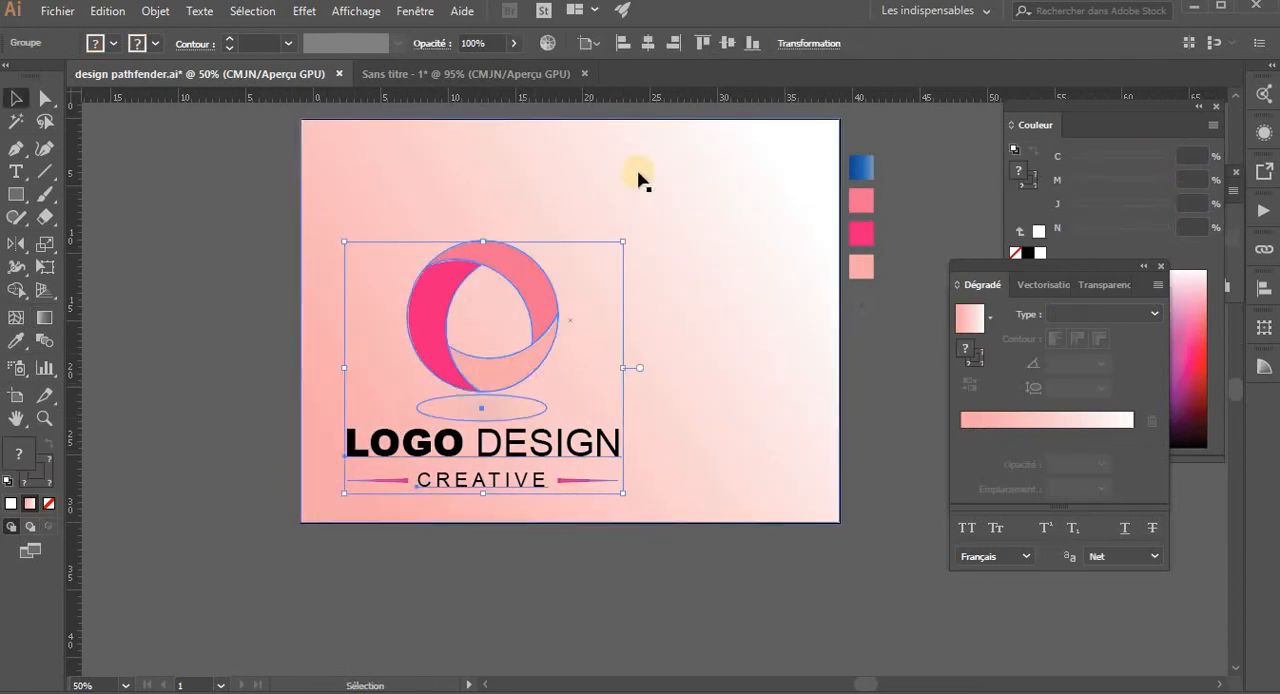
{"action": "left_click", "coordinate": [675, 44]}
{"action": "left_click", "coordinate": [727, 43]}
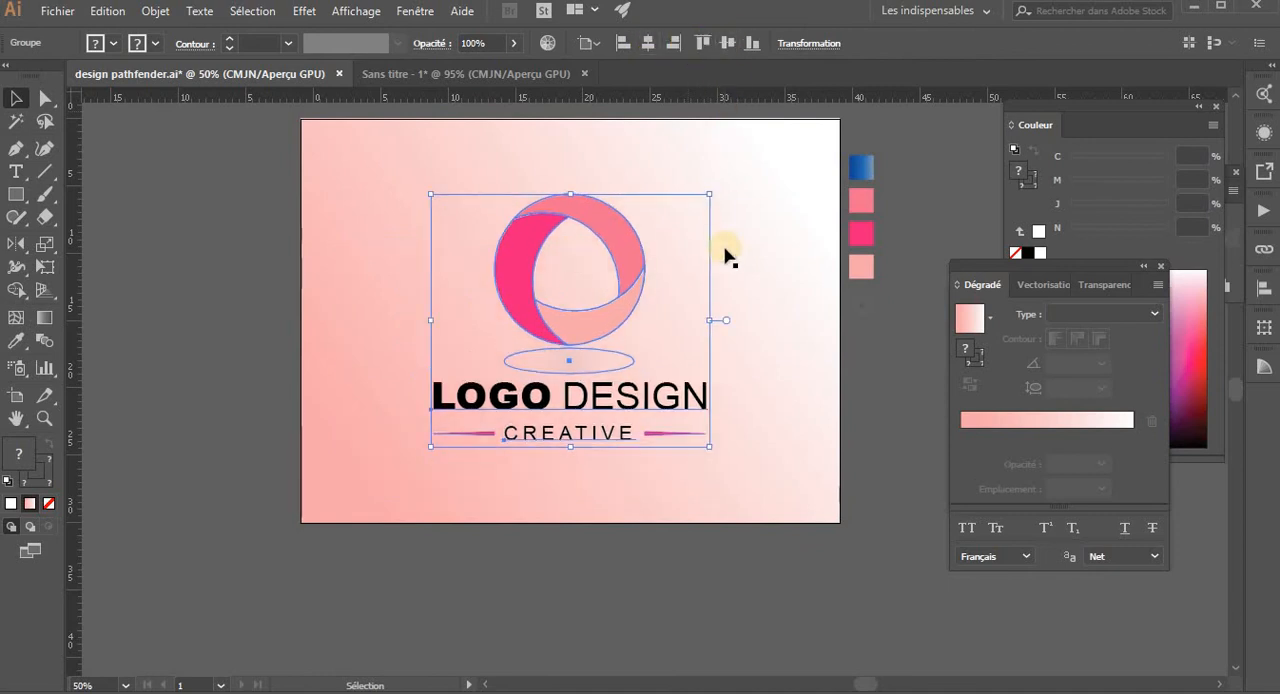
{"action": "left_click", "coordinate": [661, 548]}
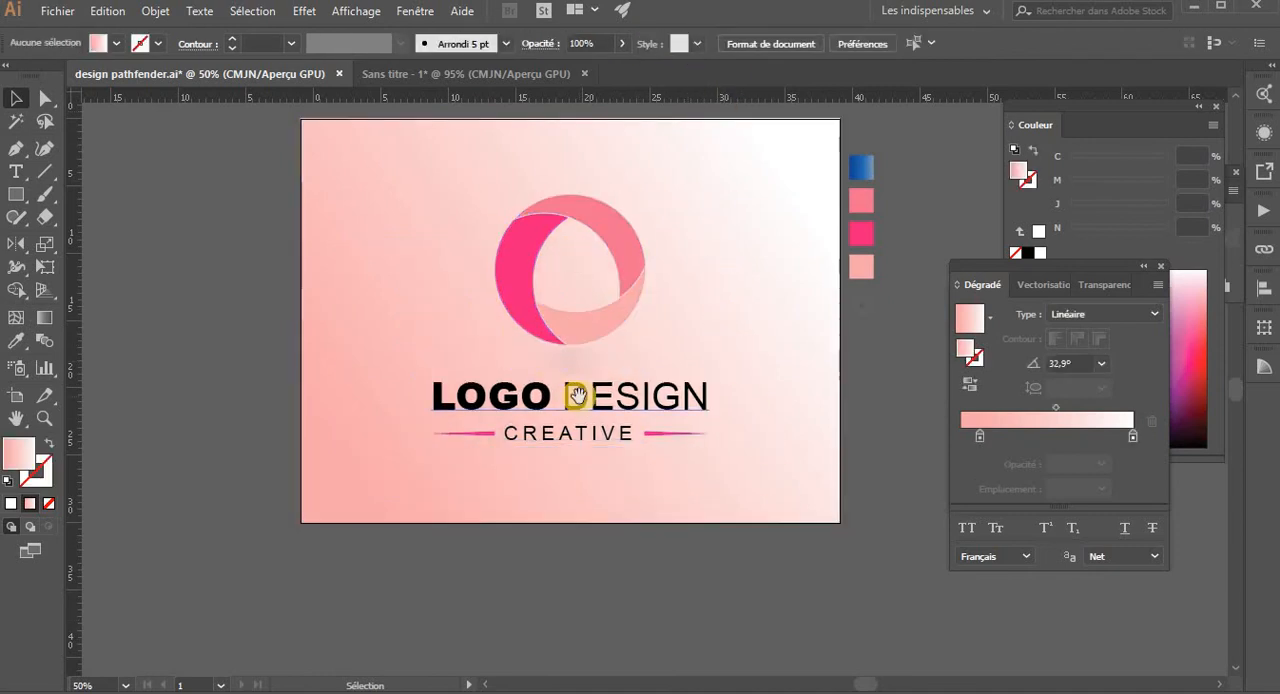
- Redraw the background's linear gradient from beyond the lower-right corner toward the upper left, at about 142°, so pink fades to white
{"action": "key", "text": "space"}
{"action": "left_click_drag", "start_coordinate": [532, 402], "coordinate": [490, 419]}
{"action": "left_click", "coordinate": [651, 337]}
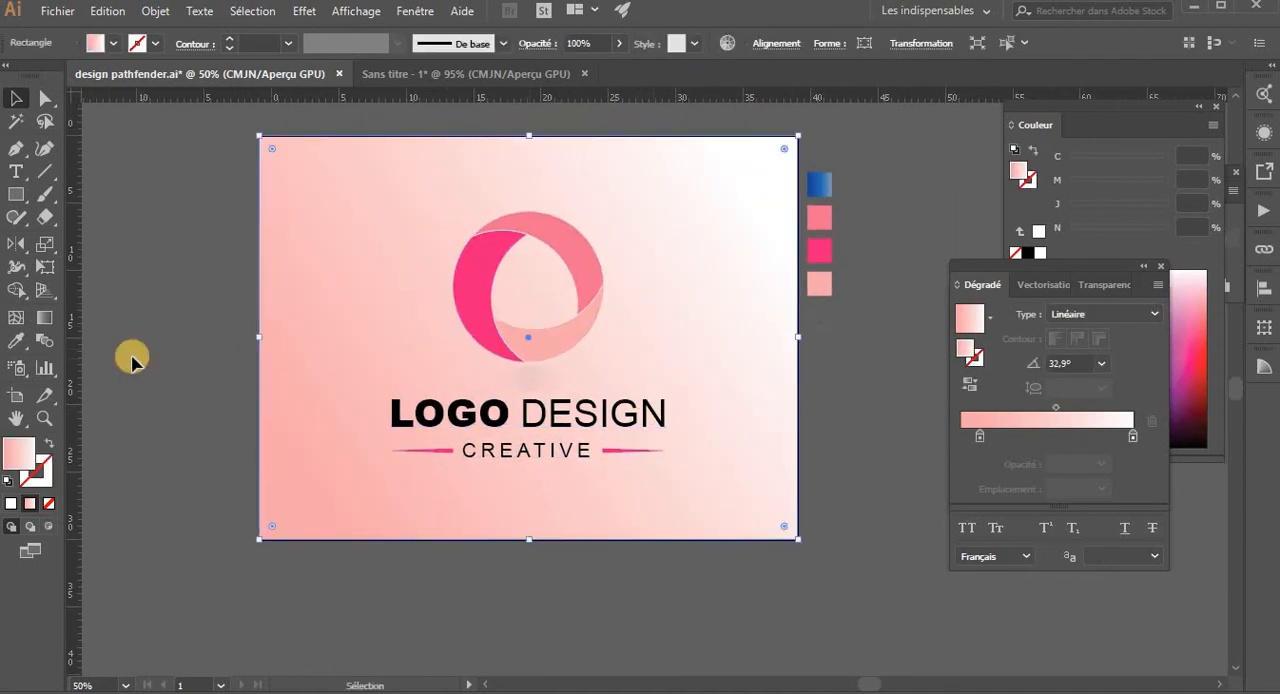
{"action": "left_click", "coordinate": [41, 320]}
{"action": "left_click_drag", "start_coordinate": [229, 122], "coordinate": [510, 325]}
{"action": "mouse_move", "coordinate": [730, 486]}
{"action": "left_mouse_down"}
{"action": "mouse_move", "coordinate": [309, 200]}
{"action": "mouse_move", "coordinate": [318, 183]}
{"action": "left_mouse_up"}
{"action": "left_click_drag", "start_coordinate": [843, 580], "coordinate": [471, 295]}
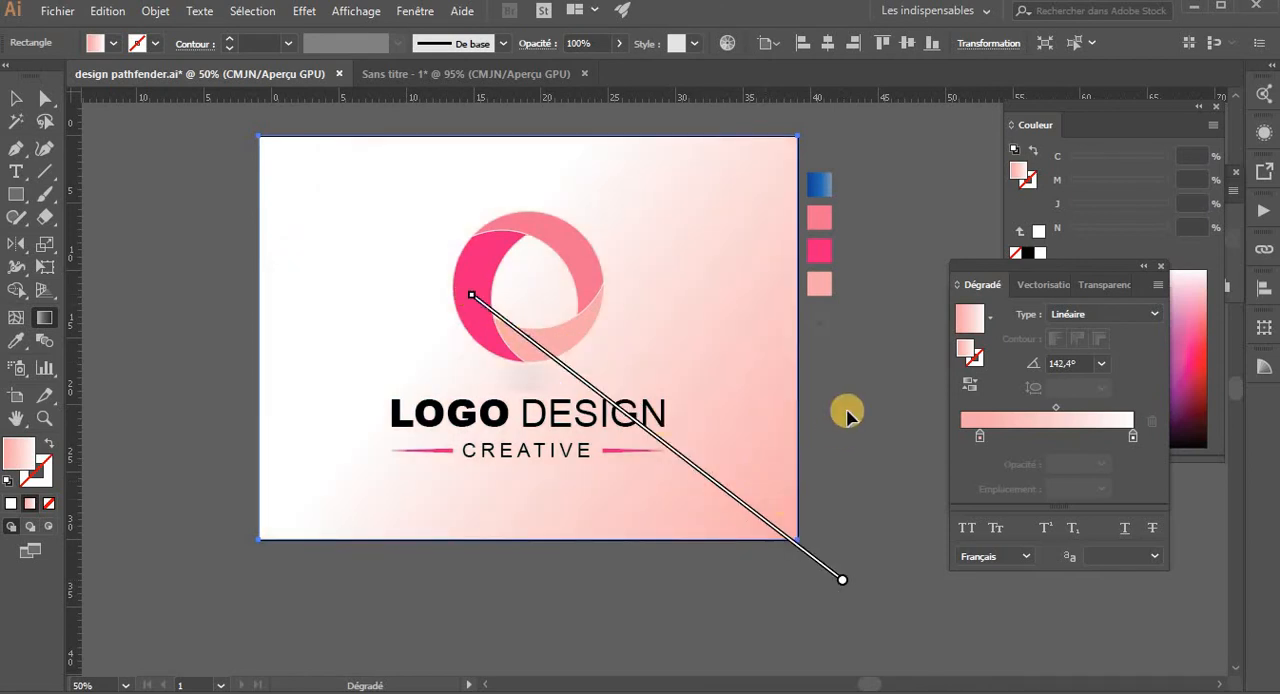
{"action": "key", "text": "v"}
{"action": "left_click", "coordinate": [876, 365]}
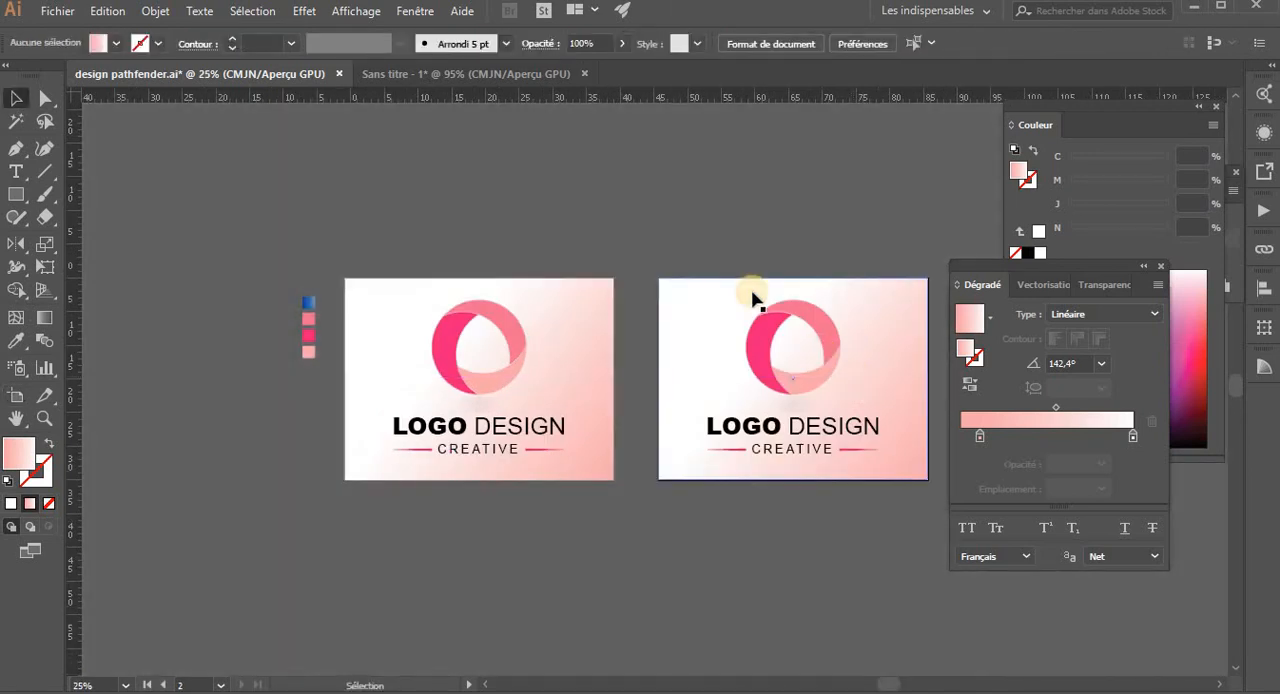
- Draw a circle slightly left of centre on the blank second artboard
{"action": "key", "text": "ctrl+0"}
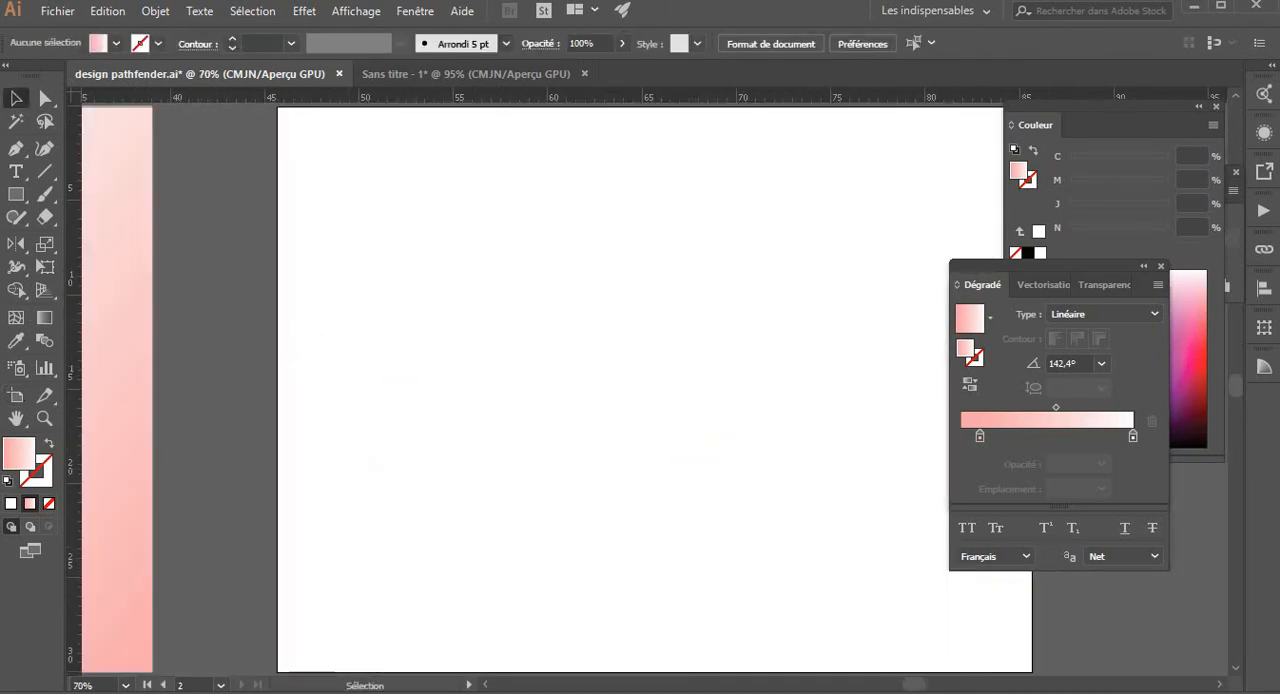
{"action": "left_click_drag", "start_coordinate": [14, 194], "coordinate": [62, 240]}
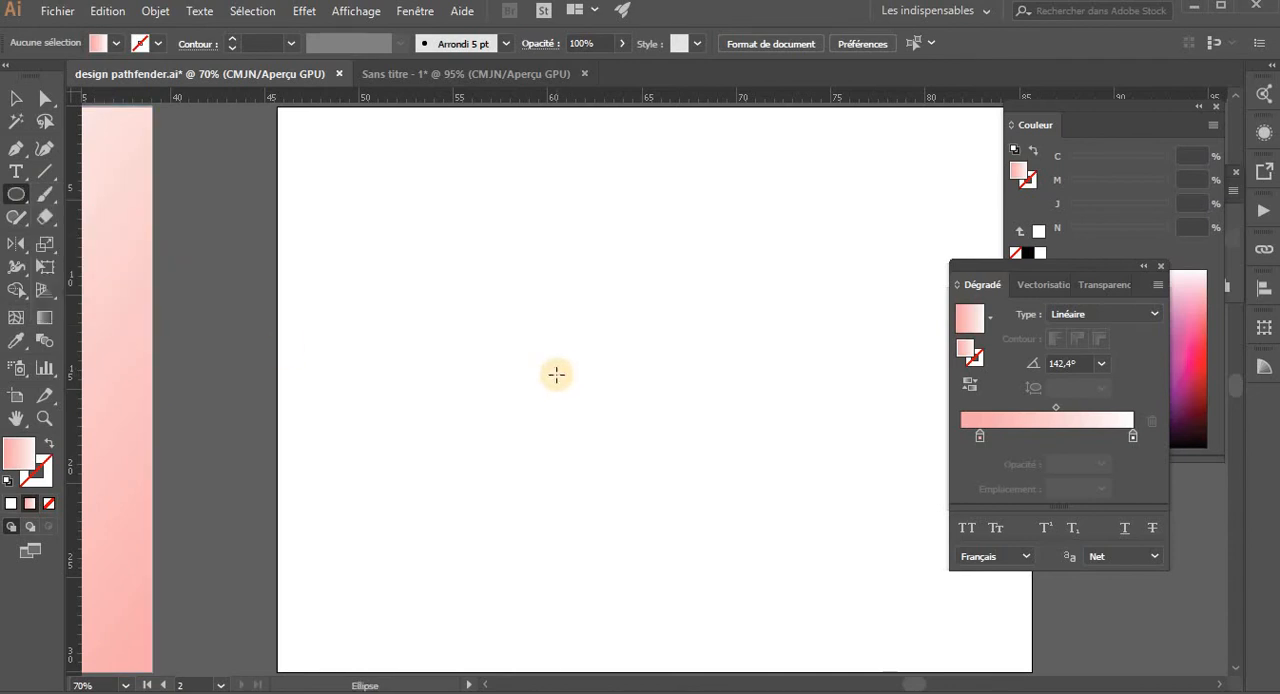
{"action": "left_click_drag", "start_coordinate": [556, 374], "coordinate": [683, 473]}
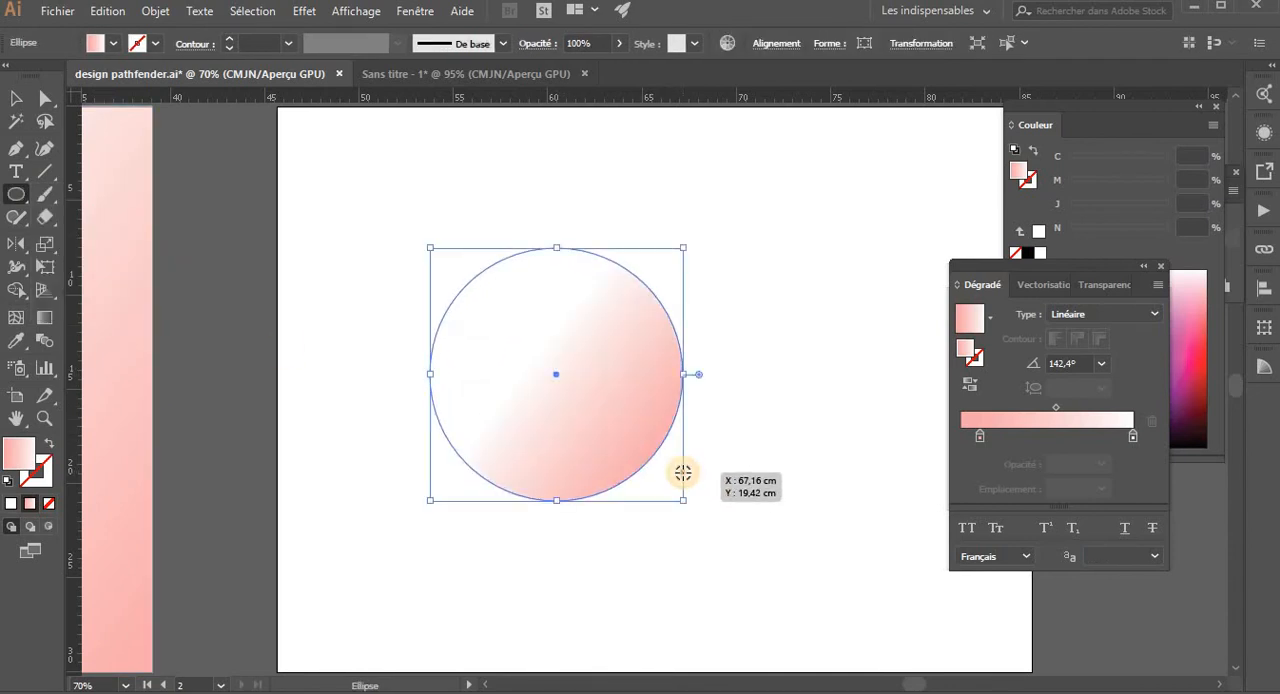
{"action": "key", "text": "v"}
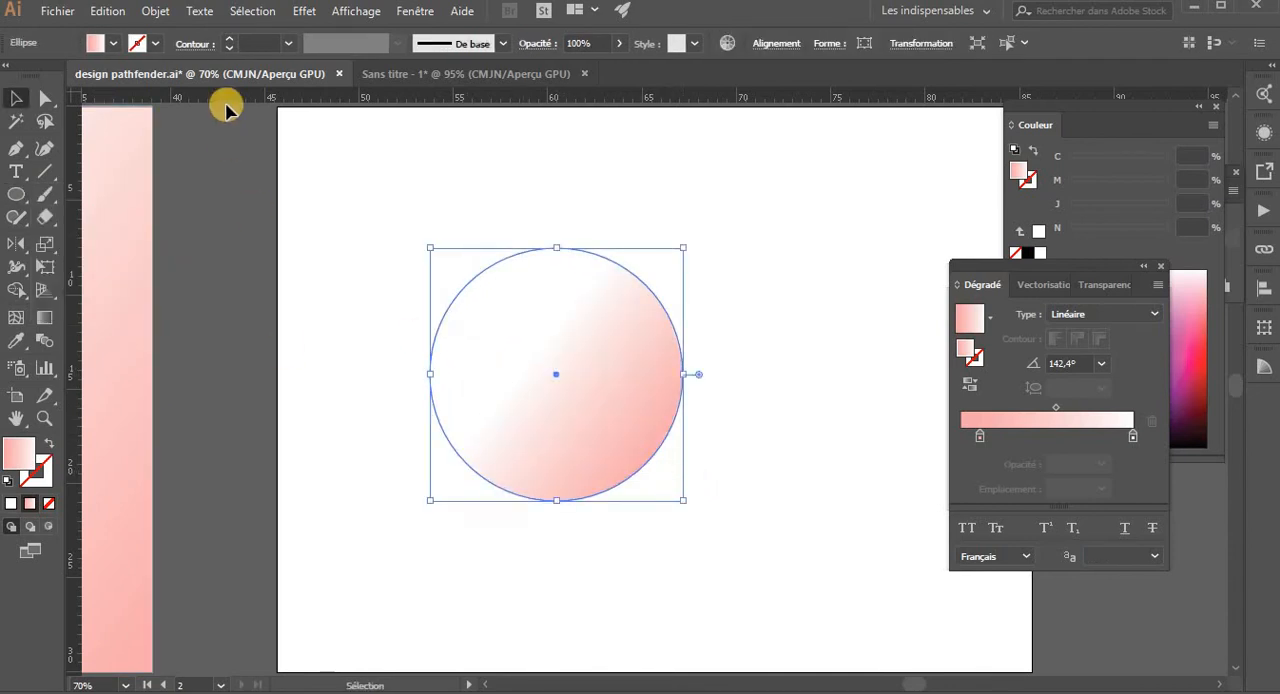
- Give the circle a black stroke and remove its fill
{"action": "left_click", "coordinate": [149, 46]}
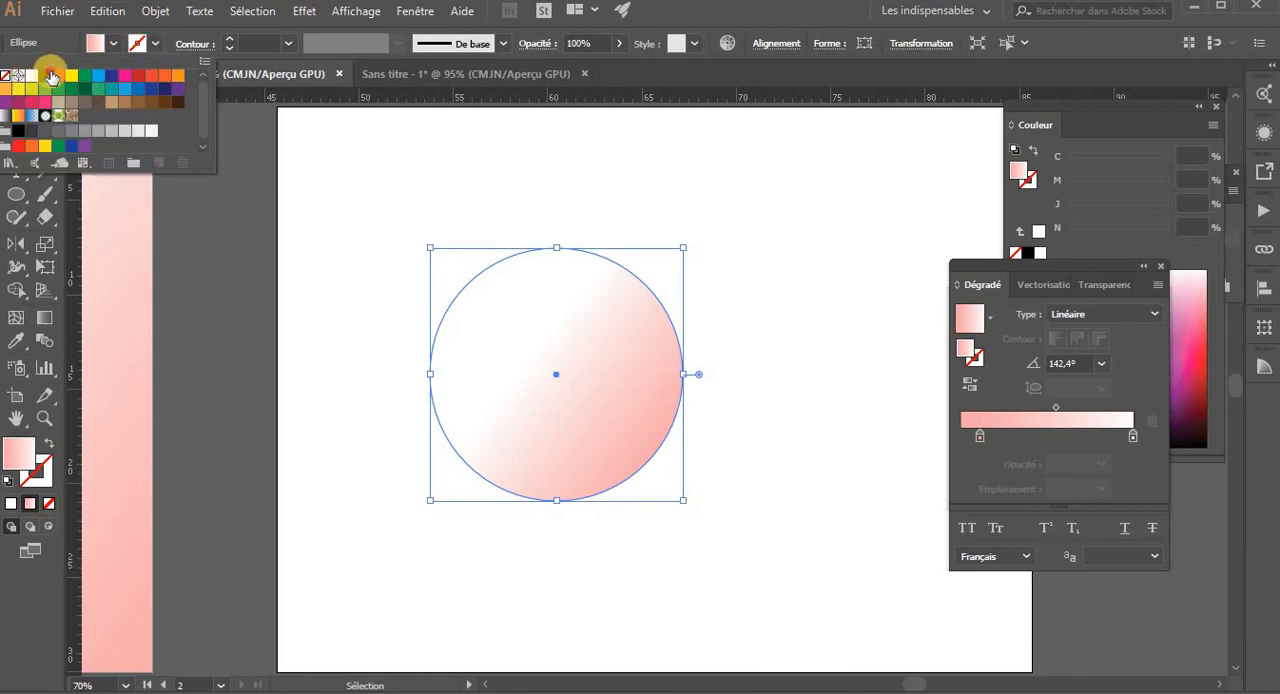
{"action": "left_click", "coordinate": [50, 76]}
{"action": "left_click", "coordinate": [114, 44]}
{"action": "left_click", "coordinate": [114, 44]}
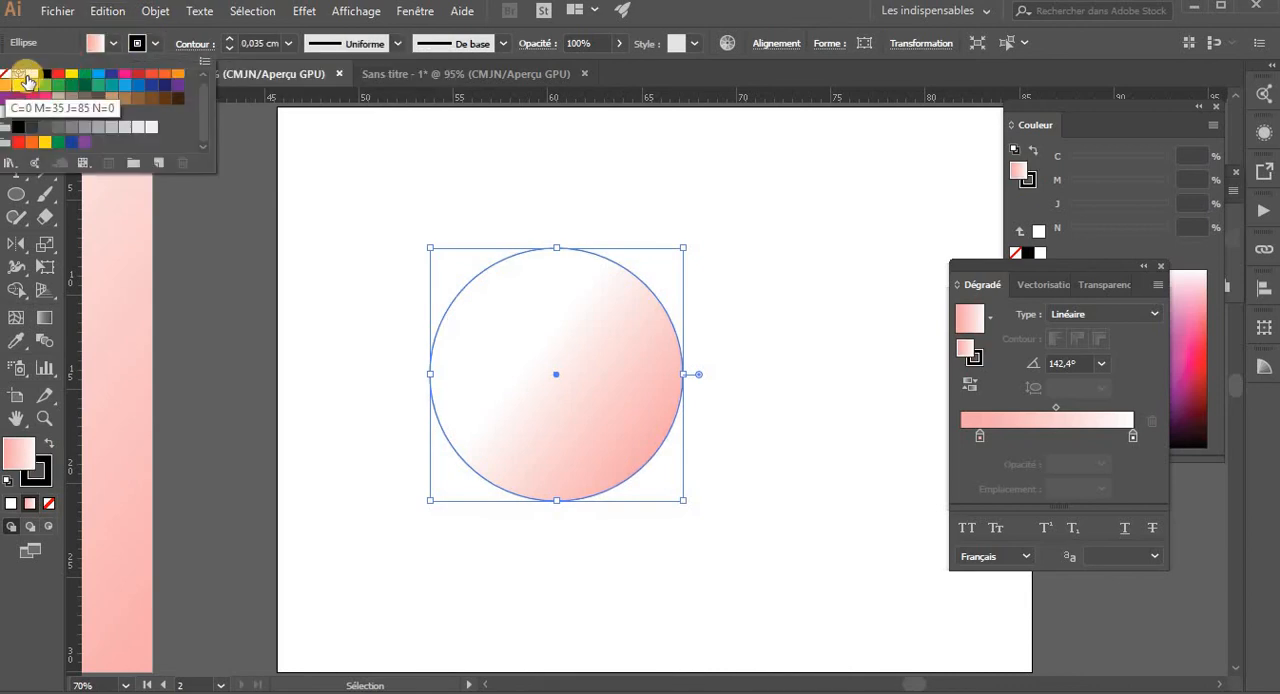
{"action": "left_click", "coordinate": [20, 74]}
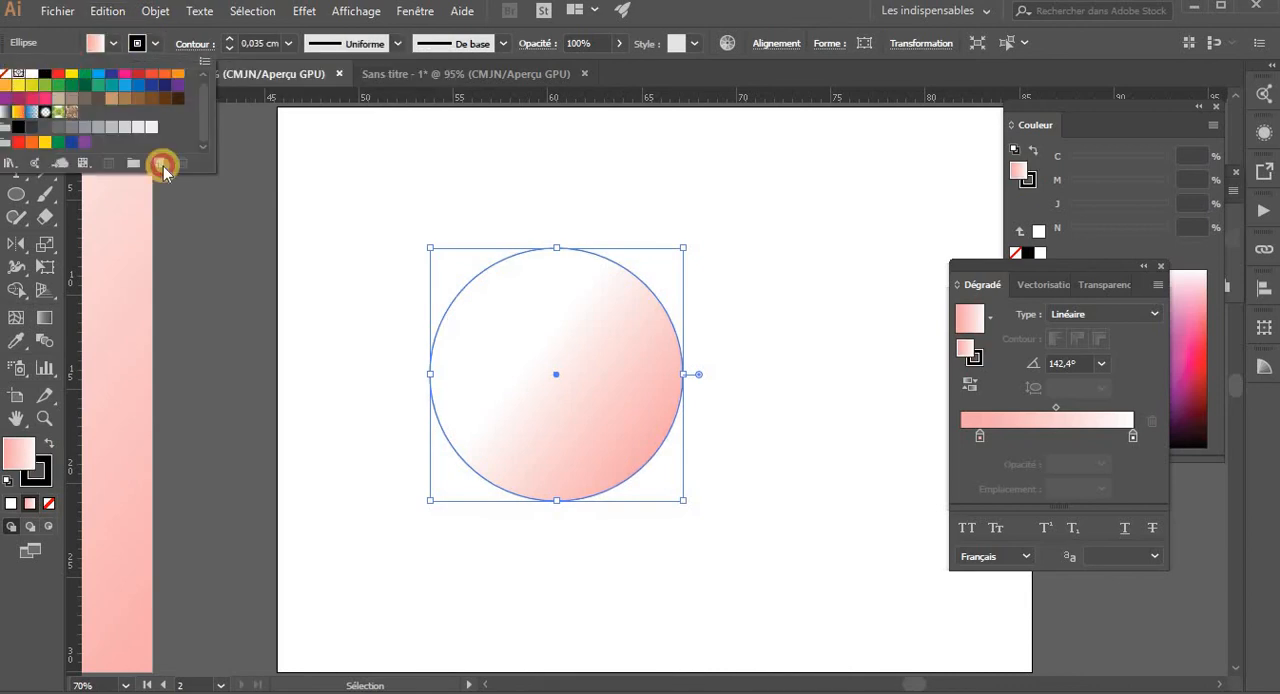
{"action": "left_click", "coordinate": [52, 503]}
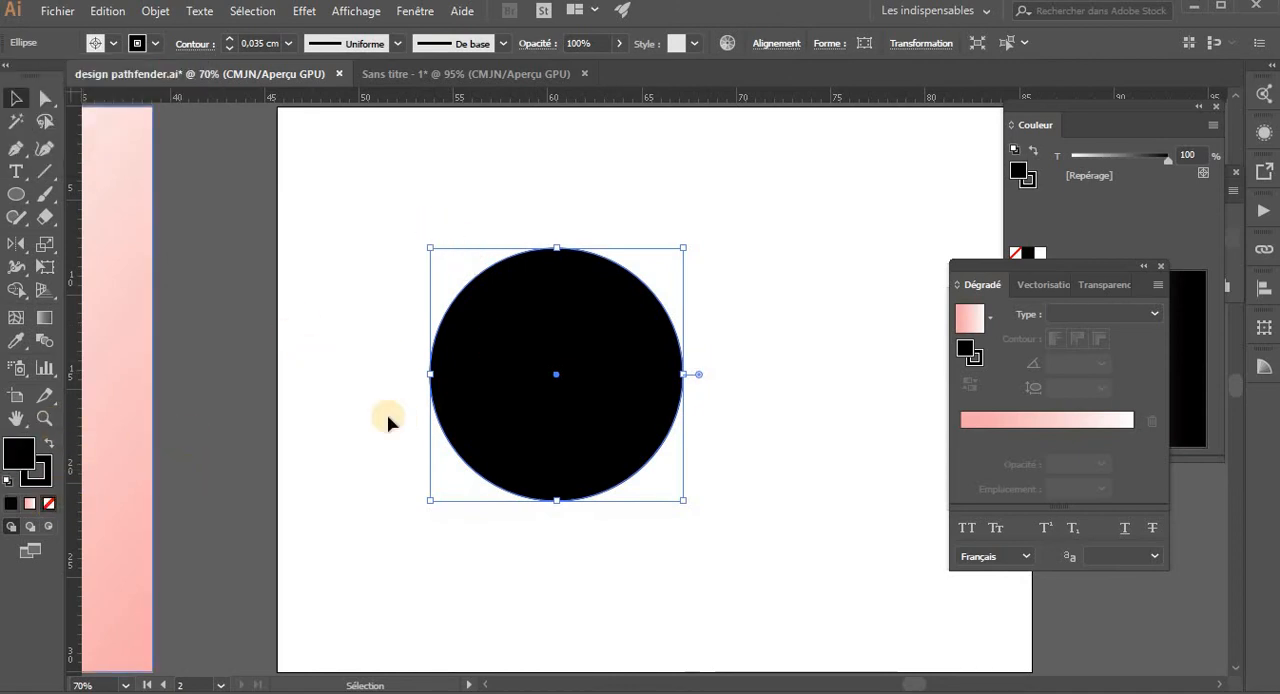
{"action": "key", "text": "slash"}
{"action": "left_click", "coordinate": [760, 330]}
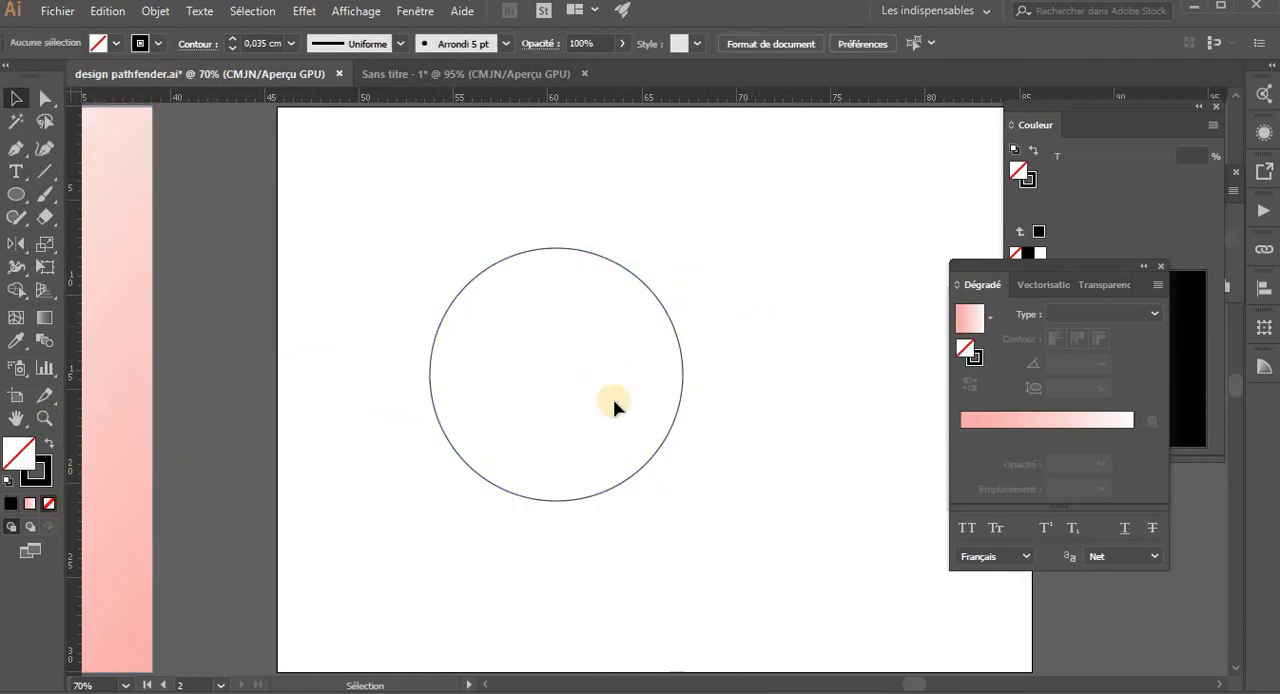
- Place a scaled-down copy of the circle inside the original, touching its right edge
{"action": "left_click_drag", "start_coordinate": [645, 463], "coordinate": [720, 478]}
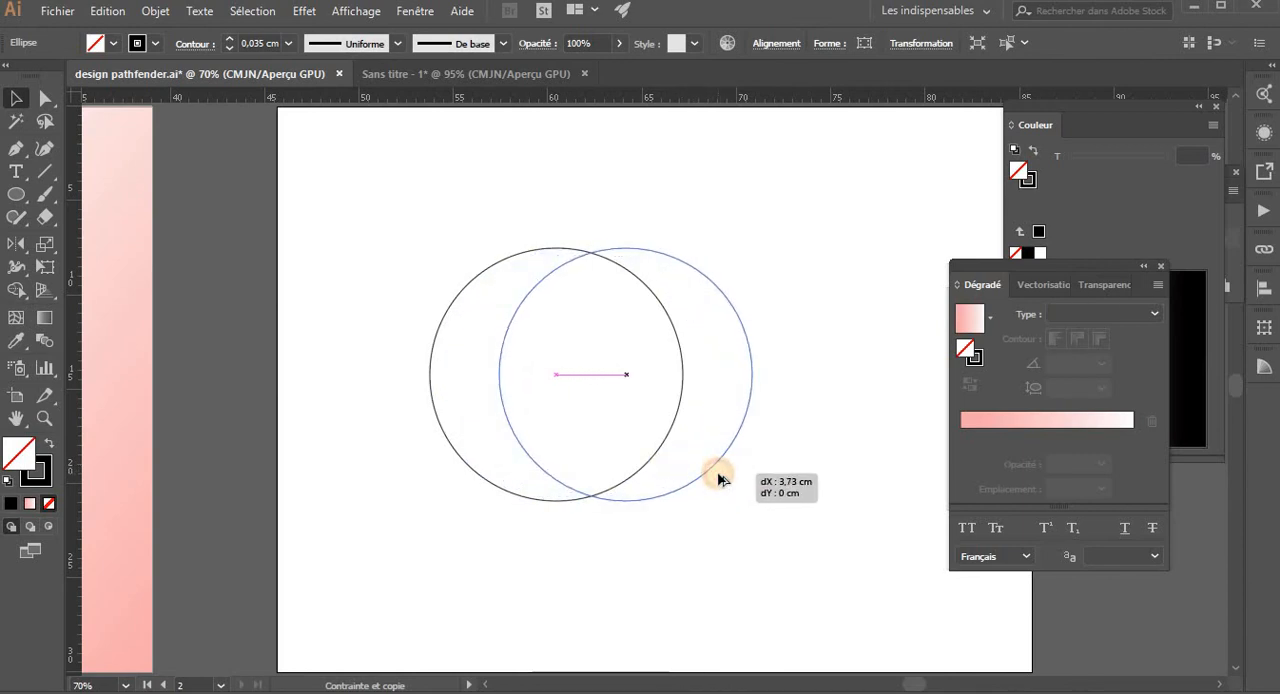
{"action": "left_click_drag", "start_coordinate": [720, 478], "coordinate": [725, 453]}
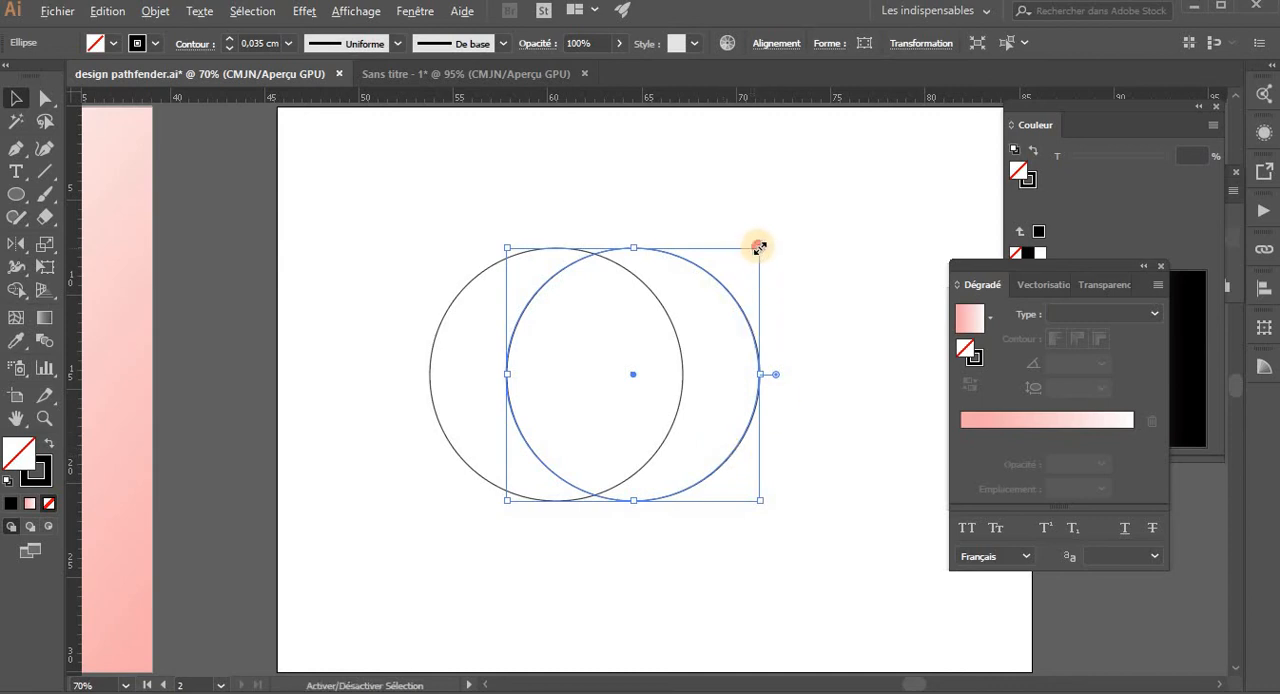
{"action": "left_click_drag", "start_coordinate": [758, 247], "coordinate": [740, 267]}
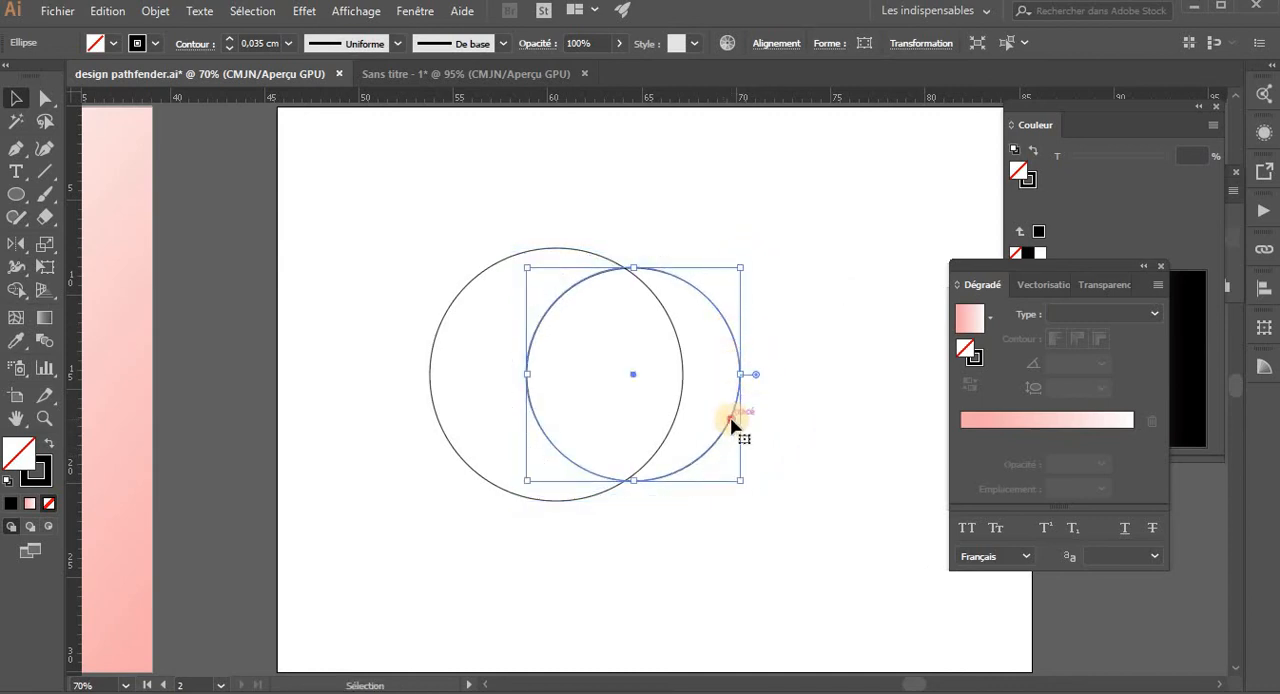
{"action": "left_click_drag", "start_coordinate": [731, 419], "coordinate": [674, 421]}
- Try to subtract the smaller circle from the larger one with Minus Front
{"action": "left_click", "coordinate": [623, 482], "text": "shift"}
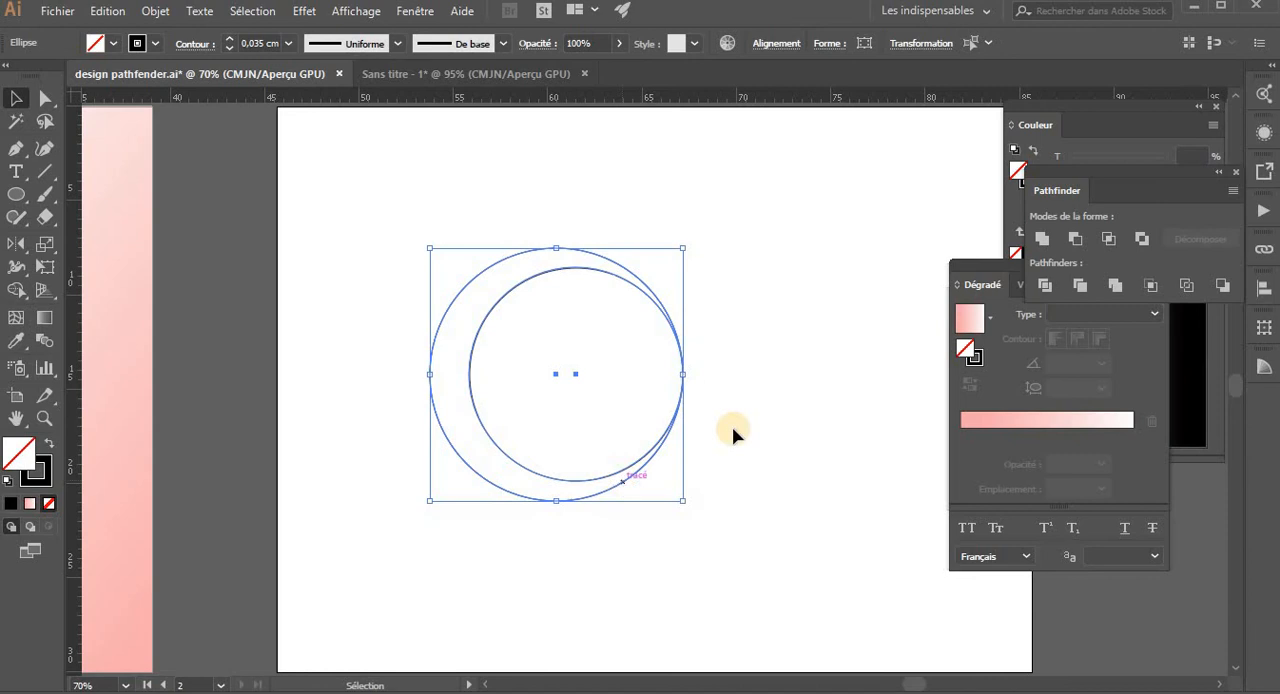
{"action": "left_click", "coordinate": [1073, 238]}
{"action": "left_click", "coordinate": [606, 267]}
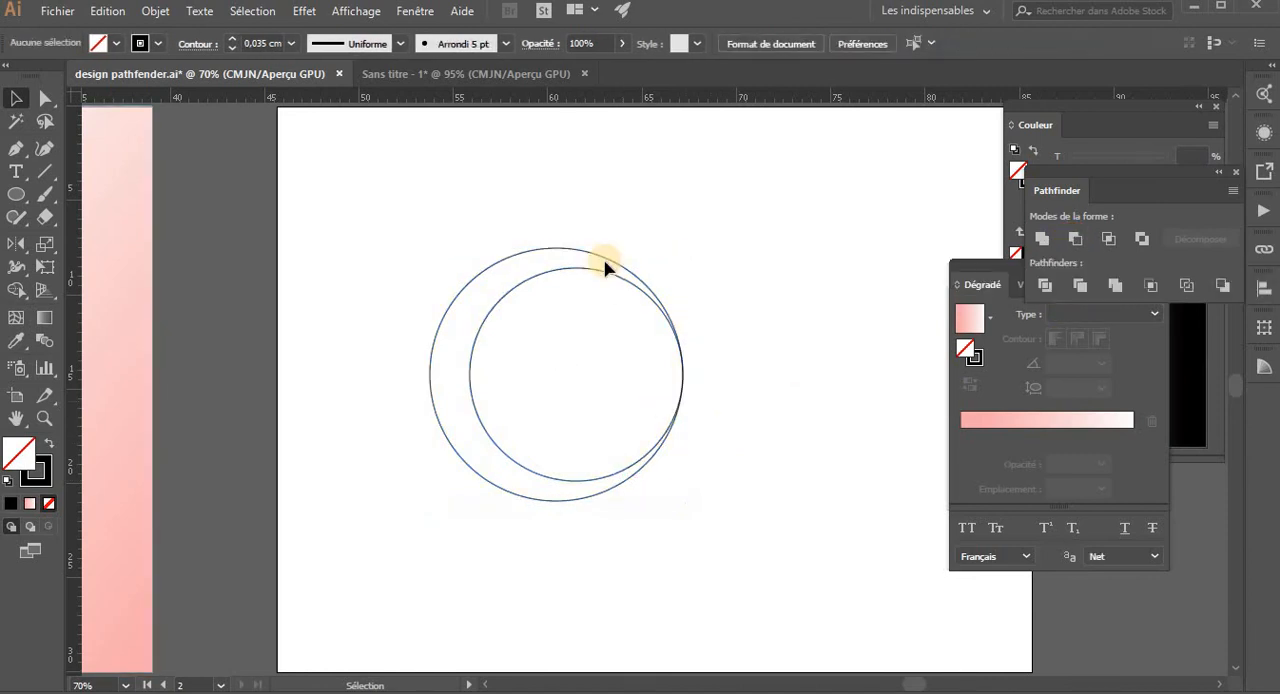
- Shift the smaller circle slightly past the larger one's right edge and subtract it to form a crescent
{"action": "left_click_drag", "start_coordinate": [600, 278], "coordinate": [609, 277]}
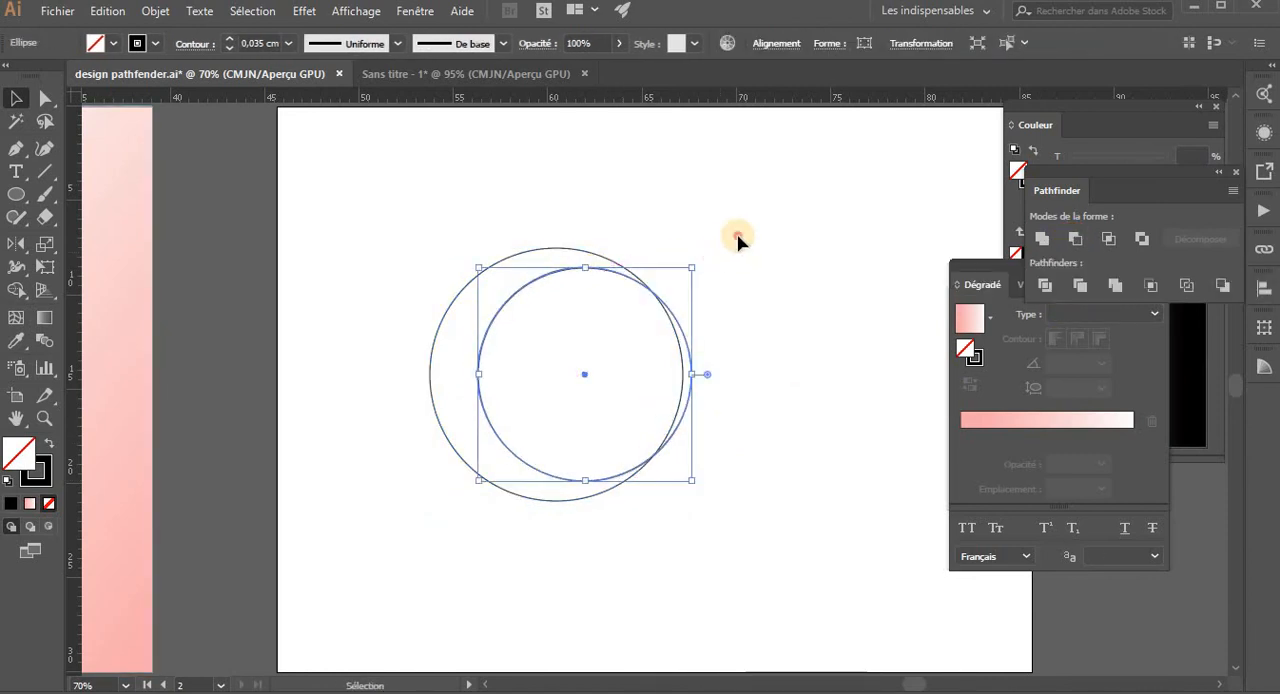
{"action": "left_click", "coordinate": [613, 417]}
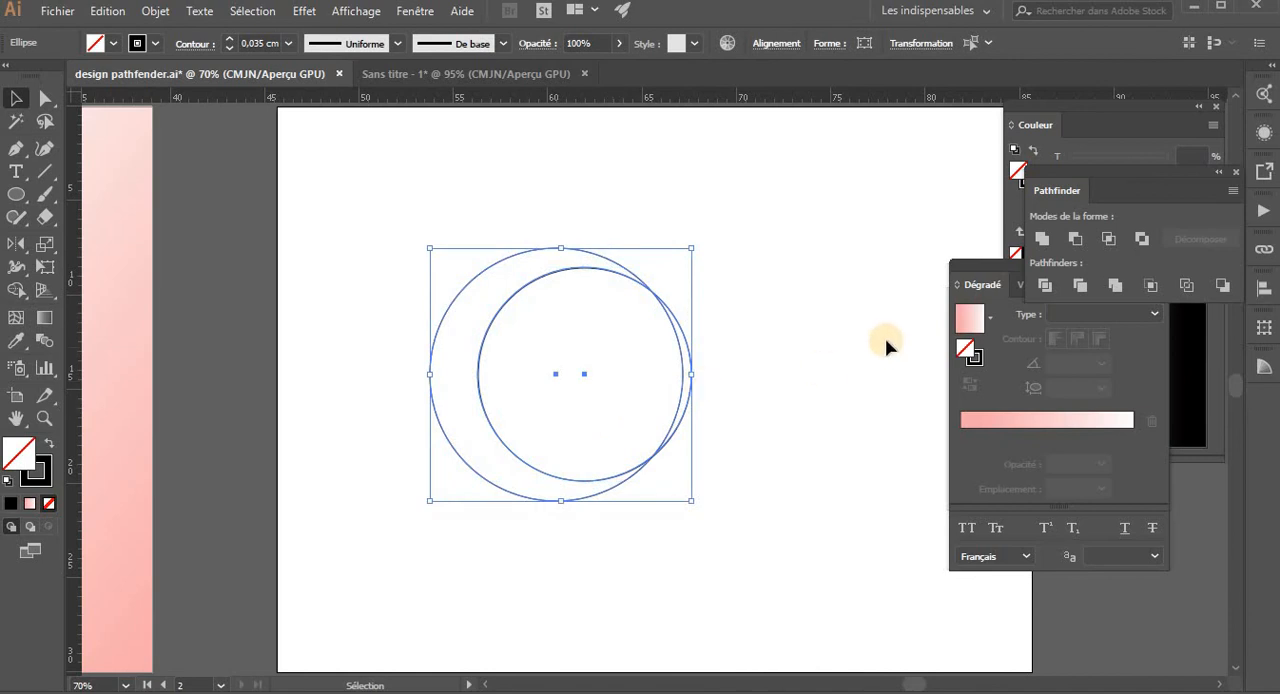
{"action": "left_click", "coordinate": [1077, 236]}
{"action": "left_click", "coordinate": [1075, 240]}
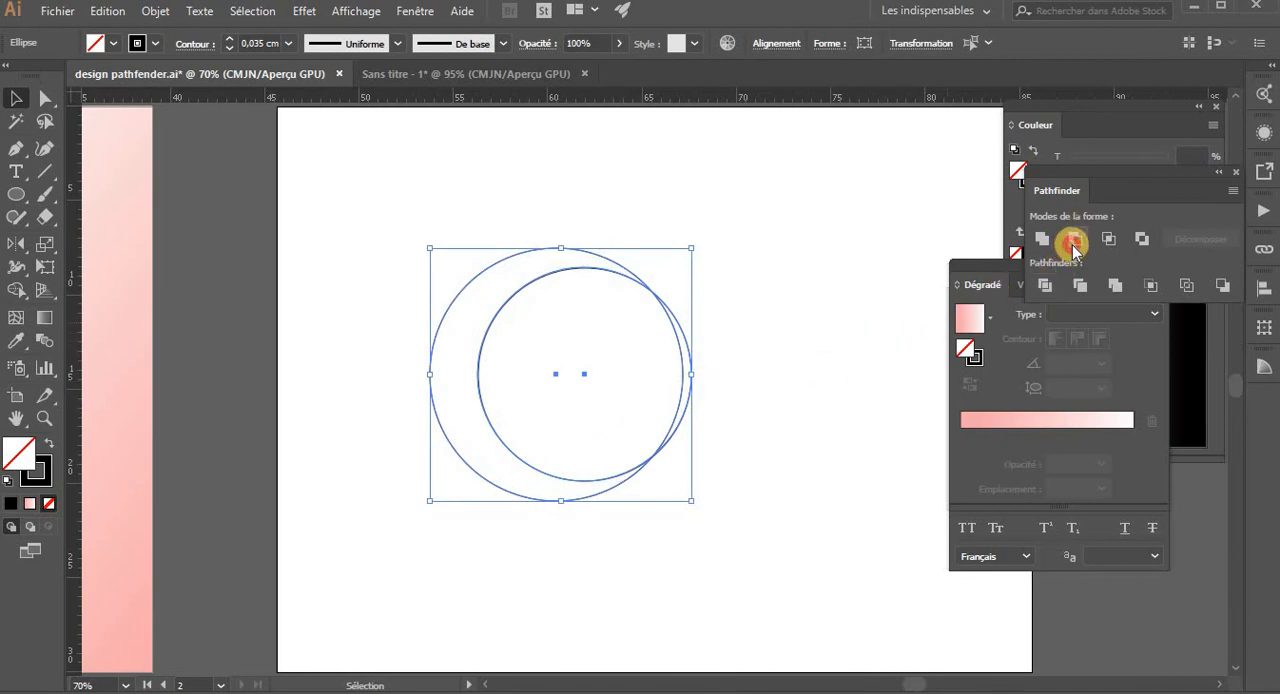
{"action": "left_click", "coordinate": [836, 279]}
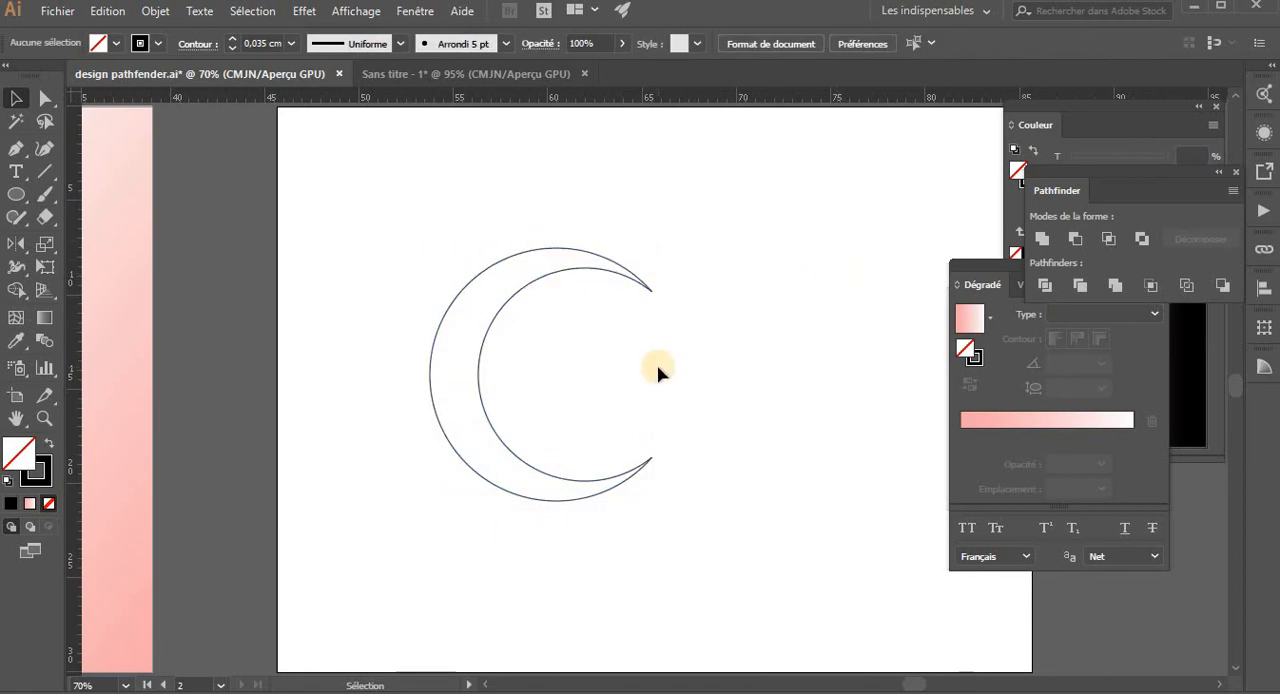
- Draw a circle inside the crescent, as tall as the gap between its two tips
{"action": "left_click", "coordinate": [18, 193]}
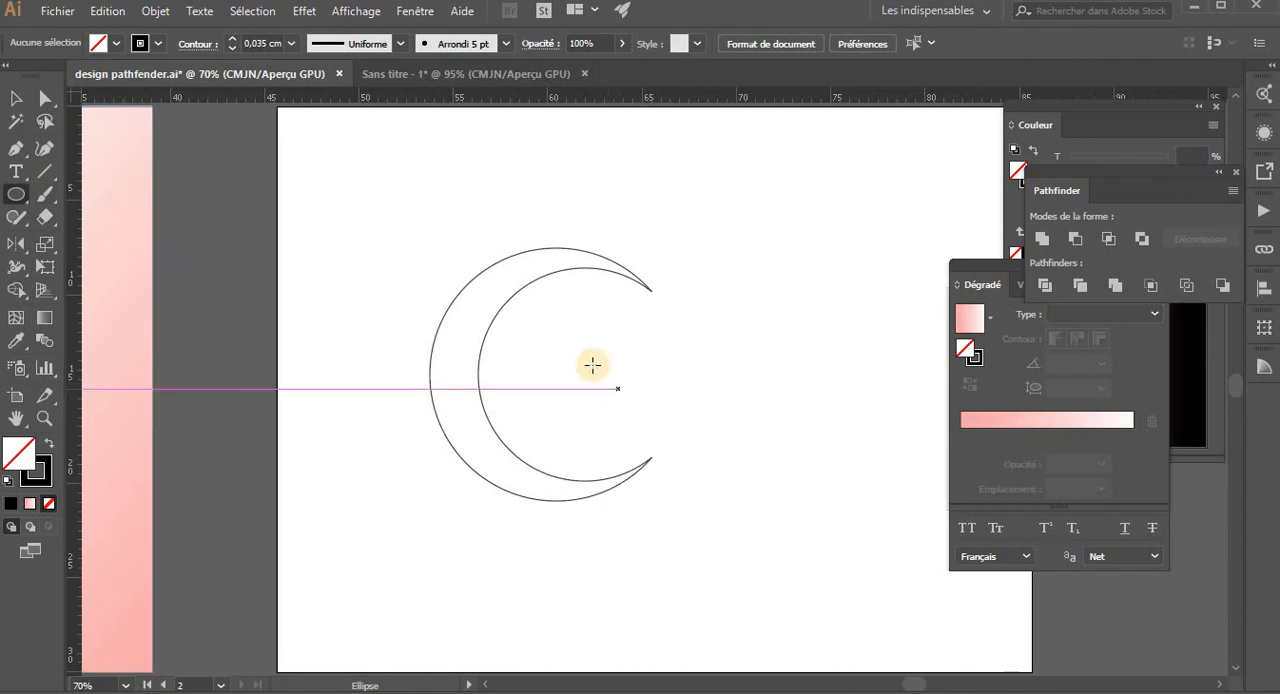
{"action": "left_click_drag", "start_coordinate": [591, 364], "coordinate": [639, 439]}
{"action": "key", "text": "v"}
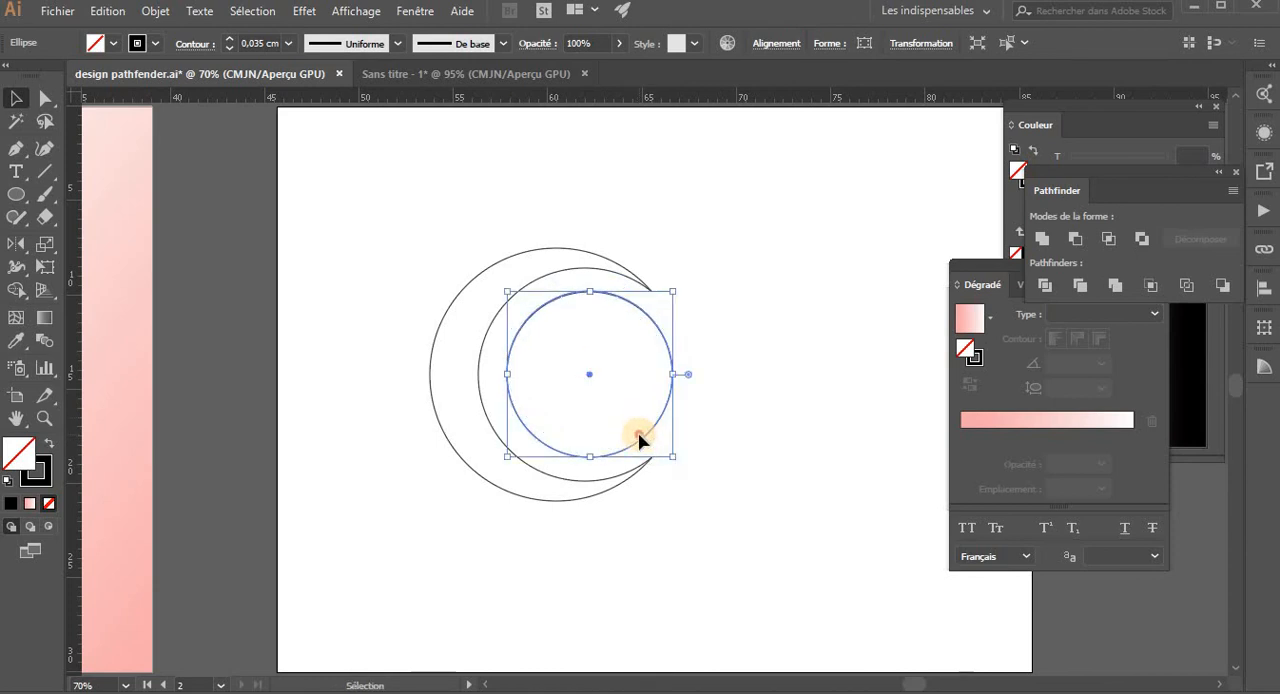
- Place a scaled-down copy of the new circle inside it, offset slightly to the right
{"action": "left_click_drag", "start_coordinate": [656, 441], "coordinate": [665, 443]}
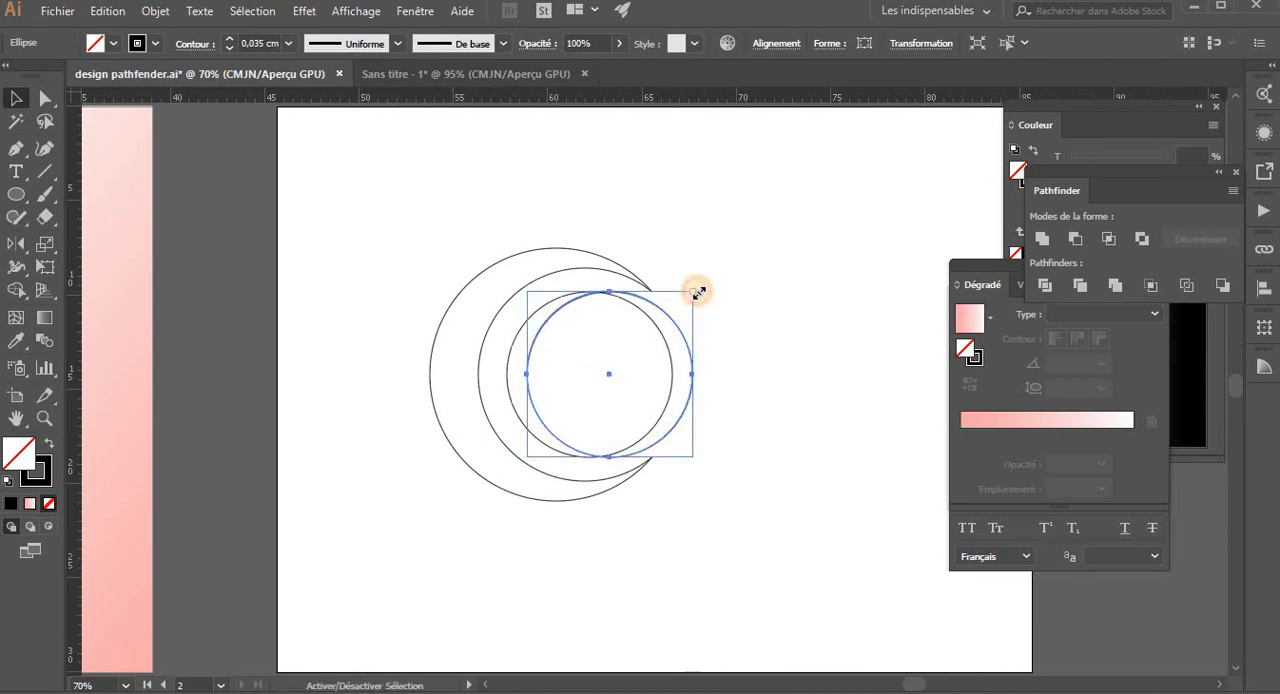
{"action": "left_click_drag", "start_coordinate": [697, 292], "coordinate": [640, 340]}
{"action": "left_click", "coordinate": [684, 328]}
{"action": "left_click_drag", "start_coordinate": [682, 318], "coordinate": [642, 350]}
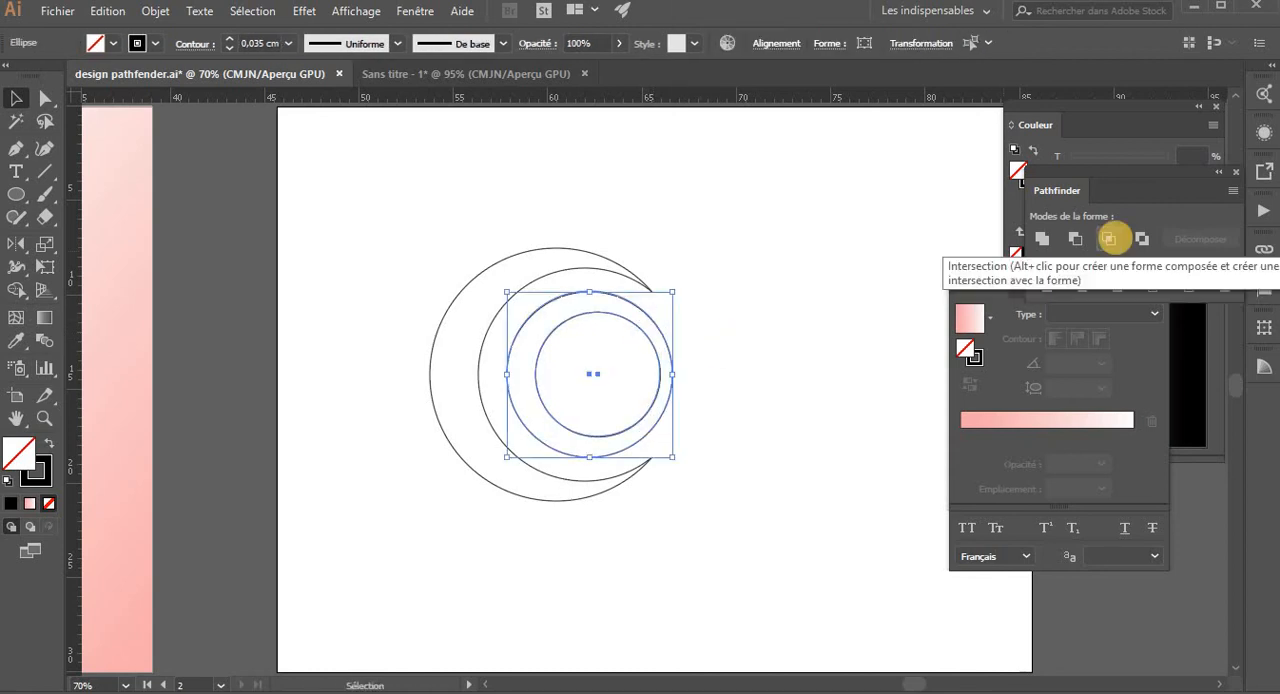
- Try the Intersect shape mode on the two inner circles, undo it and deselect them
{"action": "left_click", "coordinate": [1114, 240]}
{"action": "key", "text": "ctrl+z"}
{"action": "left_click", "coordinate": [917, 279]}
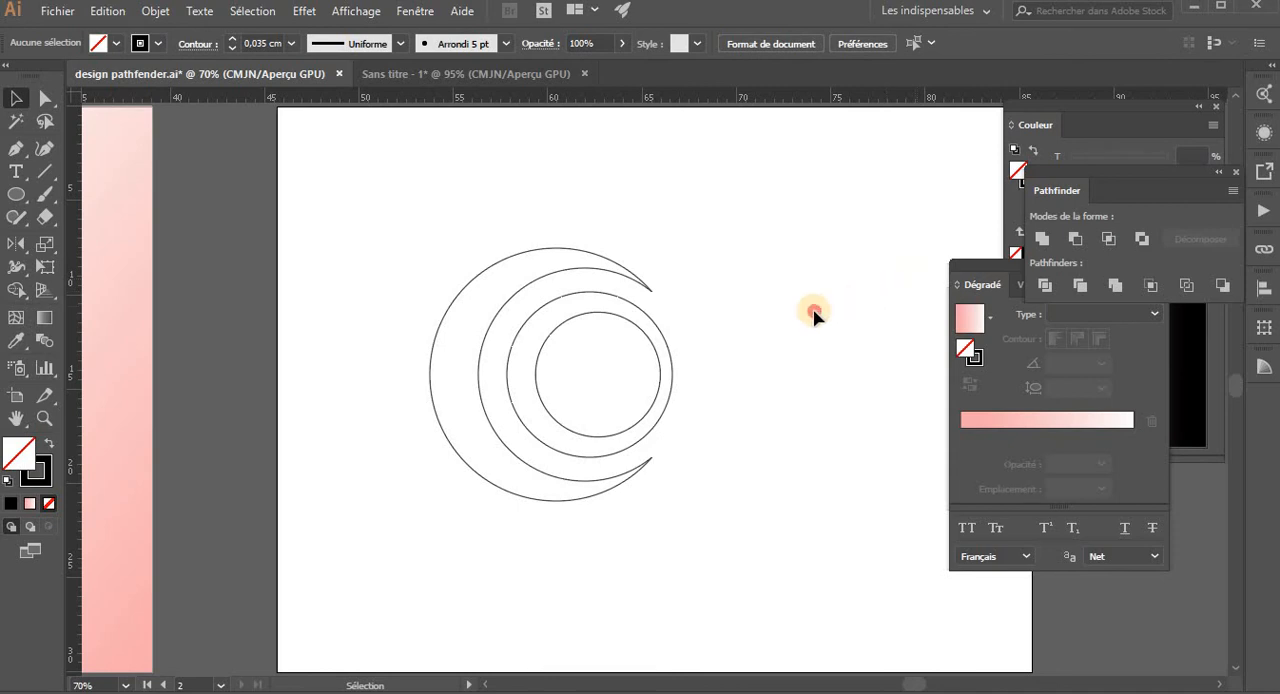
- Fill both inner circles with the first artboard's pink gradient and exclude their overlap to form a ring
{"action": "key", "text": "ctrl+z"}
{"action": "left_click_drag", "start_coordinate": [720, 335], "coordinate": [638, 364]}
{"action": "key", "text": "i"}
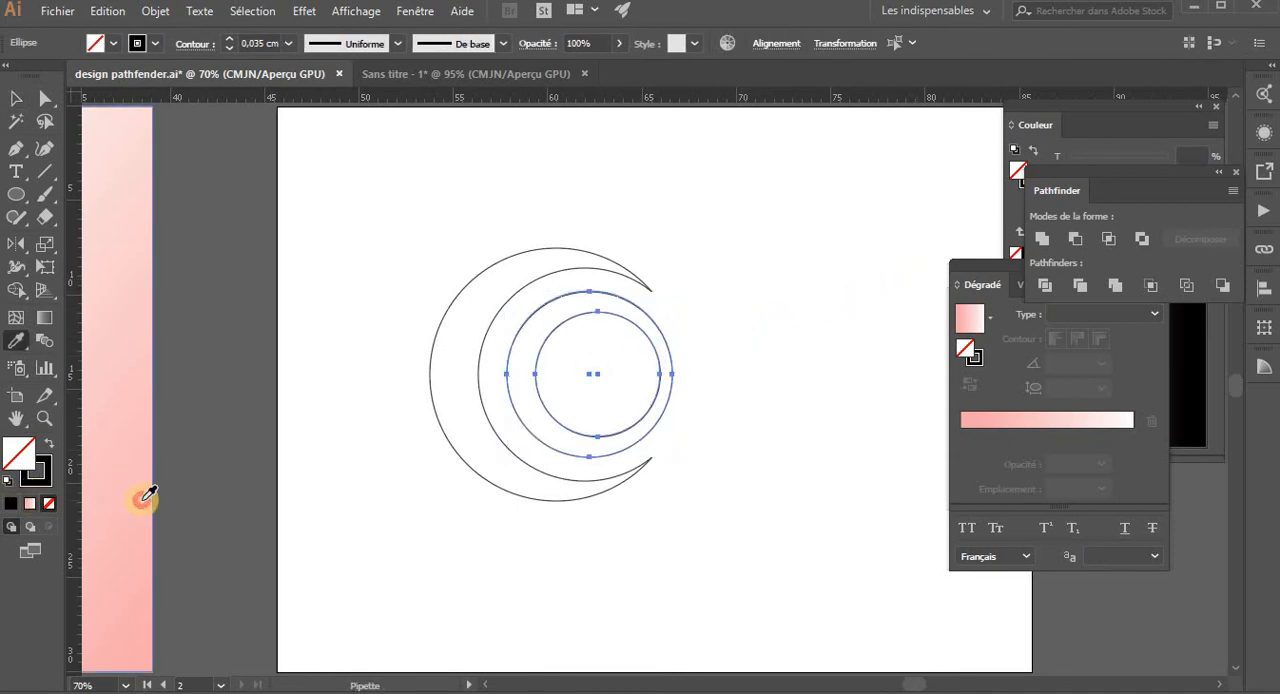
{"action": "left_click", "coordinate": [143, 500]}
{"action": "key", "text": "v"}
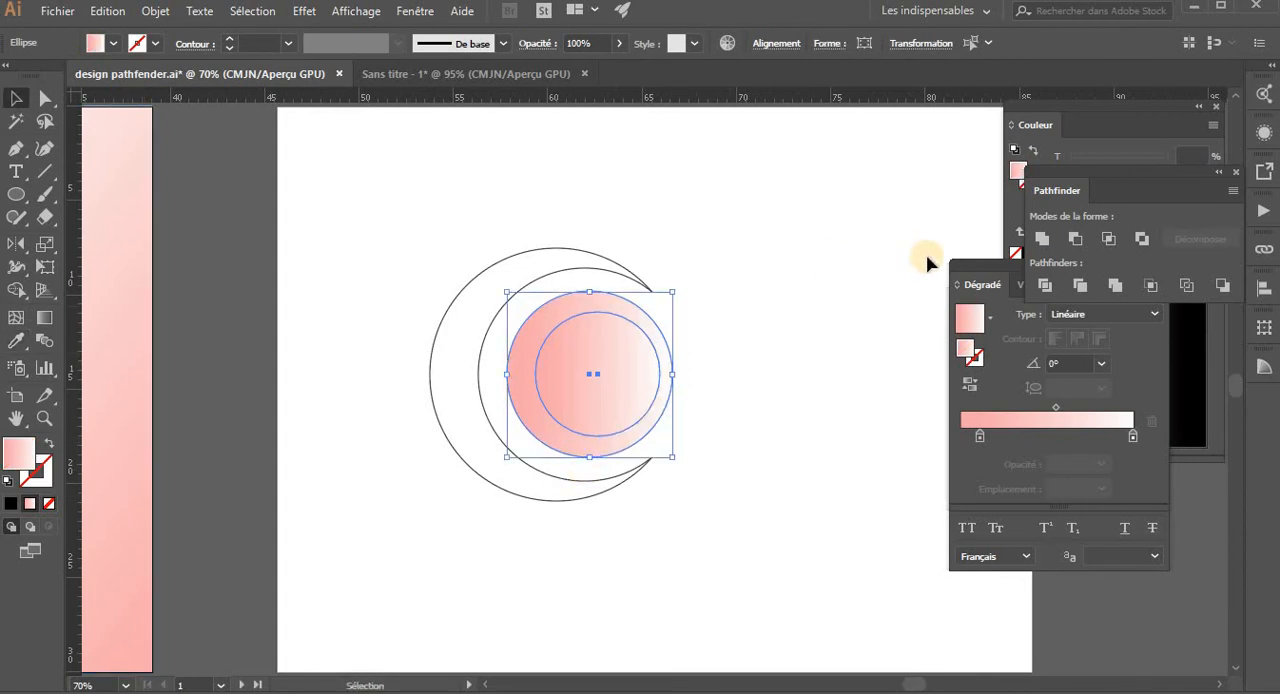
{"action": "left_click", "coordinate": [1139, 241]}
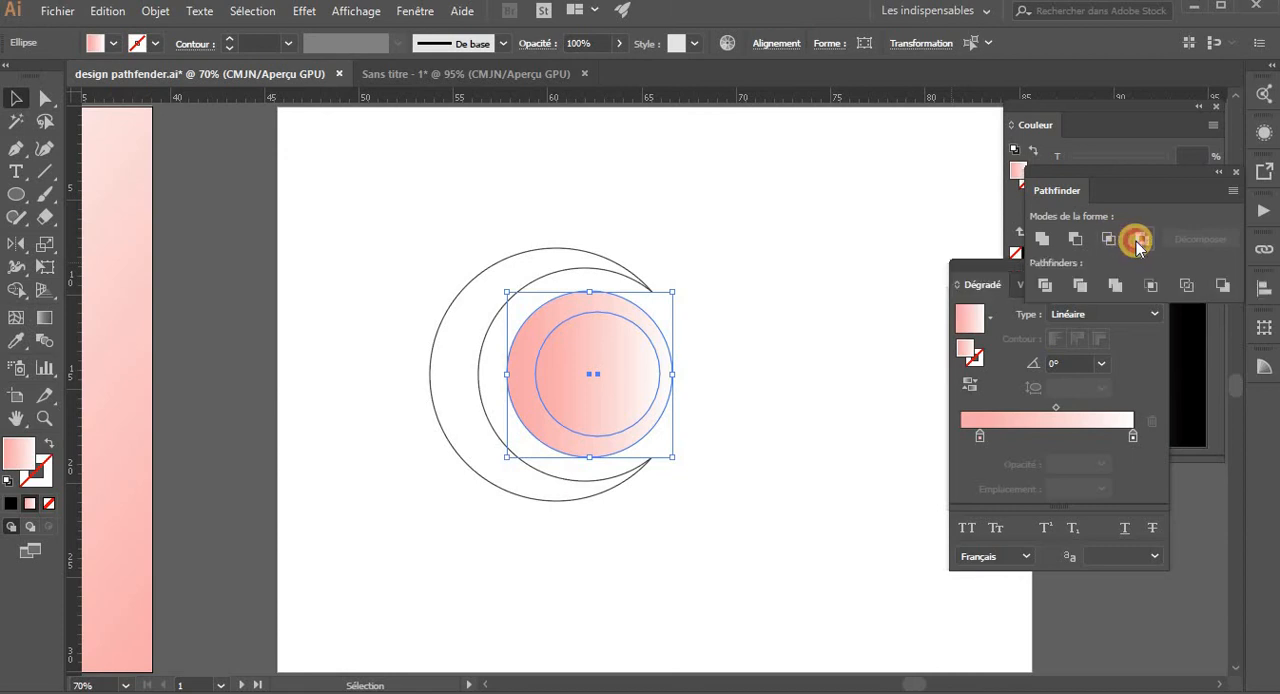
{"action": "left_click", "coordinate": [702, 410]}
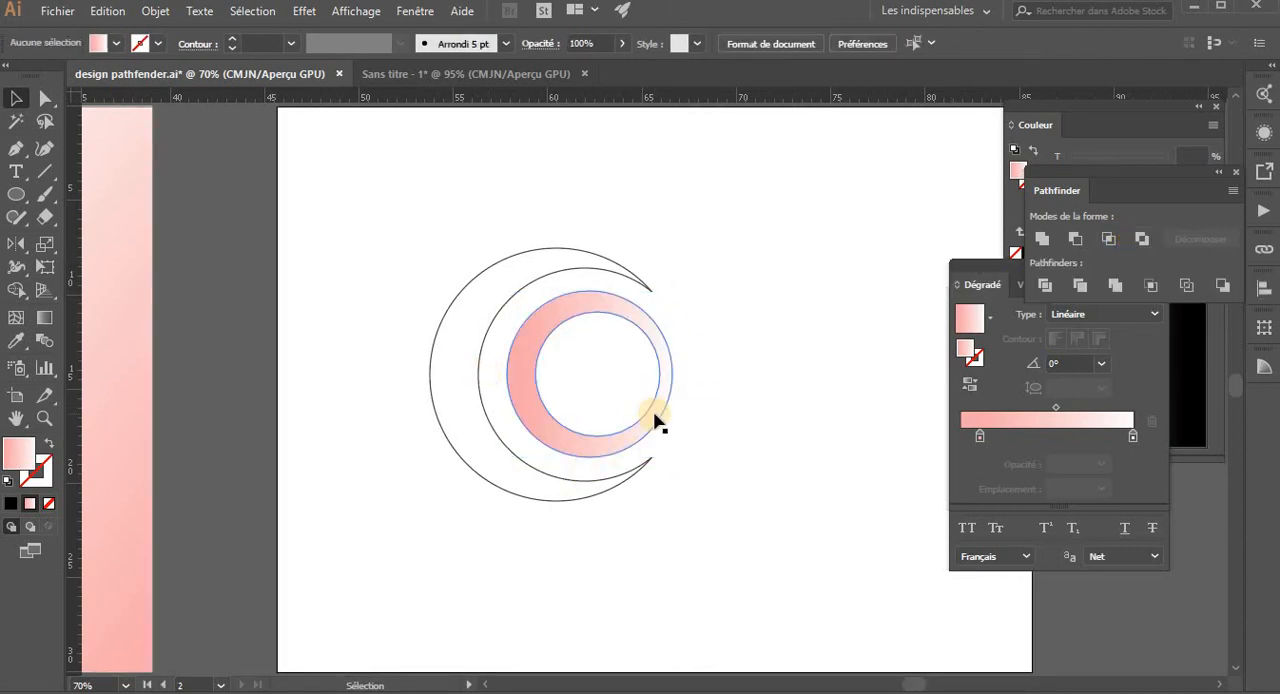
- Place a copy of the outlined crescent beside the ring and reflect it horizontally so it opens the opposite way
{"action": "left_click", "coordinate": [475, 387]}
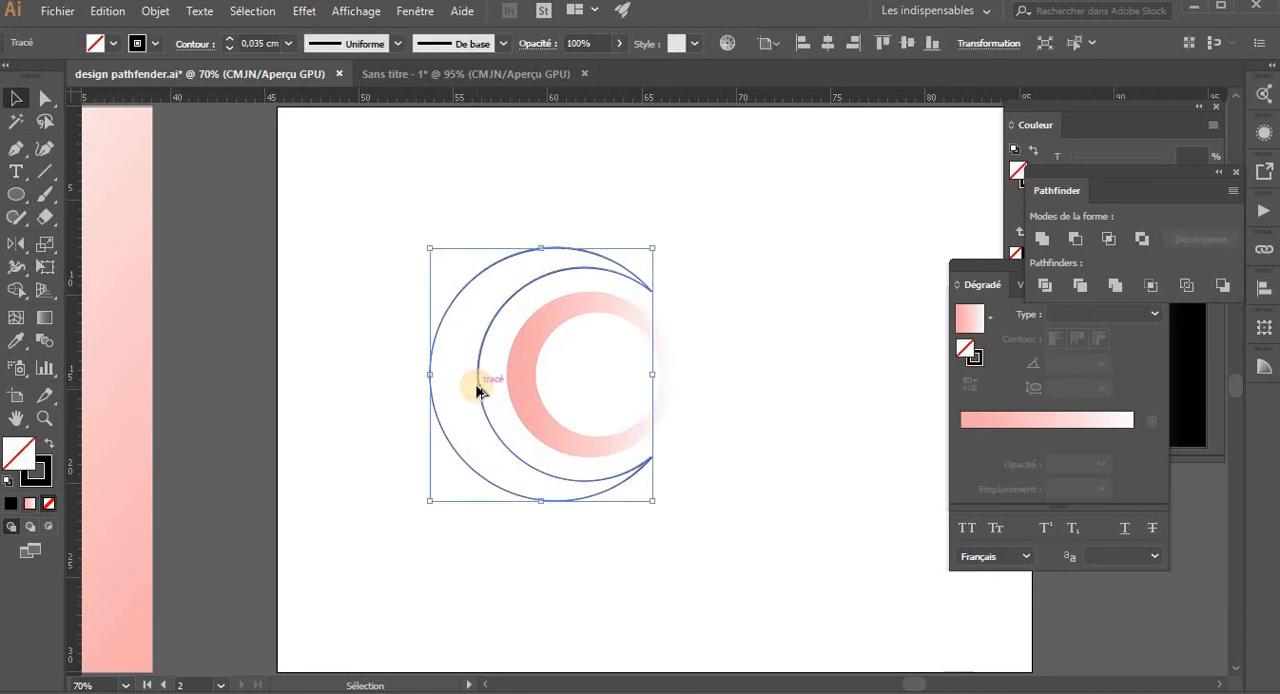
{"action": "left_click_drag", "start_coordinate": [476, 390], "coordinate": [698, 405]}
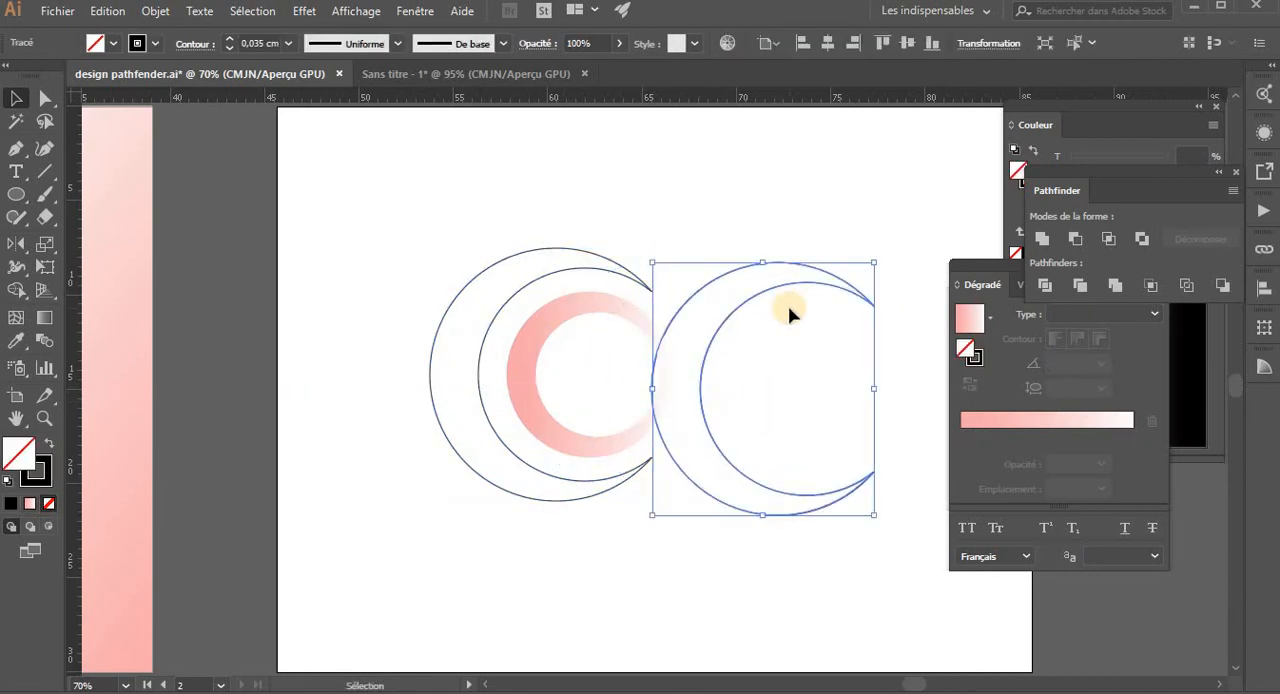
{"action": "key", "text": "o"}
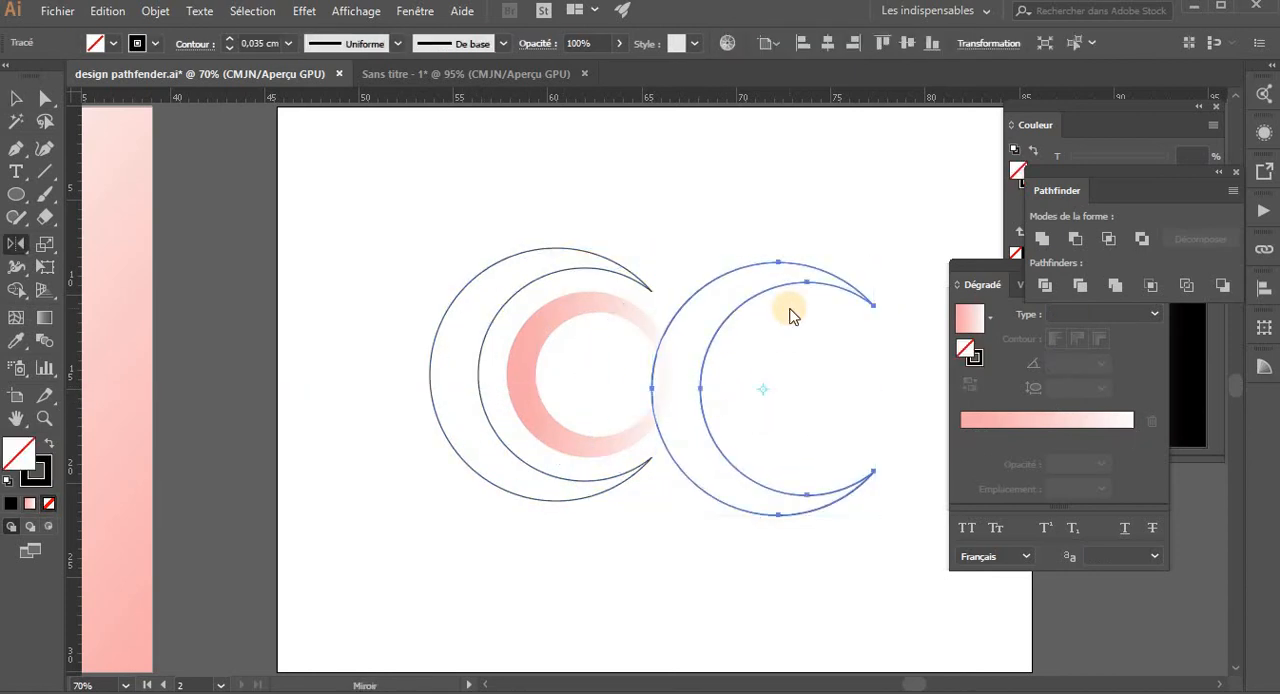
{"action": "key", "text": "Return"}
{"action": "key", "text": "Return"}
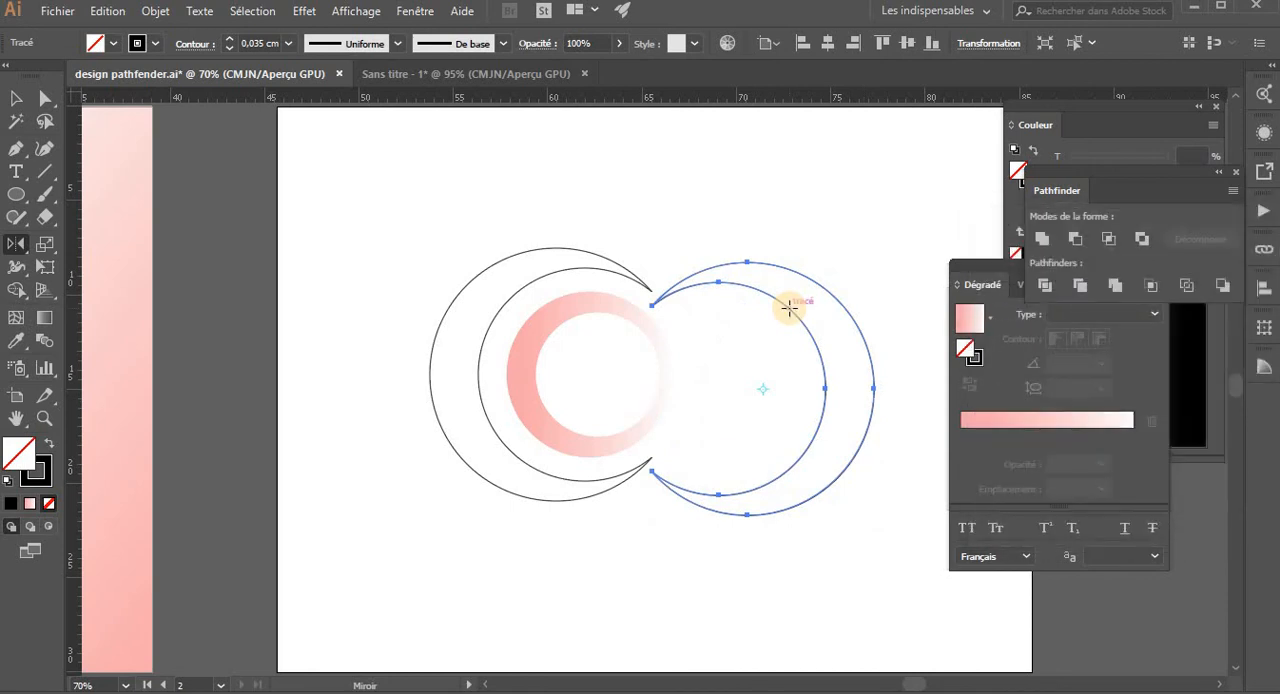
{"action": "key", "text": "v"}
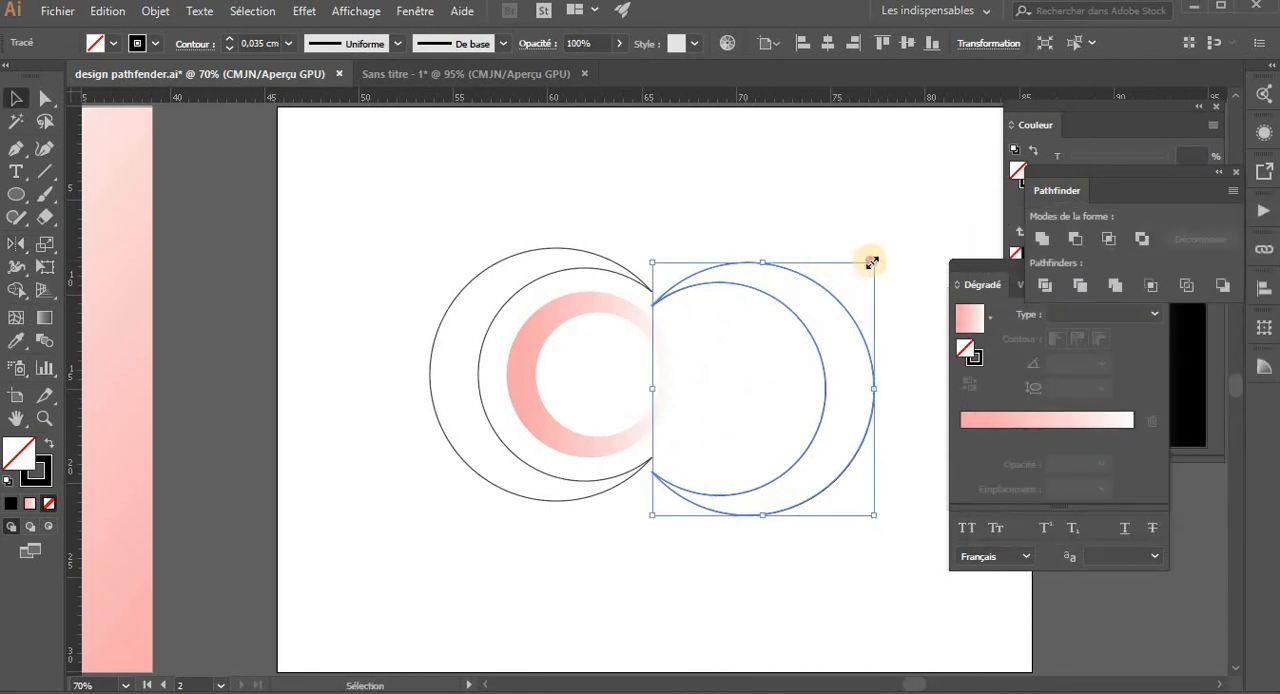
- Scale the mirrored crescent down proportionally and position it inside the ring, near the ring's right side
{"action": "left_click_drag", "start_coordinate": [871, 262], "coordinate": [830, 318]}
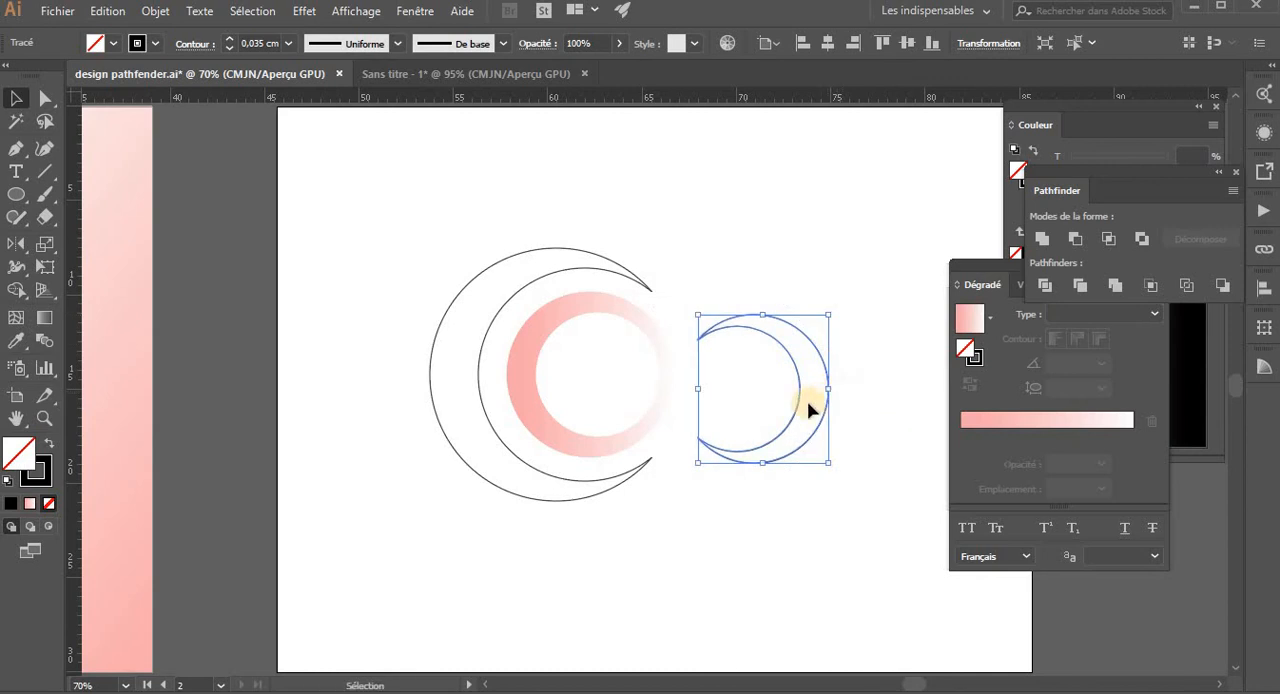
{"action": "left_click_drag", "start_coordinate": [797, 417], "coordinate": [705, 393]}
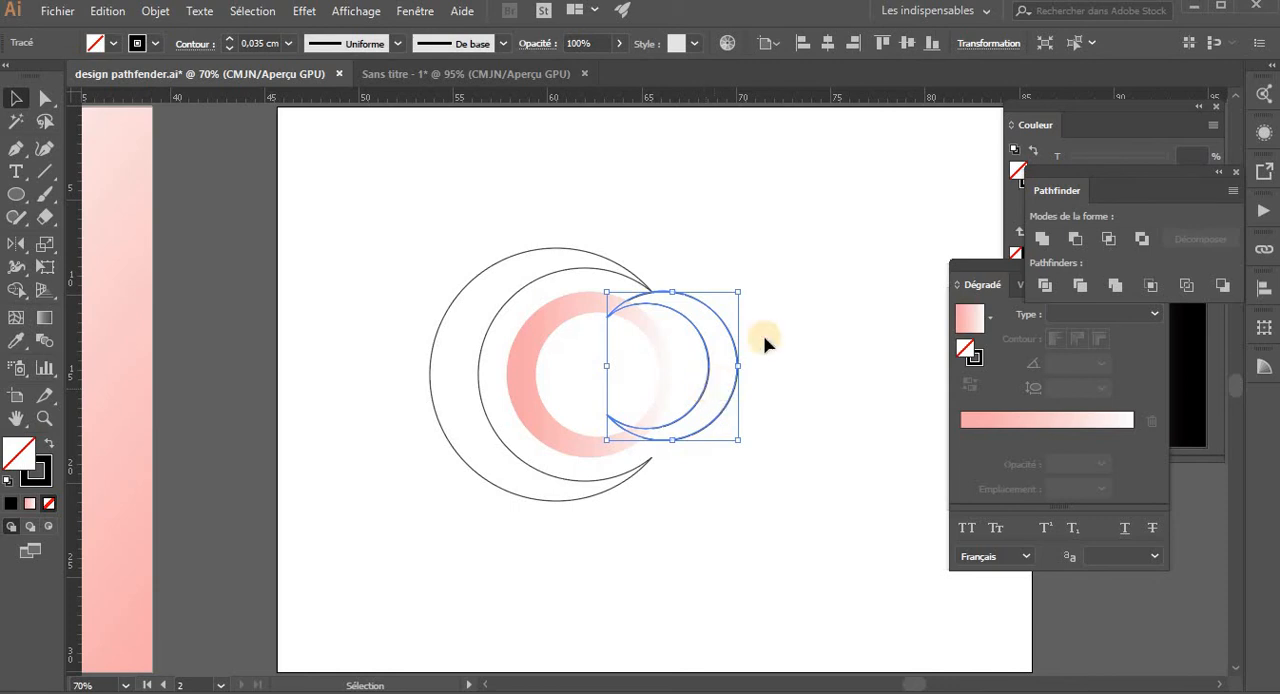
{"action": "left_click_drag", "start_coordinate": [740, 292], "coordinate": [713, 322]}
{"action": "left_click_drag", "start_coordinate": [698, 370], "coordinate": [630, 373]}
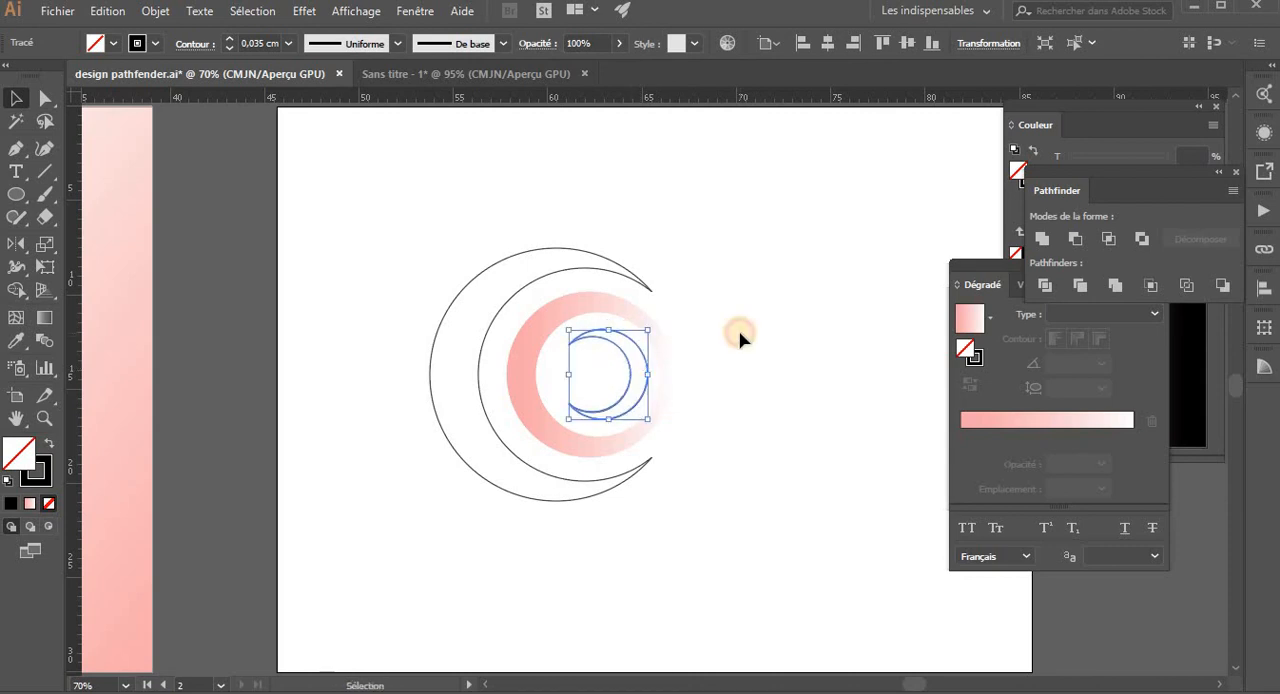
{"action": "left_click", "coordinate": [737, 340]}
{"action": "left_click", "coordinate": [638, 405]}
{"action": "left_click", "coordinate": [718, 329]}
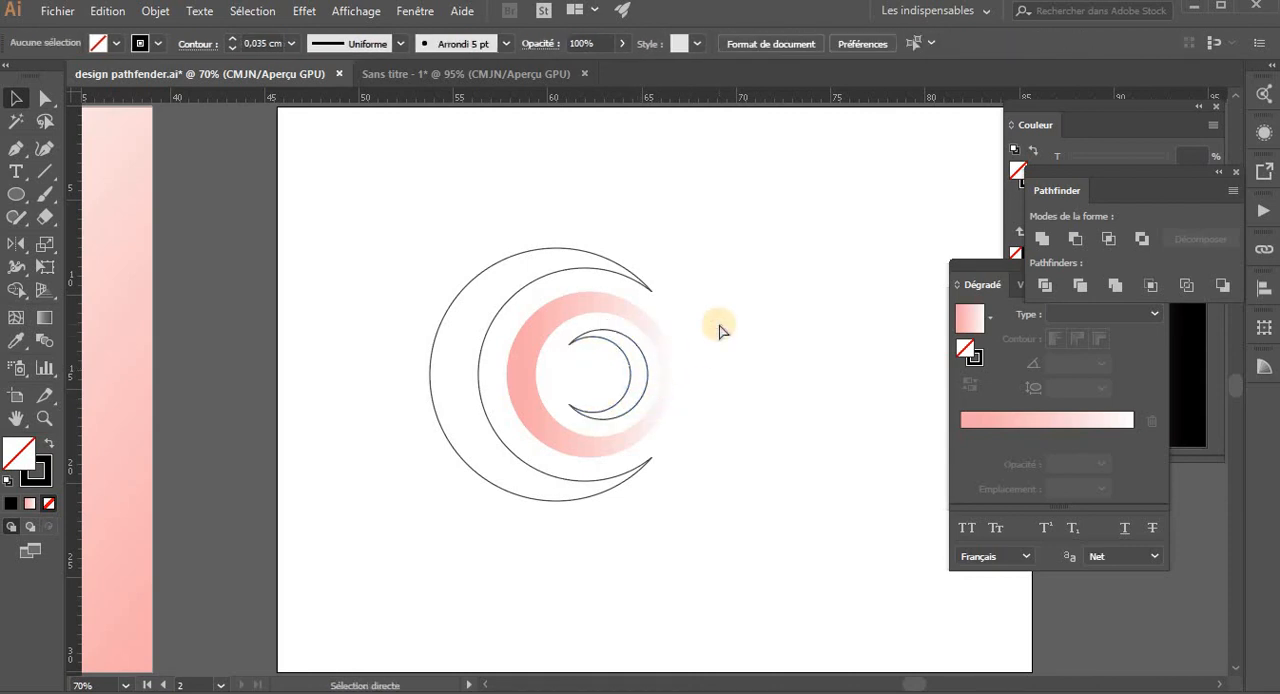
- Fill the large crescent with the blue linear gradient sampled from the blue swatch beside the first artboard
{"action": "key", "text": "ctrl+minus"}
{"action": "key", "text": "ctrl+minus"}
{"action": "key", "text": "ctrl+minus"}
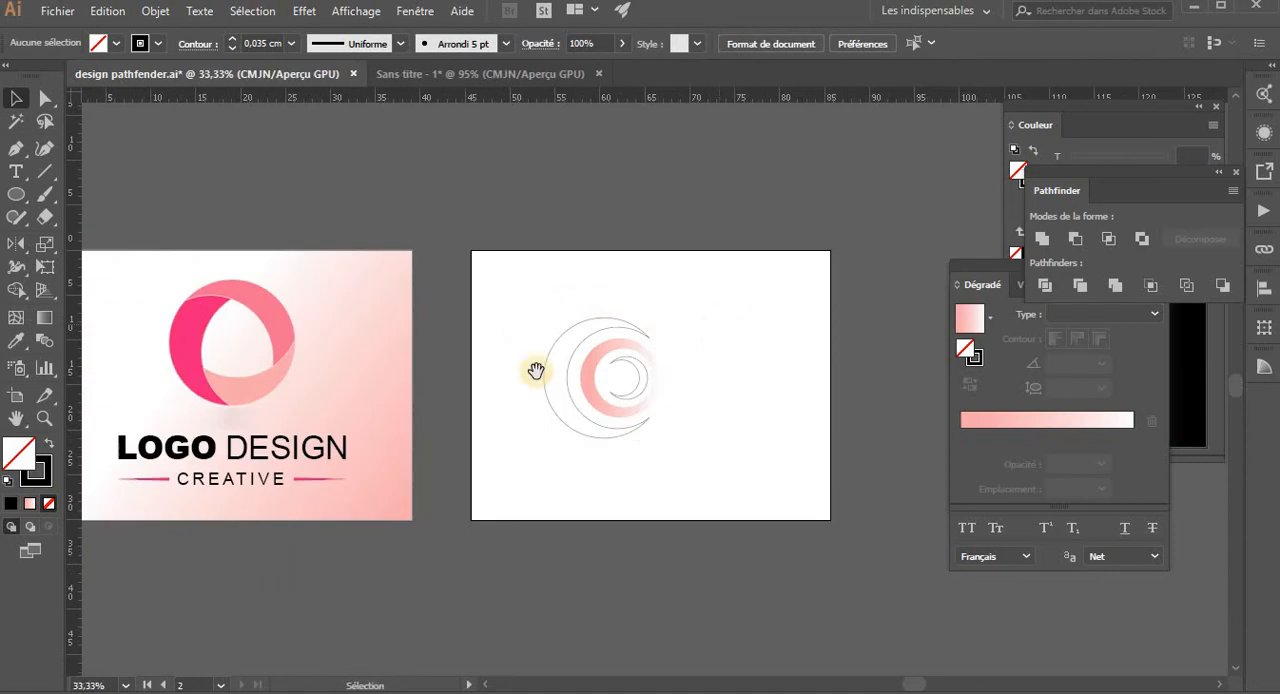
{"action": "scroll", "coordinate": [406, 406], "scroll_direction": "left", "scroll_amount": 3}
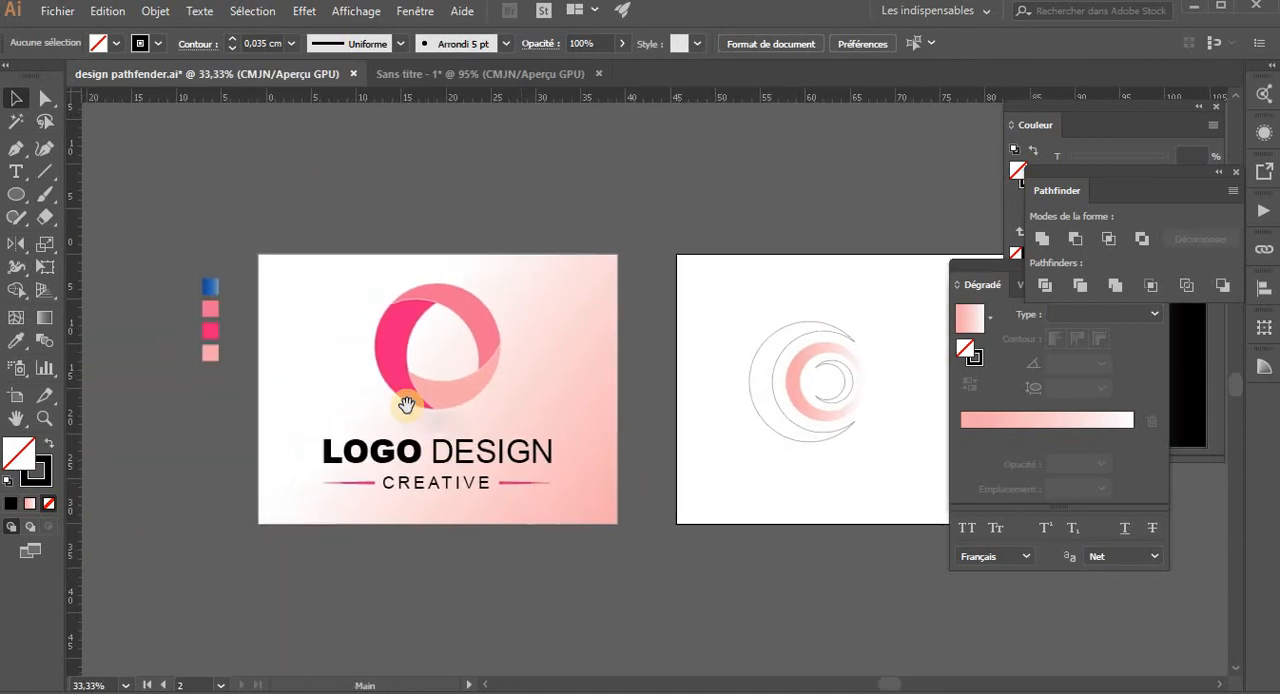
{"action": "left_click", "coordinate": [217, 287]}
{"action": "key", "text": "a"}
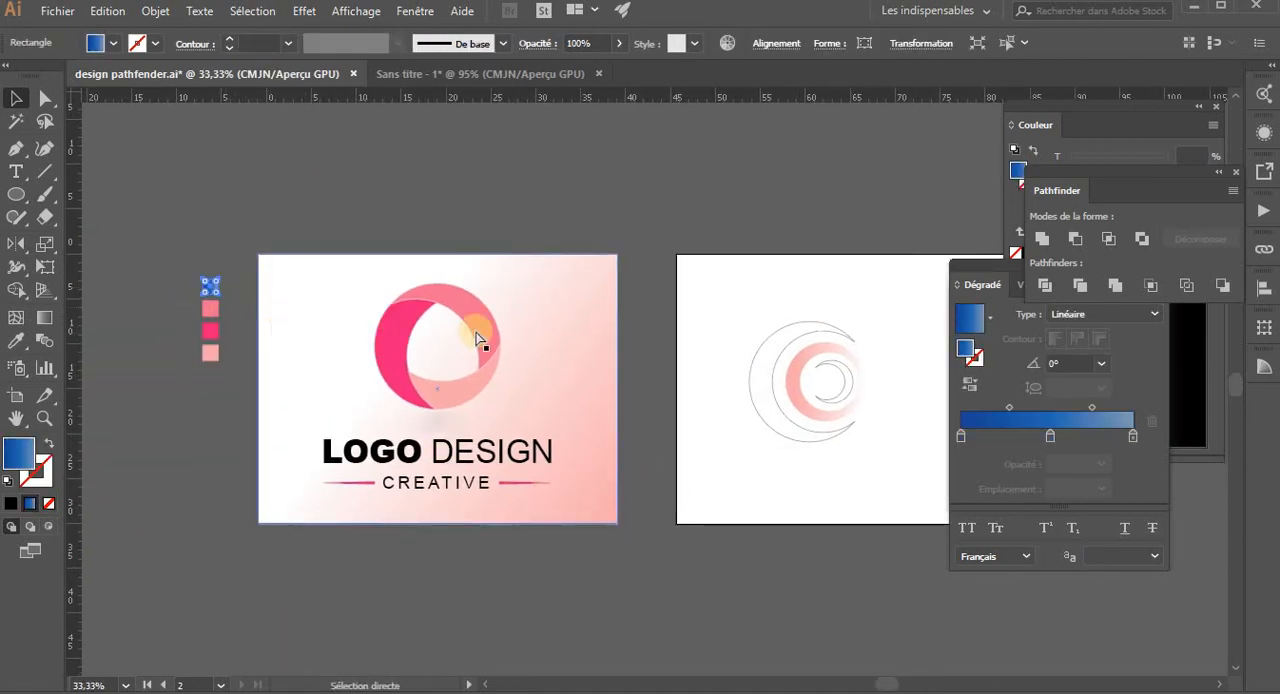
{"action": "left_click", "coordinate": [778, 347]}
{"action": "left_click", "coordinate": [777, 357]}
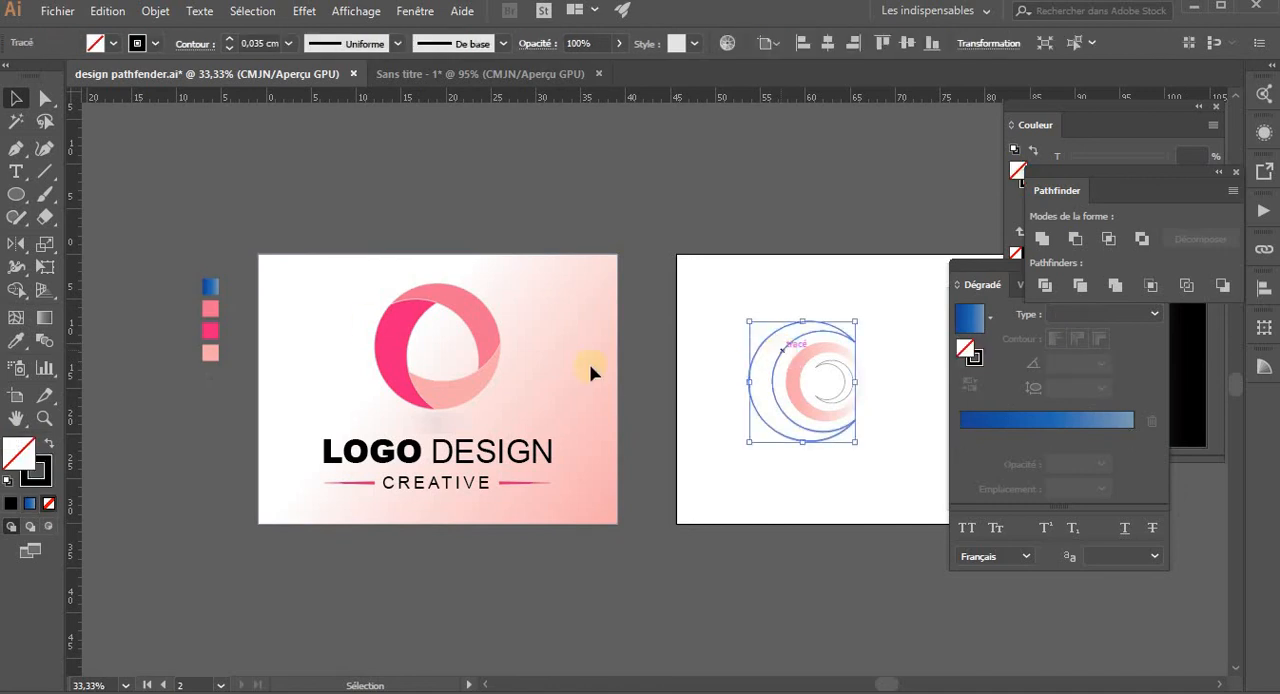
{"action": "key", "text": "i"}
{"action": "left_click", "coordinate": [605, 336]}
- Apply the large crescent's blue gradient to the ring and reverse the gradient direction
{"action": "key", "text": "z"}
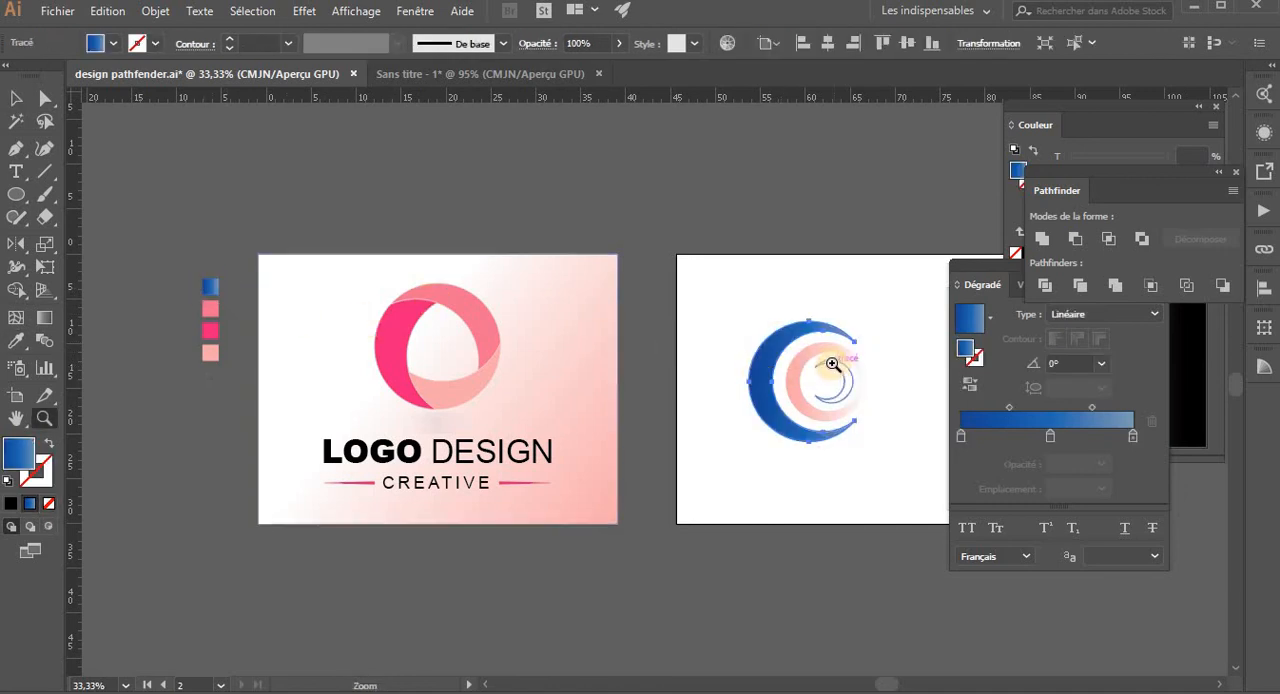
{"action": "left_click", "coordinate": [826, 368]}
{"action": "left_click", "coordinate": [654, 373]}
{"action": "left_click", "coordinate": [654, 377]}
{"action": "key", "text": "v"}
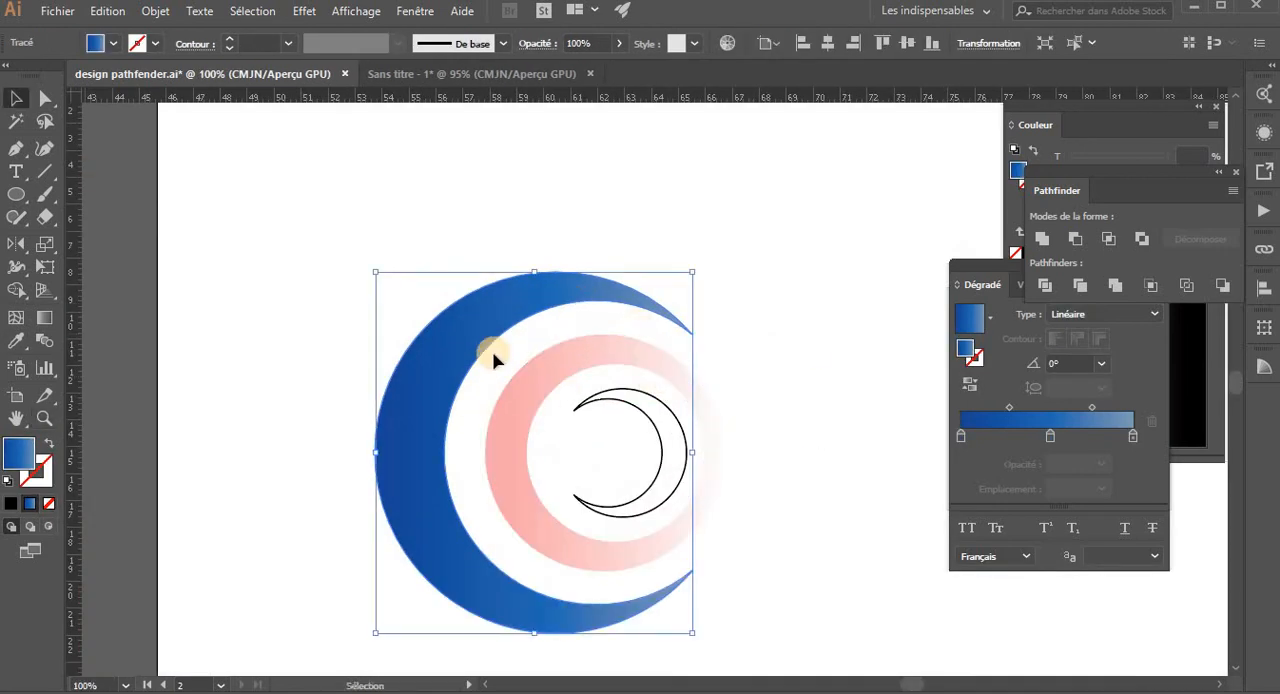
{"action": "left_click", "coordinate": [638, 372]}
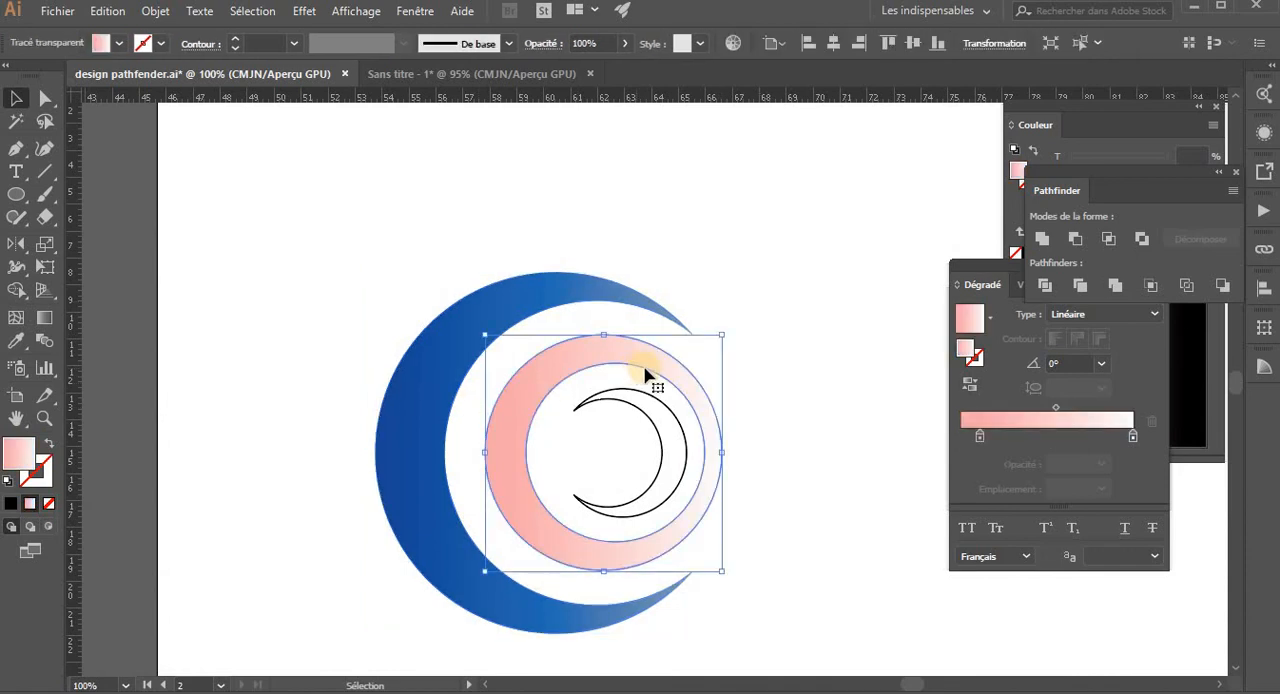
{"action": "key", "text": "i"}
{"action": "left_click", "coordinate": [601, 284]}
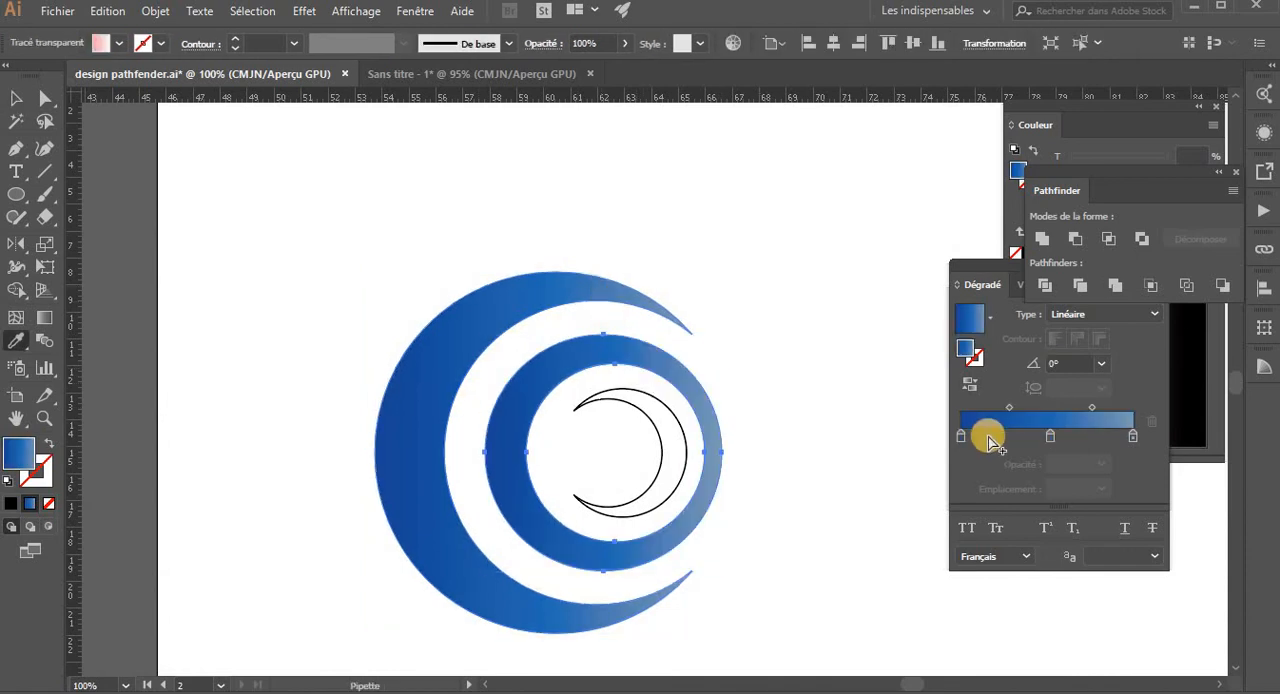
{"action": "left_click", "coordinate": [969, 383]}
{"action": "key", "text": "v"}
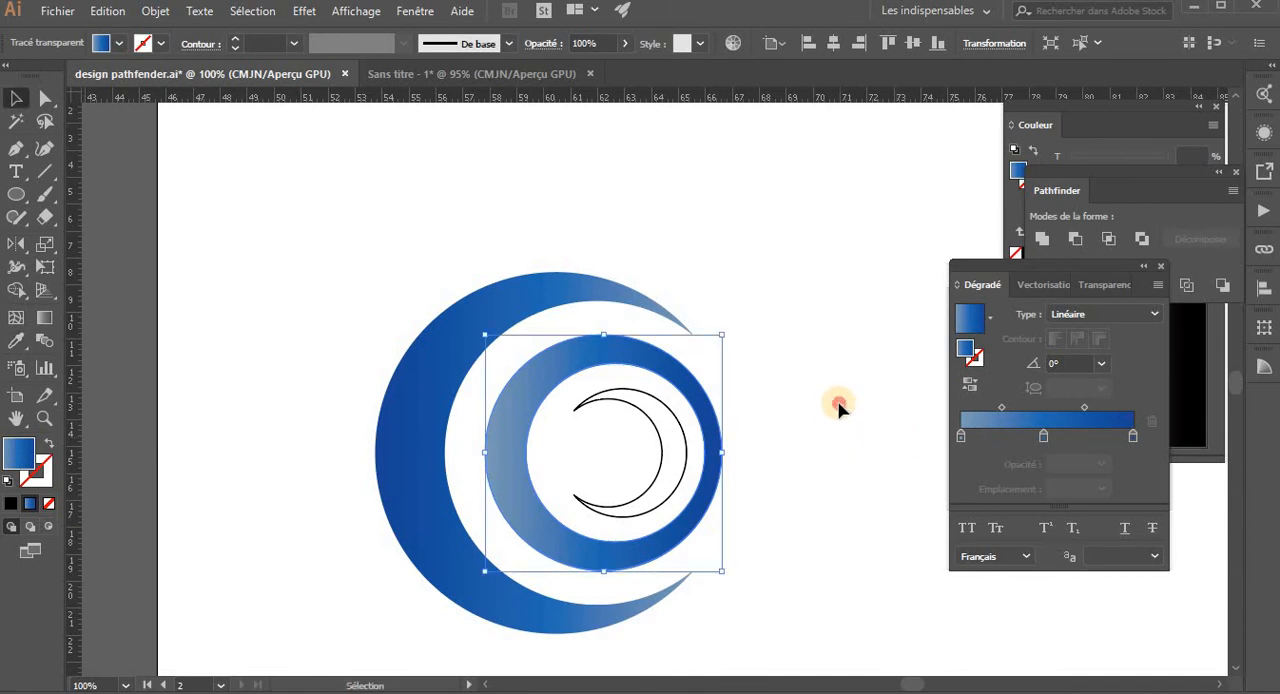
{"action": "left_click", "coordinate": [839, 403]}
- Fill the small inner crescent with the large crescent's blue gradient and deselect it
{"action": "left_click", "coordinate": [657, 458]}
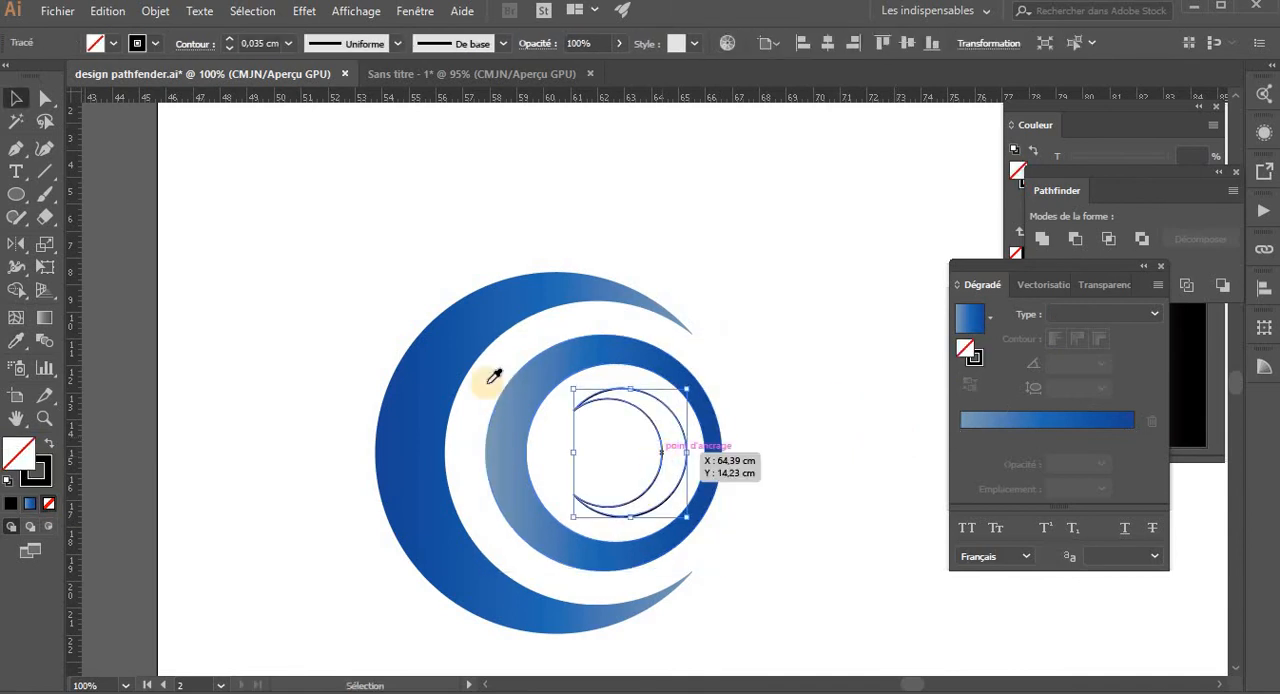
{"action": "key", "text": "i"}
{"action": "left_click", "coordinate": [436, 352]}
{"action": "key", "text": "v"}
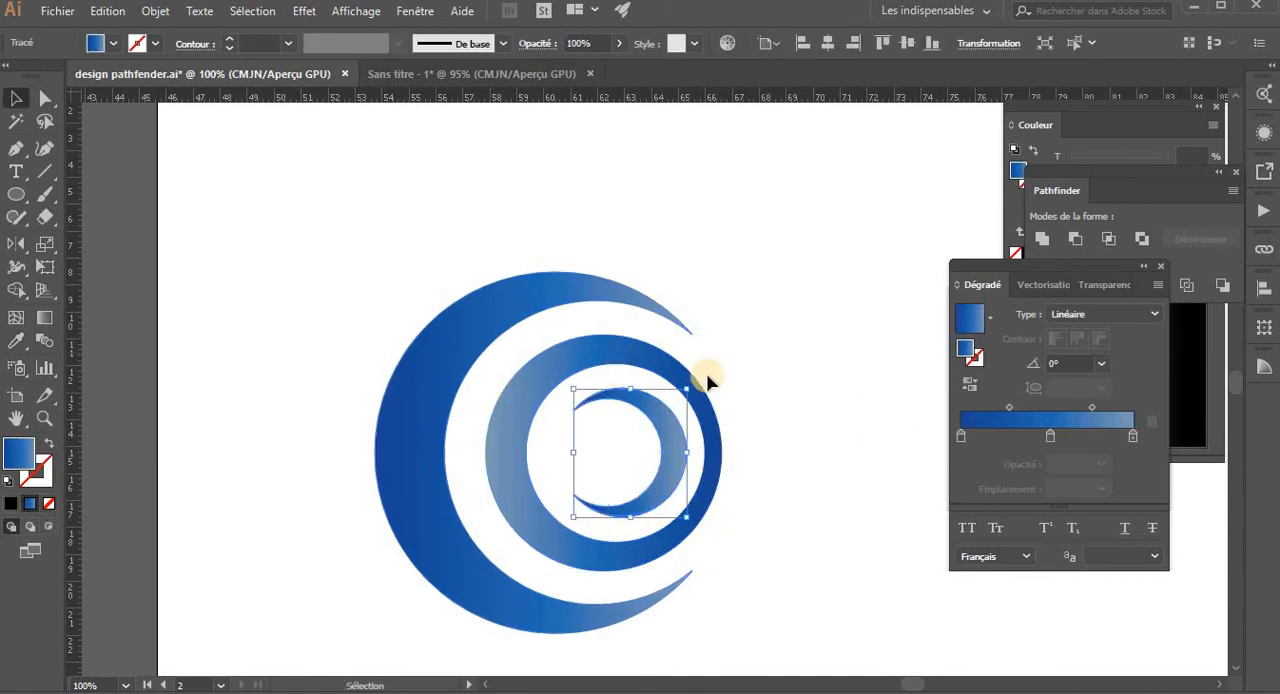
{"action": "left_click", "coordinate": [782, 382]}
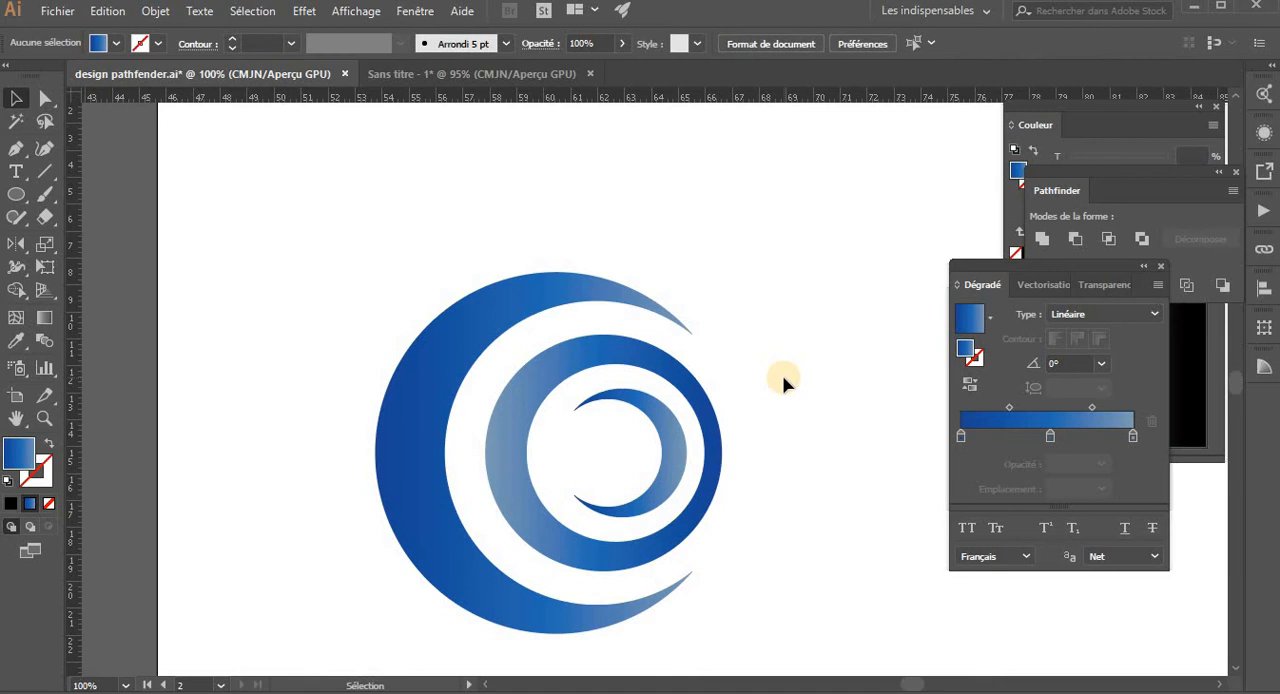
- Add the text "LOGO DESIGN" to the right of the blue emblem
{"action": "key", "text": "z"}
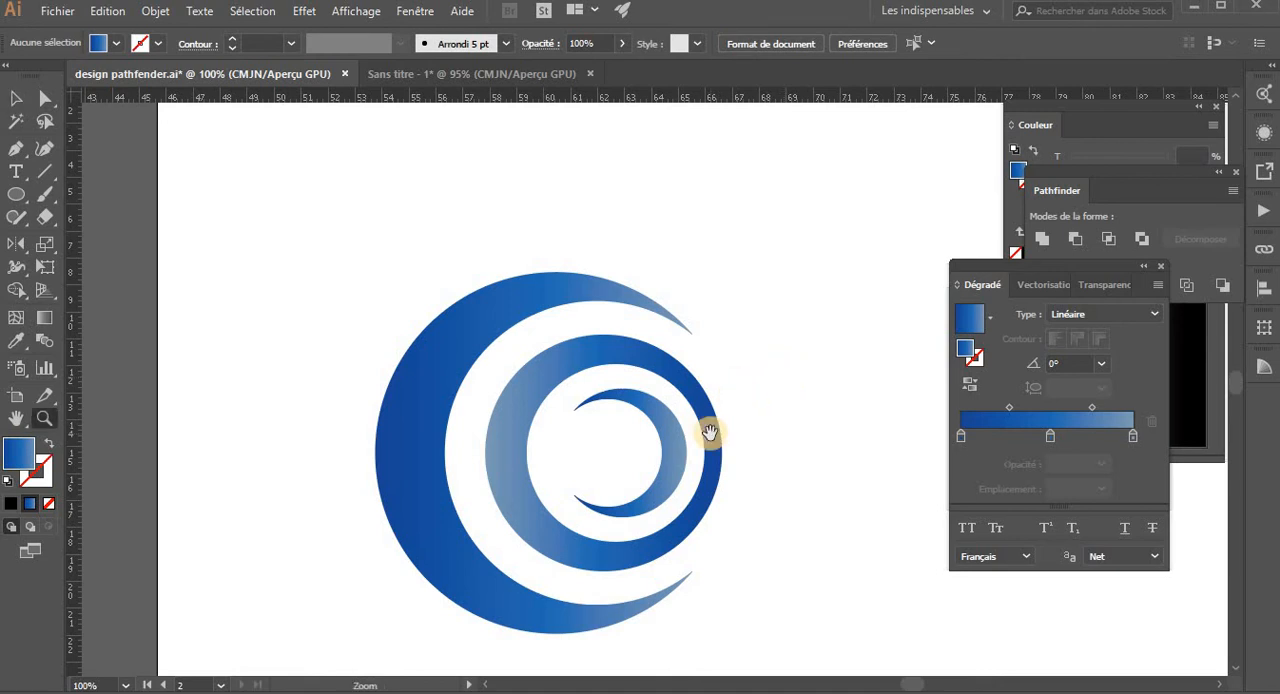
{"action": "left_click_drag", "start_coordinate": [709, 432], "coordinate": [498, 414]}
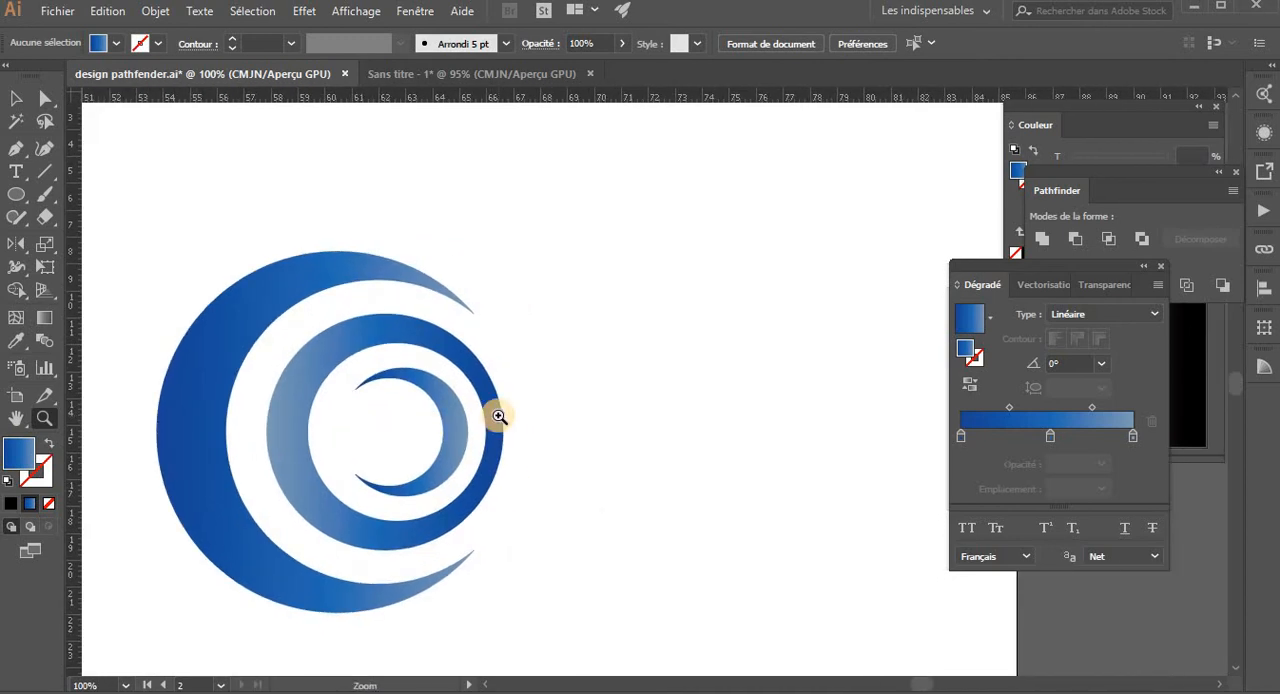
{"action": "key", "text": "t"}
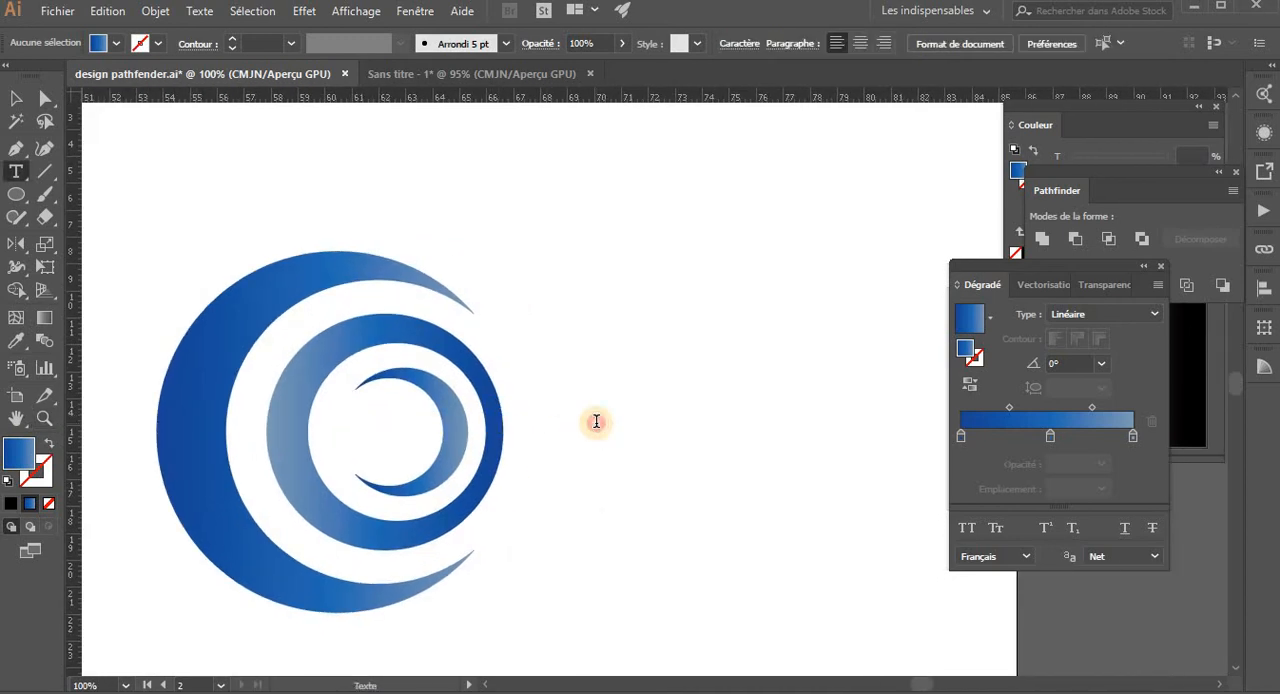
{"action": "left_click", "coordinate": [596, 421]}
{"action": "type", "text": "LO"}
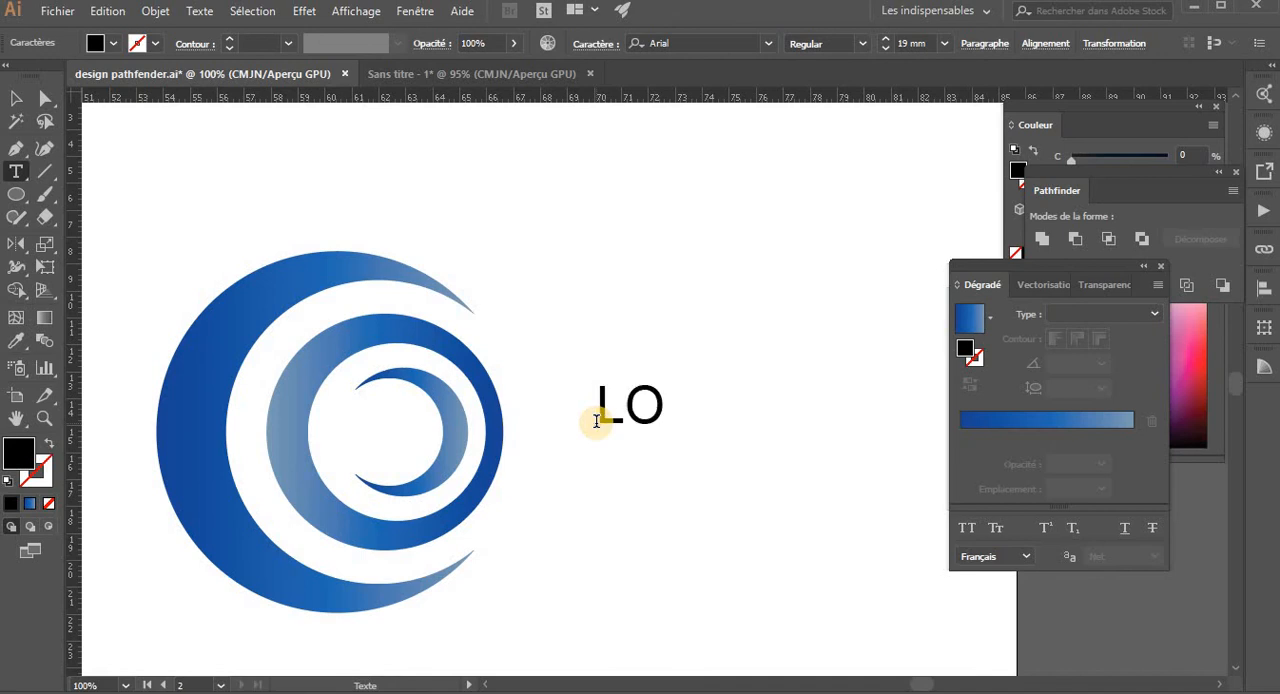
{"action": "type", "text": "GO DESIGN"}
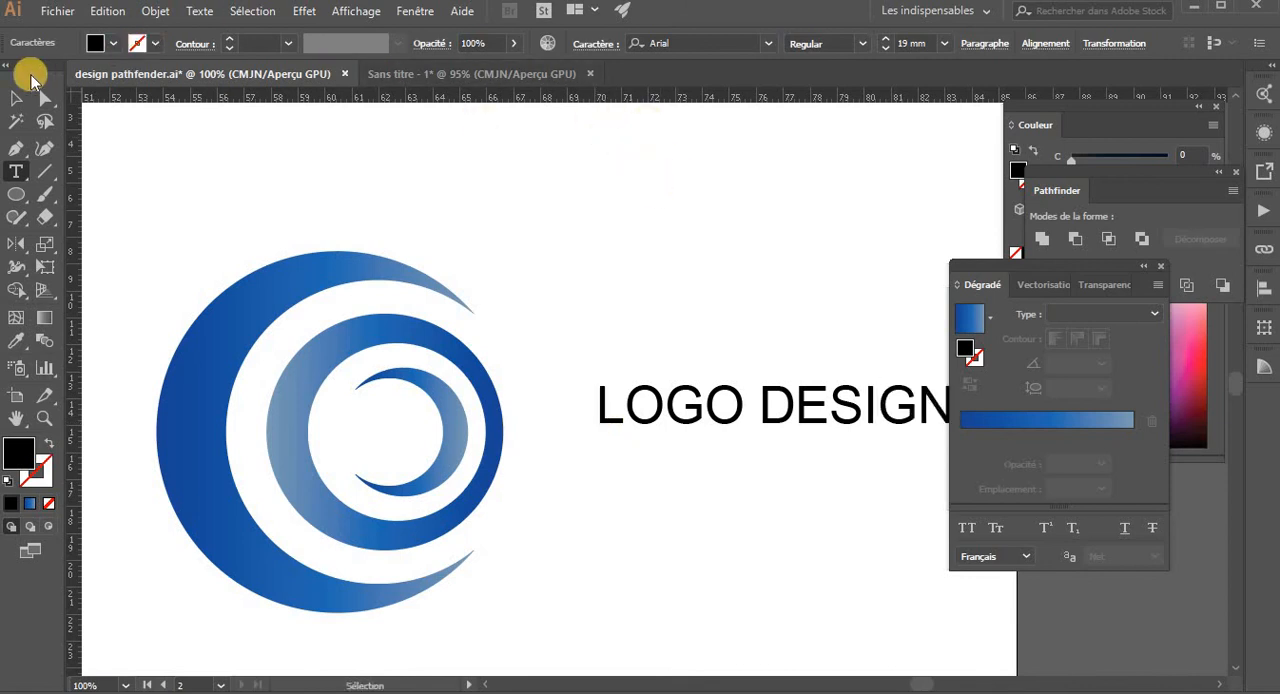
- Move the LOGO DESIGN text close to the emblem's right edge
{"action": "left_click", "coordinate": [13, 99]}
{"action": "left_click", "coordinate": [730, 412]}
{"action": "left_click_drag", "start_coordinate": [740, 420], "coordinate": [640, 437]}
{"action": "key", "text": "space"}
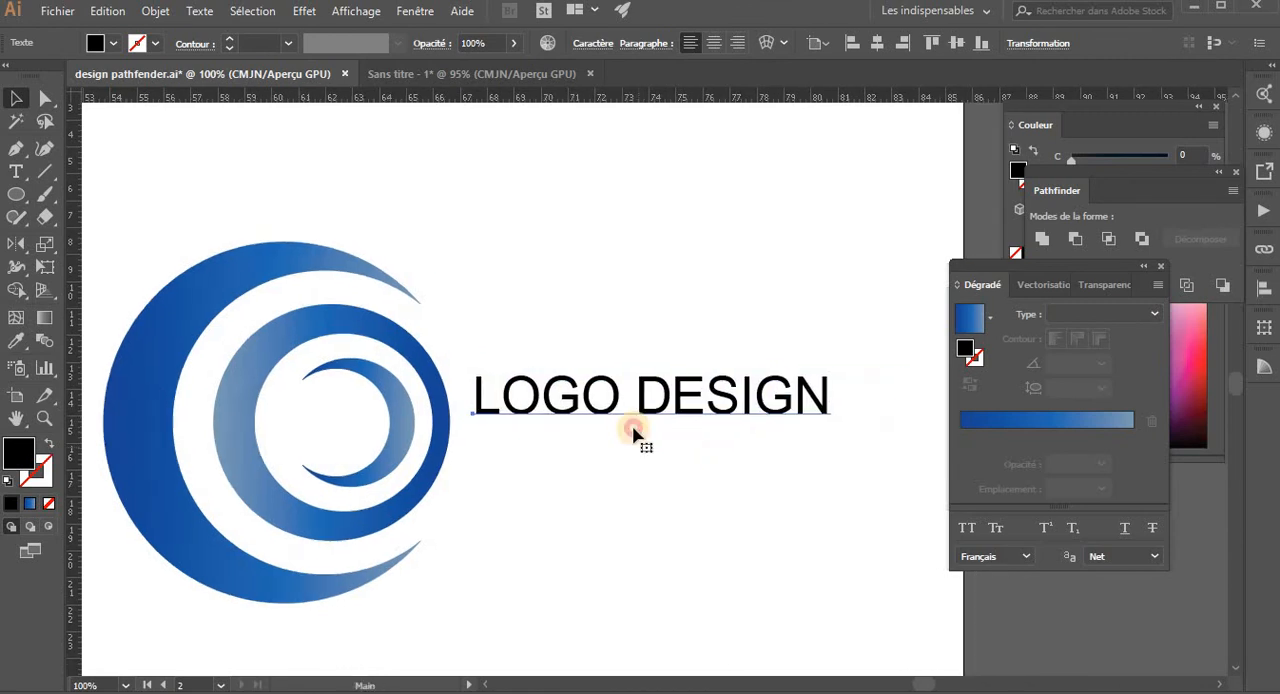
- Set the LOGO DESIGN text's font family to Bahnschrift, keeping the Regular style
{"action": "key", "text": "ctrl+t"}
{"action": "key", "text": "v"}
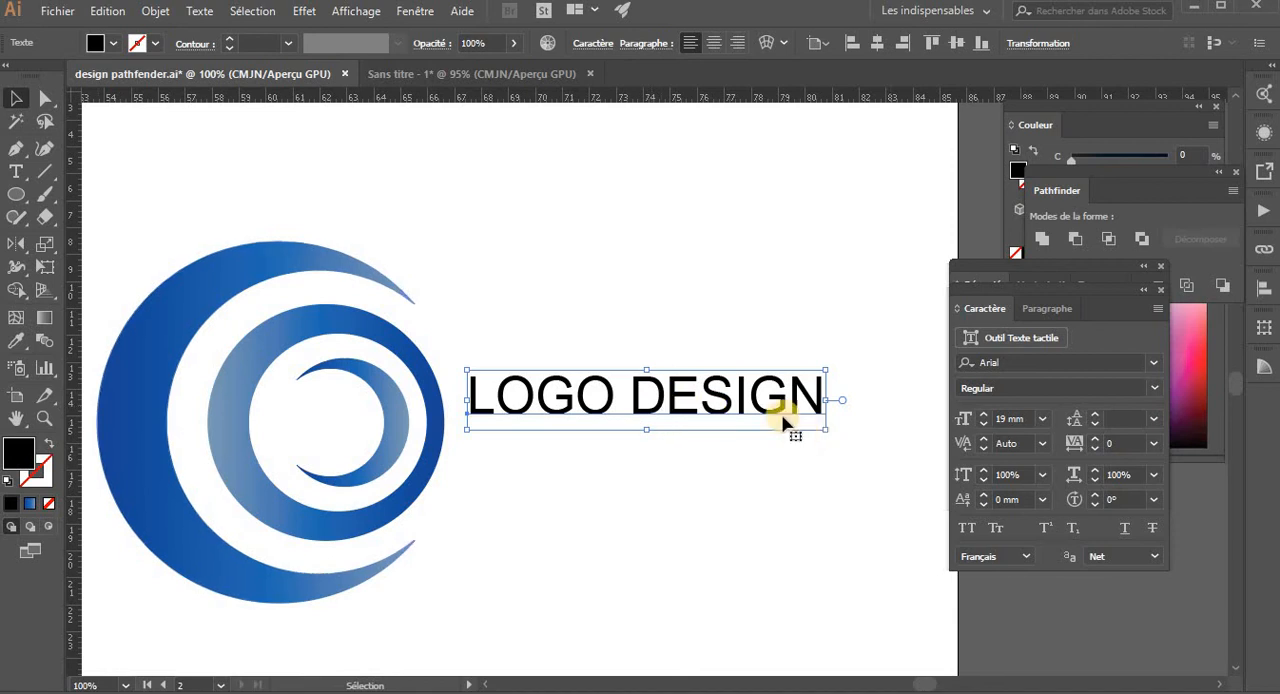
{"action": "left_click", "coordinate": [1025, 362]}
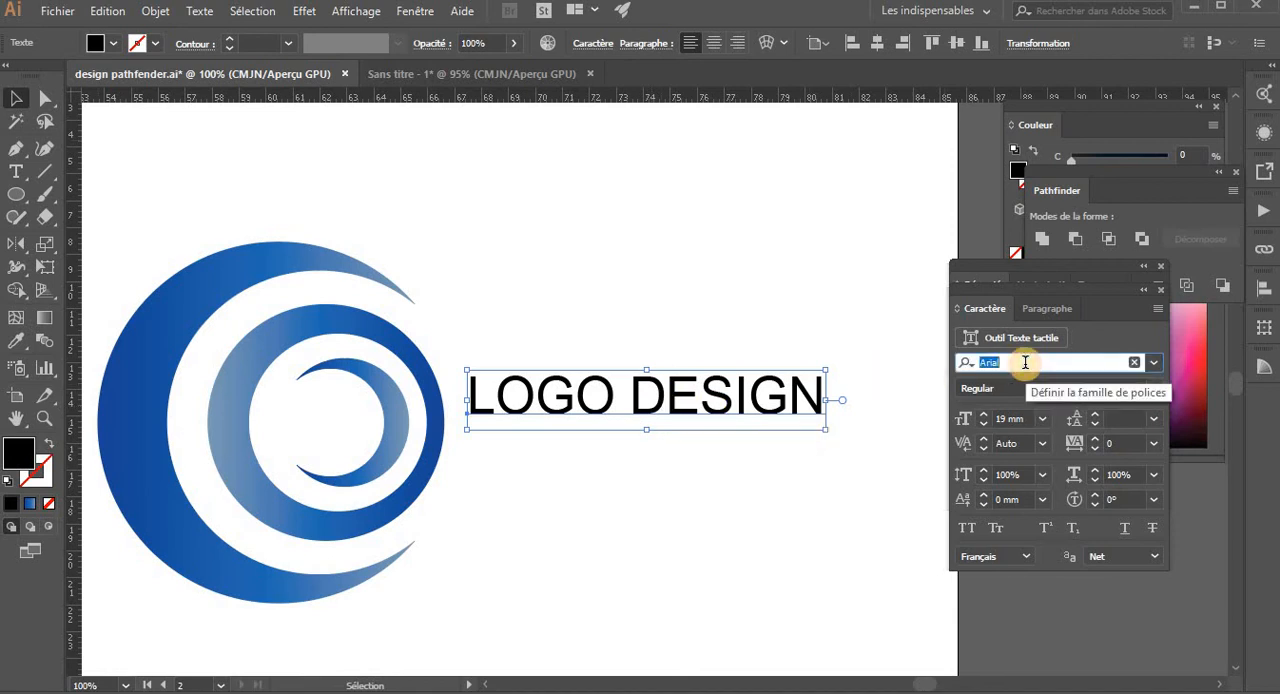
{"action": "key", "text": "Down"}
{"action": "key", "text": "Down"}
{"action": "key", "text": "Down"}
{"action": "key", "text": "Down"}
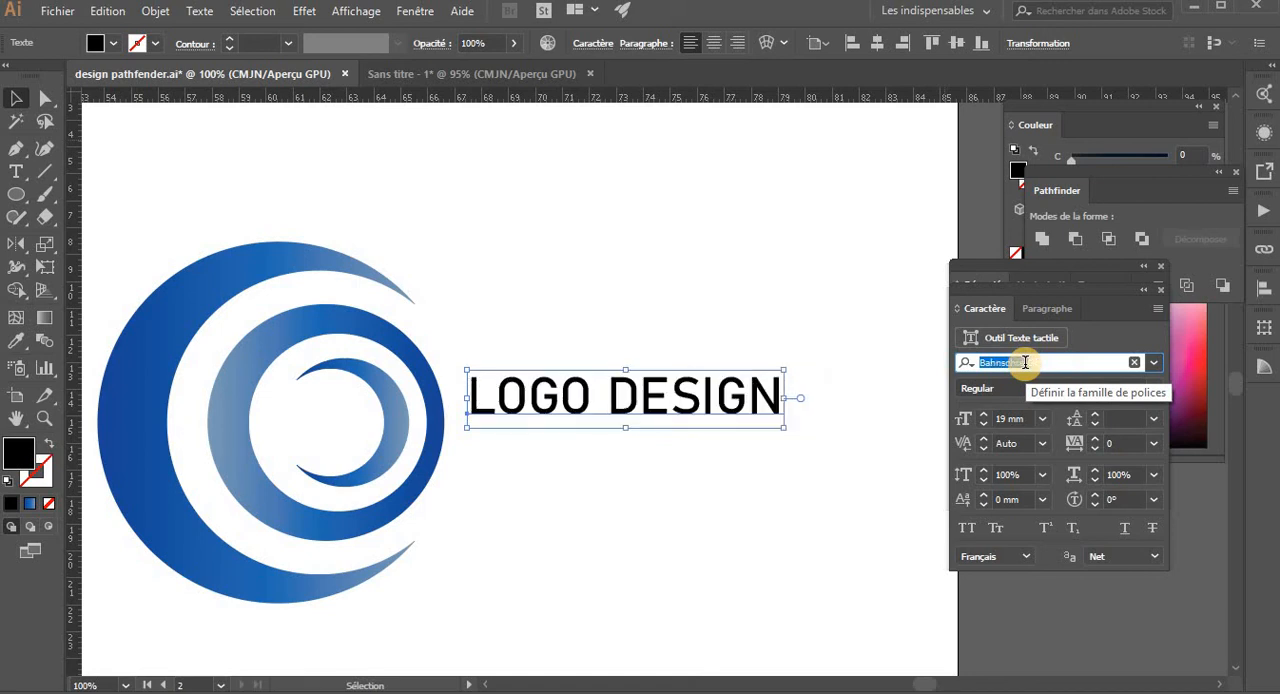
{"action": "left_click", "coordinate": [903, 373]}
{"action": "left_click", "coordinate": [774, 408]}
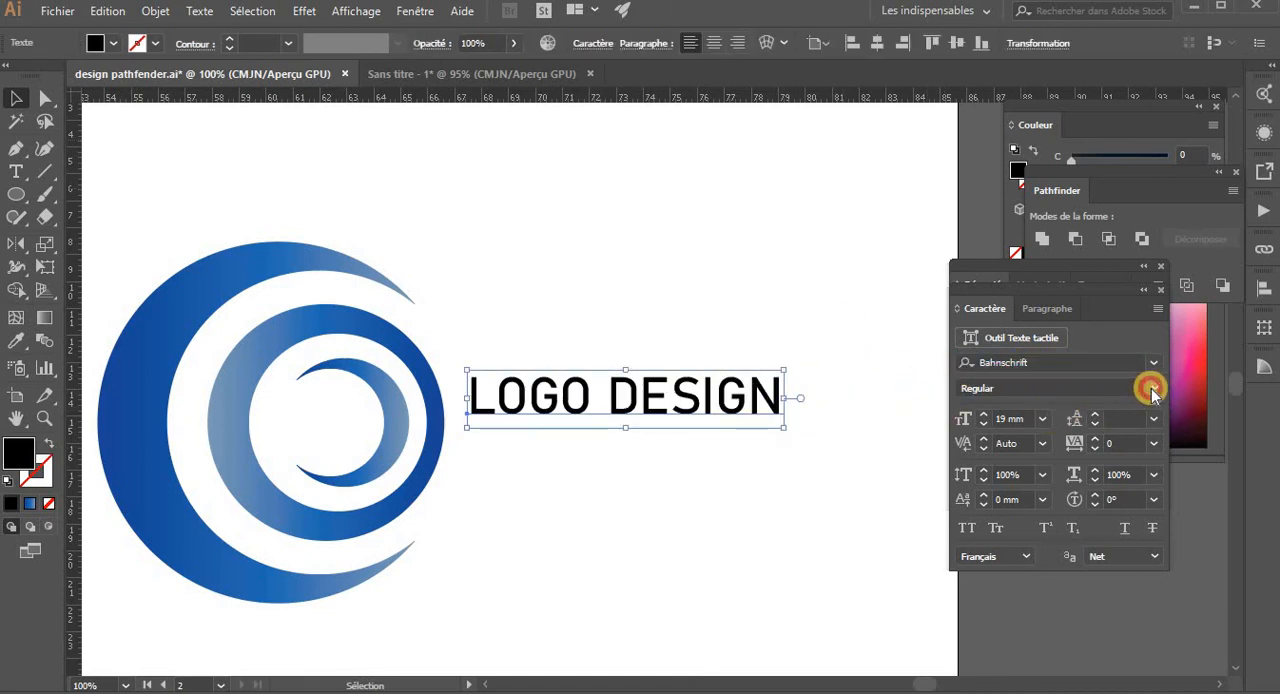
{"action": "left_click", "coordinate": [1151, 389]}
{"action": "left_click", "coordinate": [749, 341]}
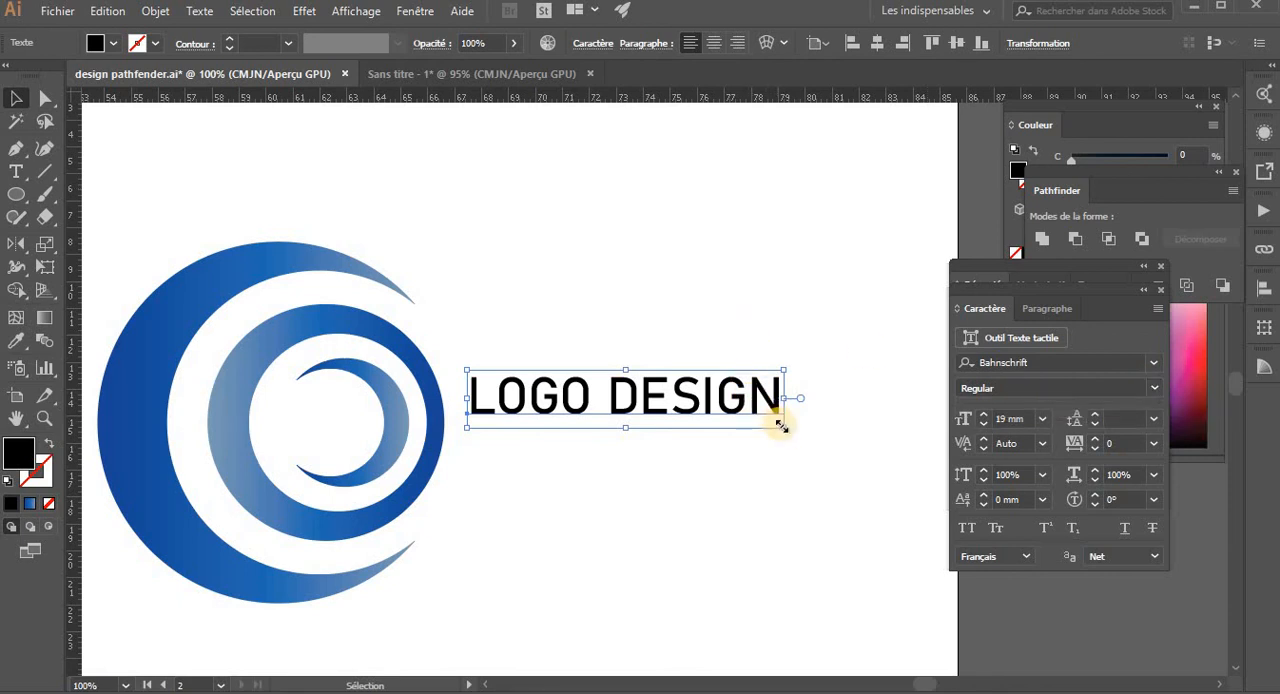
- Enlarge the LOGO DESIGN text to 25.5 mm and adjust its position beside the emblem
{"action": "left_click_drag", "start_coordinate": [781, 426], "coordinate": [840, 438]}
{"action": "left_click_drag", "start_coordinate": [749, 417], "coordinate": [766, 414]}
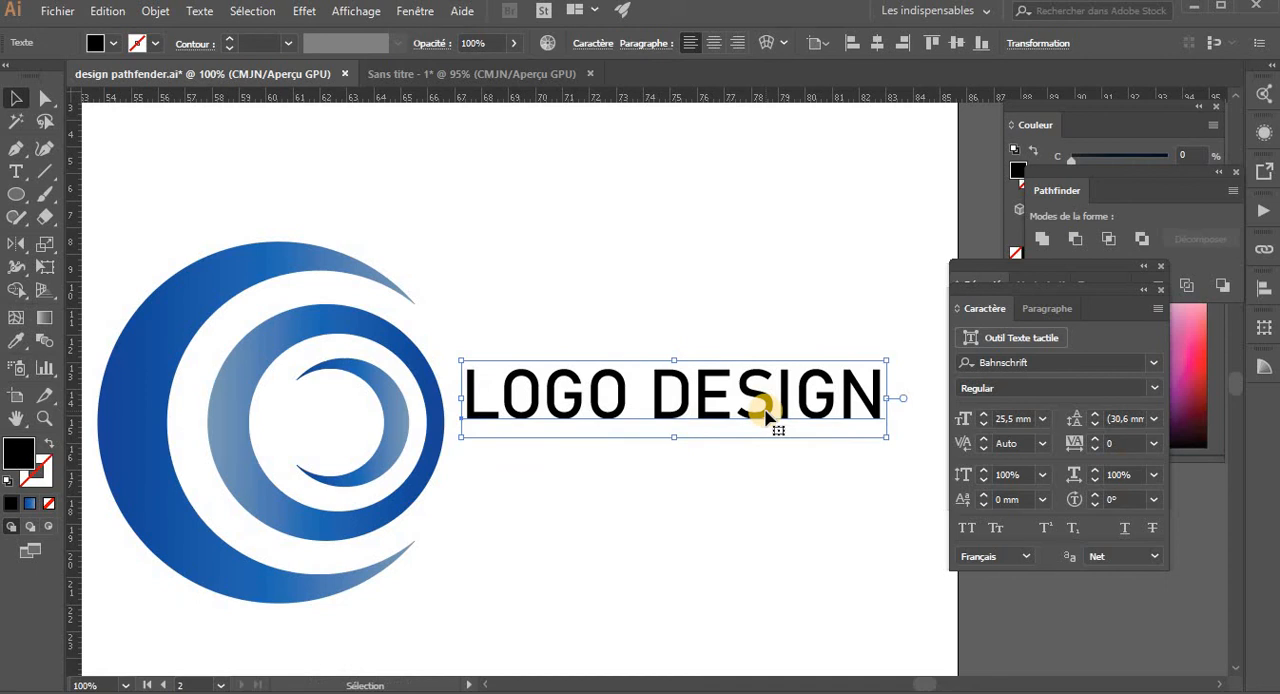
{"action": "left_click", "coordinate": [820, 510]}
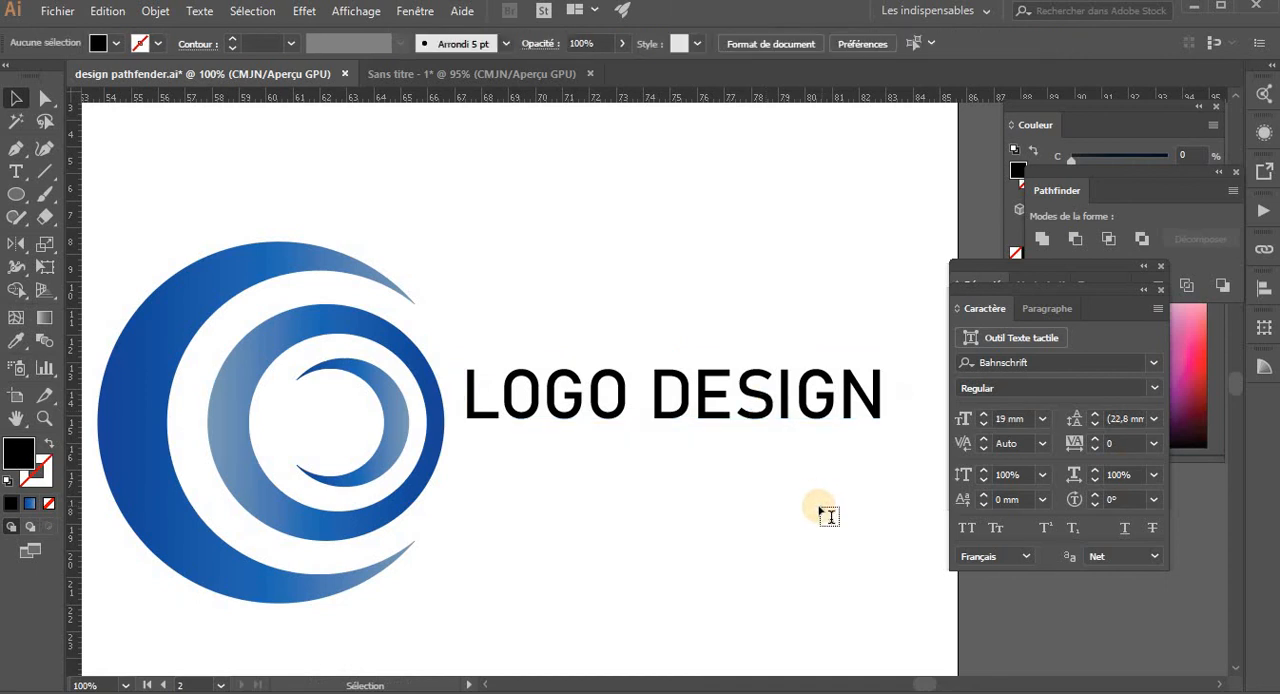
- Add a second text line starting with "crea" below the LOGO DESIGN title
{"action": "key", "text": "t"}
{"action": "left_click", "coordinate": [597, 541]}
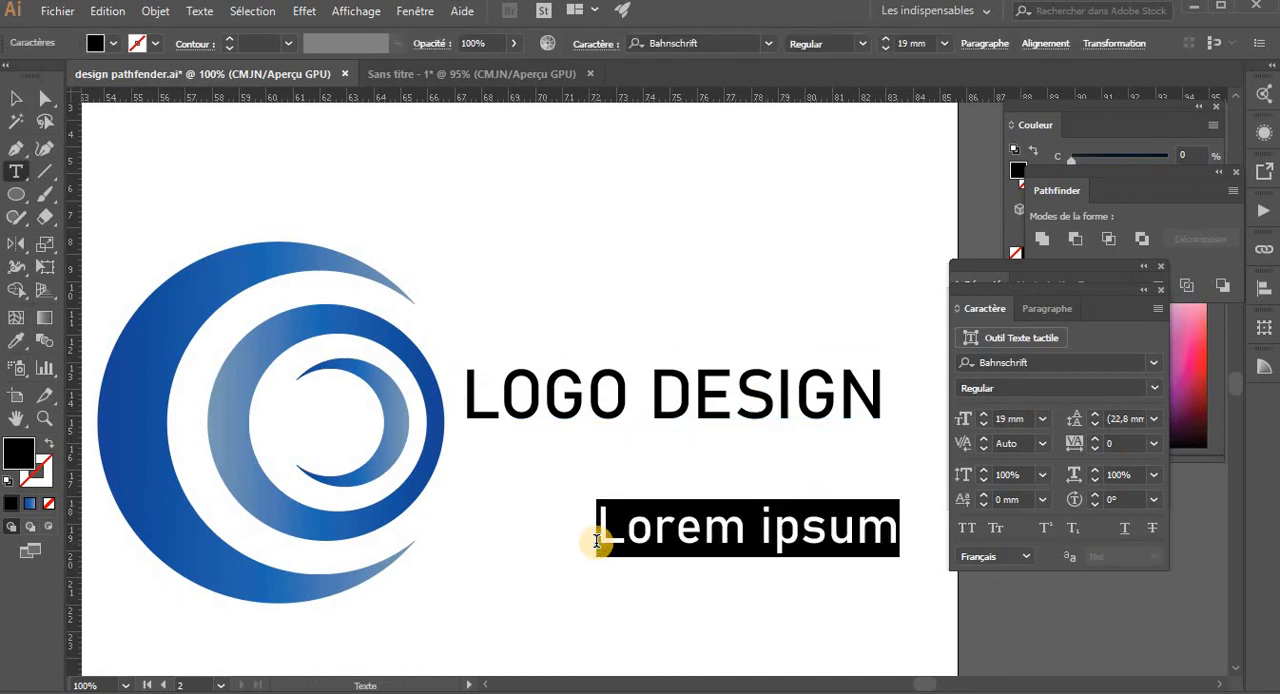
{"action": "type", "text": "crea"}
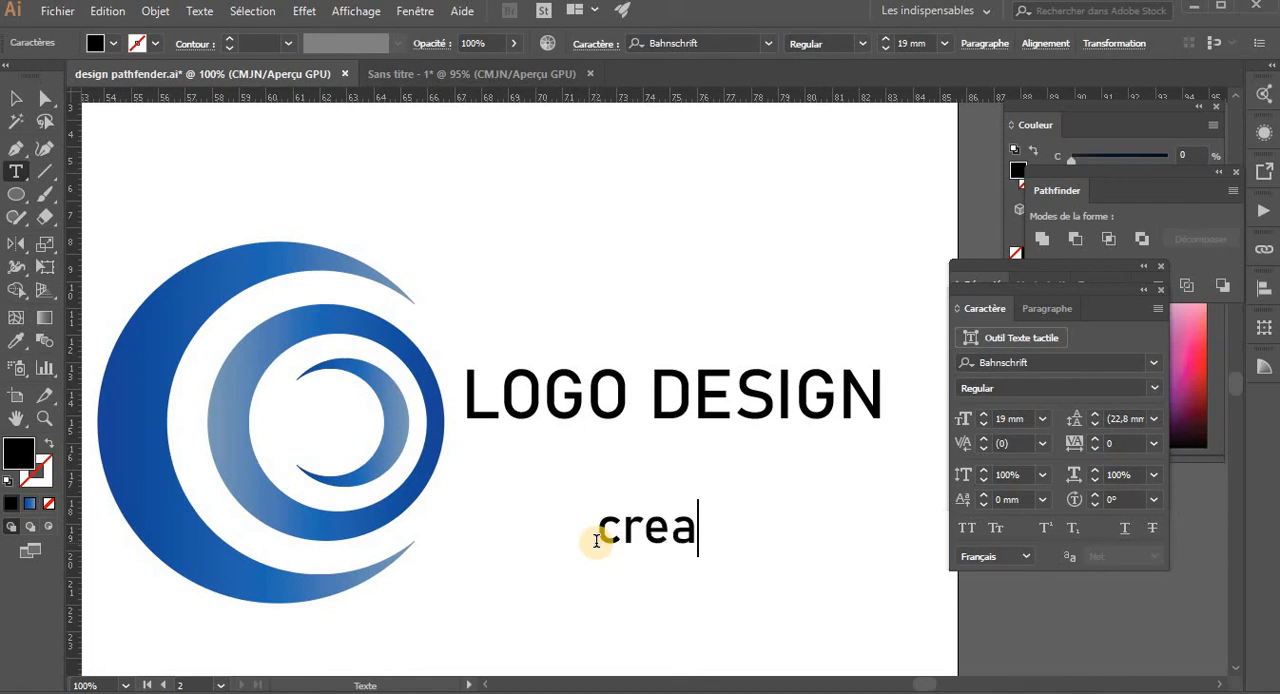
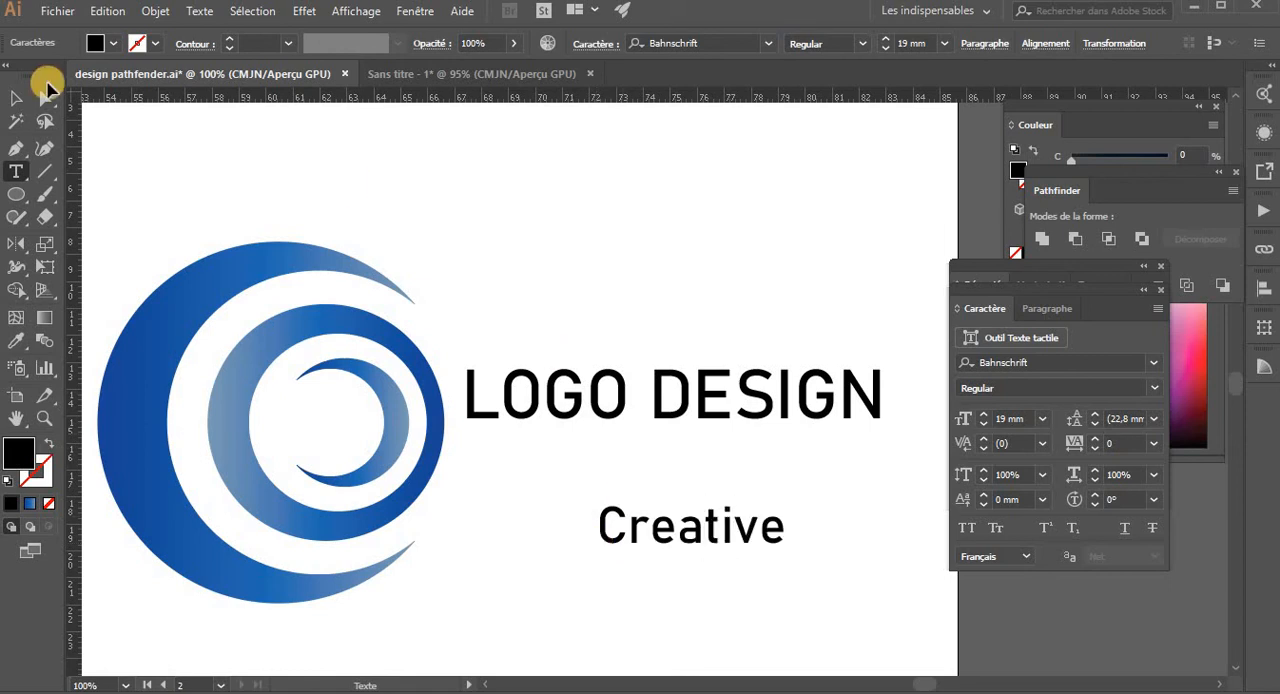
- Move the Creative text up, closer beneath the LOGO DESIGN title
{"action": "left_click", "coordinate": [16, 97]}
{"action": "left_click", "coordinate": [686, 513]}
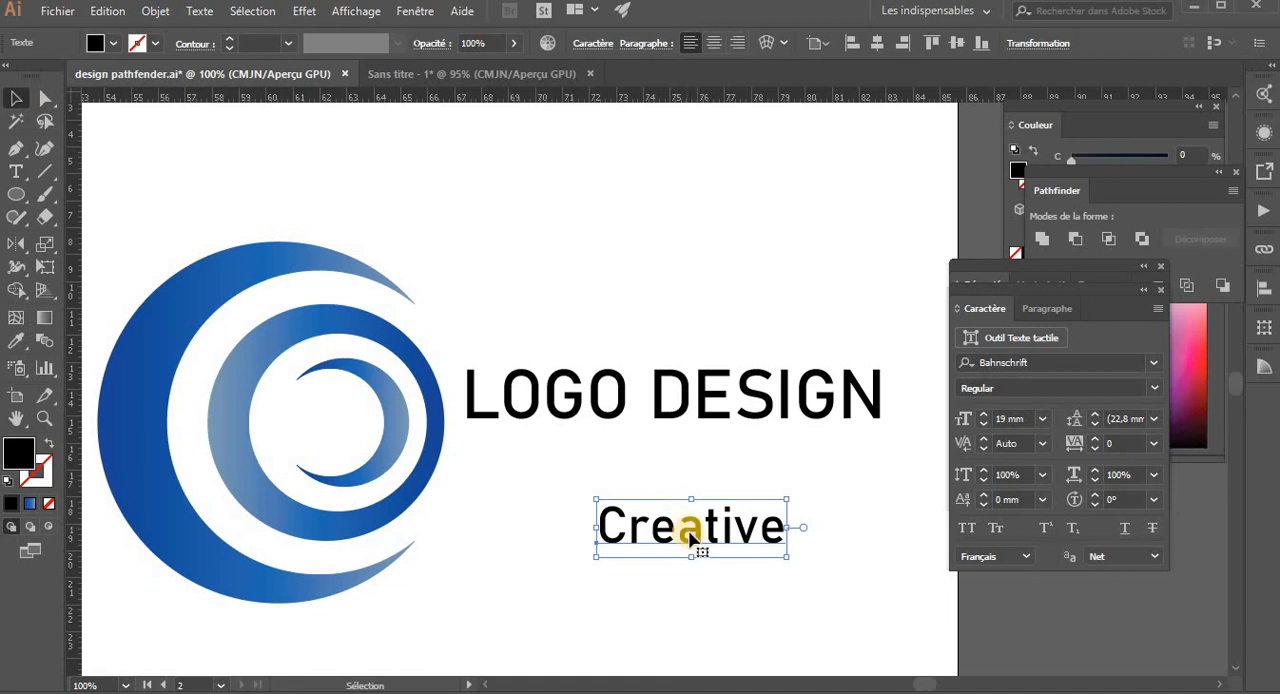
{"action": "left_click_drag", "start_coordinate": [693, 531], "coordinate": [714, 484]}
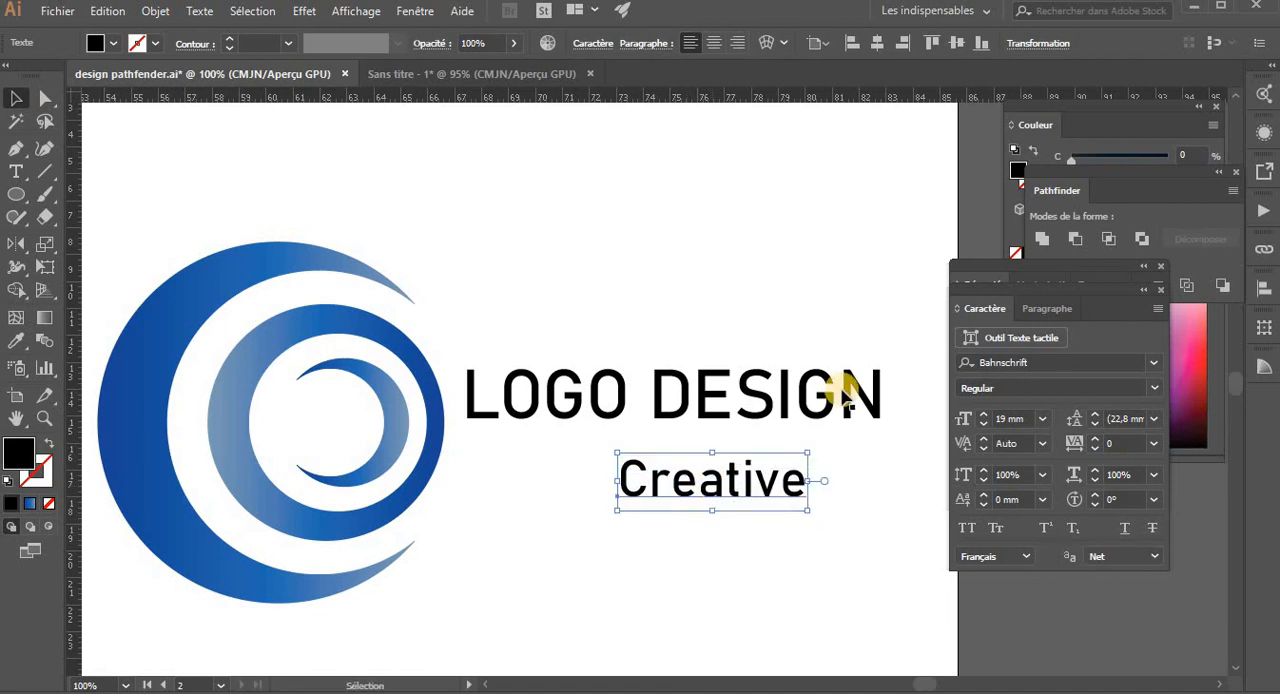
- Align the right edges of the Creative tagline and the LOGO DESIGN title, and place the tagline just below the title
{"action": "left_click", "coordinate": [840, 392], "text": "shift"}
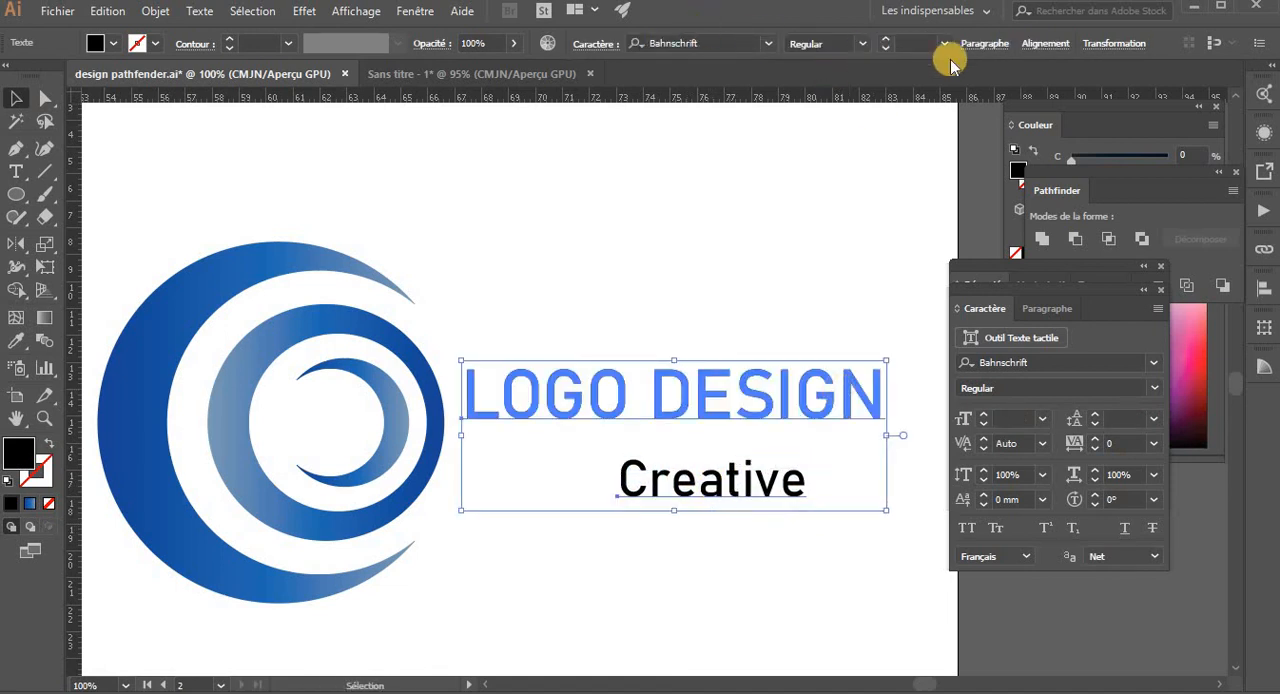
{"action": "left_click", "coordinate": [1045, 43]}
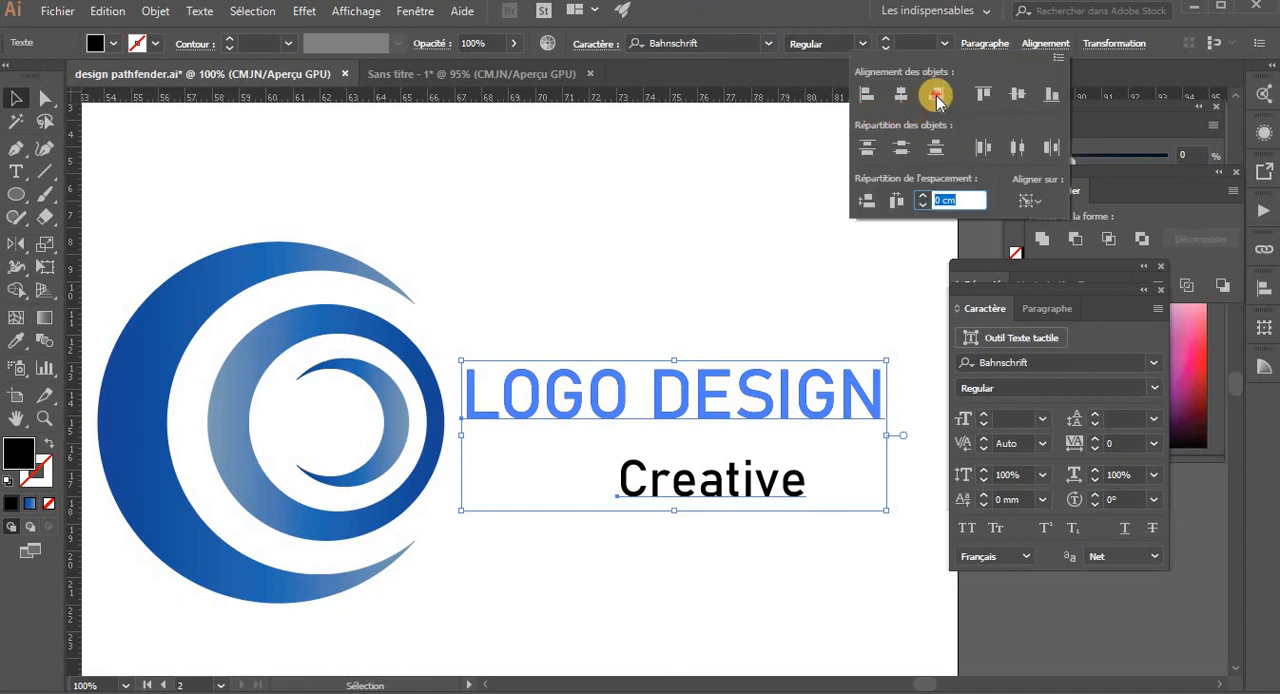
{"action": "left_click", "coordinate": [936, 93]}
{"action": "left_click", "coordinate": [757, 263]}
{"action": "left_click_drag", "start_coordinate": [766, 489], "coordinate": [770, 457]}
{"action": "left_click", "coordinate": [349, 238]}
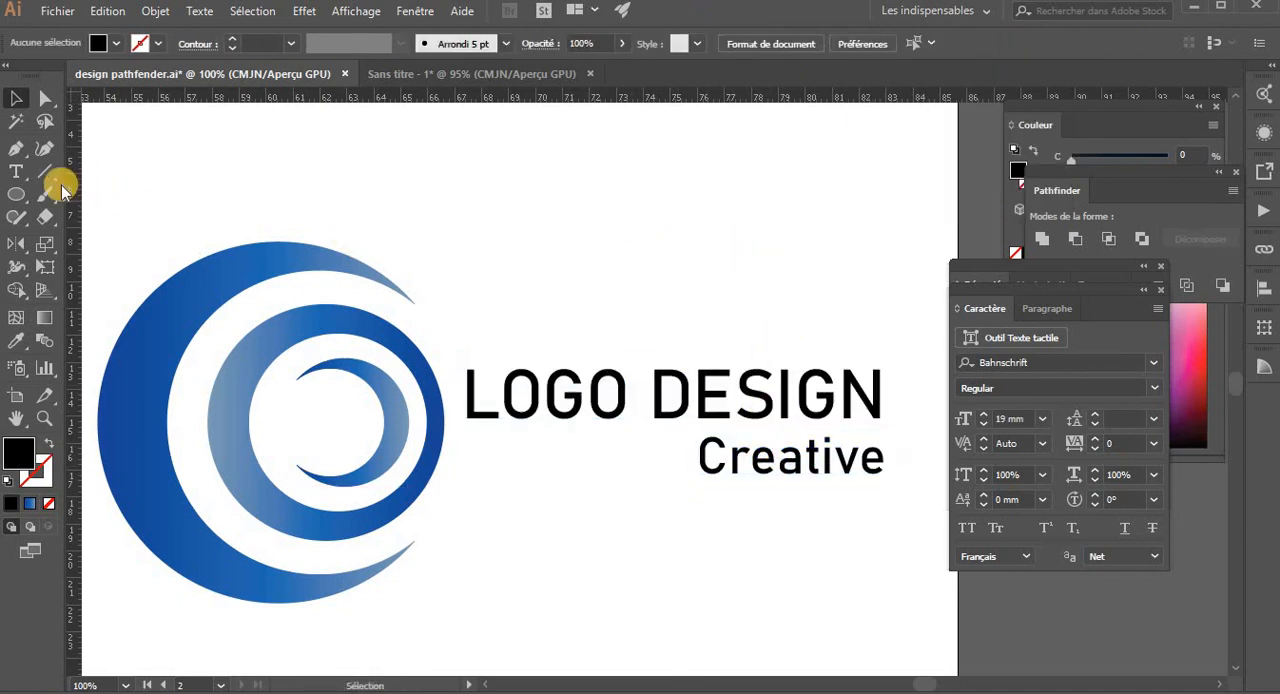
- Draw a thin rectangle about 8.15 by 0.35 cm beside the Creative tagline and fill it with the emblem's blue gradient
{"action": "left_click_drag", "start_coordinate": [13, 204], "coordinate": [90, 196]}
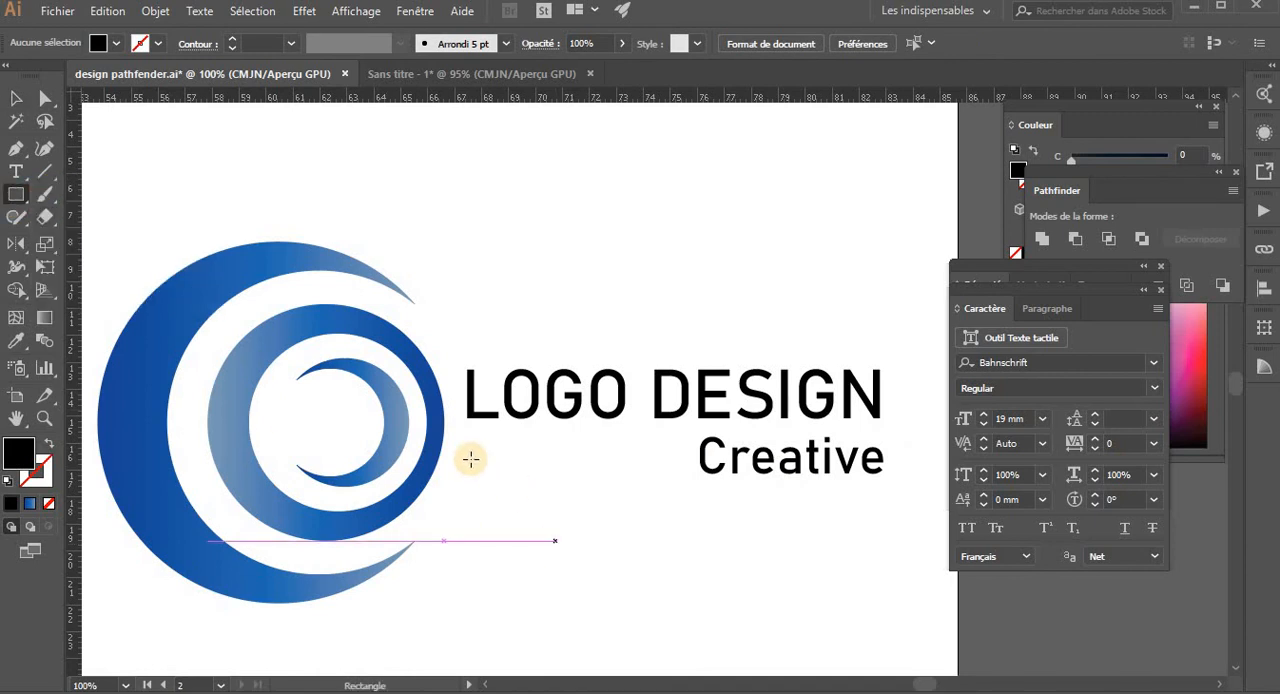
{"action": "left_click_drag", "start_coordinate": [471, 452], "coordinate": [690, 460]}
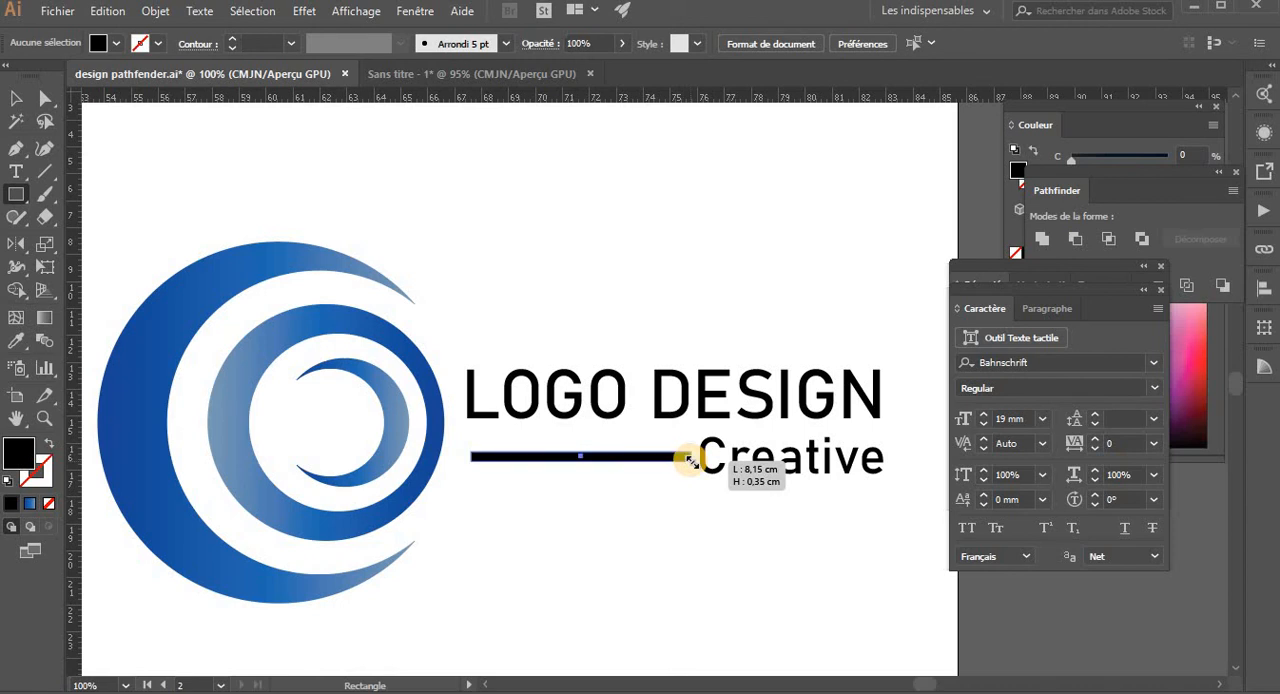
{"action": "key", "text": "i"}
{"action": "left_click", "coordinate": [250, 247]}
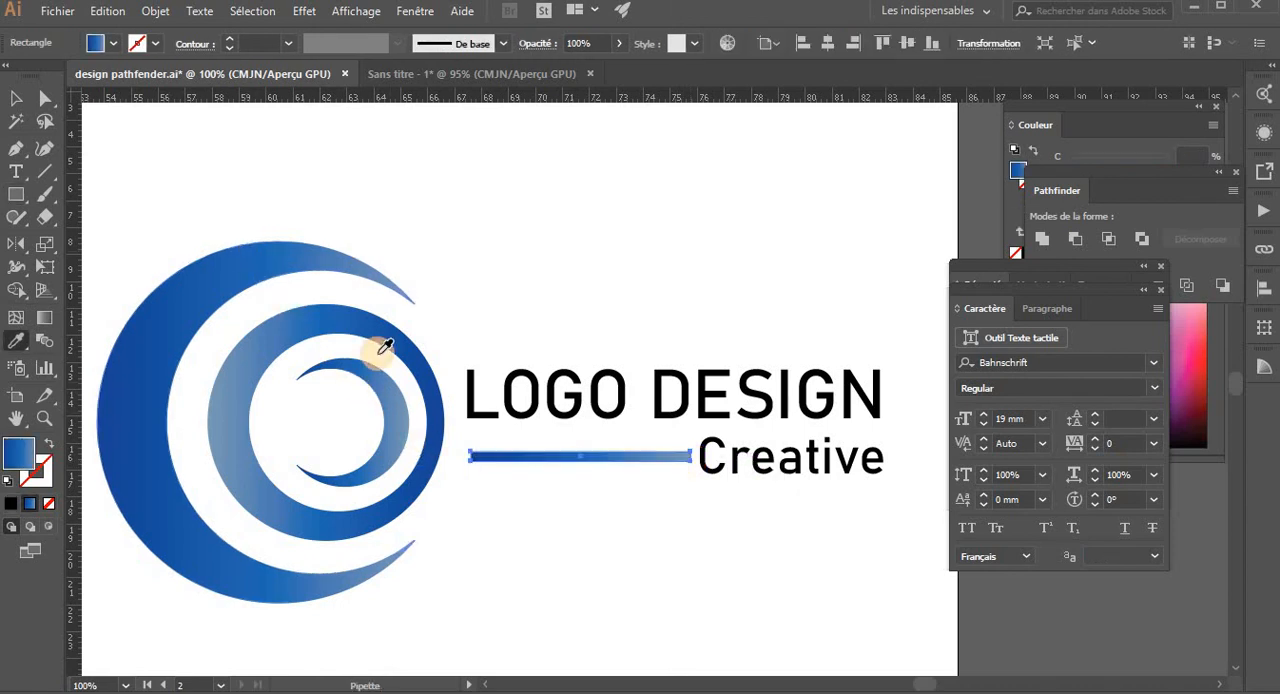
- Nudge the gradient bar slightly down beside the Creative tagline
{"action": "key", "text": "v"}
{"action": "key", "text": "Down"}
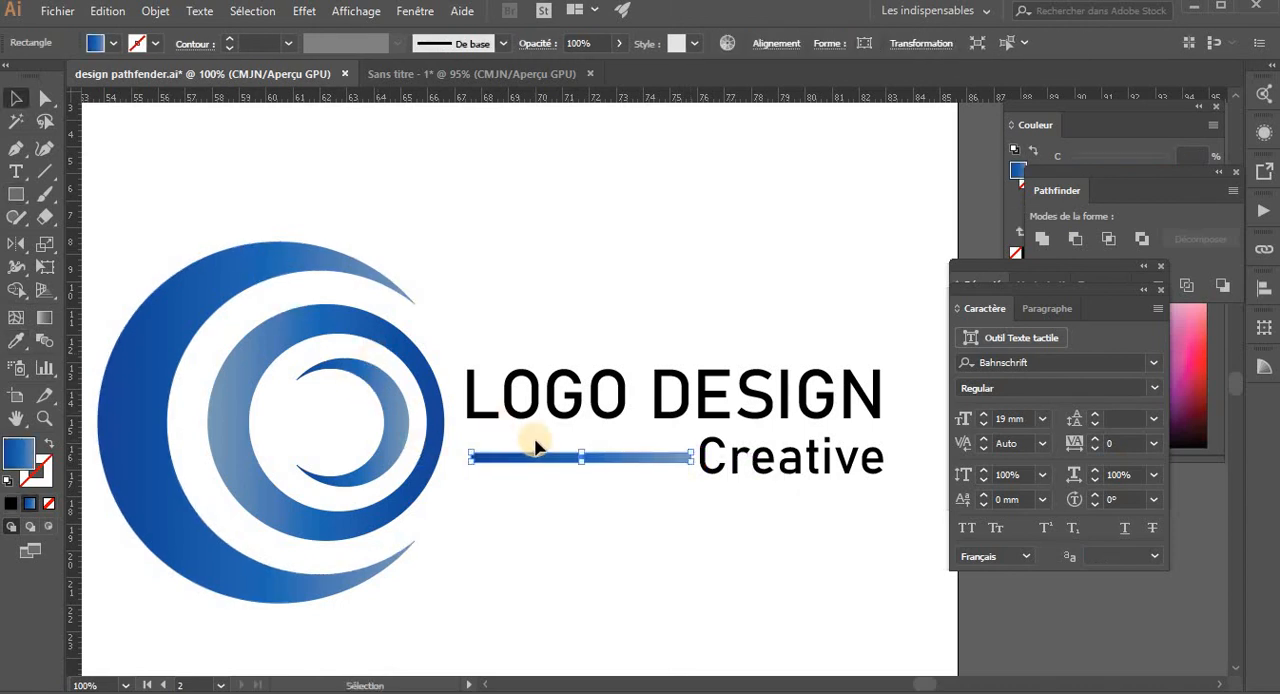
{"action": "key", "text": "Down"}
{"action": "key", "text": "Down"}
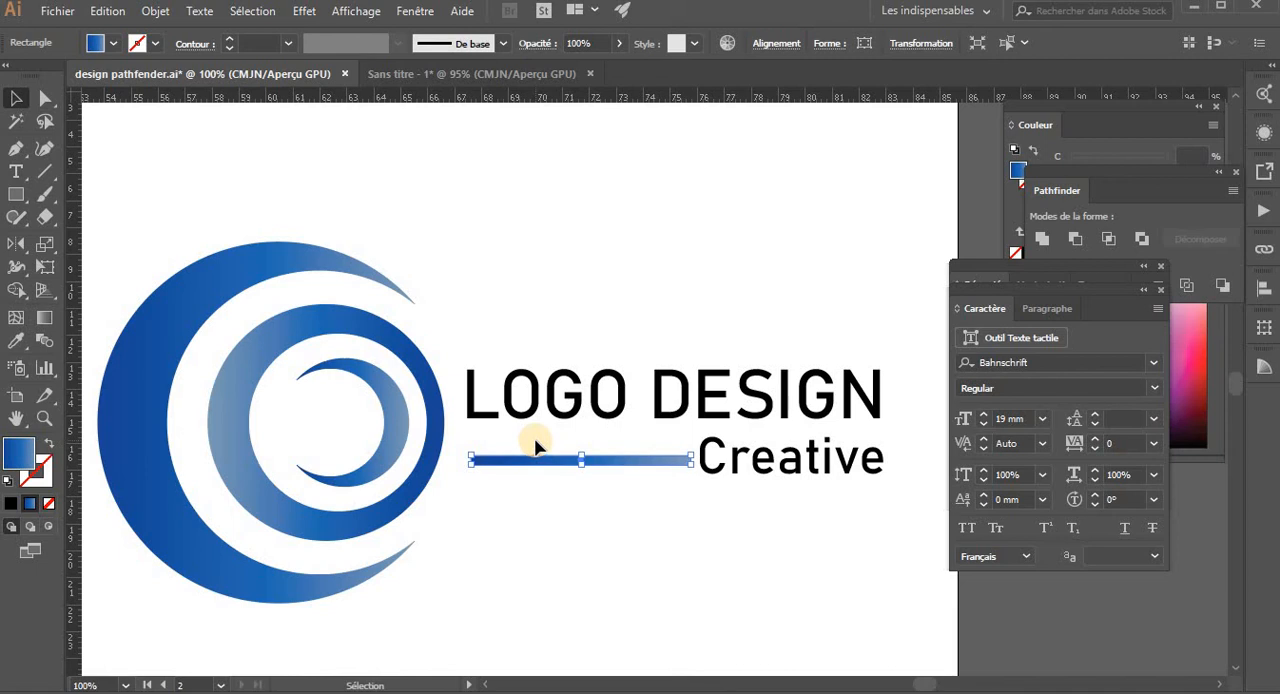
{"action": "left_click", "coordinate": [573, 525]}
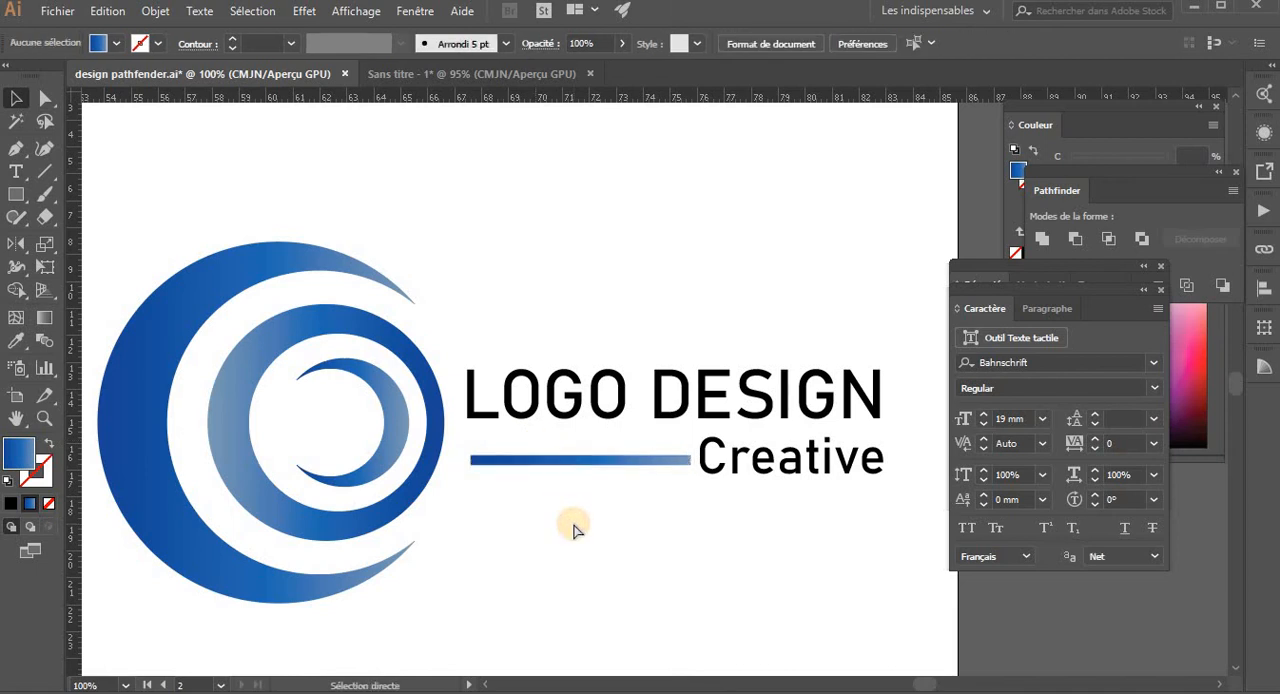
- Group the emblem's crescents and ring, and group the title, bar and tagline as a second group
{"action": "key", "text": "ctrl+minus"}
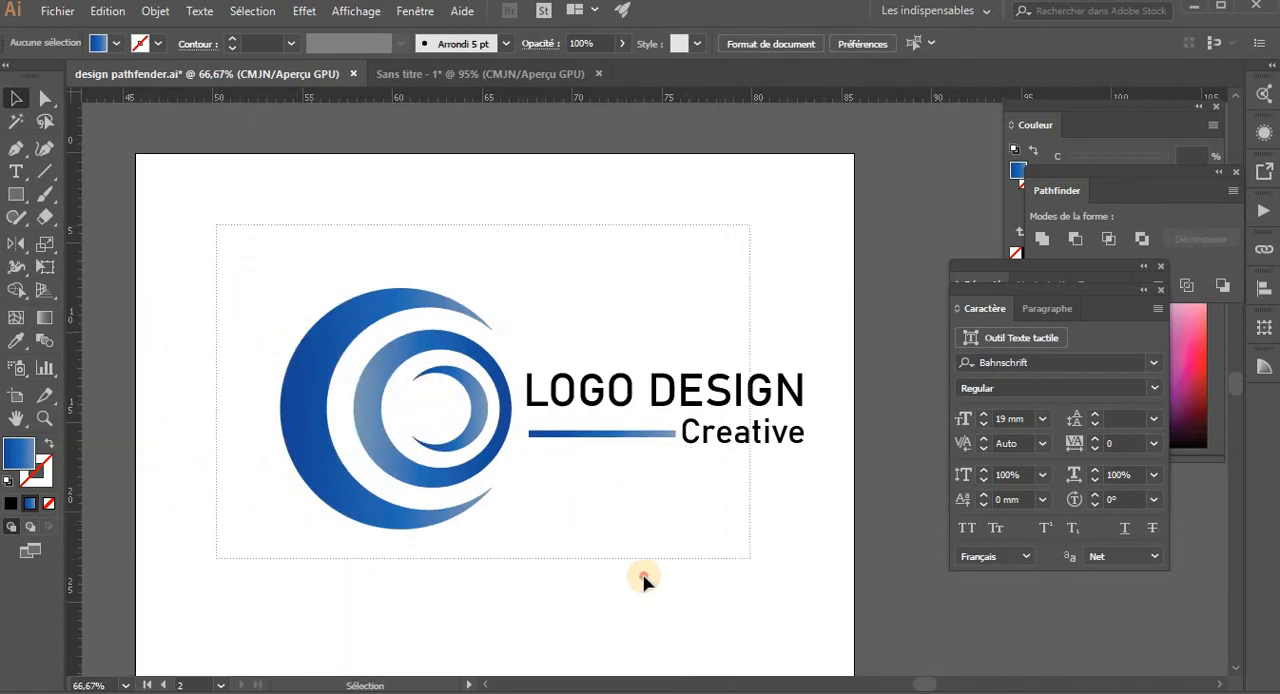
{"action": "left_click_drag", "start_coordinate": [644, 577], "coordinate": [509, 589]}
{"action": "key", "text": "ctrl+g"}
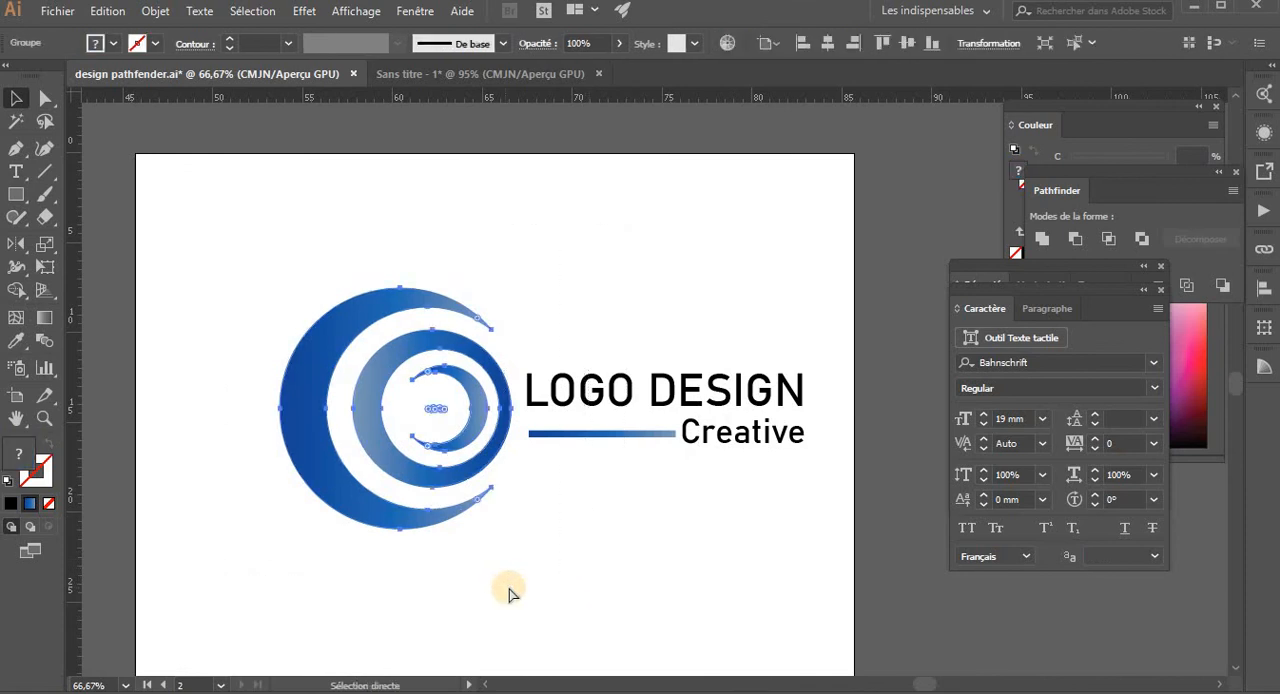
{"action": "key", "text": "v"}
{"action": "left_click_drag", "start_coordinate": [802, 481], "coordinate": [802, 481]}
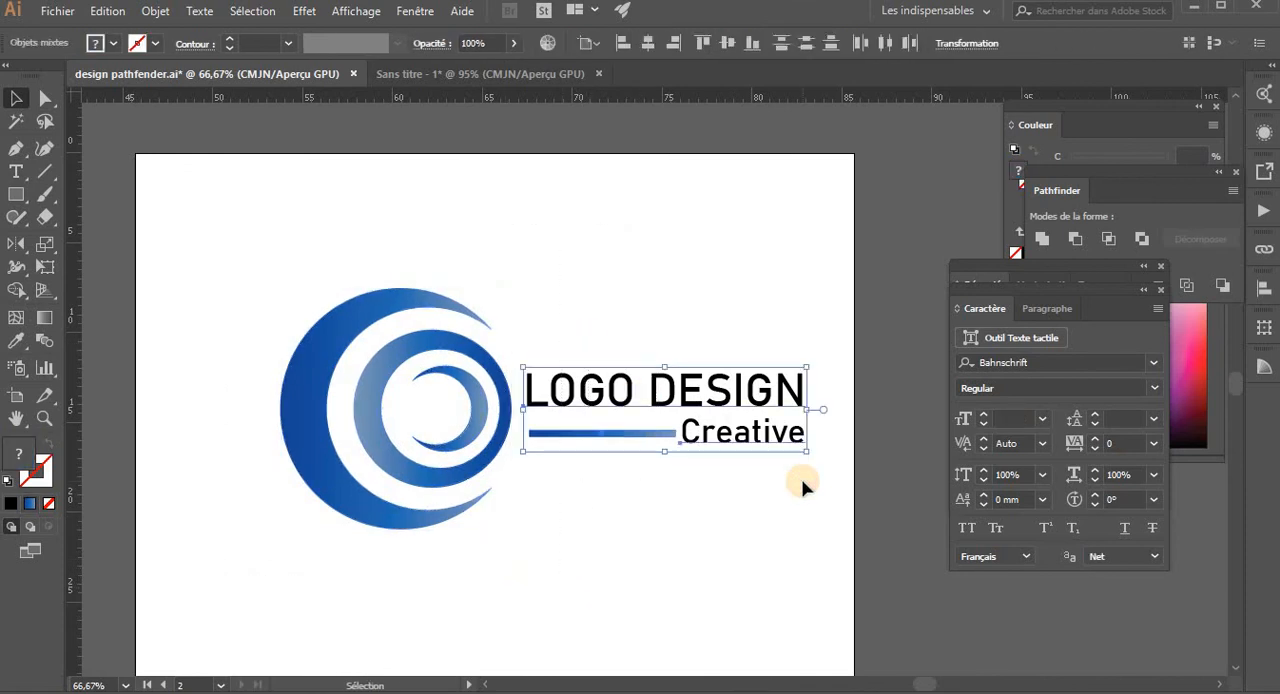
{"action": "key", "text": "ctrl+g"}
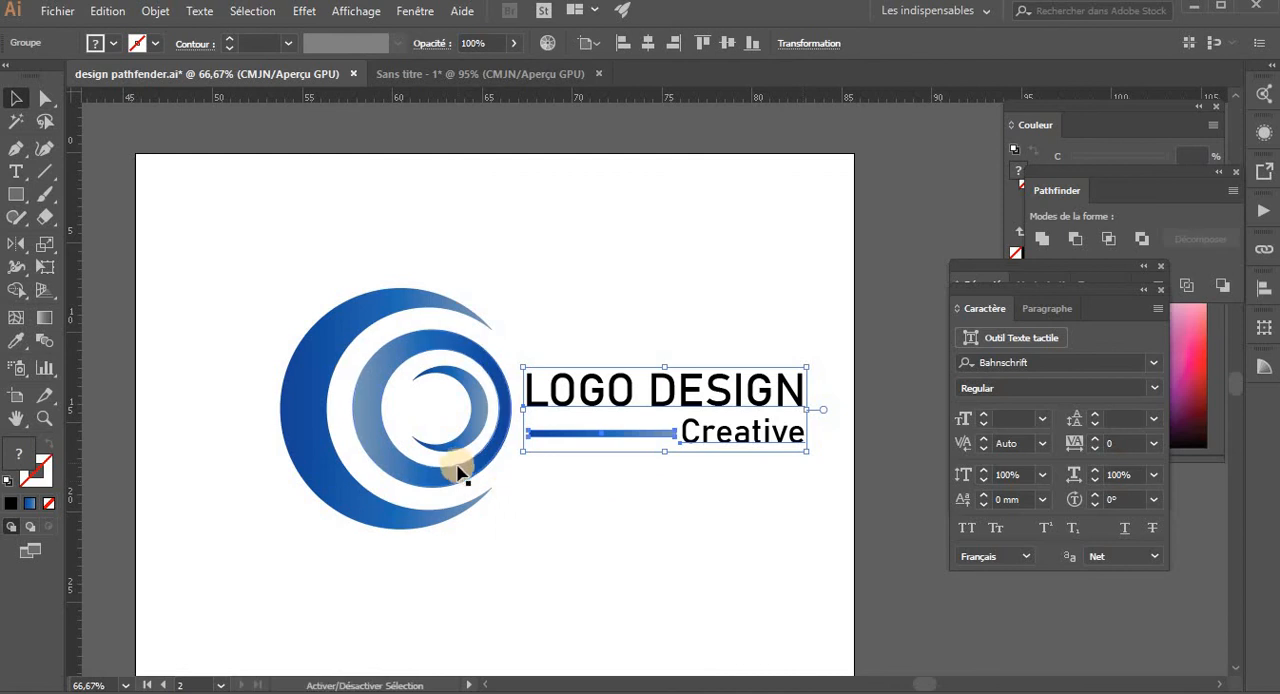
- Align the vertical centers of the emblem group and the text group
{"action": "left_click", "coordinate": [460, 472], "text": "shift"}
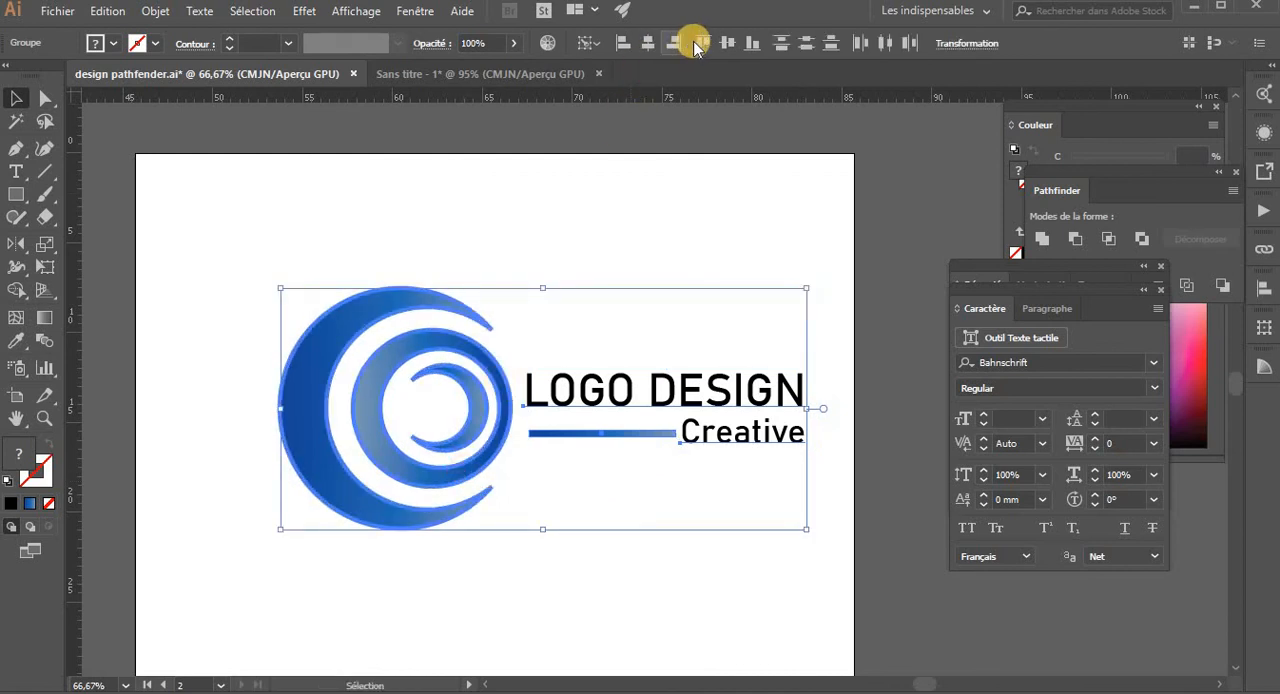
{"action": "left_click", "coordinate": [724, 42]}
{"action": "left_click", "coordinate": [600, 220]}
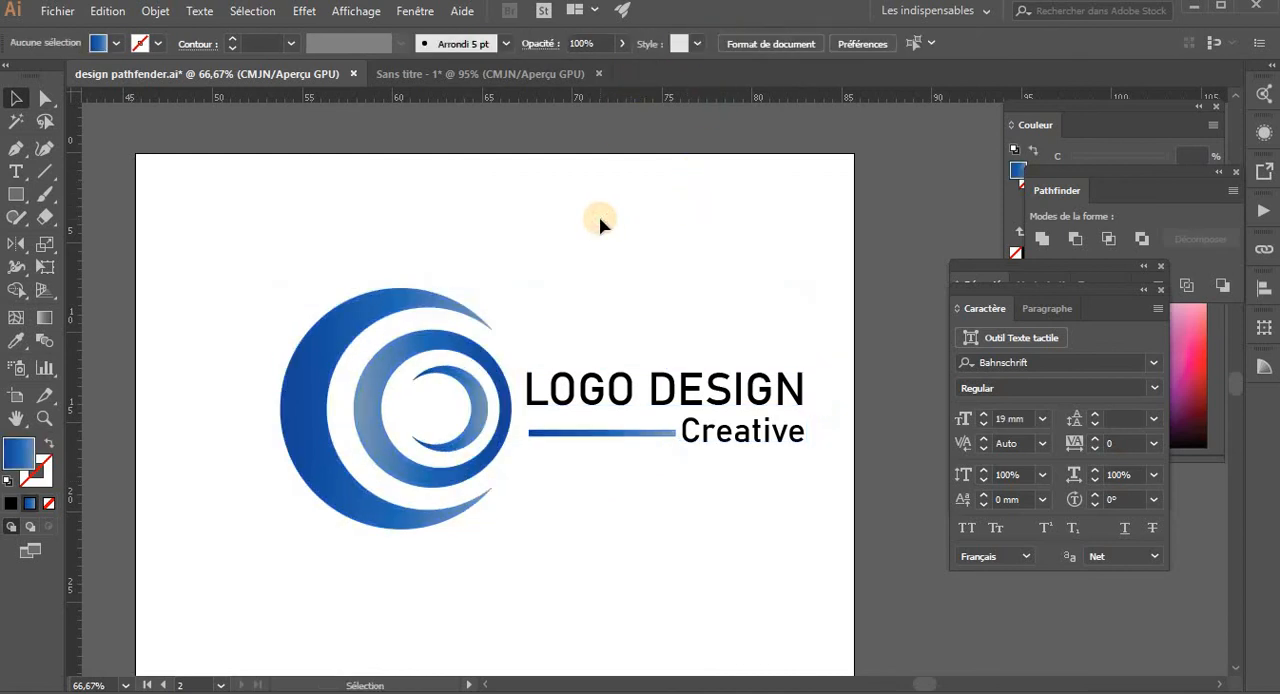
- Draw a rectangle covering the whole second artboard and send it behind the logo as a background
{"action": "key", "text": "ctrl+minus"}
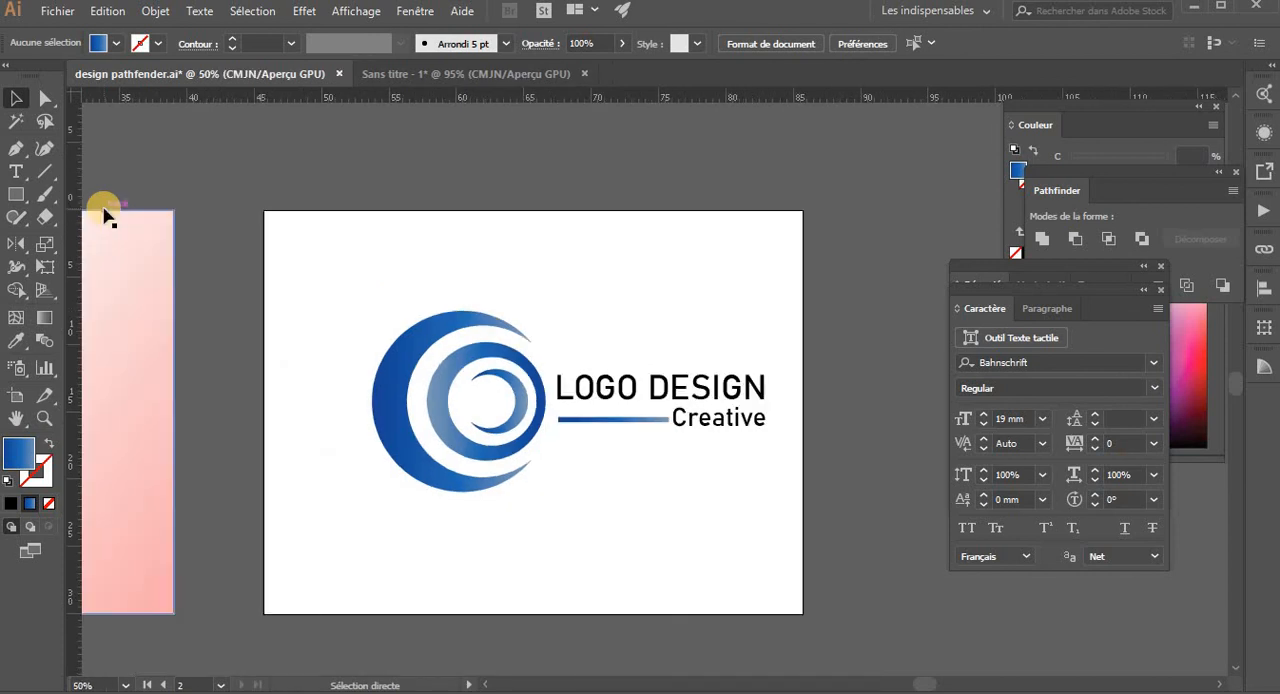
{"action": "left_click", "coordinate": [16, 192]}
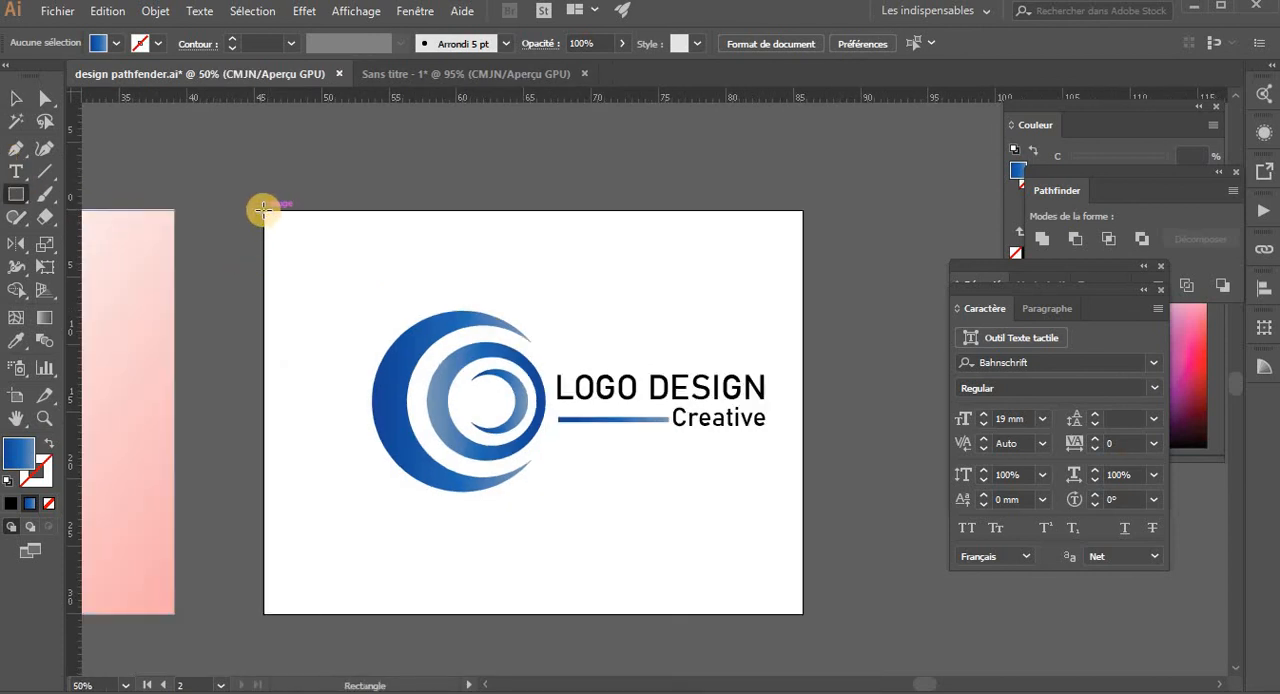
{"action": "left_click_drag", "start_coordinate": [263, 209], "coordinate": [800, 612]}
{"action": "key", "text": "v"}
{"action": "right_click", "coordinate": [600, 423]}
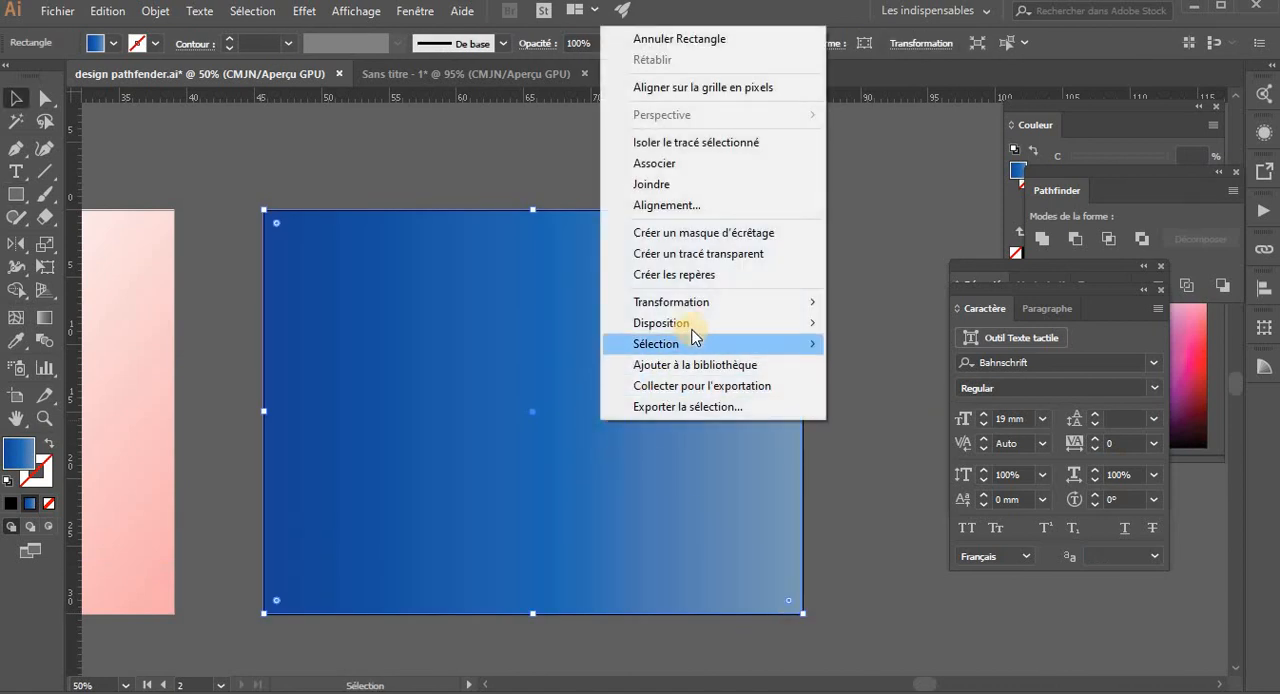
{"action": "mouse_move", "coordinate": [700, 323]}
{"action": "left_click", "coordinate": [876, 389]}
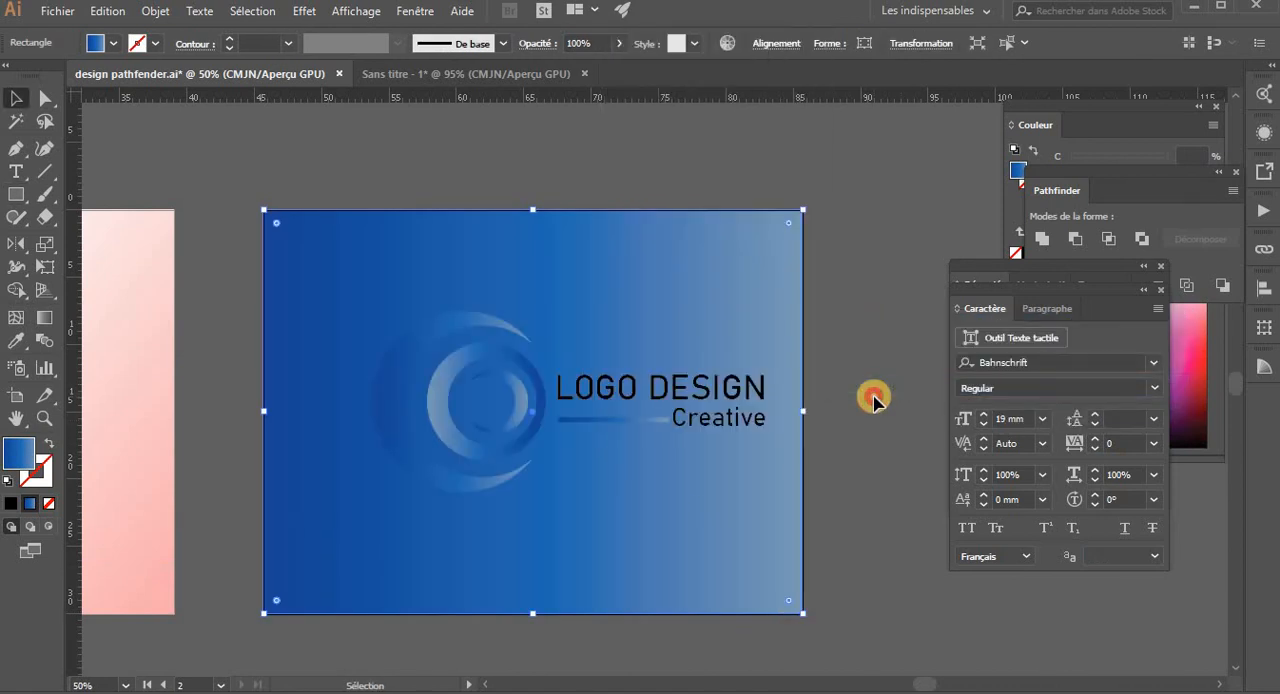
{"action": "left_click", "coordinate": [873, 397]}
- Remove the middle stop from the background rectangle's gradient and place the light blue stop at 72.7%
{"action": "left_click", "coordinate": [753, 524]}
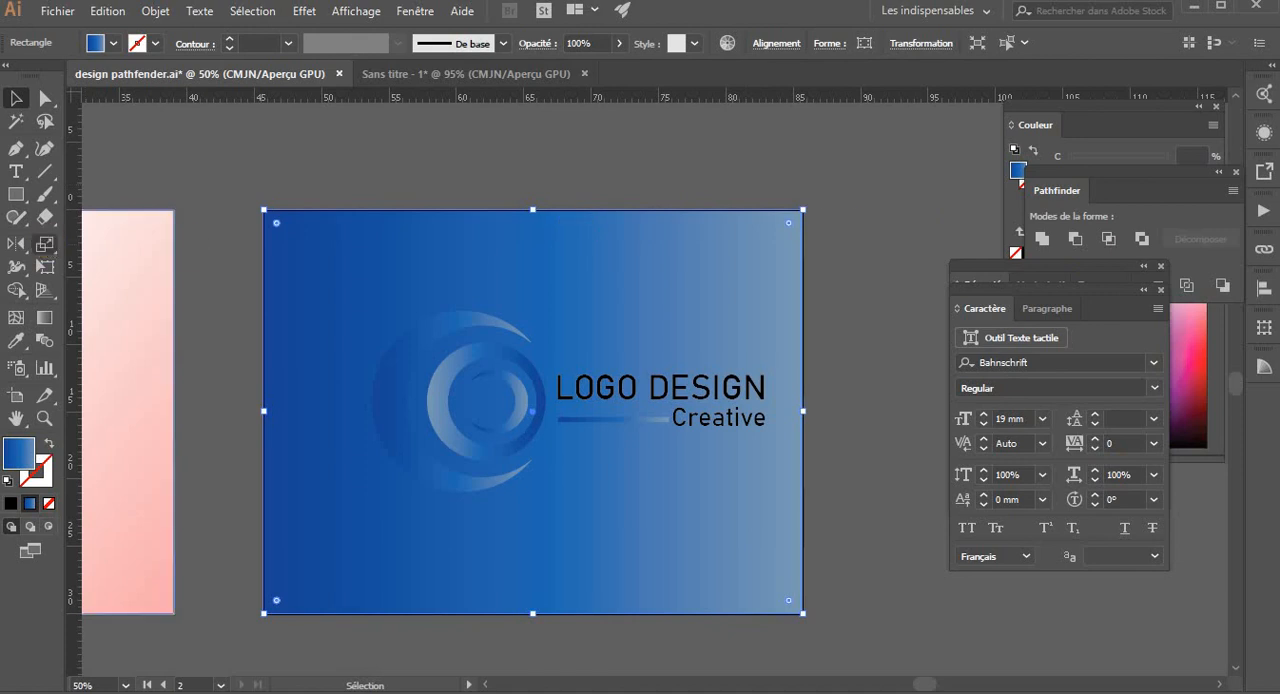
{"action": "left_click", "coordinate": [43, 320]}
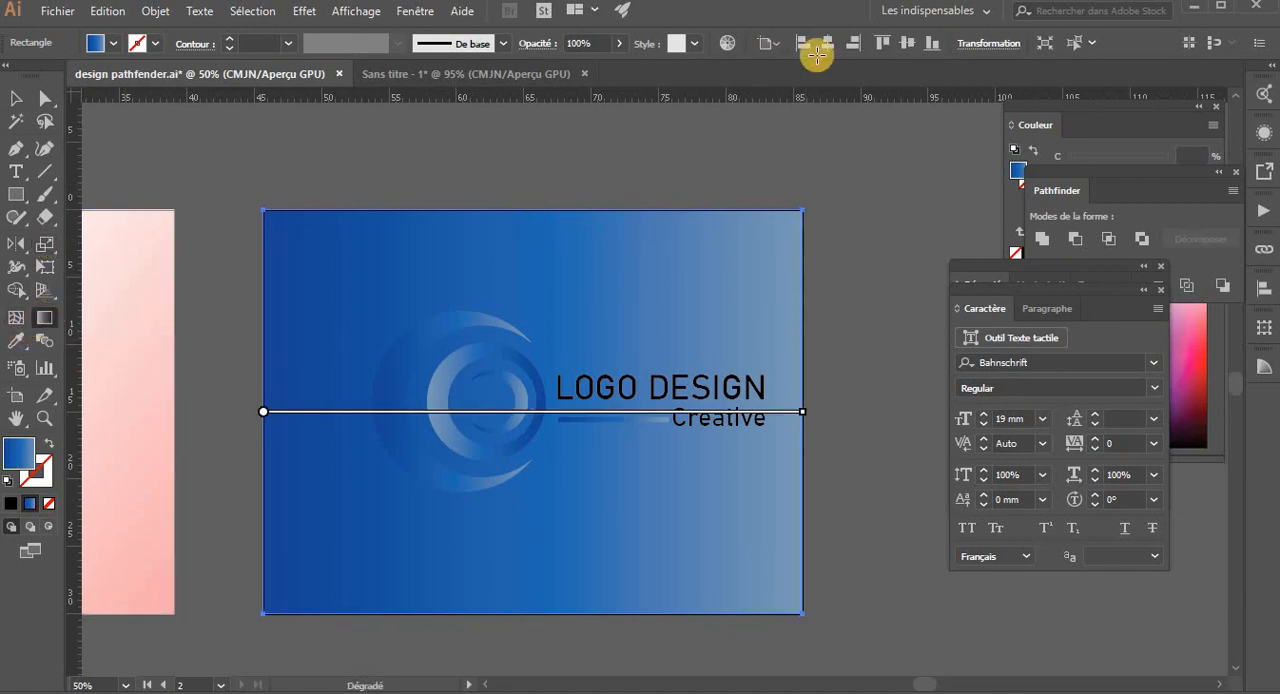
{"action": "left_click", "coordinate": [416, 11]}
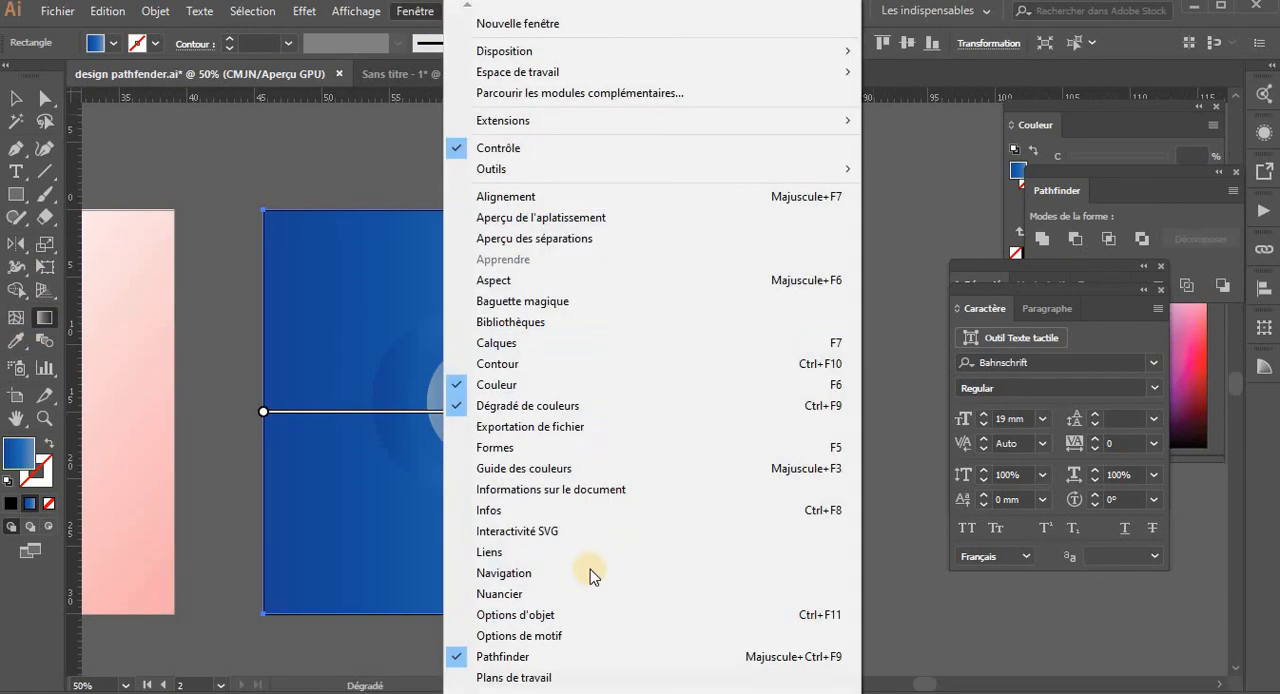
{"action": "left_click", "coordinate": [585, 405]}
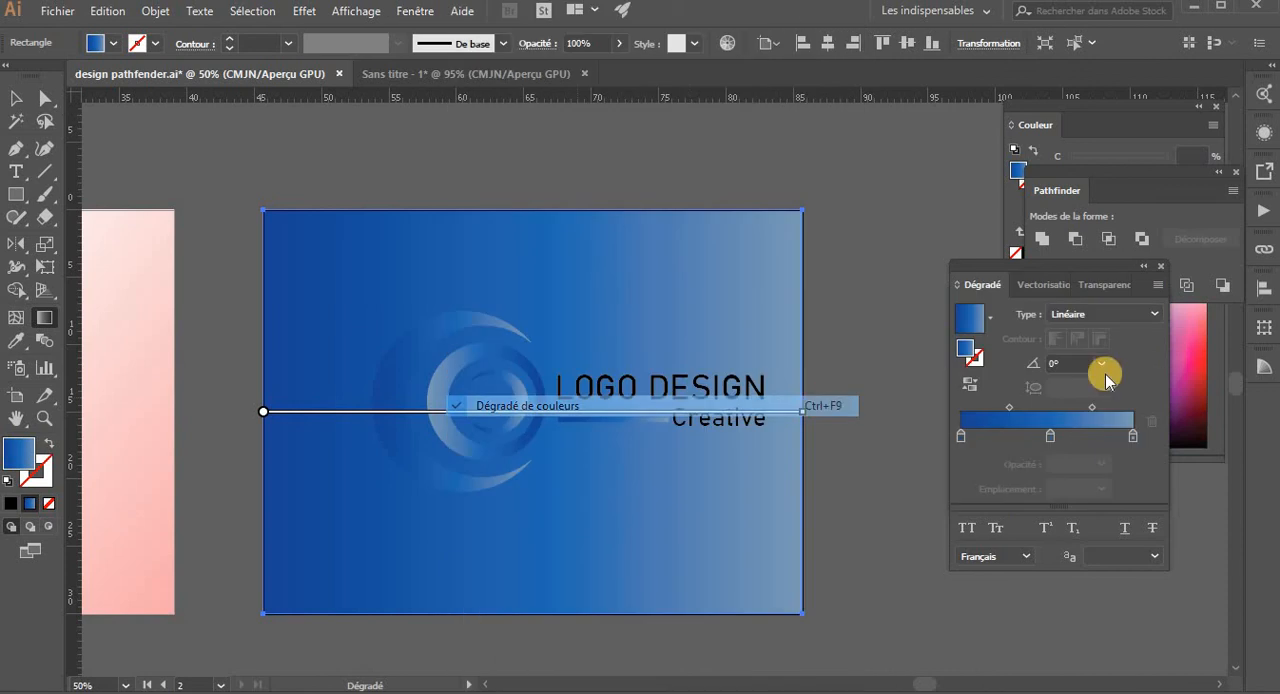
{"action": "left_click", "coordinate": [1050, 438]}
{"action": "left_click", "coordinate": [1154, 425]}
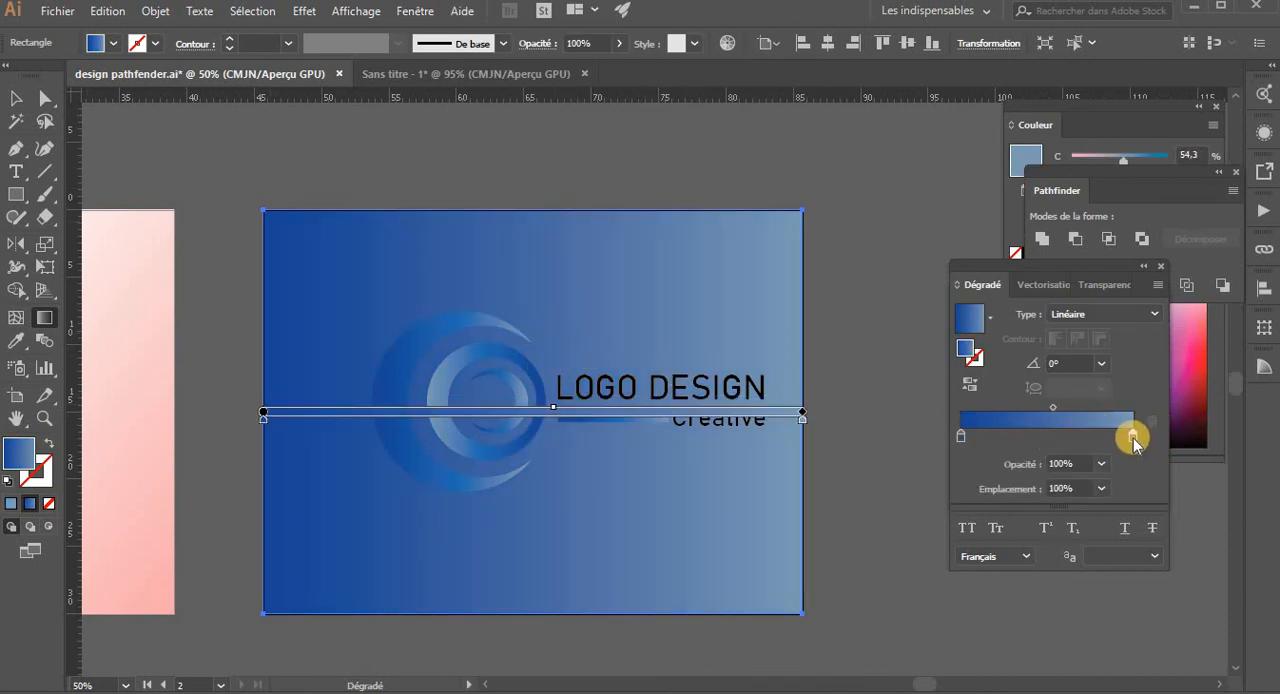
{"action": "left_click_drag", "start_coordinate": [1131, 440], "coordinate": [1088, 438]}
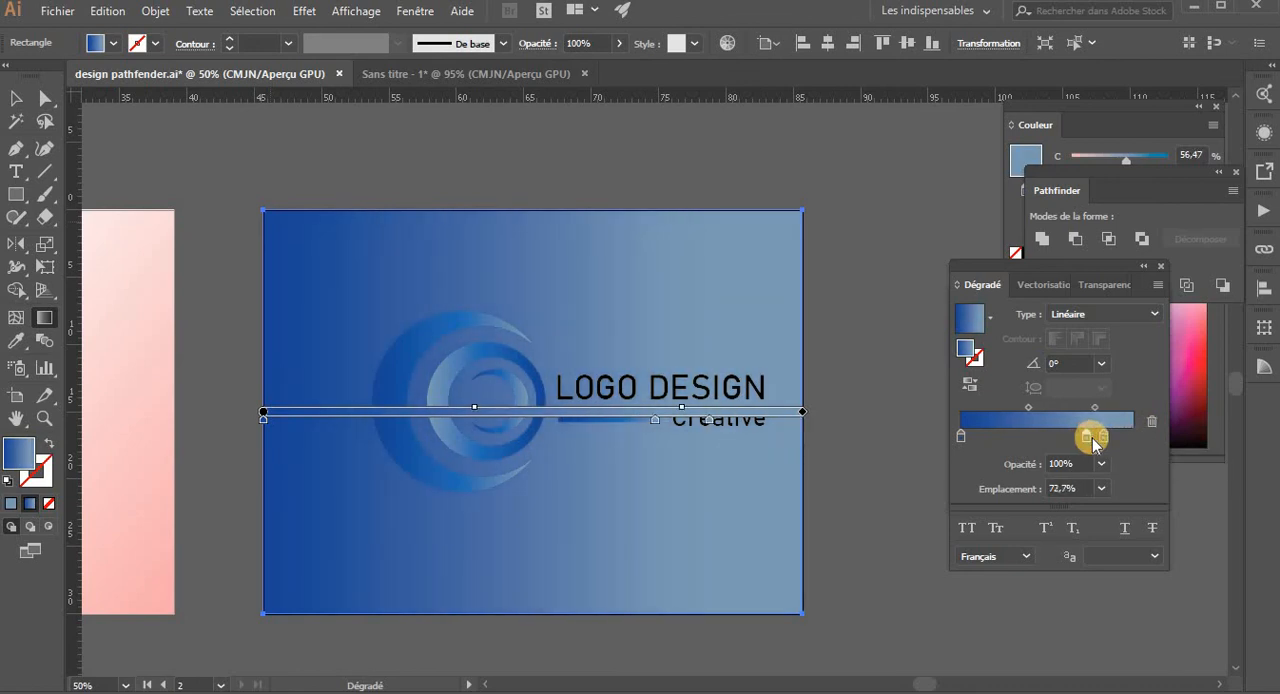
{"action": "left_click", "coordinate": [1149, 429]}
- Redirect the background's linear gradient diagonally at about 139.5°, with the light blue at the upper-left corner
{"action": "left_click_drag", "start_coordinate": [369, 223], "coordinate": [300, 212]}
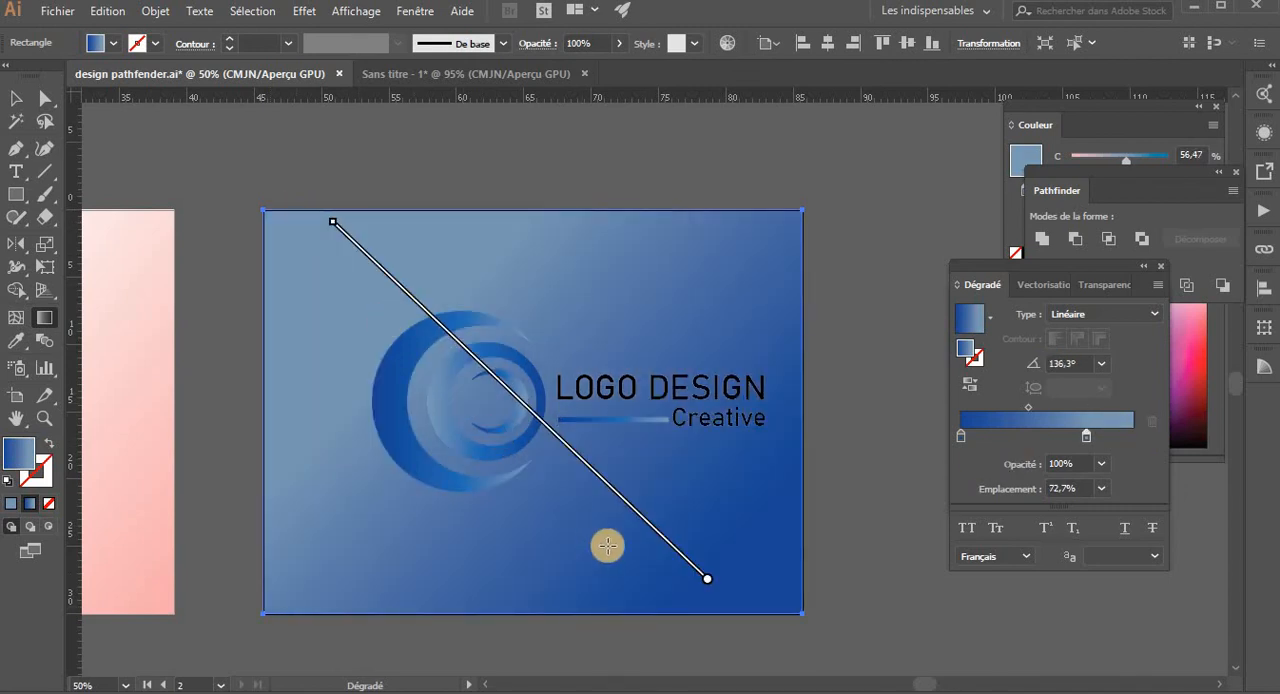
{"action": "left_click_drag", "start_coordinate": [443, 590], "coordinate": [627, 223]}
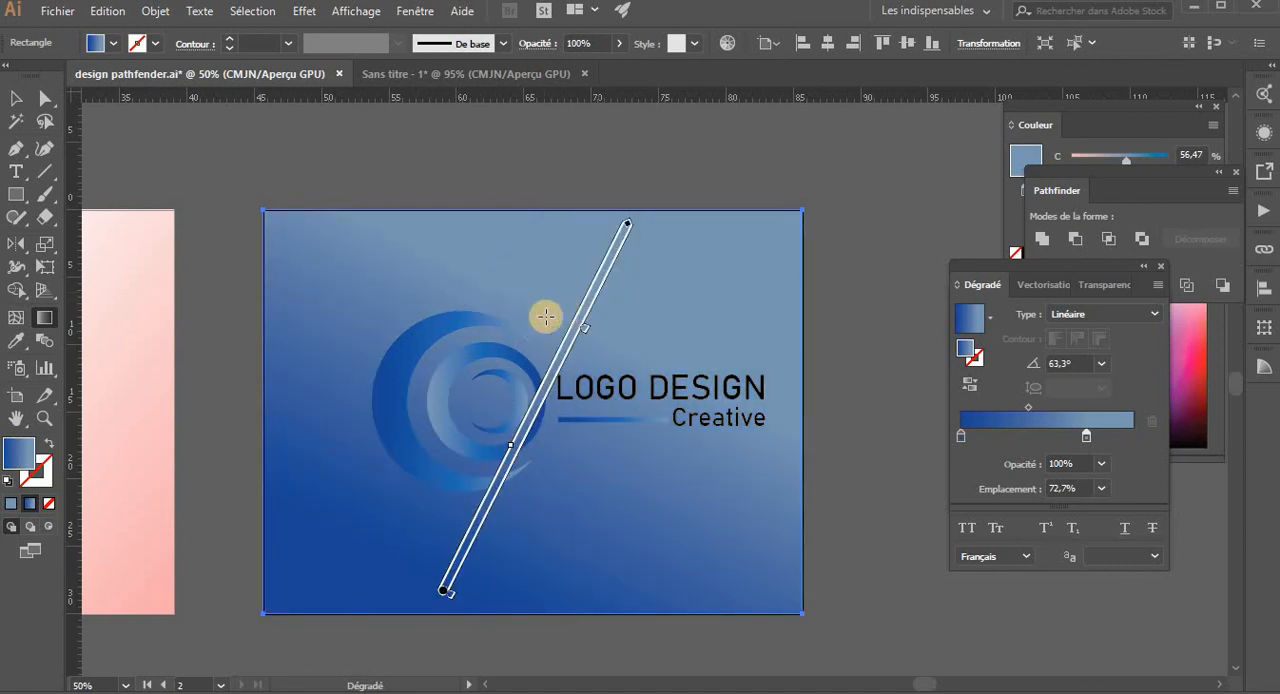
{"action": "left_click_drag", "start_coordinate": [385, 216], "coordinate": [584, 479]}
{"action": "left_click_drag", "start_coordinate": [542, 585], "coordinate": [397, 243]}
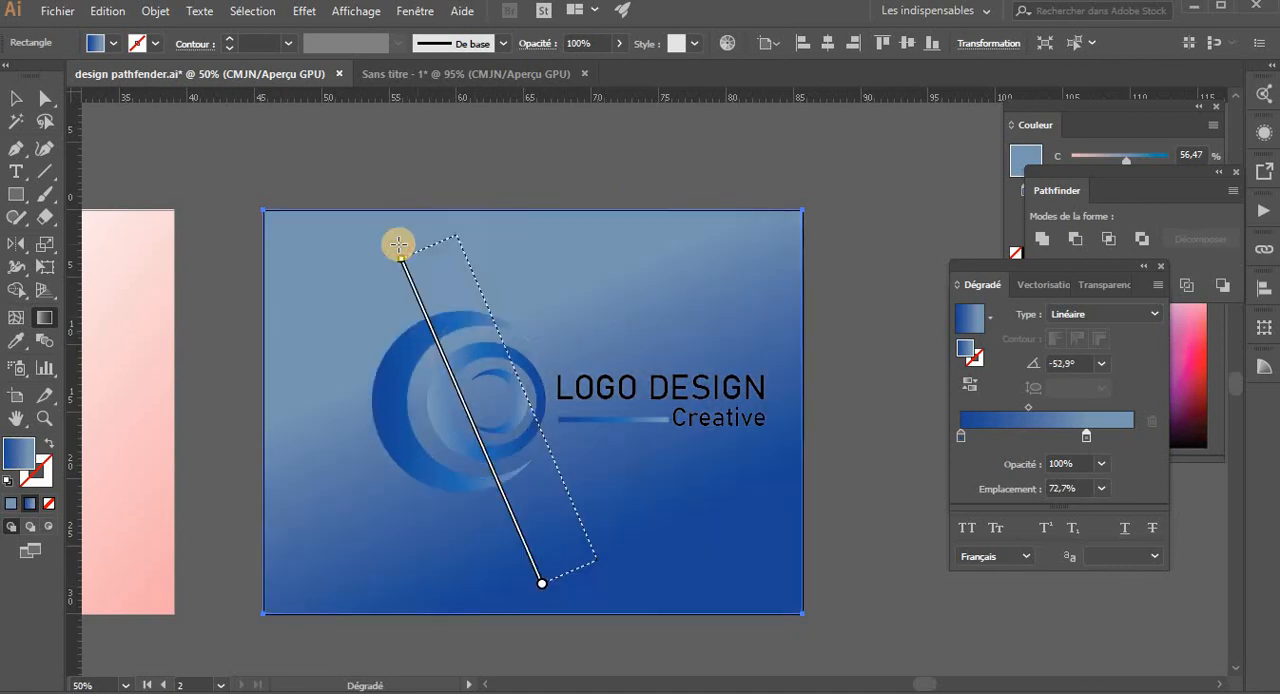
{"action": "left_click_drag", "start_coordinate": [734, 596], "coordinate": [274, 202]}
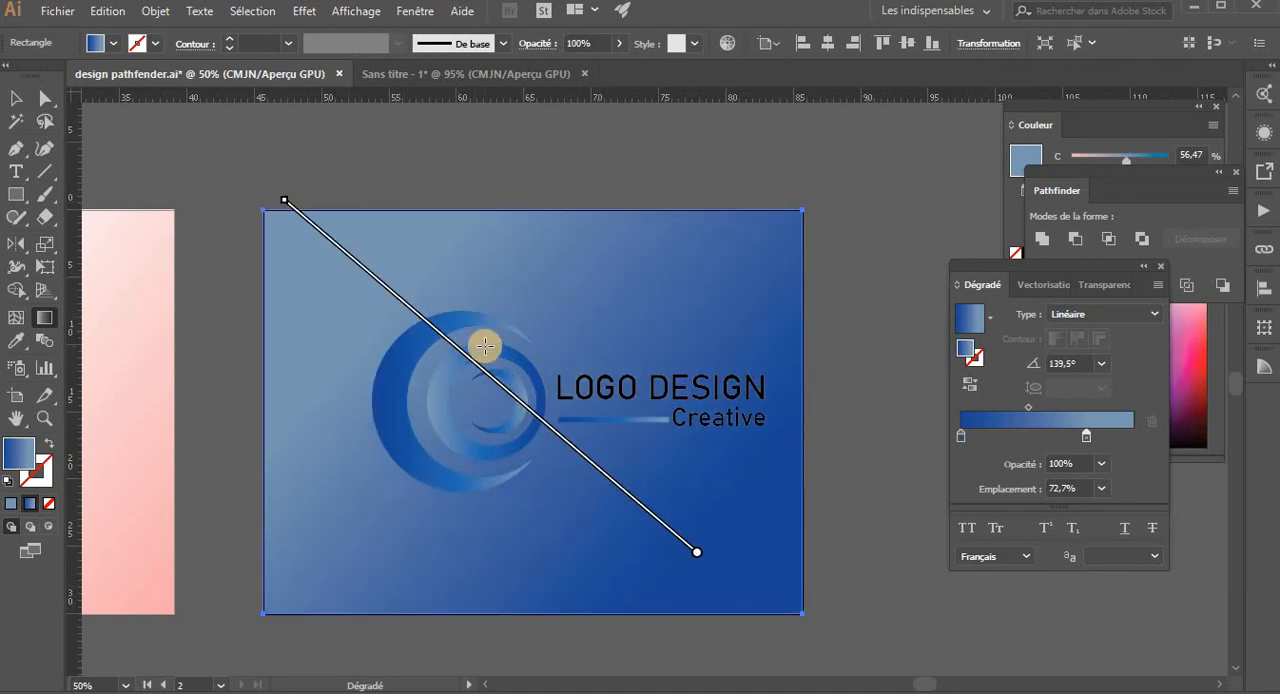
- Group the emblem with the text block and center the group horizontally and vertically on the artboard
{"action": "key", "text": "v"}
{"action": "left_click", "coordinate": [652, 388]}
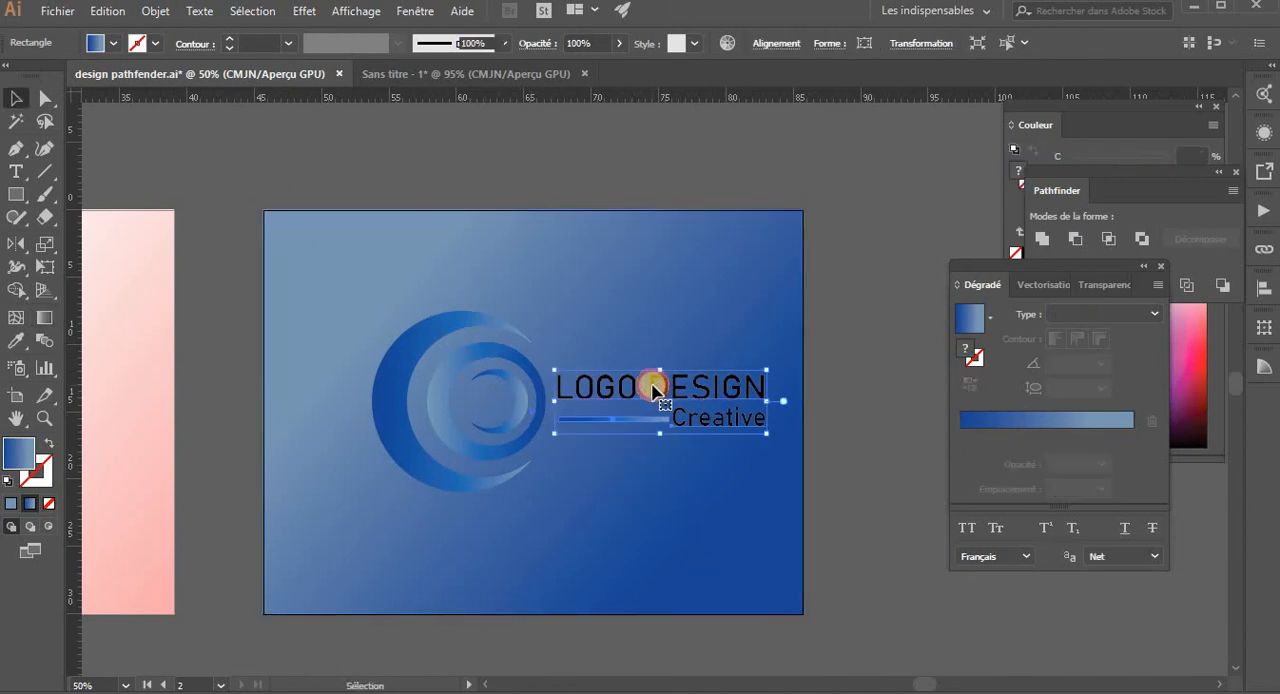
{"action": "left_click", "coordinate": [440, 383], "text": "shift"}
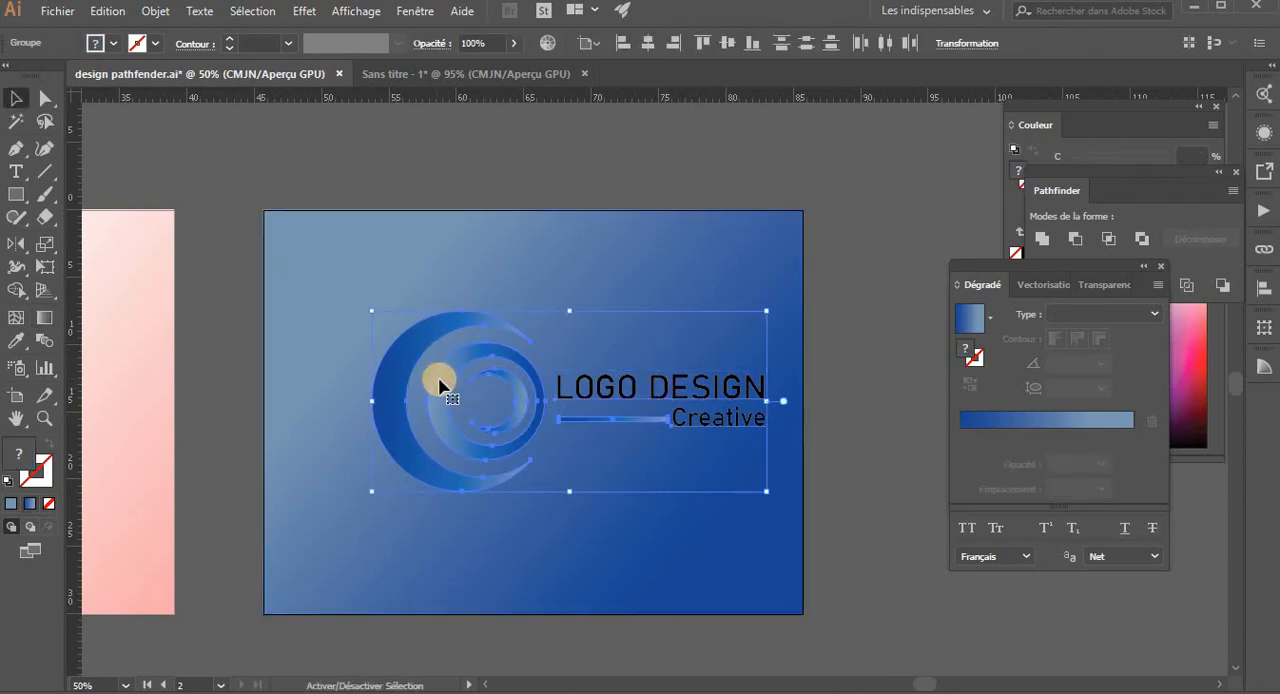
{"action": "left_click", "coordinate": [676, 43]}
{"action": "left_click", "coordinate": [724, 43]}
{"action": "left_click", "coordinate": [877, 306]}
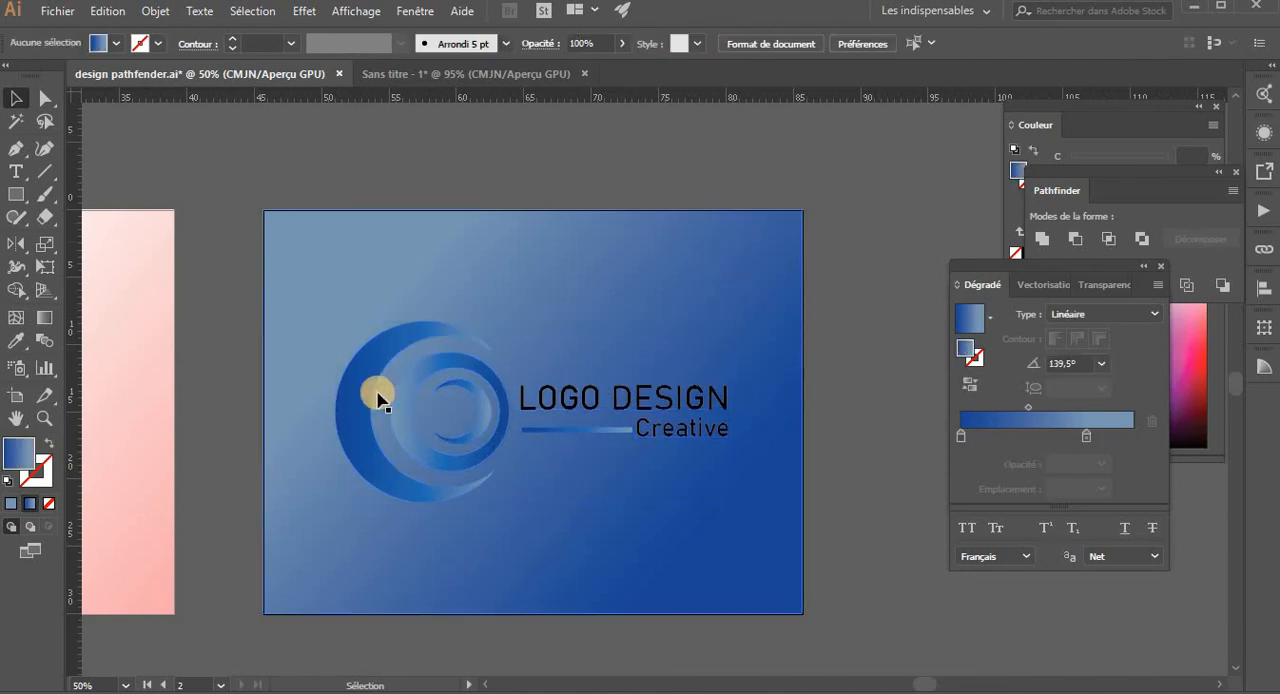
- Ungroup the emblem from the text block, and ungroup the text block into its separate title, bar and tagline
{"action": "left_click", "coordinate": [646, 395]}
{"action": "right_click", "coordinate": [648, 395]}
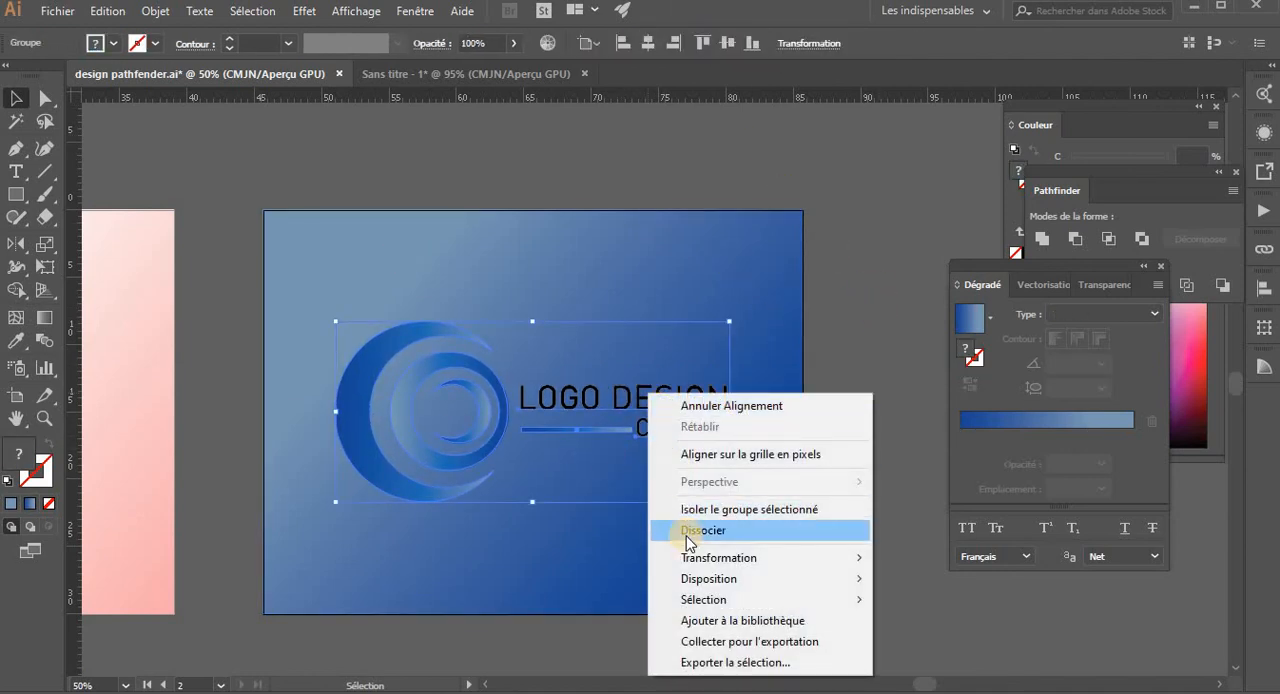
{"action": "left_click", "coordinate": [686, 537]}
{"action": "left_click", "coordinate": [643, 555]}
{"action": "left_click", "coordinate": [578, 170]}
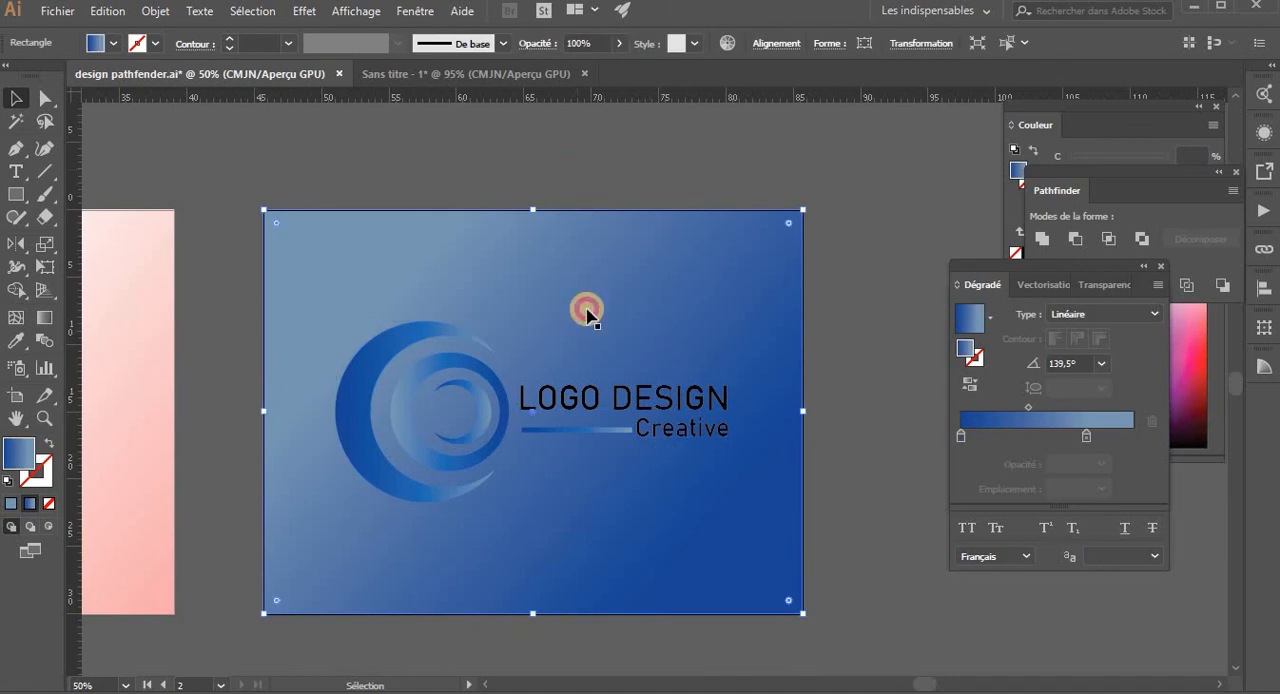
{"action": "left_click", "coordinate": [592, 402]}
{"action": "right_click", "coordinate": [590, 402]}
{"action": "left_click", "coordinate": [615, 538]}
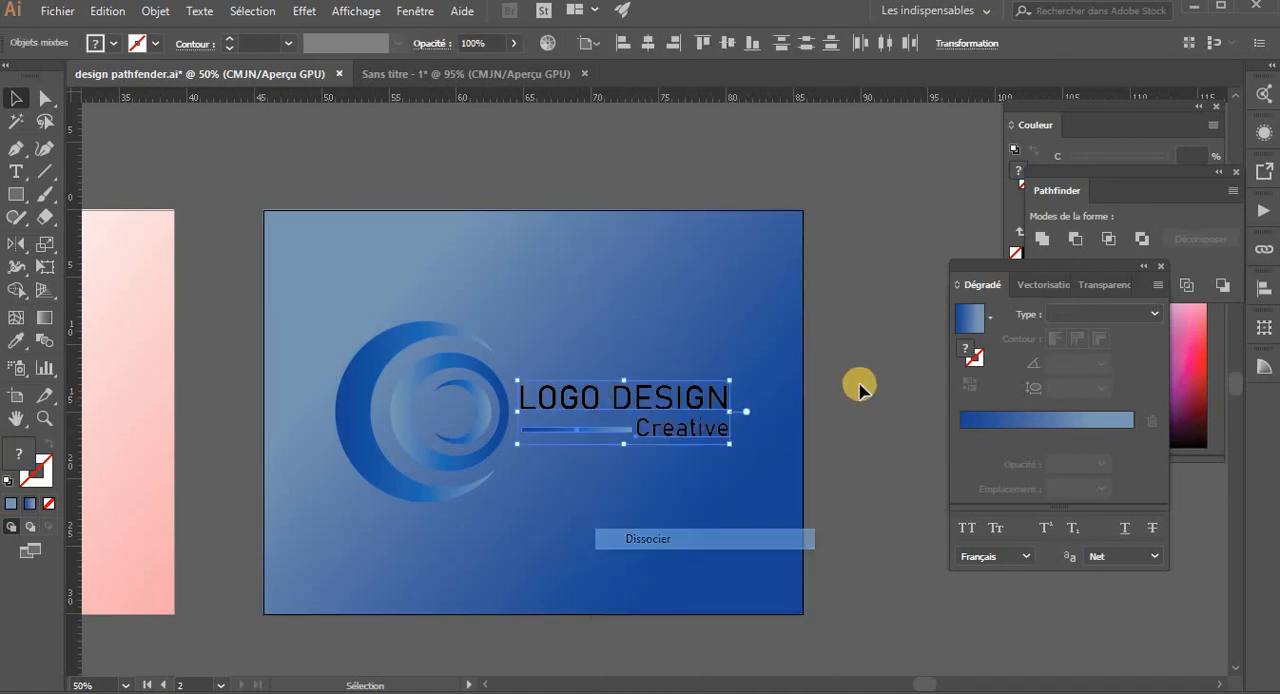
{"action": "left_click", "coordinate": [763, 414]}
- Fill the LOGO DESIGN title and the Creative tagline with white
{"action": "left_click", "coordinate": [680, 392]}
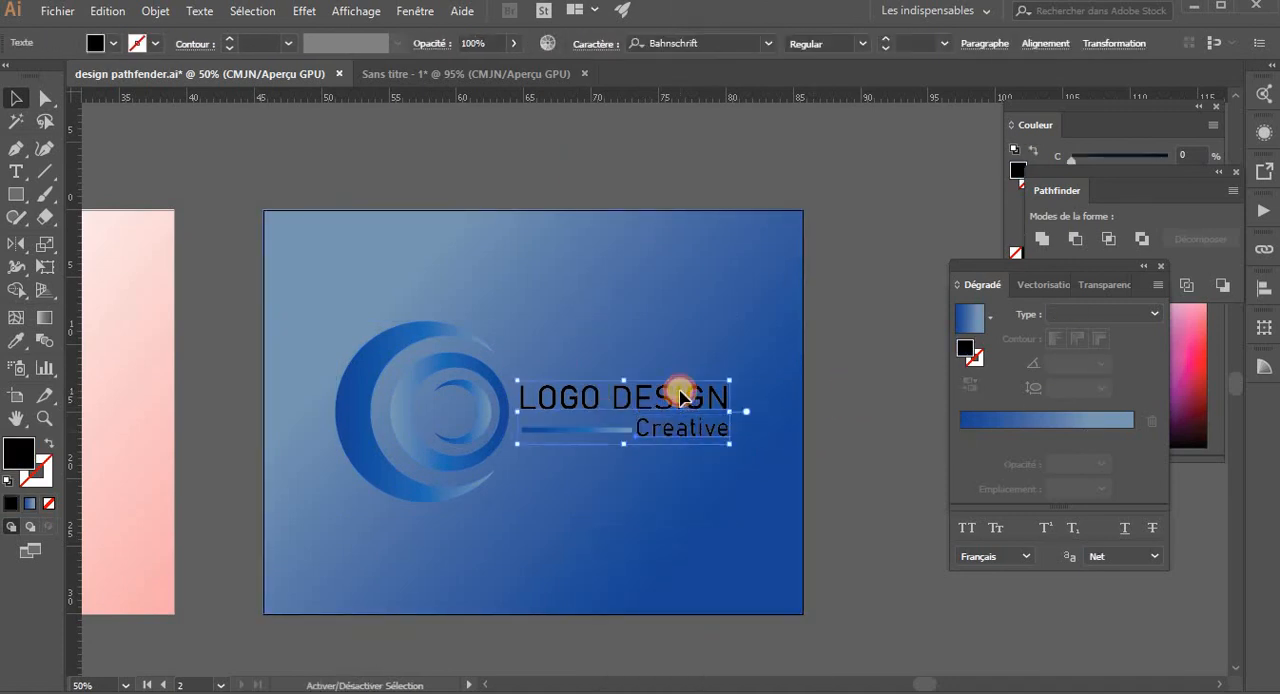
{"action": "left_click", "coordinate": [112, 43]}
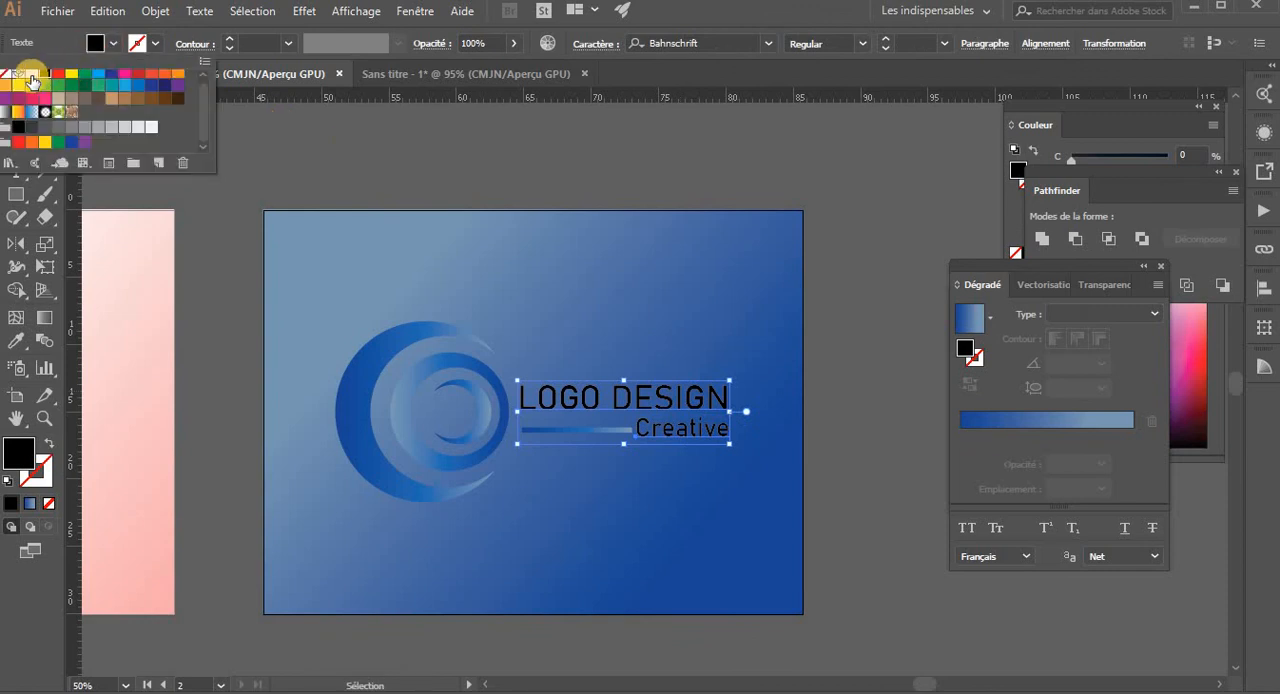
{"action": "left_click", "coordinate": [33, 80]}
{"action": "left_click", "coordinate": [514, 163]}
- Select the background rectangle and reverse the direction of its gradient colors
{"action": "left_click", "coordinate": [618, 492]}
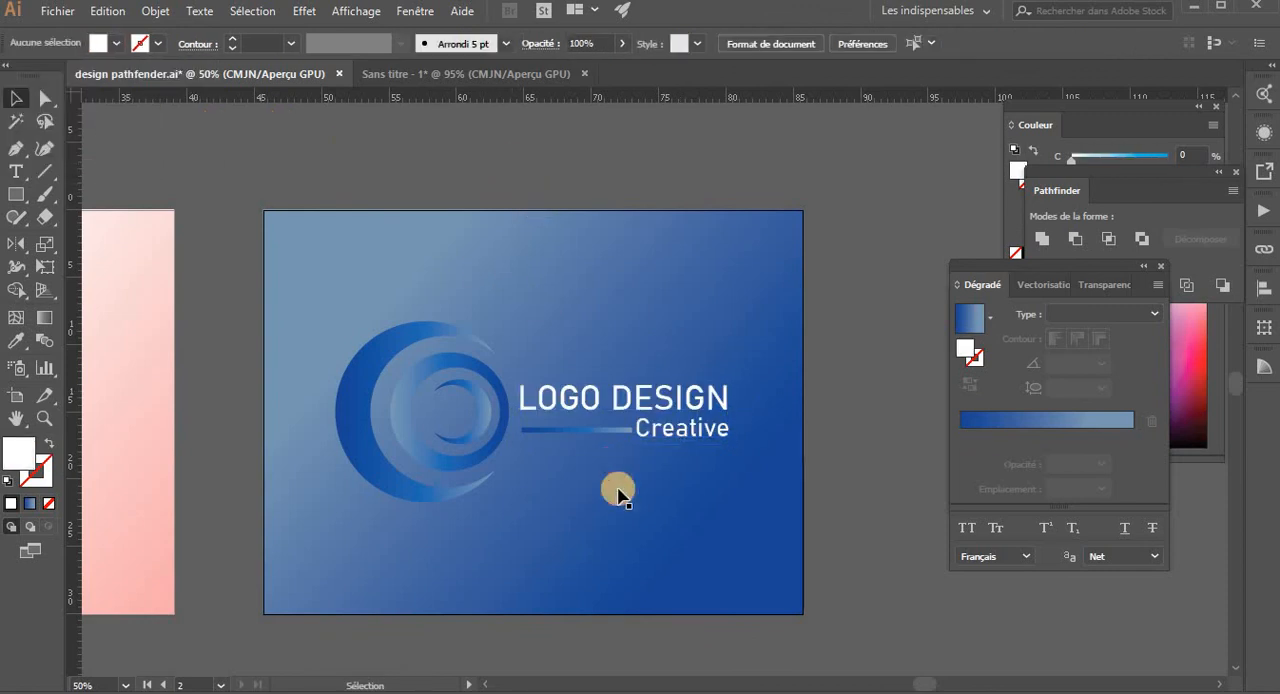
{"action": "left_click", "coordinate": [606, 494]}
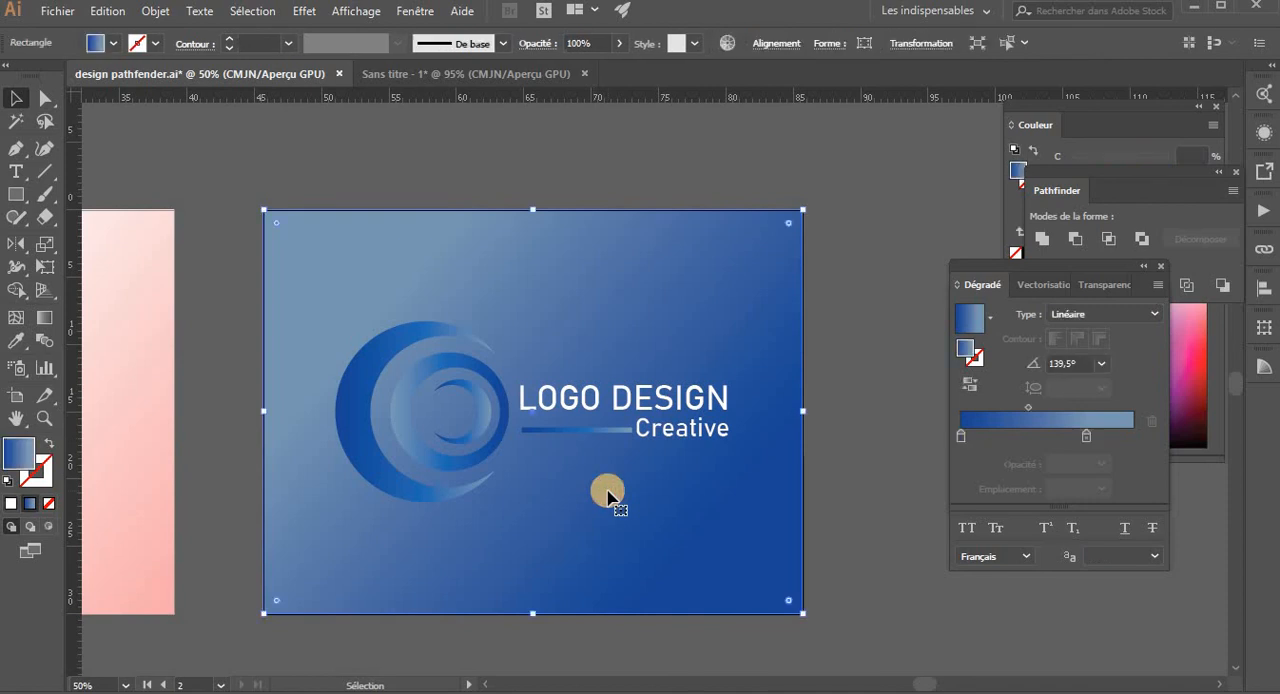
{"action": "left_click", "coordinate": [972, 384]}
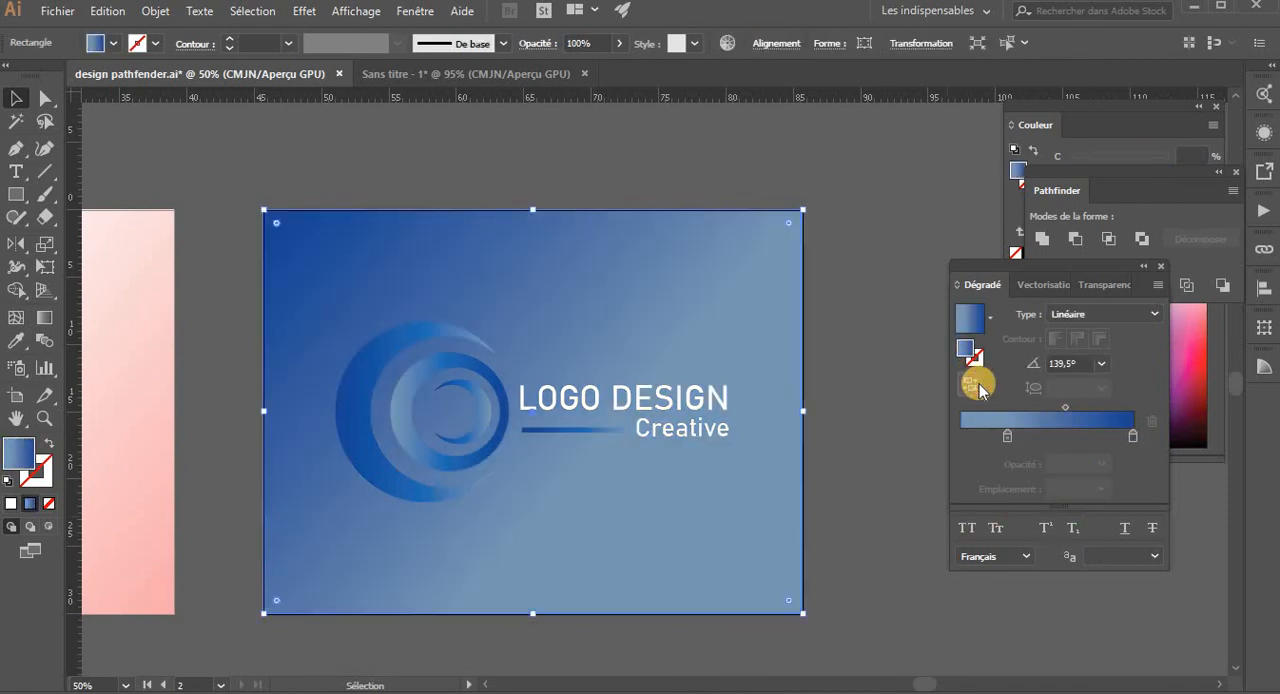
- Add a white stop at 10% to the background gradient and remove the light blue stop
{"action": "left_click", "coordinate": [977, 440]}
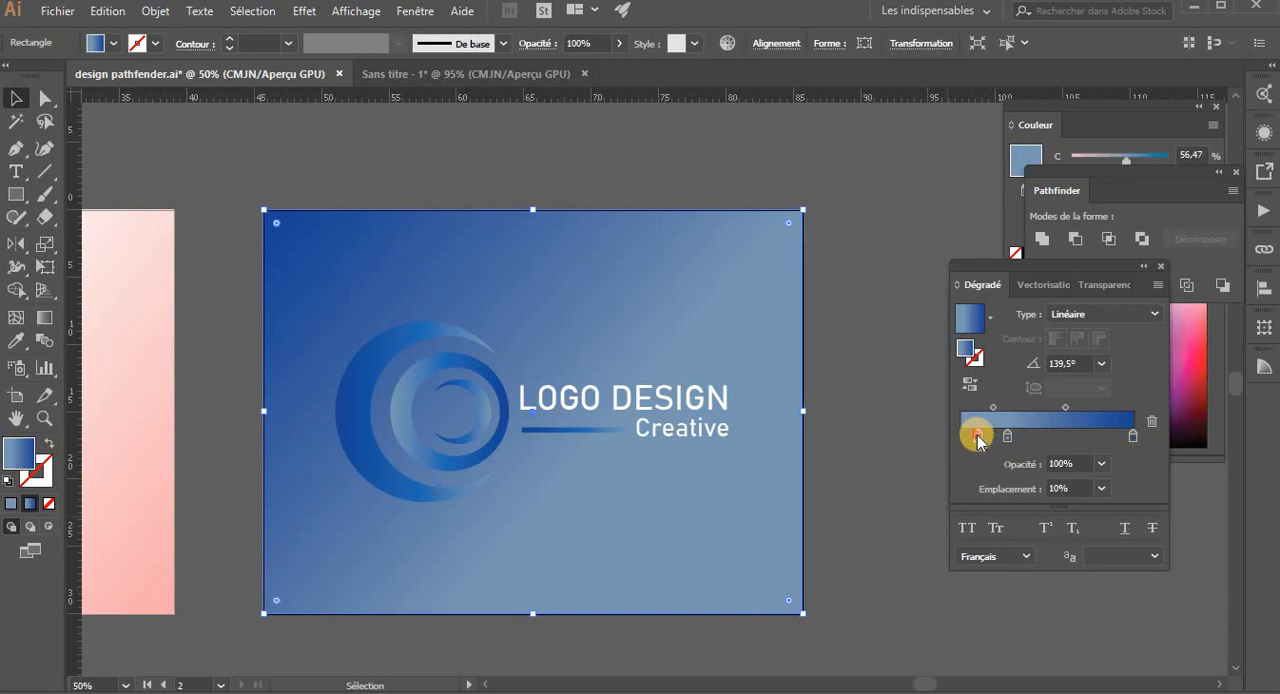
{"action": "double_click", "coordinate": [977, 440]}
{"action": "left_click", "coordinate": [905, 496]}
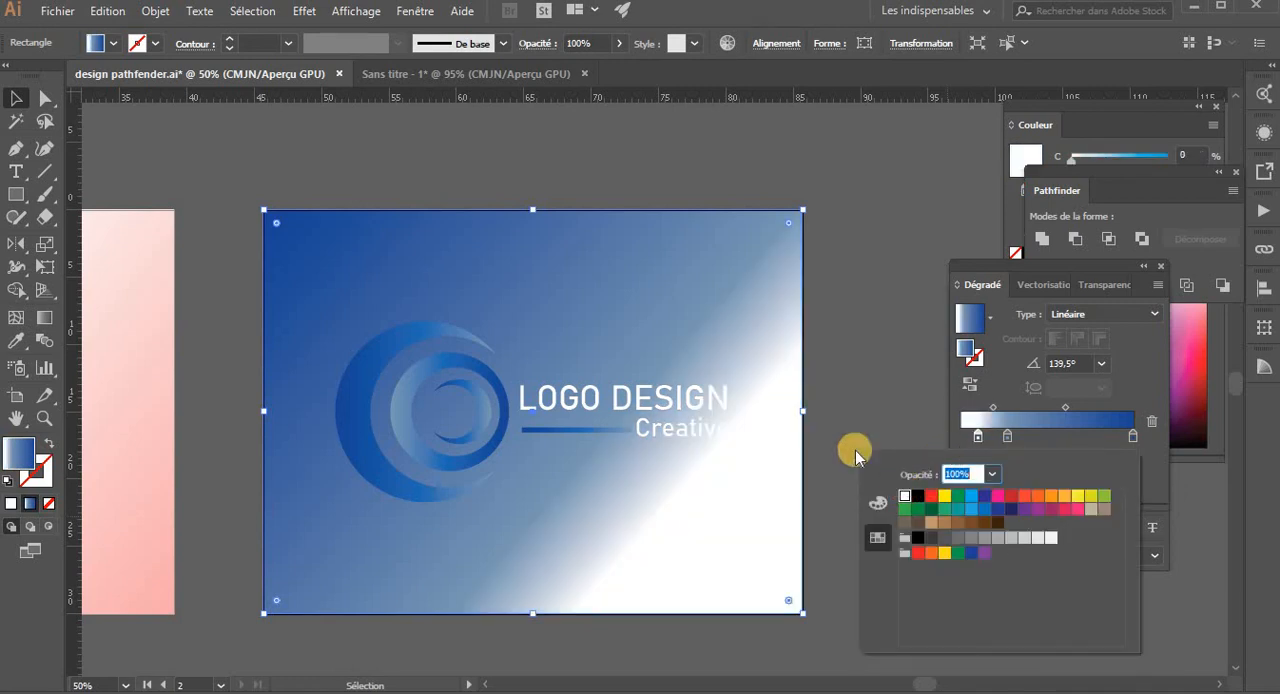
{"action": "left_click", "coordinate": [1005, 440]}
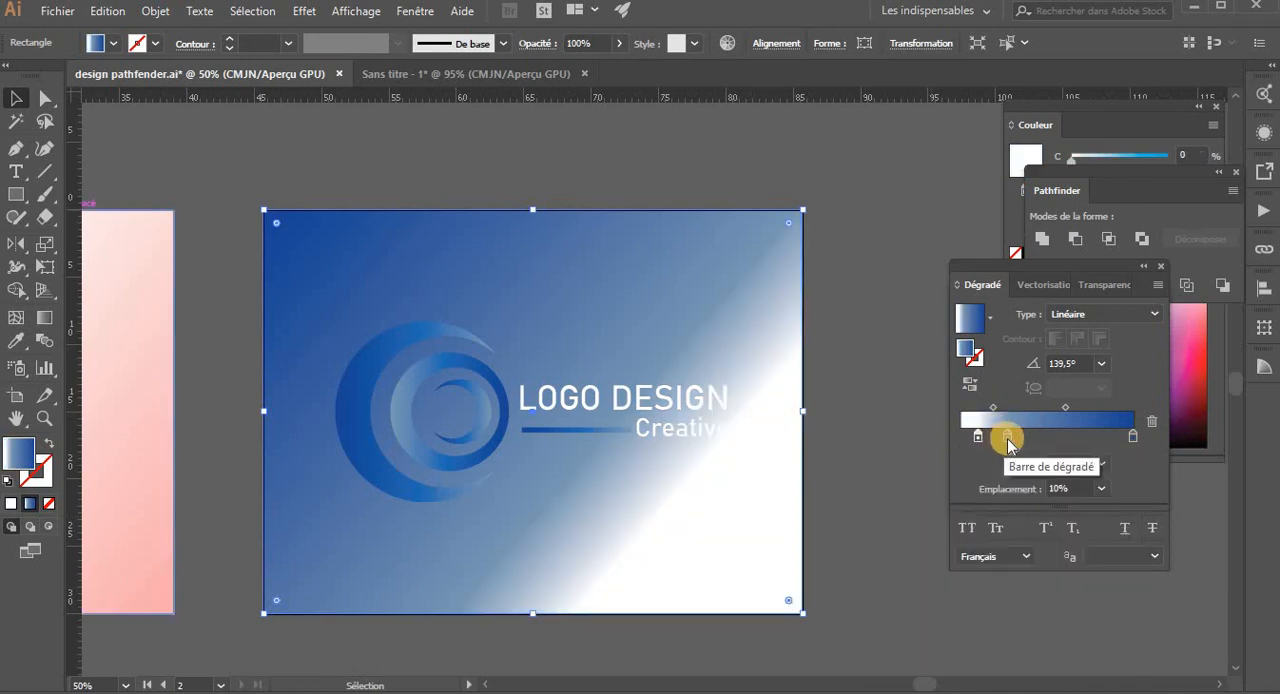
{"action": "left_click_drag", "start_coordinate": [1085, 430], "coordinate": [891, 460]}
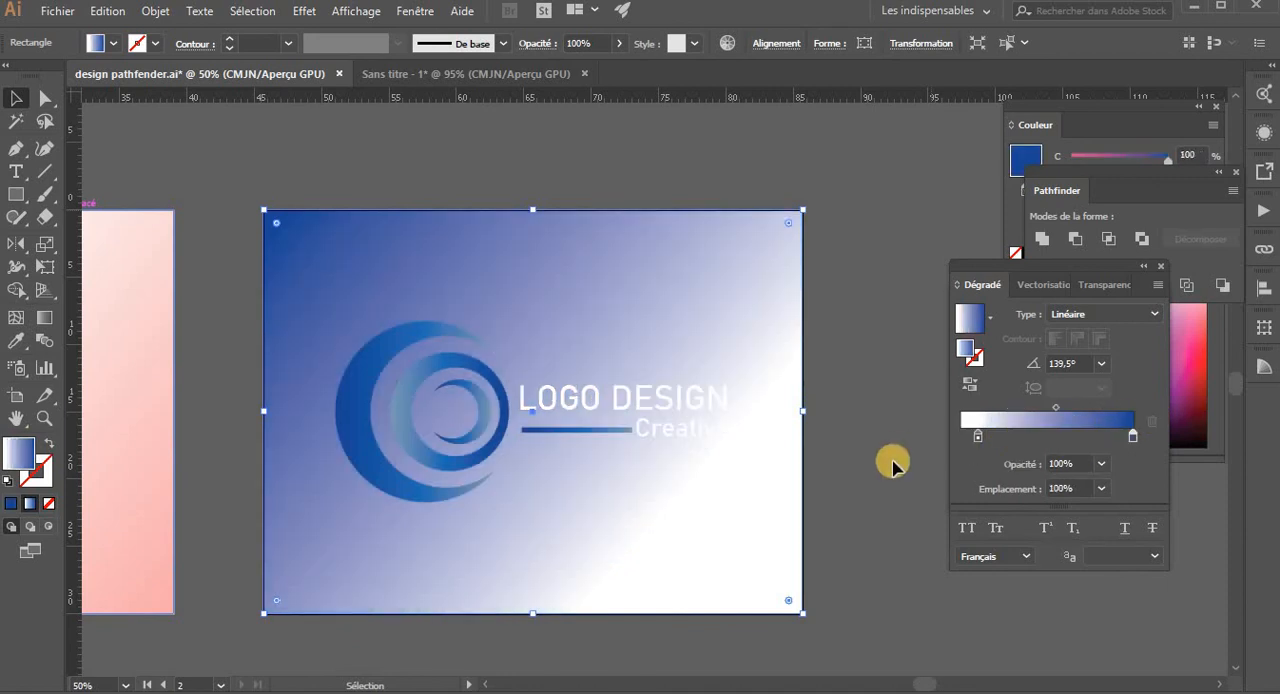
- Redirect the background's linear gradient diagonally at about 42.9°, with white at the lower-left corner and blue at the upper right
{"action": "left_click", "coordinate": [44, 317]}
{"action": "left_click_drag", "start_coordinate": [470, 490], "coordinate": [645, 270]}
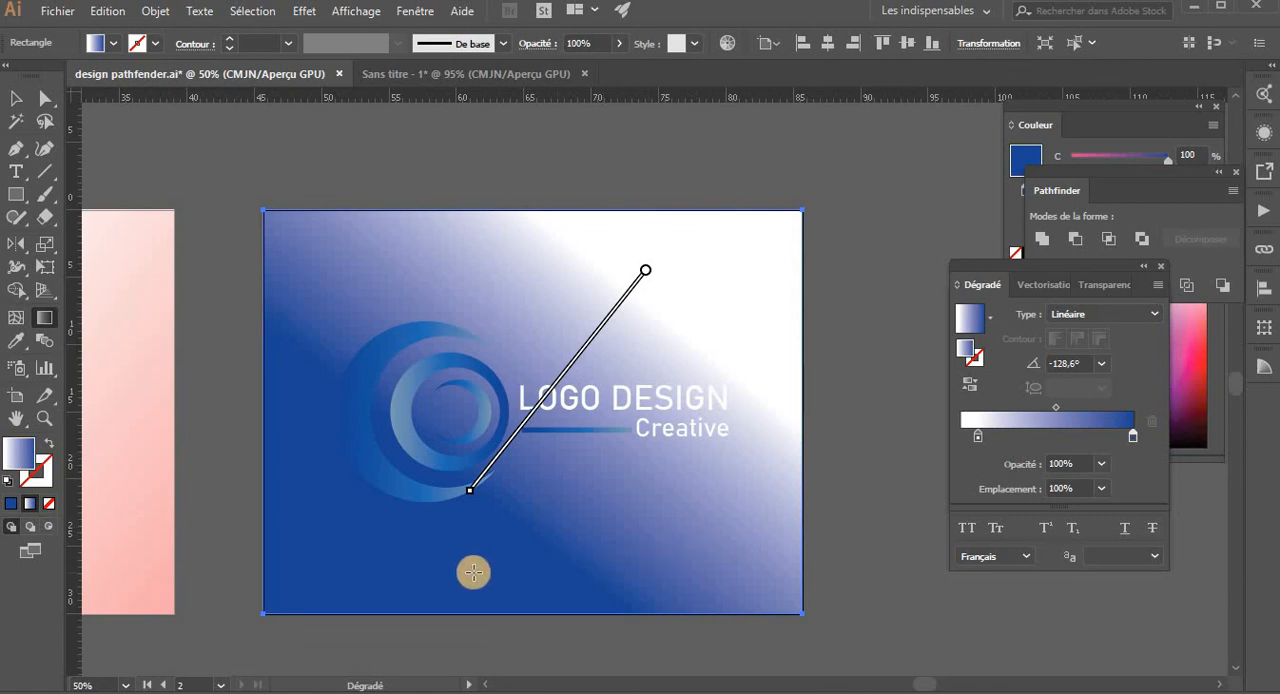
{"action": "mouse_move", "coordinate": [818, 198]}
{"action": "left_mouse_down"}
{"action": "mouse_move", "coordinate": [538, 516]}
{"action": "mouse_move", "coordinate": [408, 609]}
{"action": "mouse_move", "coordinate": [603, 357]}
{"action": "mouse_move", "coordinate": [596, 346]}
{"action": "left_mouse_up"}
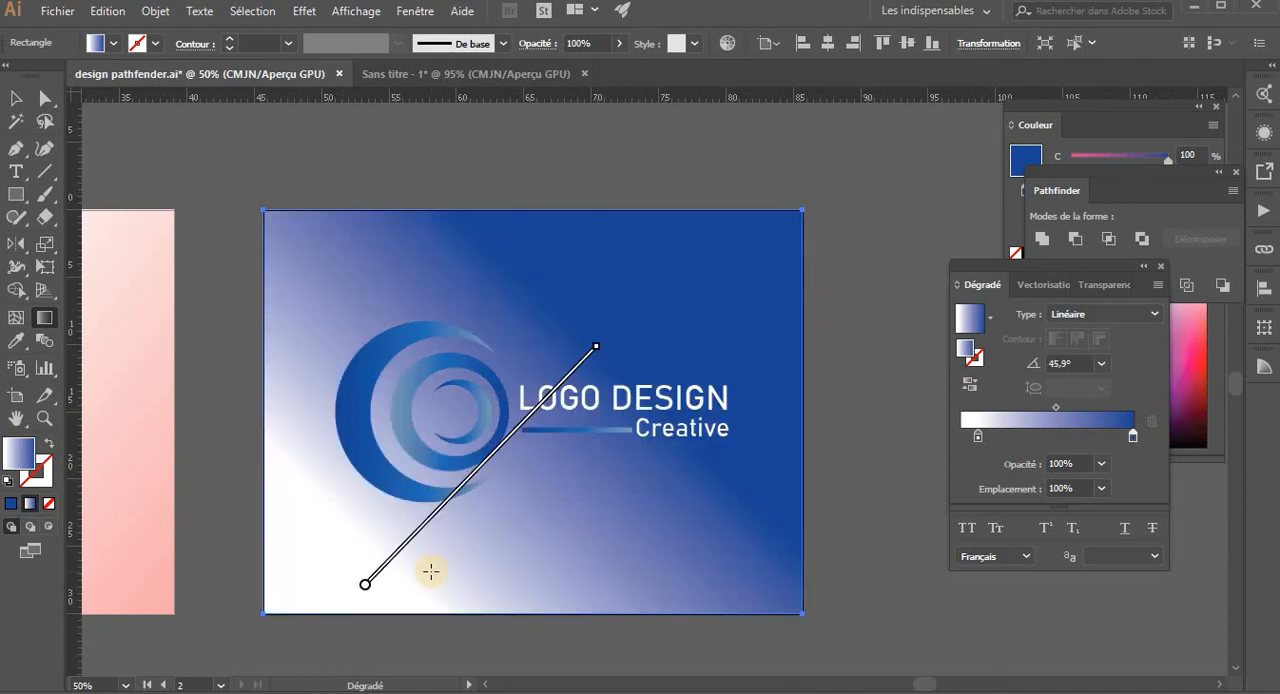
{"action": "mouse_move", "coordinate": [282, 662]}
{"action": "left_mouse_down"}
{"action": "mouse_move", "coordinate": [423, 551]}
{"action": "mouse_move", "coordinate": [624, 327]}
{"action": "left_mouse_up"}
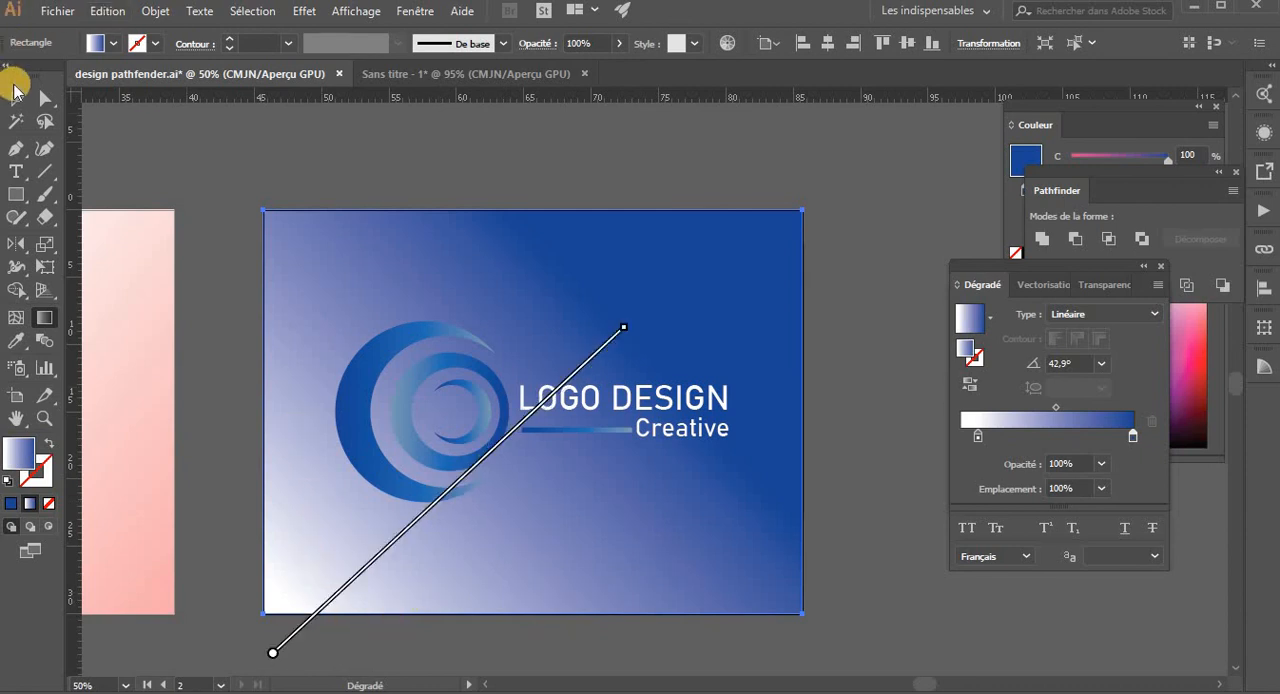
- Shift the background gradient slightly toward the lower-left corner and move its blue stop slightly inward
{"action": "mouse_move", "coordinate": [545, 405]}
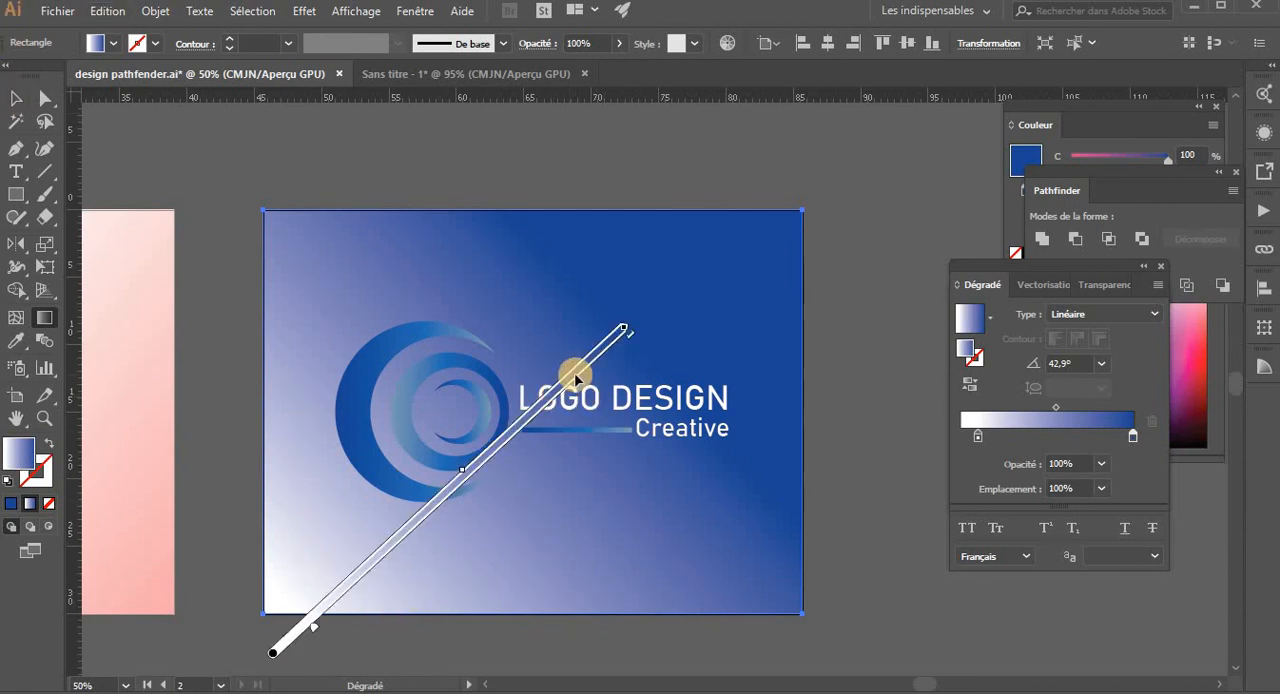
{"action": "left_click_drag", "start_coordinate": [584, 388], "coordinate": [583, 393]}
{"action": "mouse_move", "coordinate": [609, 358]}
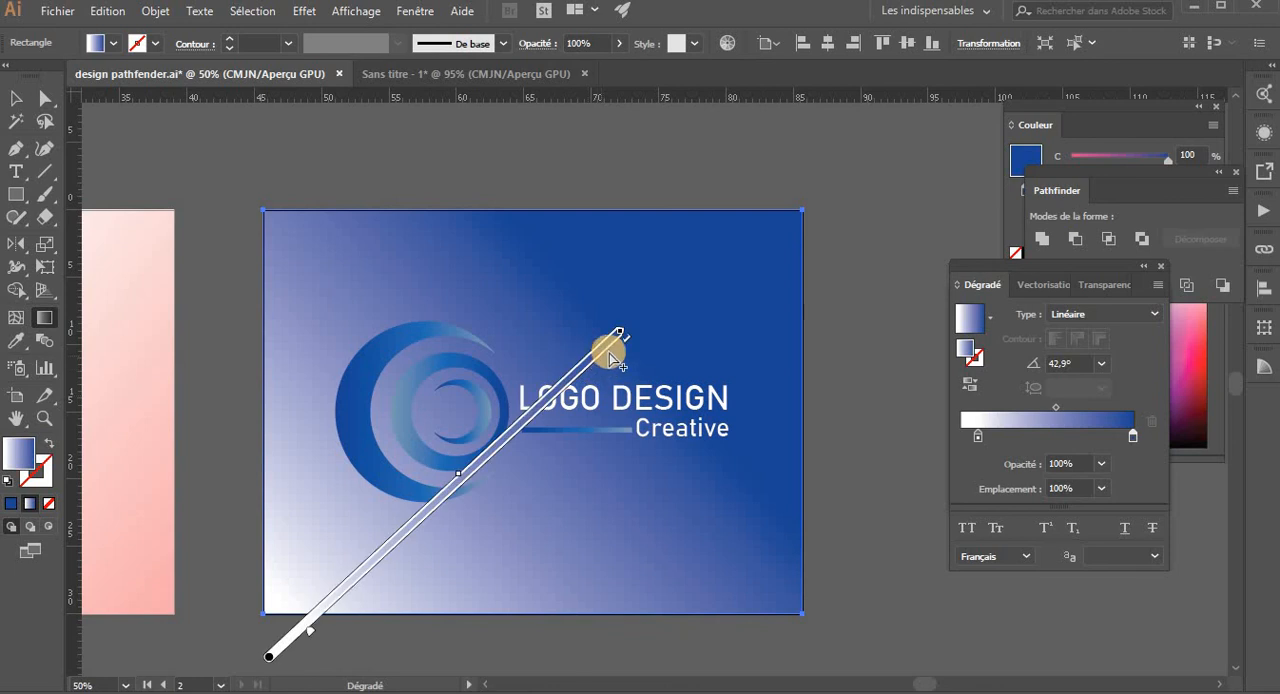
{"action": "mouse_move", "coordinate": [626, 346]}
{"action": "left_mouse_down"}
{"action": "mouse_move", "coordinate": [602, 373]}
{"action": "mouse_move", "coordinate": [621, 366]}
{"action": "mouse_move", "coordinate": [609, 363]}
{"action": "left_mouse_up"}
{"action": "mouse_move", "coordinate": [611, 352]}
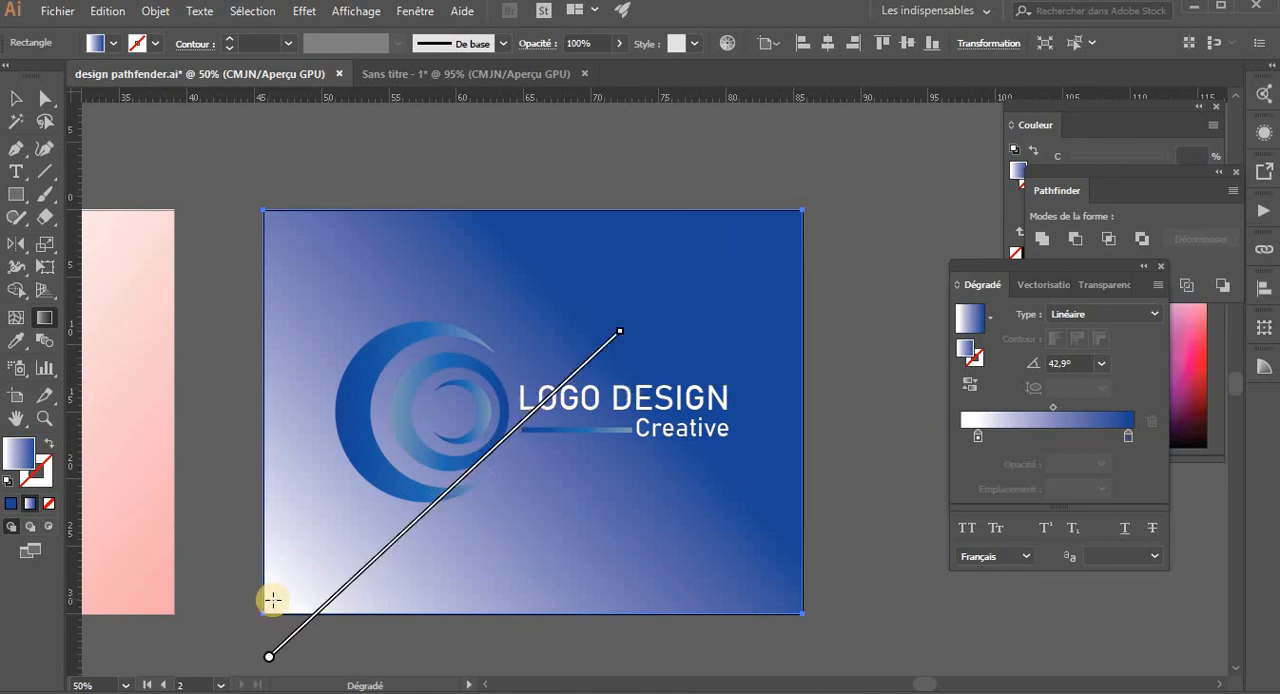
{"action": "key", "text": "v"}
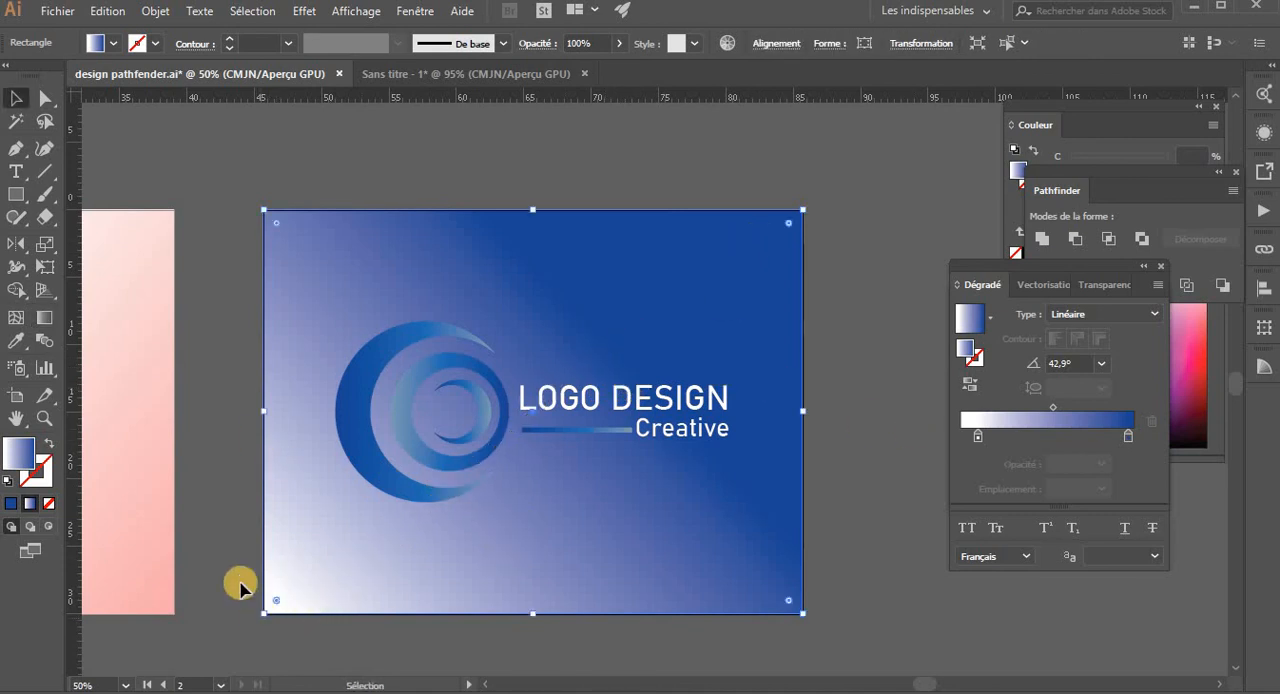
- Activate the Ellipse tool for a shadow beneath the emblem
{"action": "left_click", "coordinate": [240, 515]}
{"action": "left_click", "coordinate": [421, 500]}
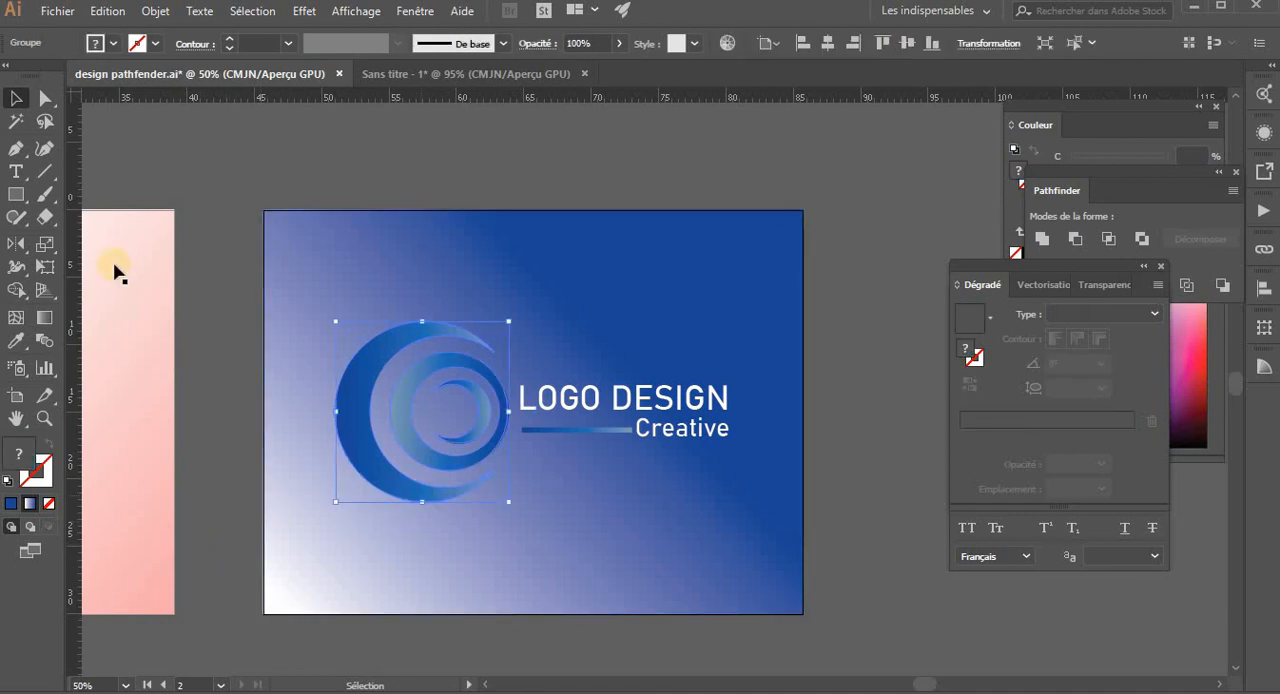
{"action": "left_click_drag", "start_coordinate": [18, 207], "coordinate": [309, 517]}
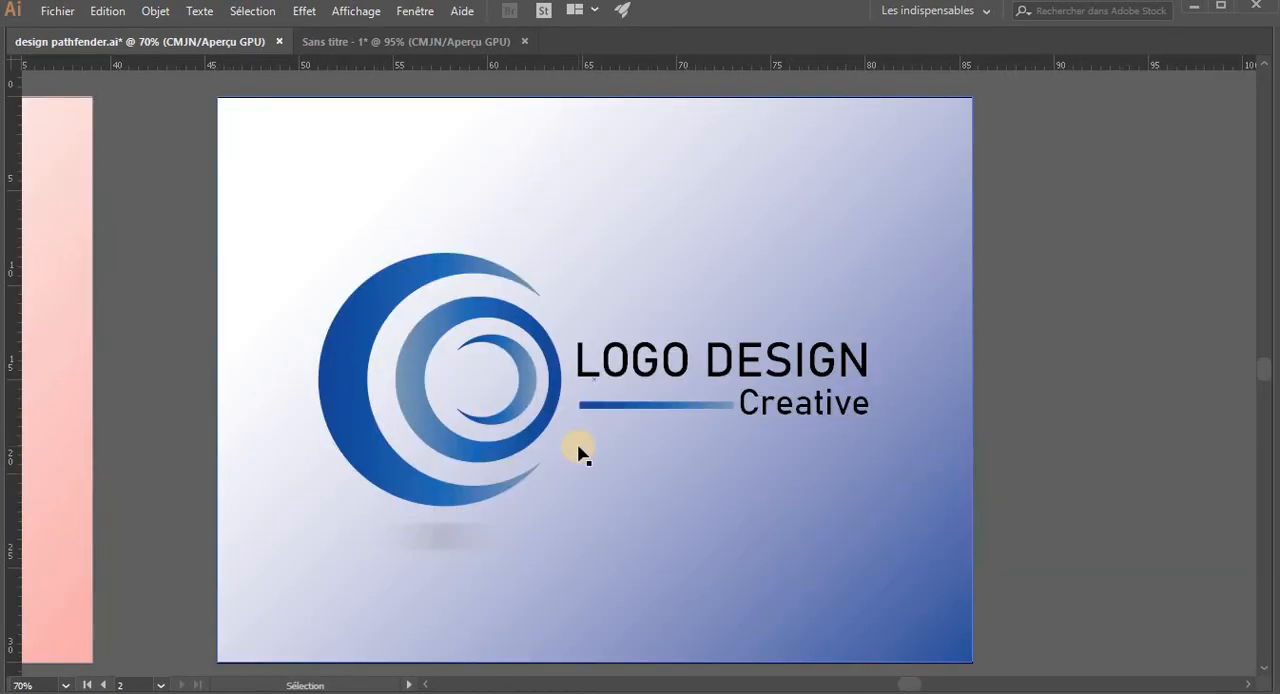
{"action": "key", "text": "Tab"}
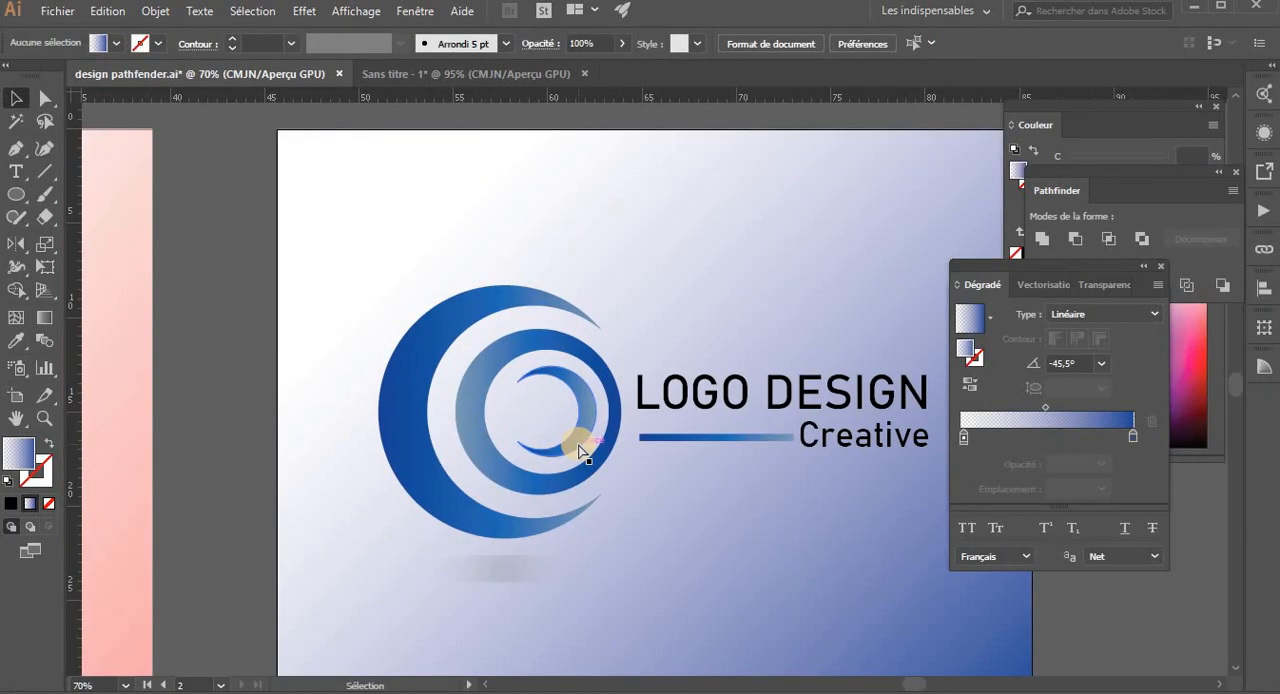
- Examine the two finished logo artboards side by side, along with the Pathfinder options
{"action": "key", "text": "ctrl+minus"}
{"action": "key", "text": "ctrl+minus"}
{"action": "key", "text": "ctrl+minus"}
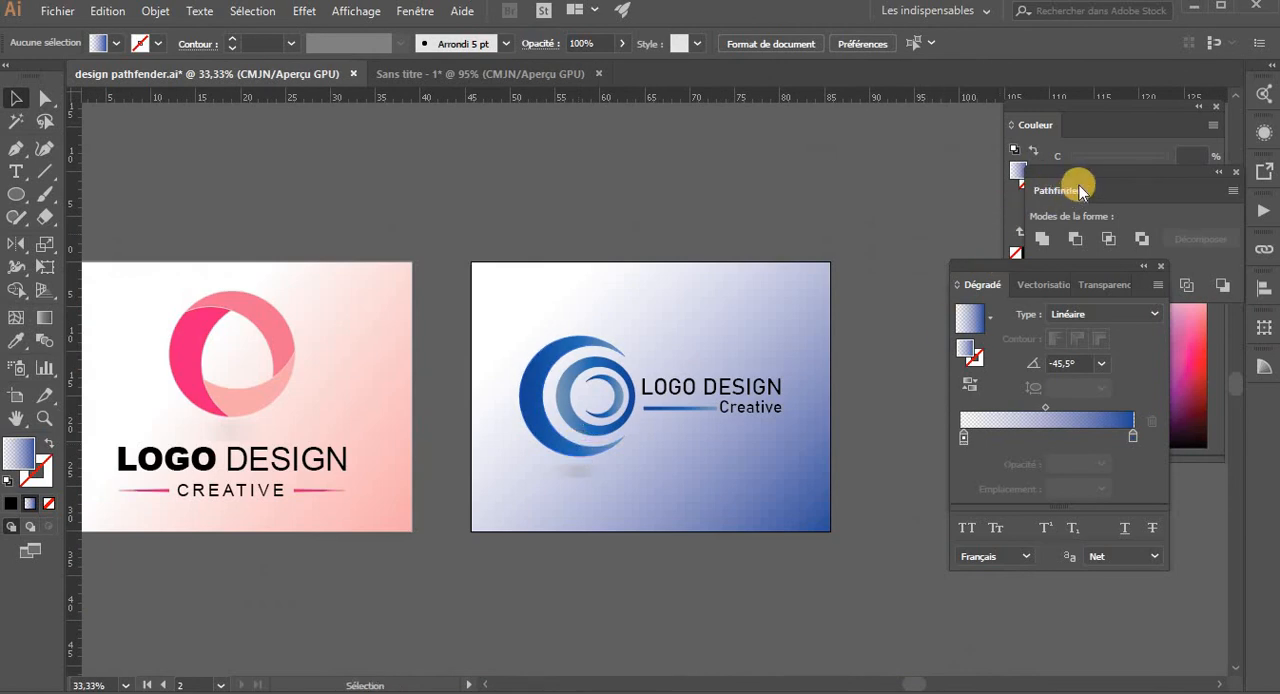
{"action": "left_click", "coordinate": [1152, 180]}
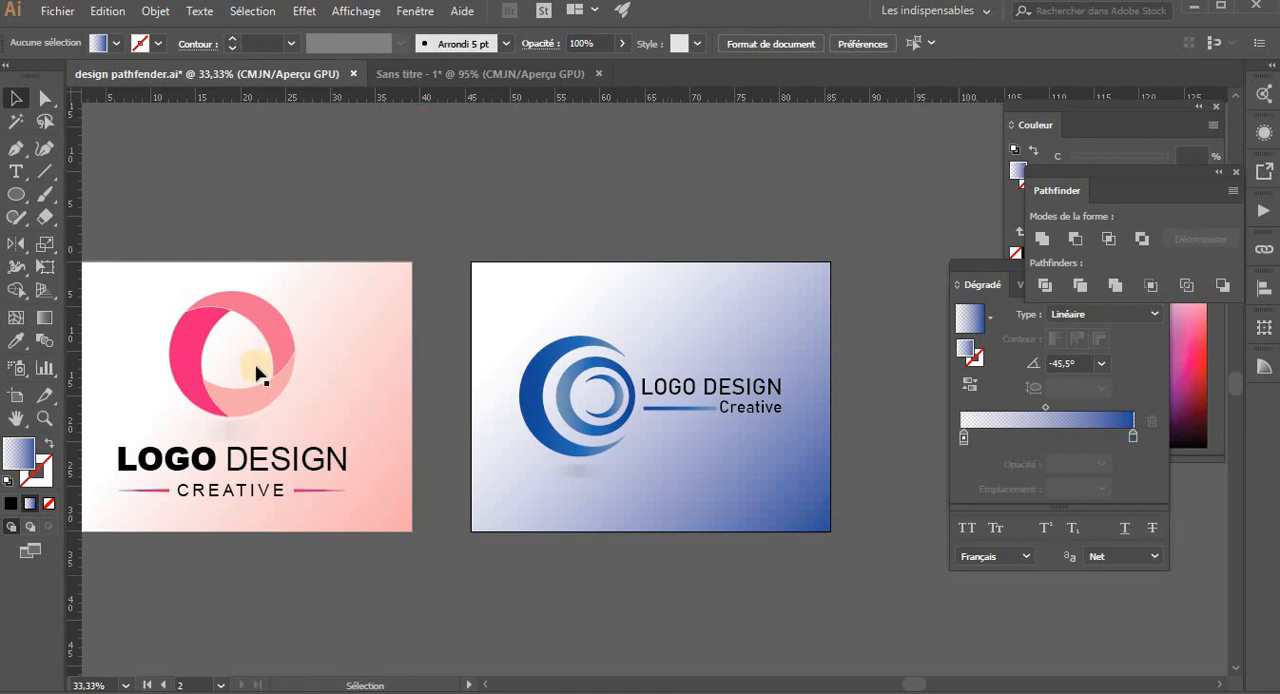
{"action": "left_click", "coordinate": [533, 447]}
{"action": "key", "text": "ctrl+plus"}
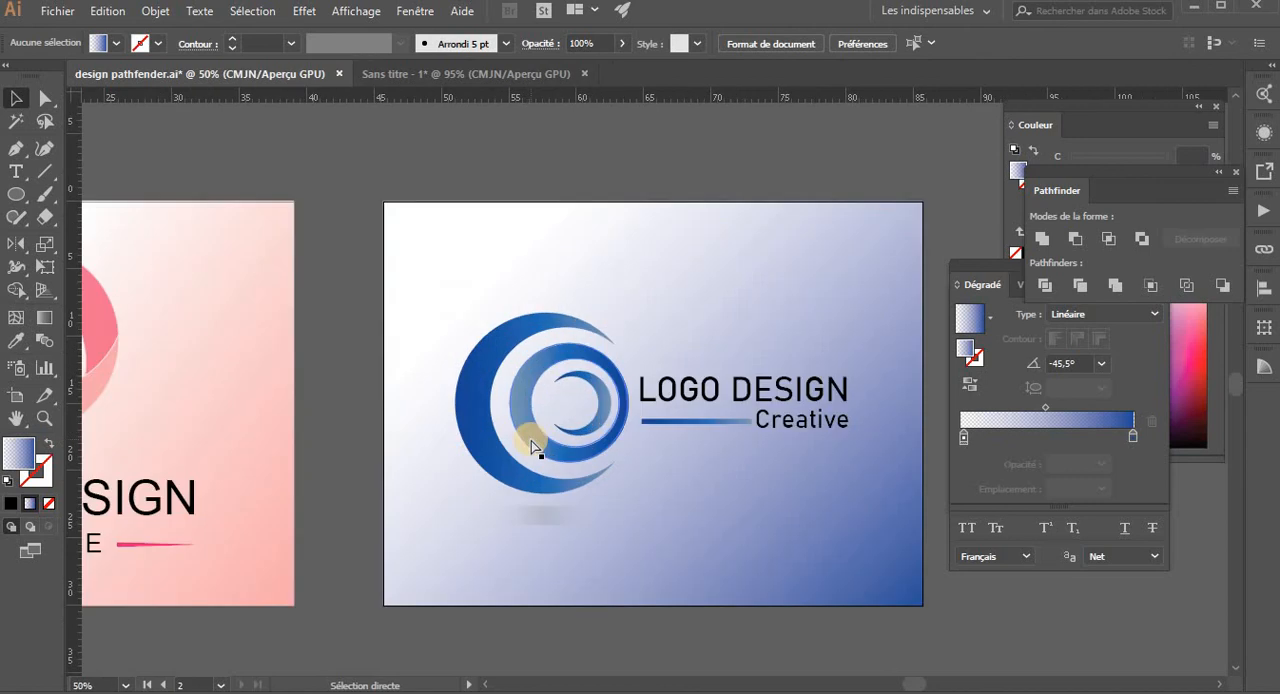
{"action": "key", "text": "ctrl+minus"}
{"action": "key", "text": "ctrl+minus"}
{"action": "left_click_drag", "start_coordinate": [505, 428], "coordinate": [591, 443]}
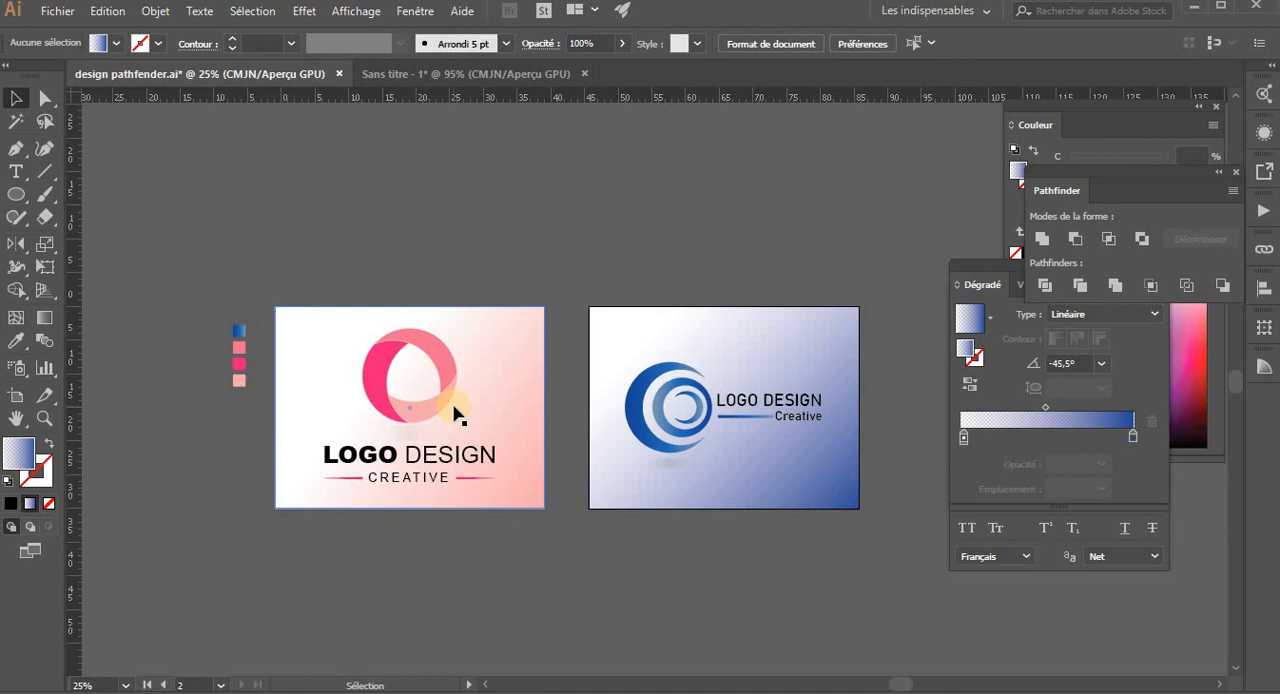
{"action": "key", "text": "ctrl+plus"}
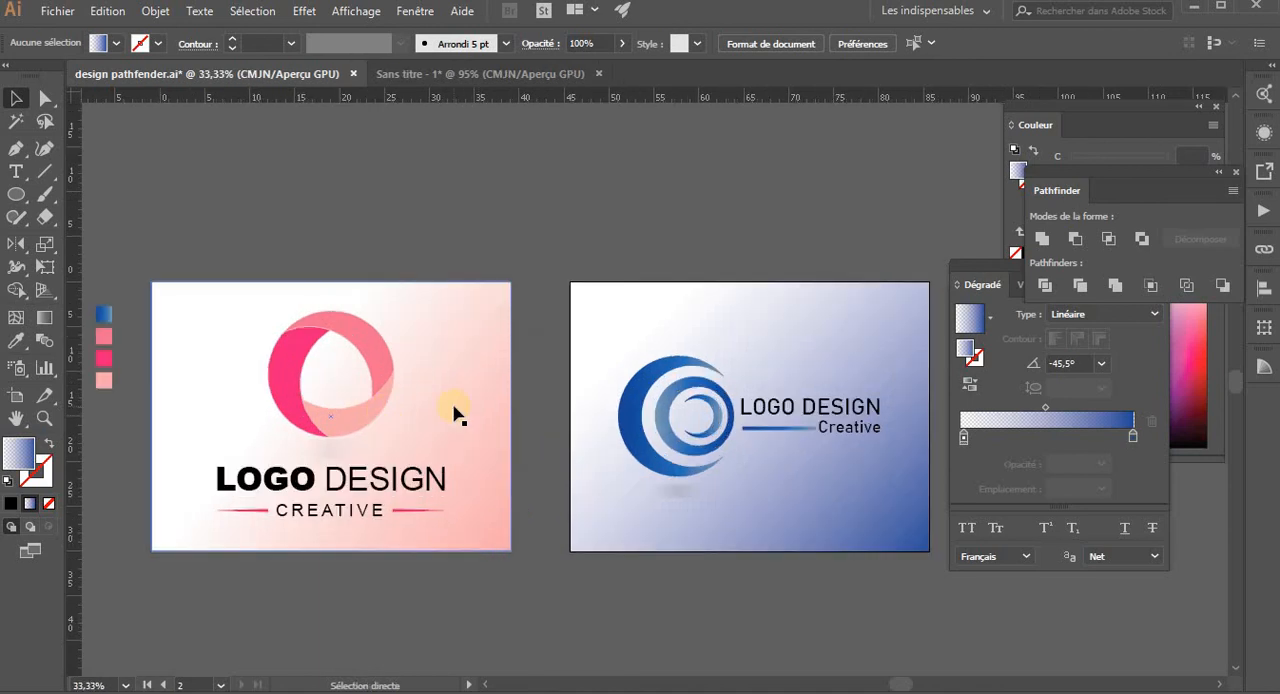